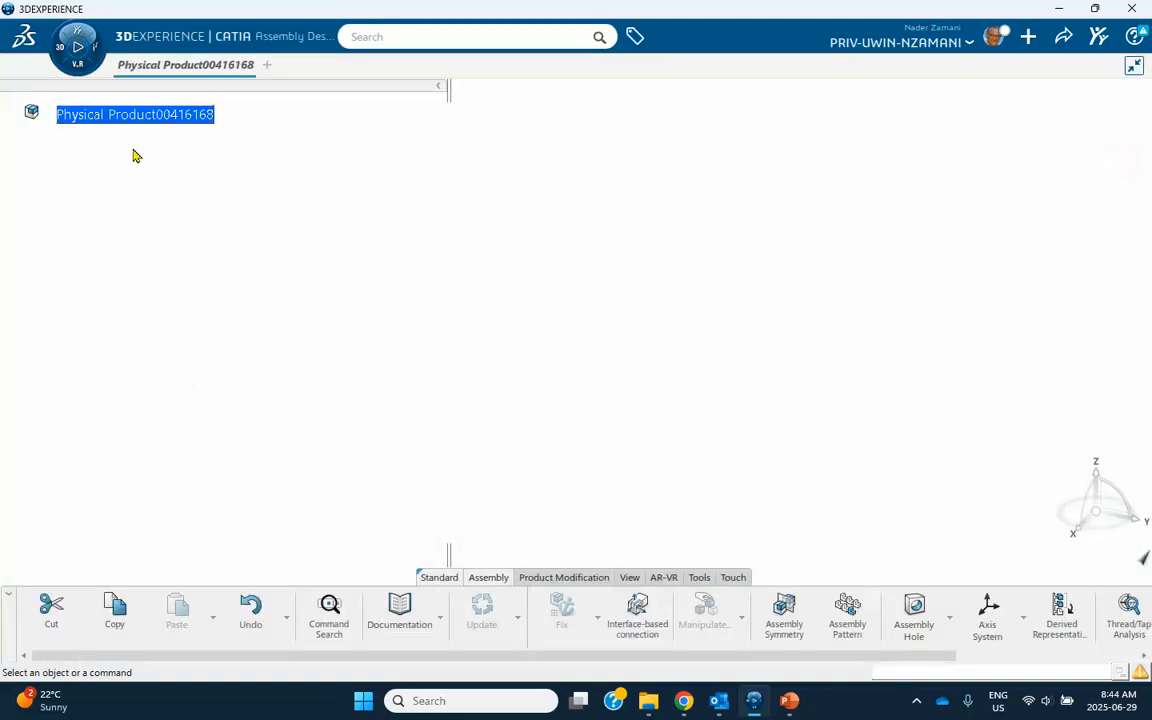
# Insert a new 3D Part under the root physical product.
pyautogui.rightClick(128, 114)
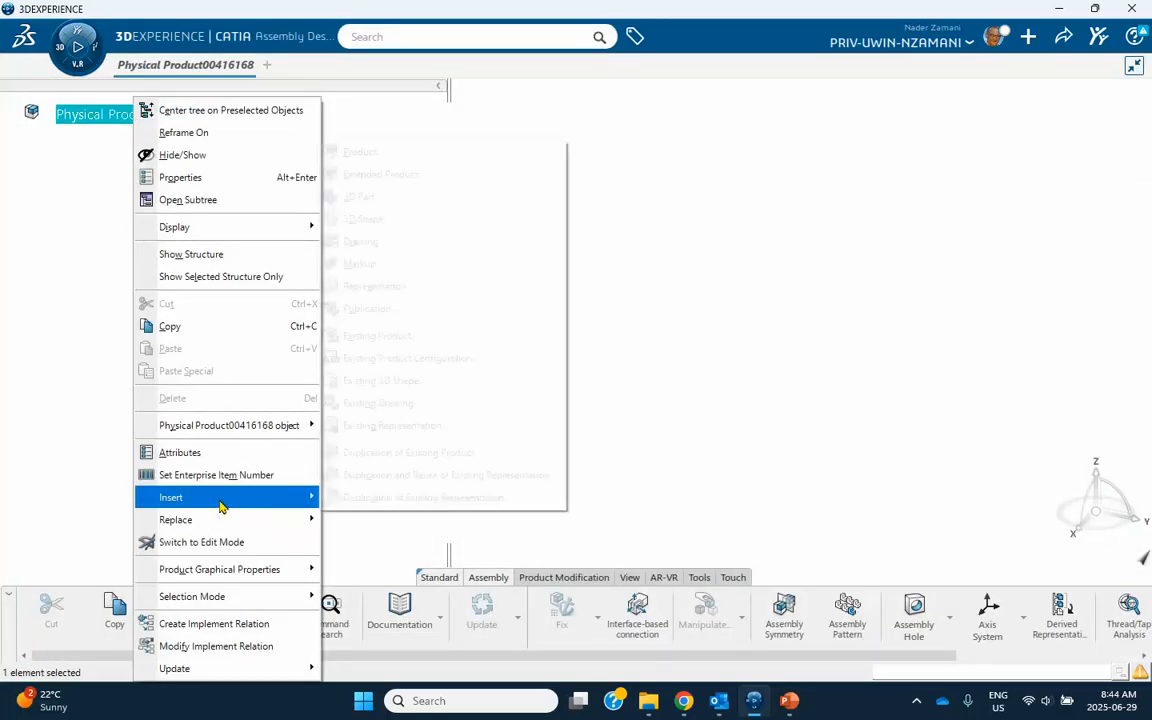
pyautogui.moveTo(295, 497)
pyautogui.click(411, 195)
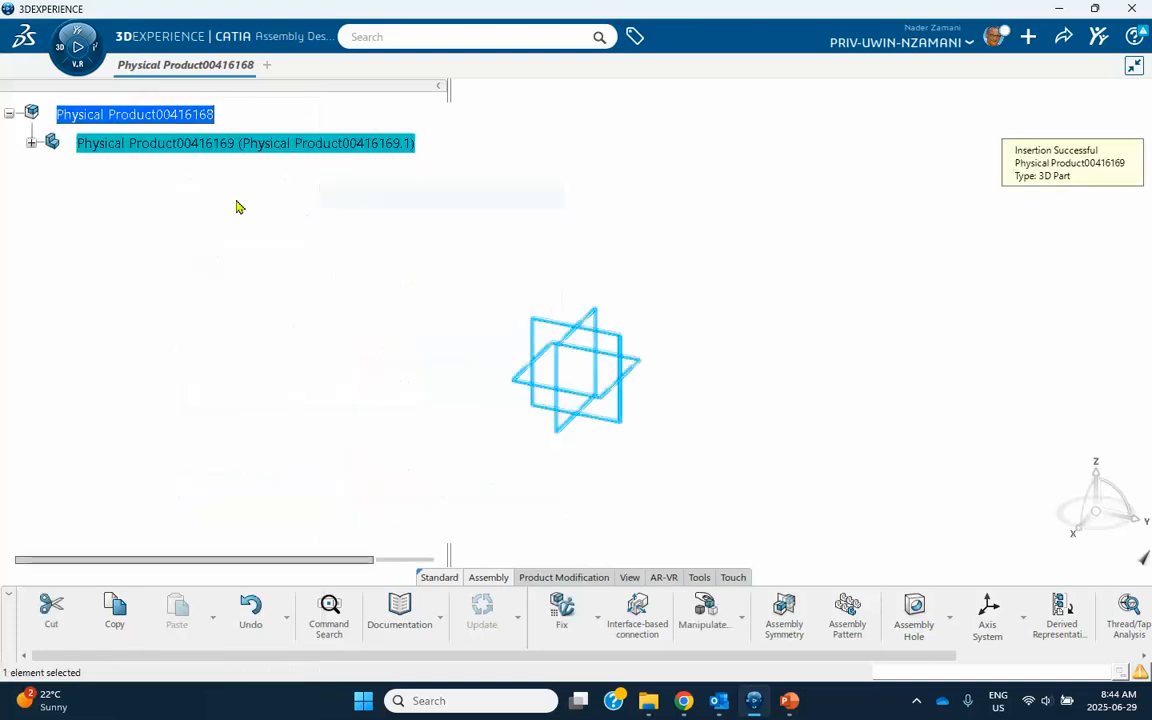
# Set both the instance title and the reference title of the inserted part to earth.
pyautogui.rightClick(200, 143)
pyautogui.click(238, 95)
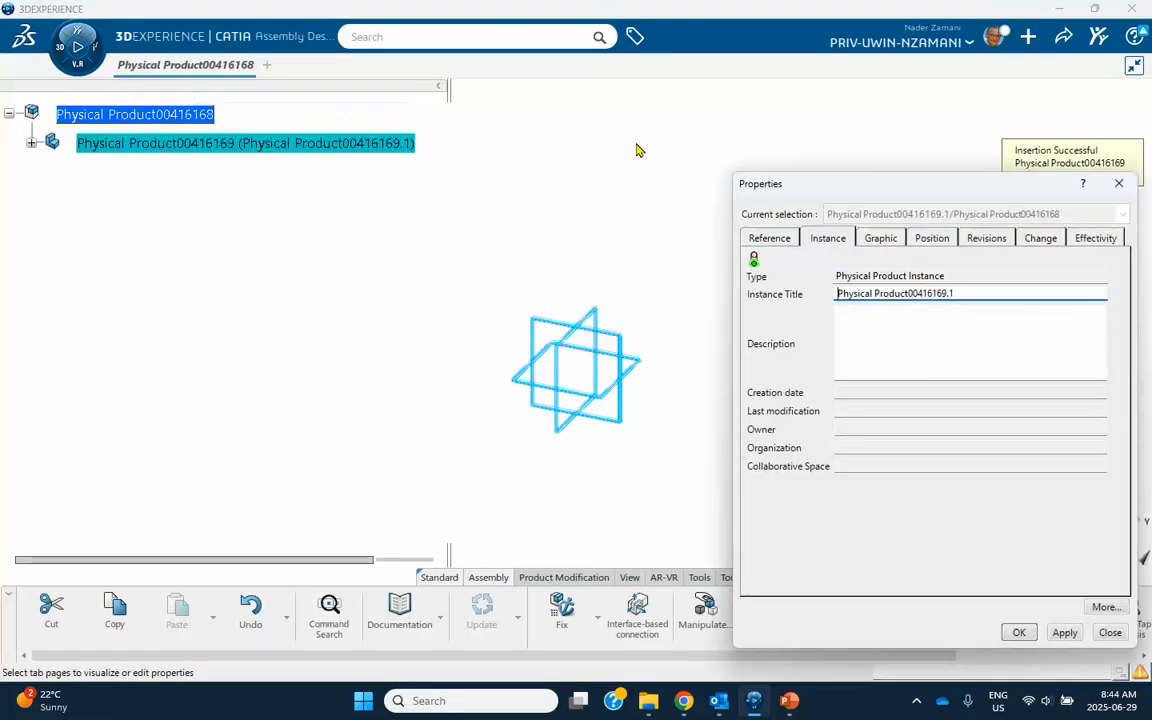
pyautogui.moveTo(964, 293); pyautogui.dragTo(725, 267)
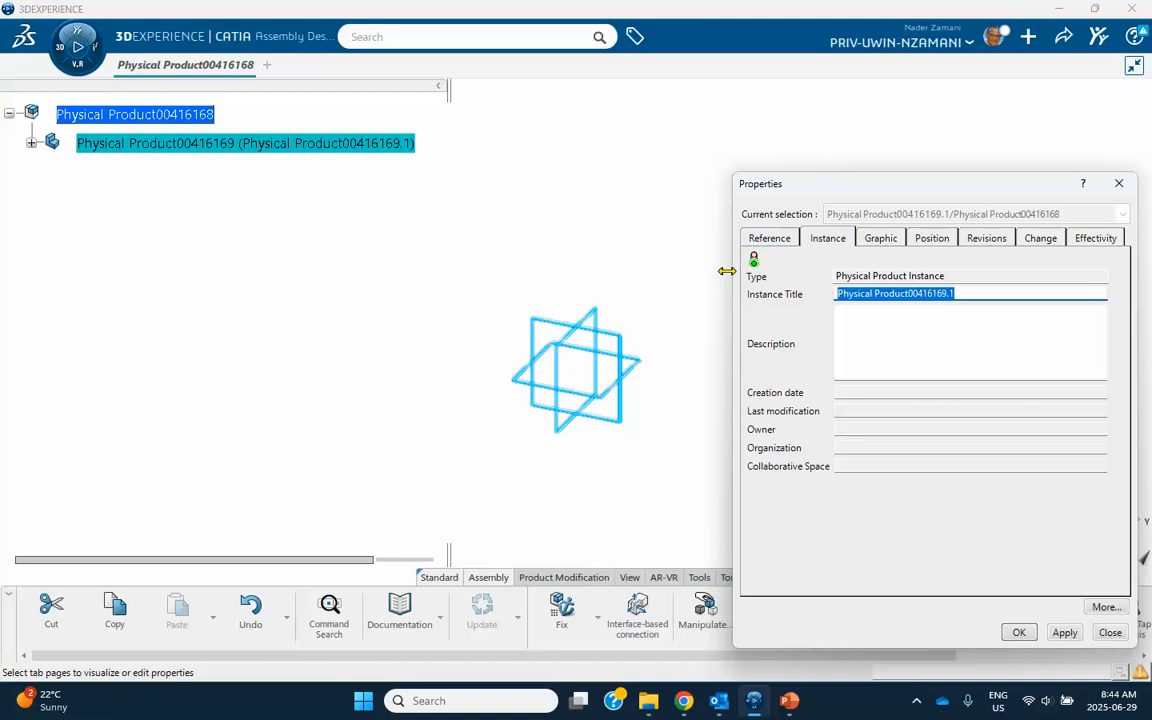
pyautogui.press('BackSpace')
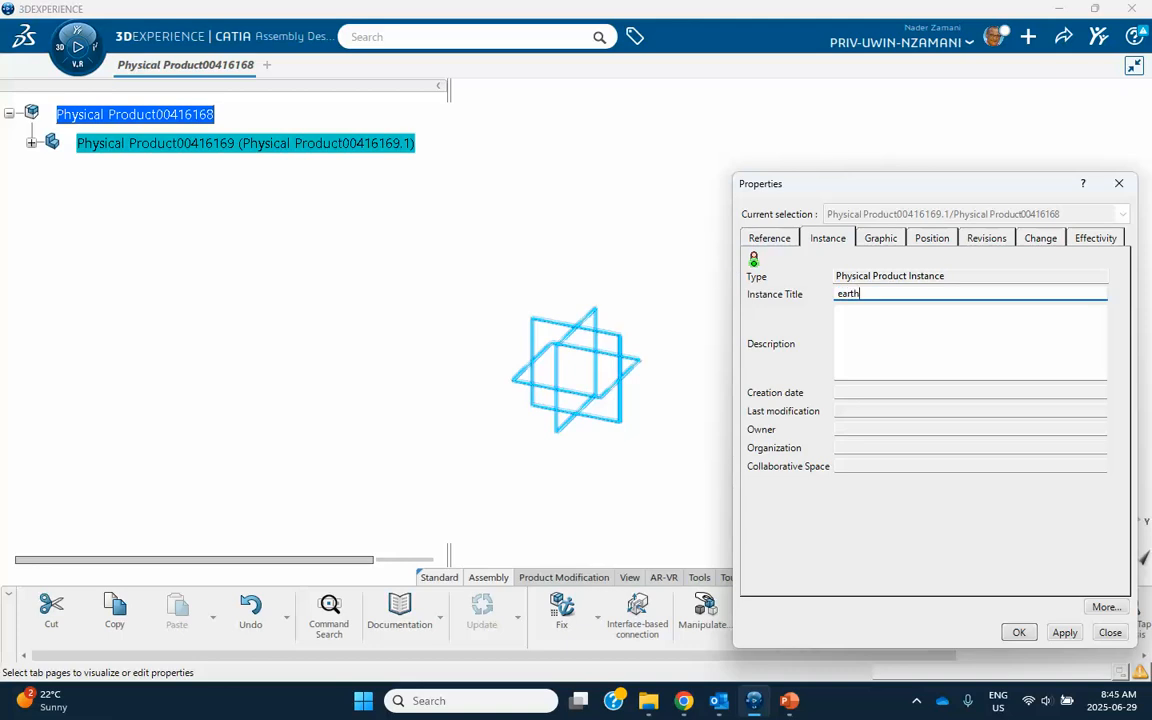
pyautogui.click(778, 238)
pyautogui.moveTo(990, 291); pyautogui.dragTo(846, 292)
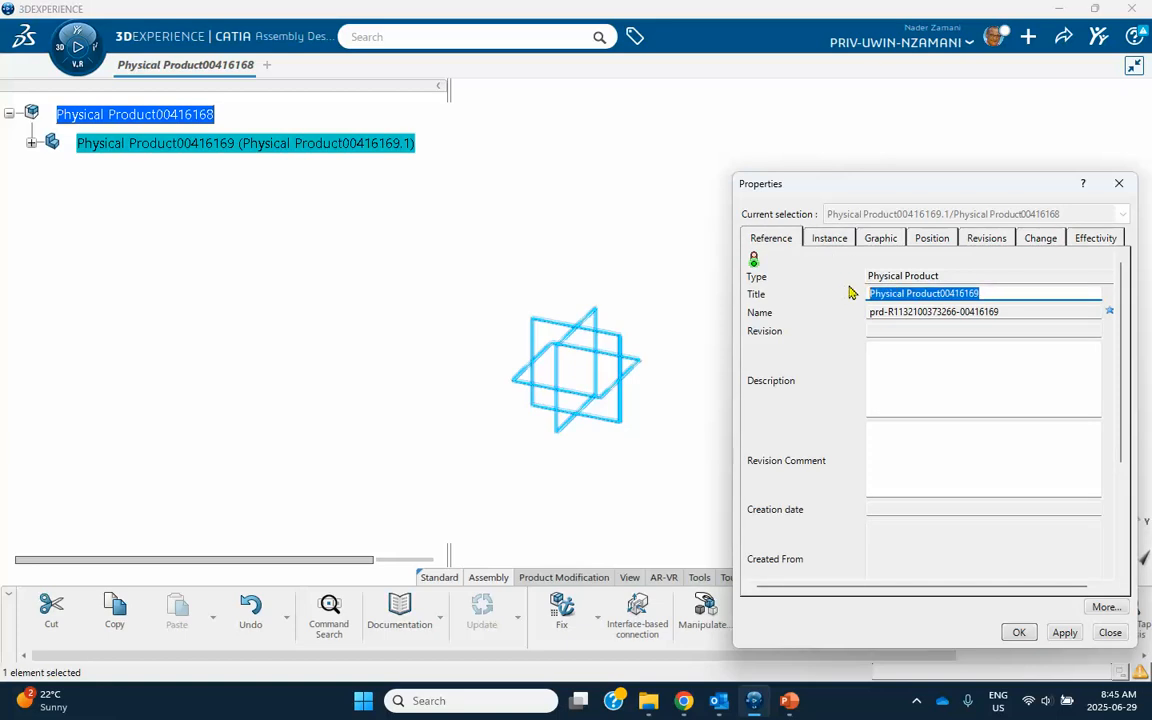
pyautogui.write('earth')
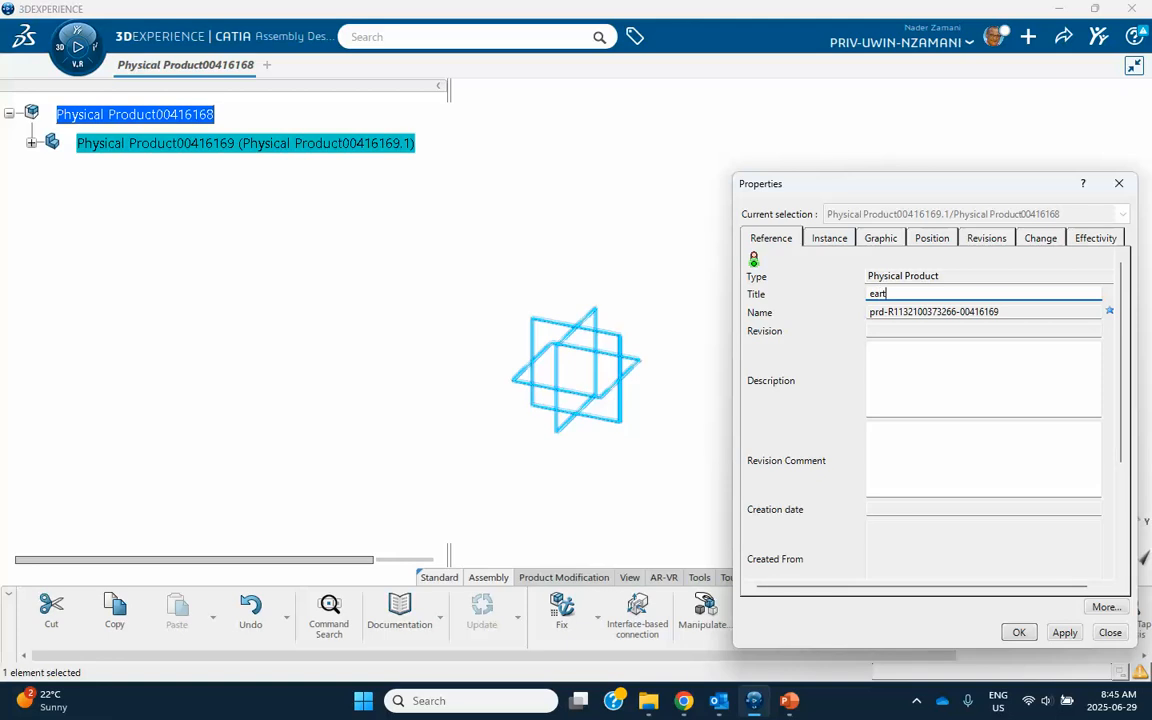
pyautogui.click(1019, 632)
# Expand the earth part and open its 3D shape for editing.
pyautogui.click(31, 143)
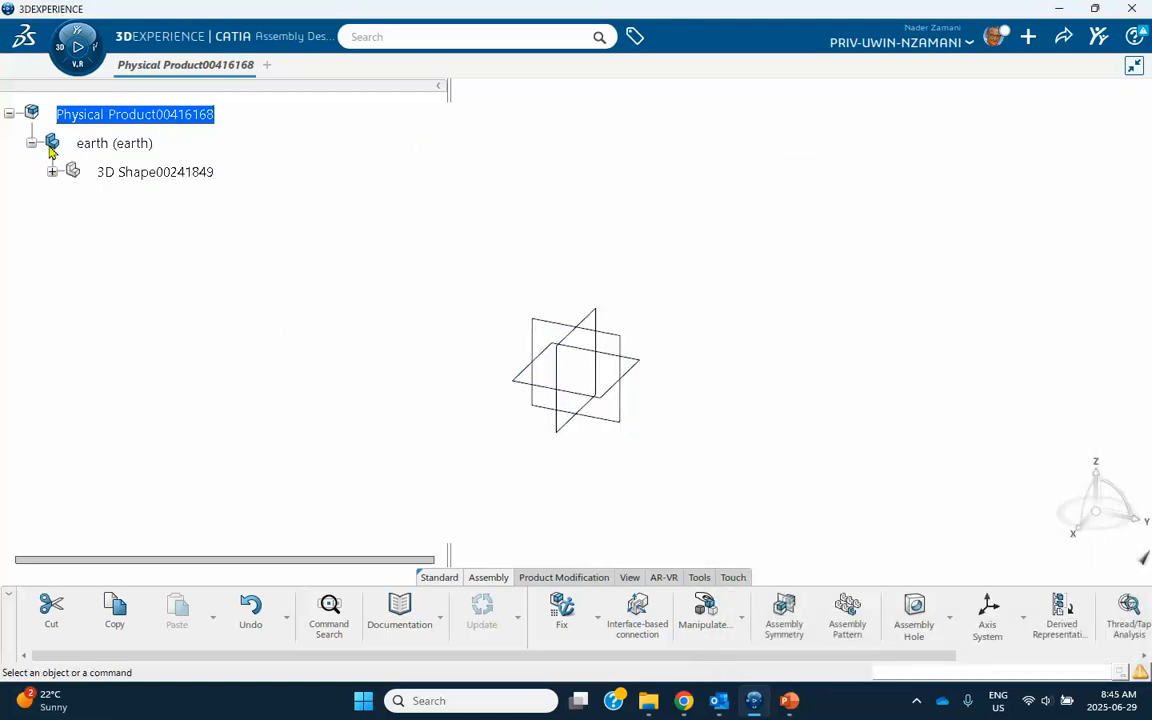
pyautogui.click(145, 173)
pyautogui.doubleClick(145, 173)
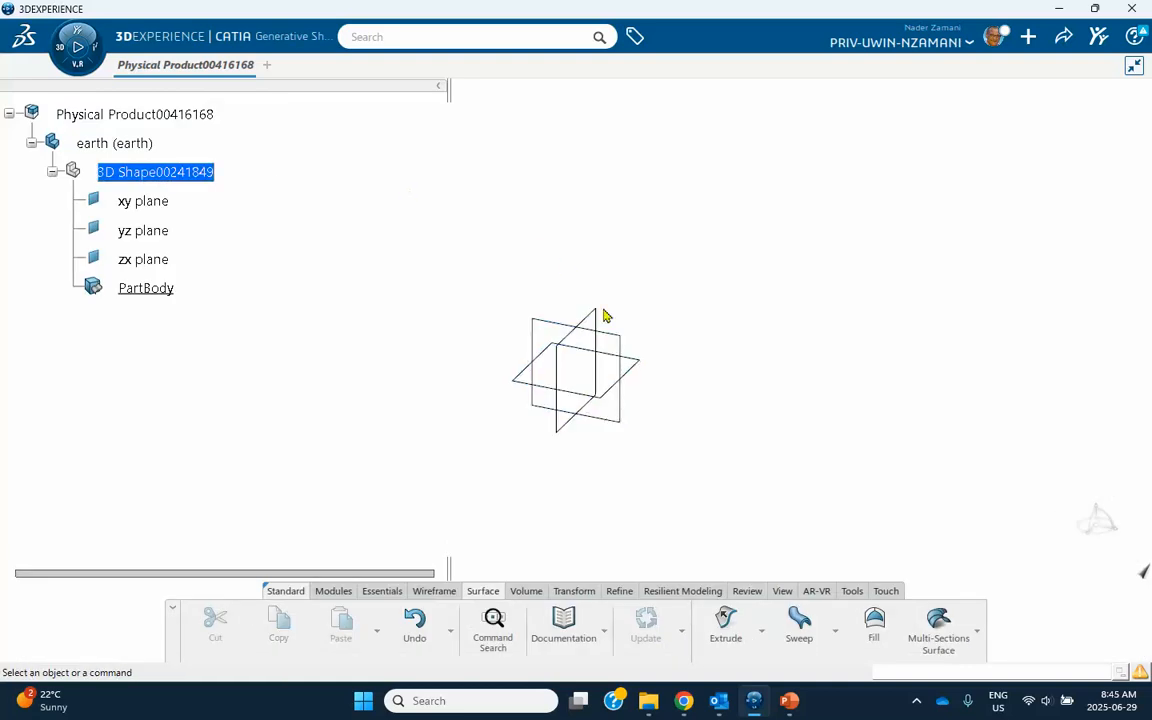
# Sketch a rectangle about 300 mm by 140 mm on the xy plane, offset from the origin, and exit the sketch.
pyautogui.click(648, 366)
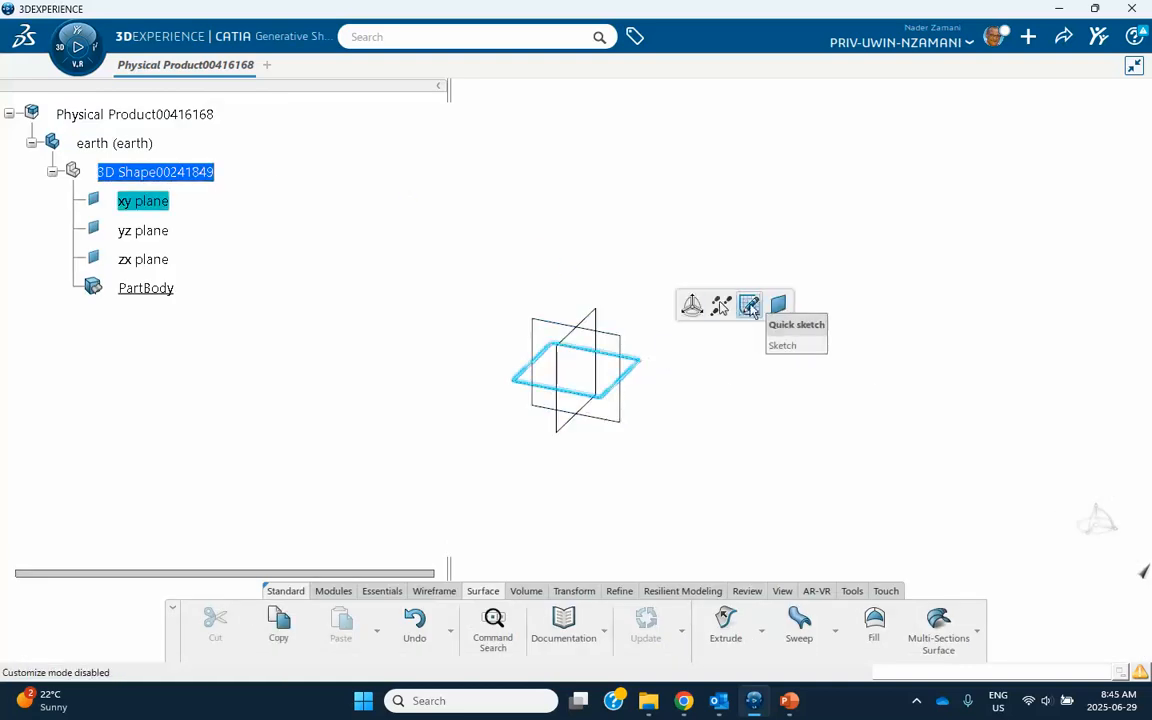
pyautogui.click(748, 304)
pyautogui.click(682, 610)
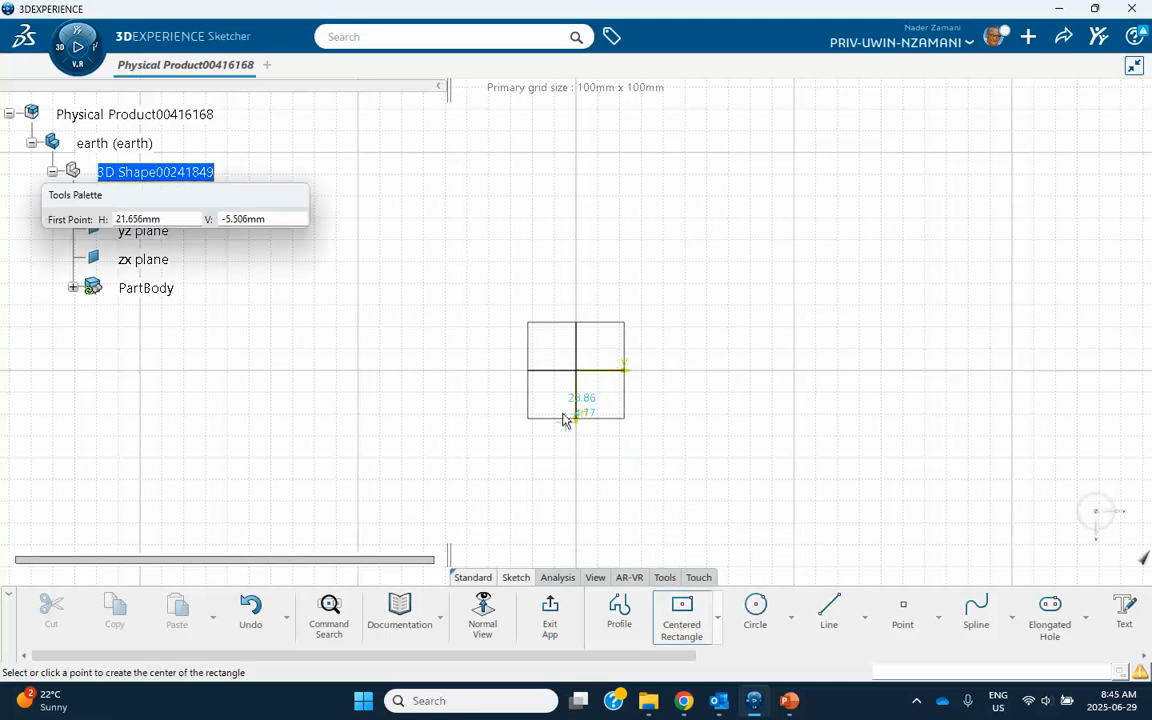
pyautogui.moveTo(503, 374); pyautogui.dragTo(636, 238, button='middle')
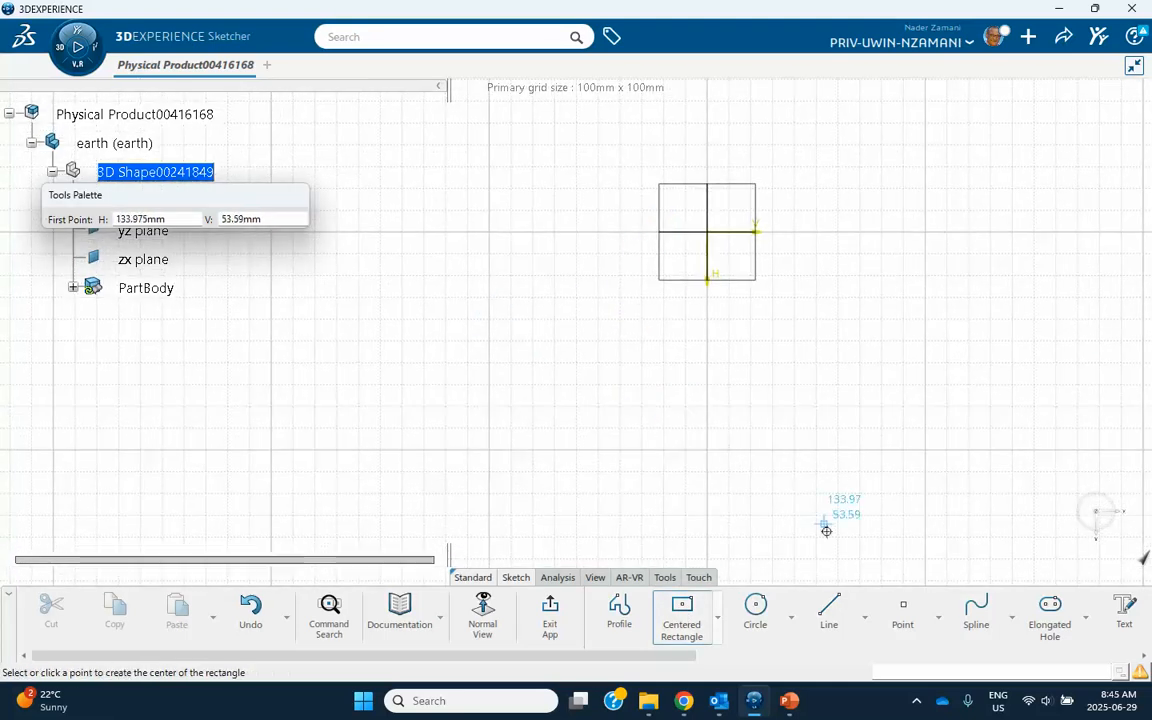
pyautogui.click(719, 620)
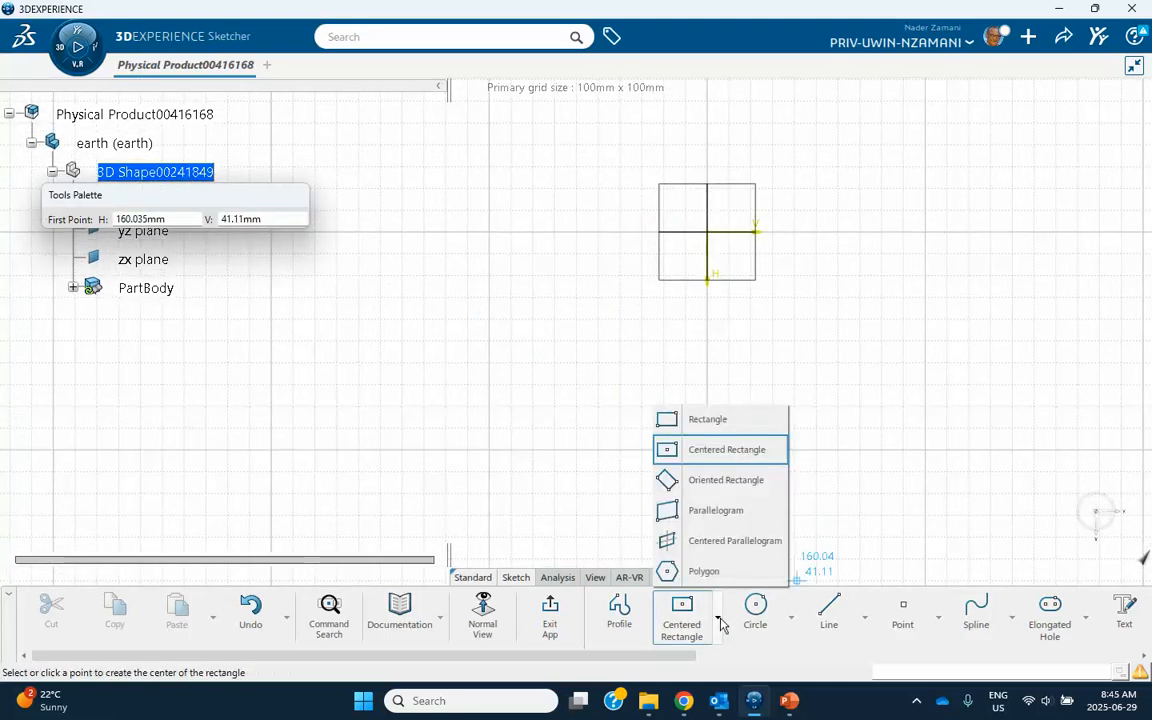
pyautogui.click(705, 419)
pyautogui.click(347, 304)
pyautogui.moveTo(868, 531); pyautogui.dragTo(788, 400, button='middle')
pyautogui.click(936, 508)
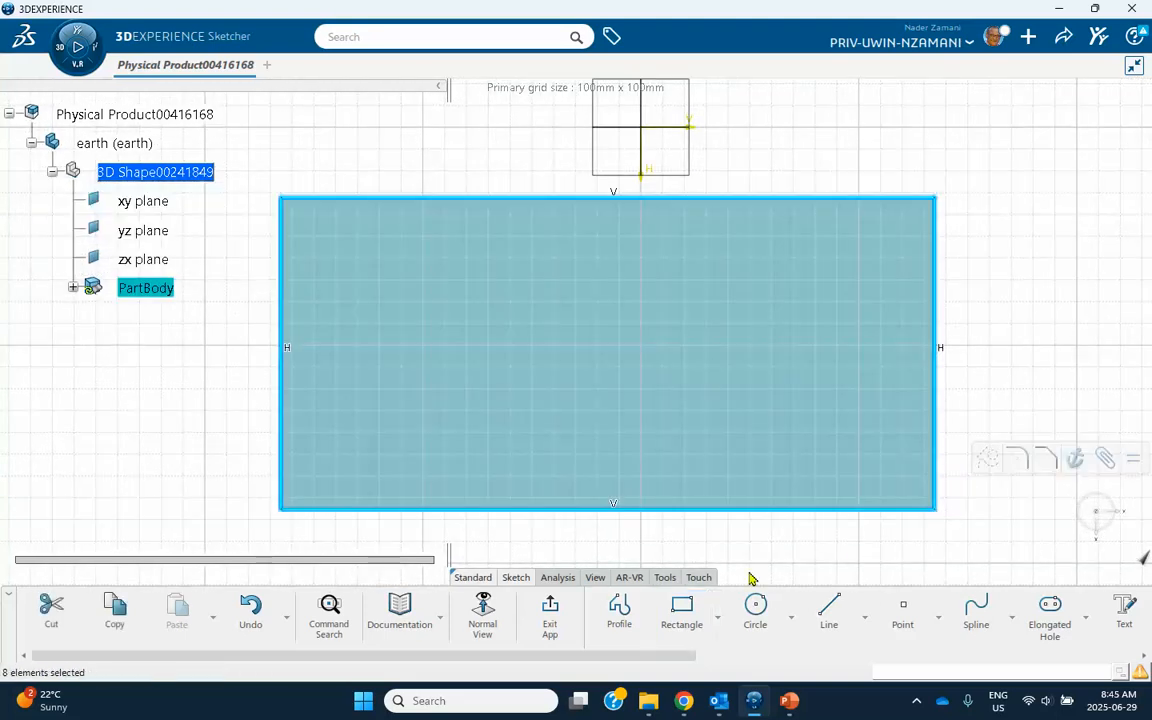
pyautogui.click(551, 612)
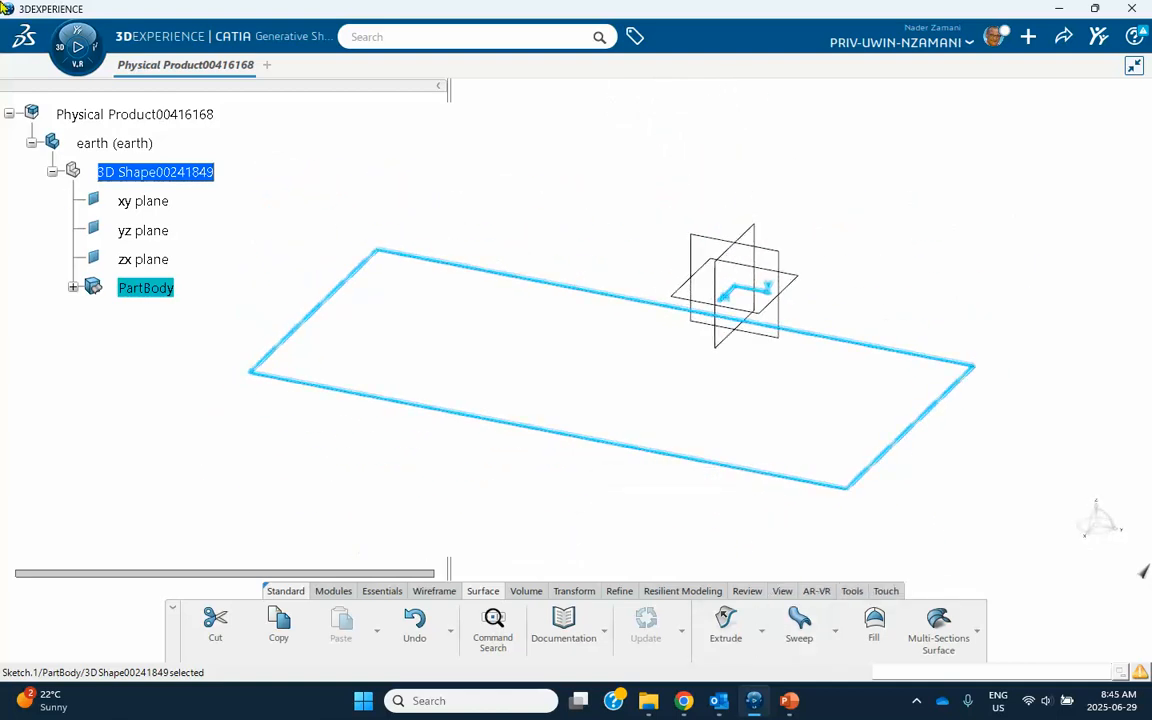
# Switch to Part Design and pad the rectangle sketch with a length of 10 mm.
pyautogui.click(68, 47)
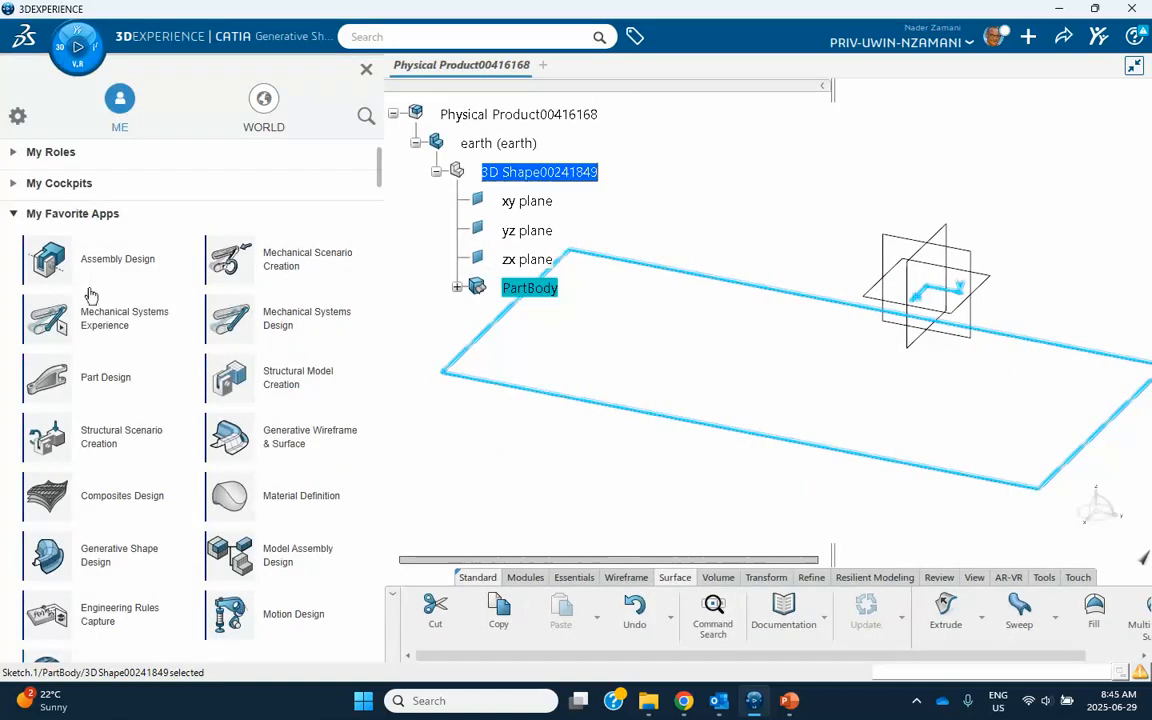
pyautogui.click(108, 378)
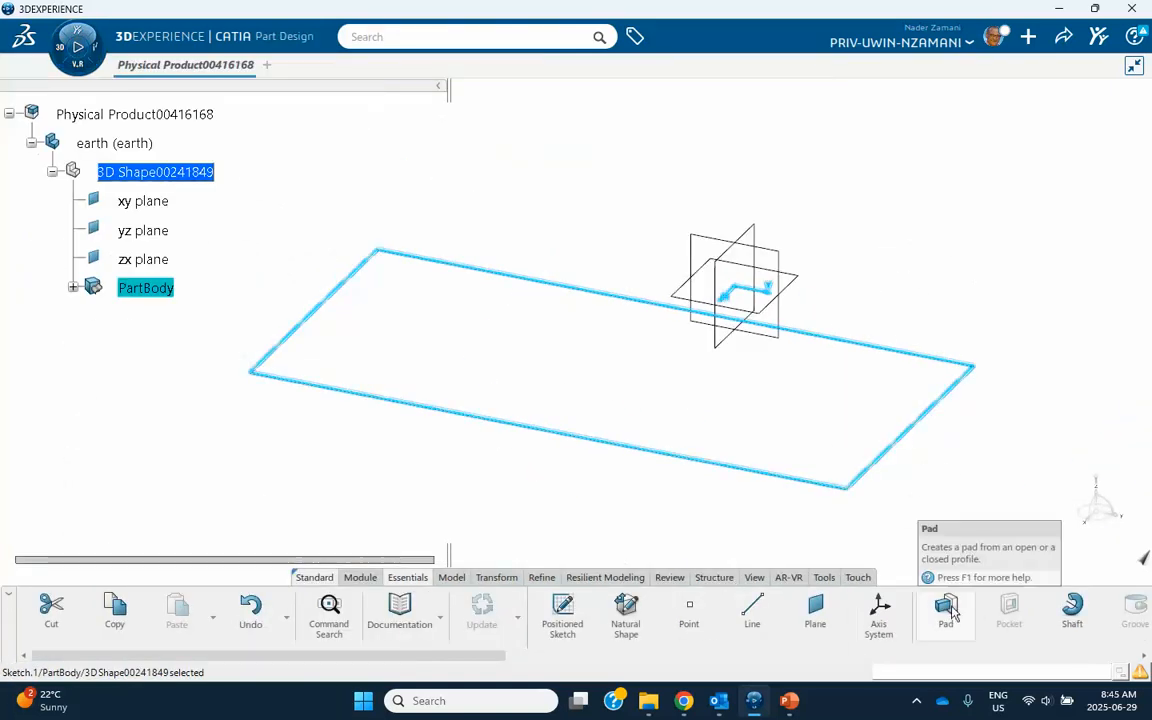
pyautogui.click(946, 612)
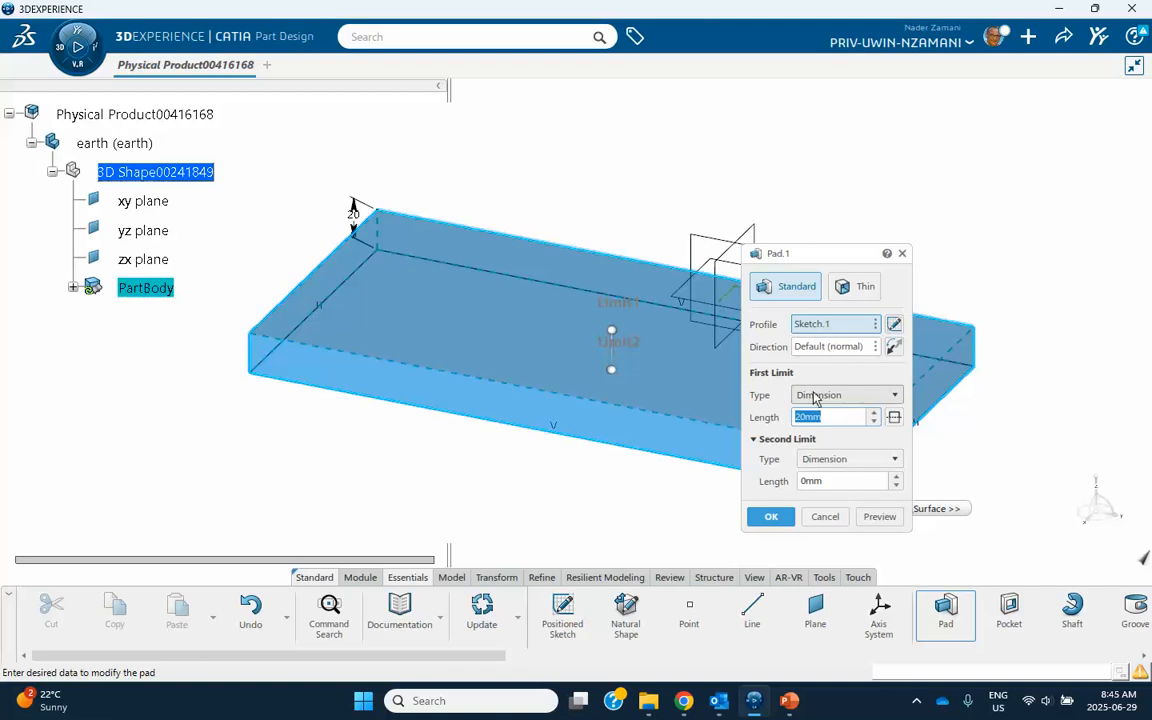
pyautogui.write('10')
pyautogui.press('Return')
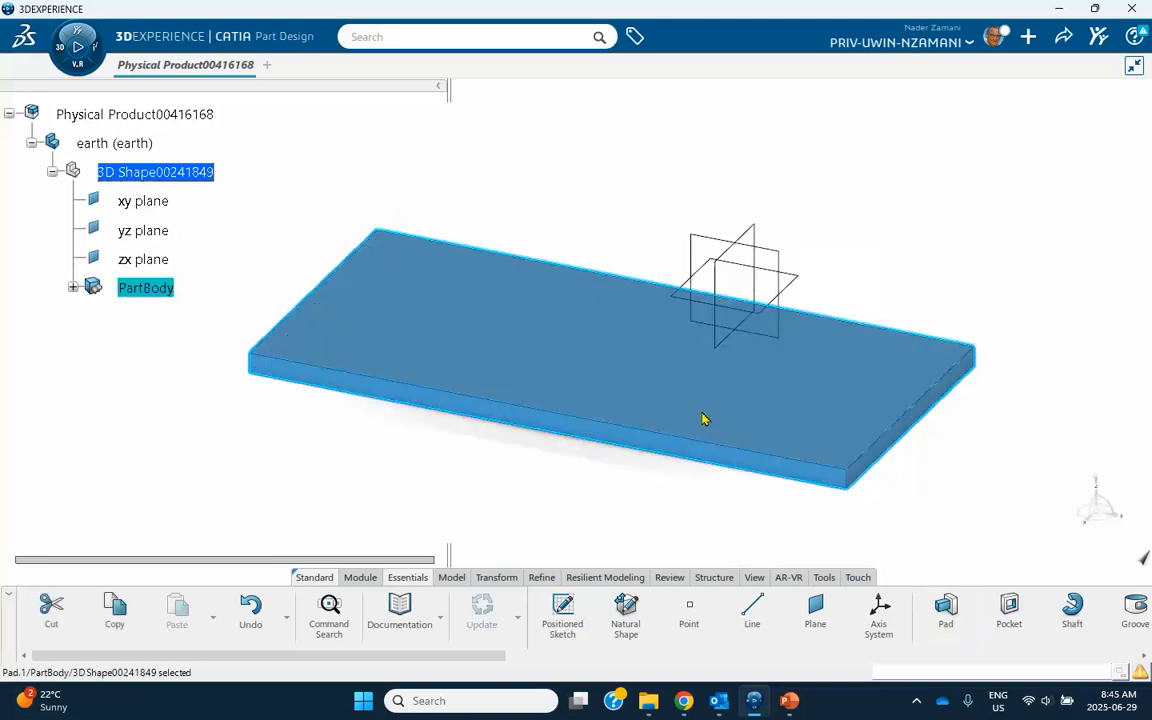
# Edit the plate's pad to reverse its extrusion direction so that it extends below the sketch plane.
pyautogui.moveTo(581, 463); pyautogui.dragTo(617, 406, button='middle')
pyautogui.doubleClick(586, 347)
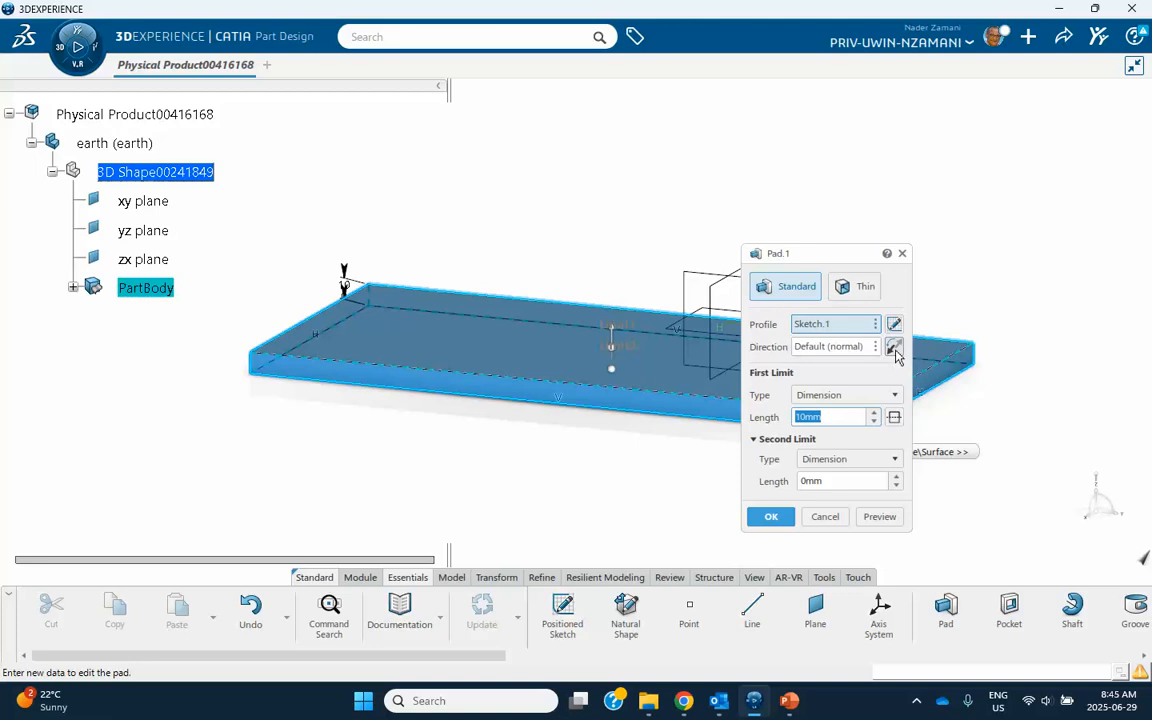
pyautogui.click(764, 515)
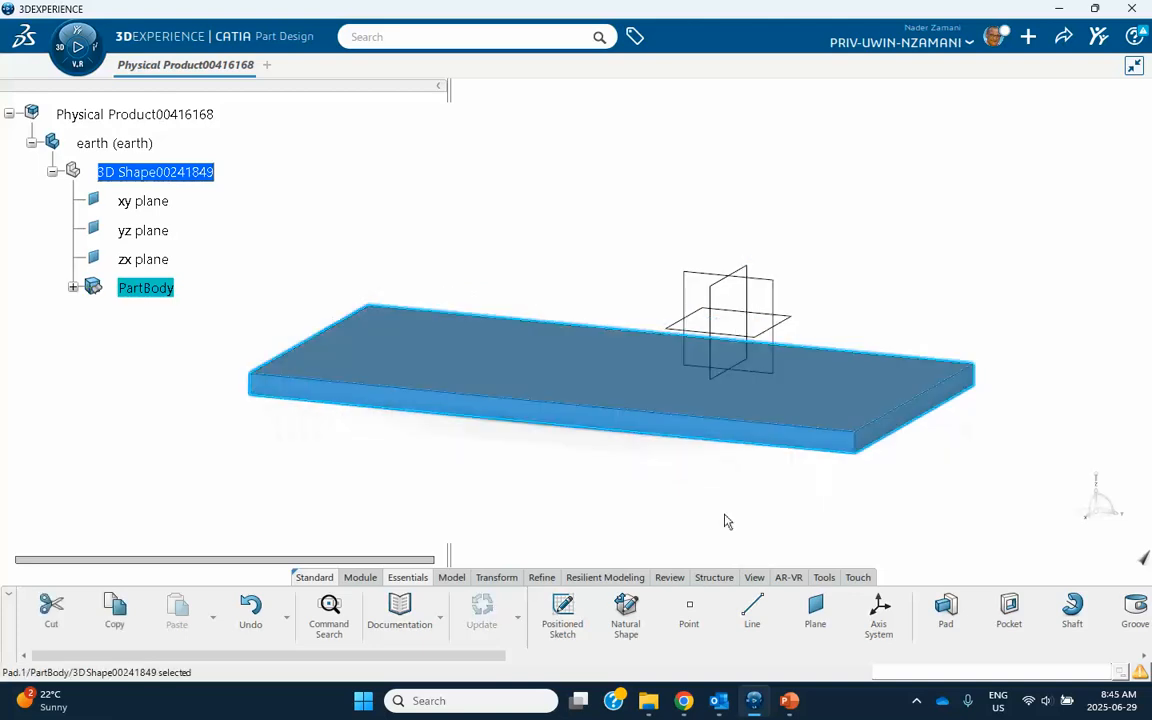
pyautogui.click(579, 507)
# Sketch an S-shaped spline through four points on the plate's top face and exit the sketch.
pyautogui.moveTo(579, 507); pyautogui.dragTo(517, 348, button='middle')
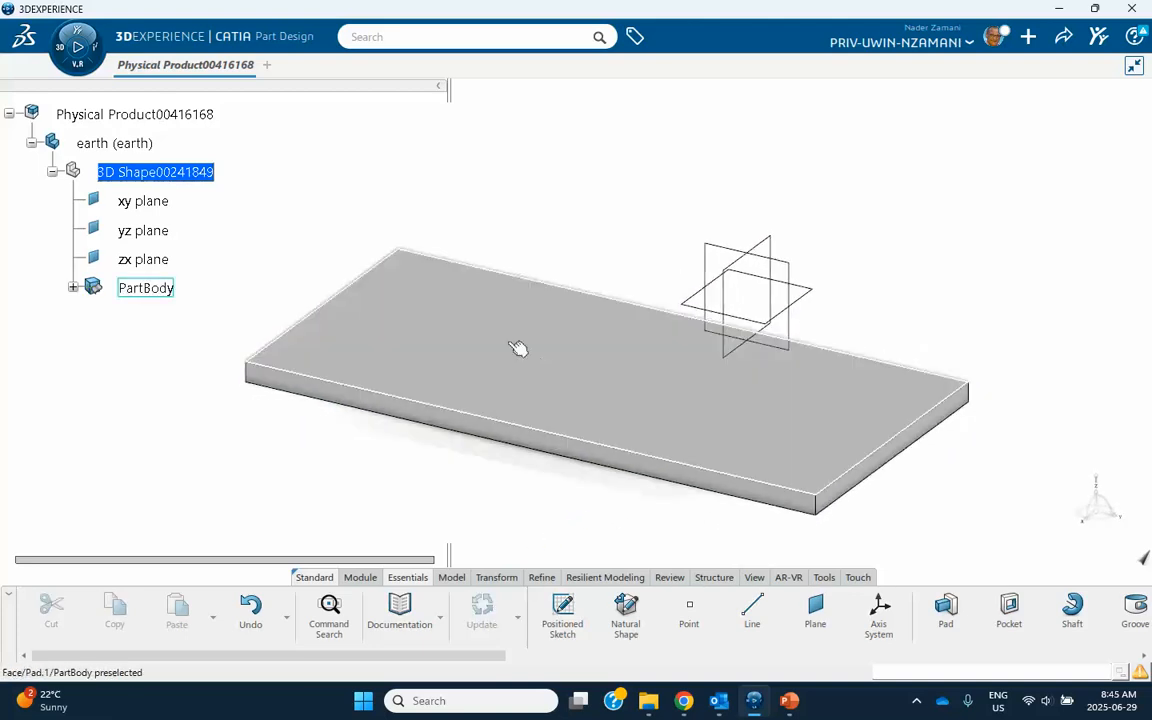
pyautogui.click(517, 348)
pyautogui.click(566, 262)
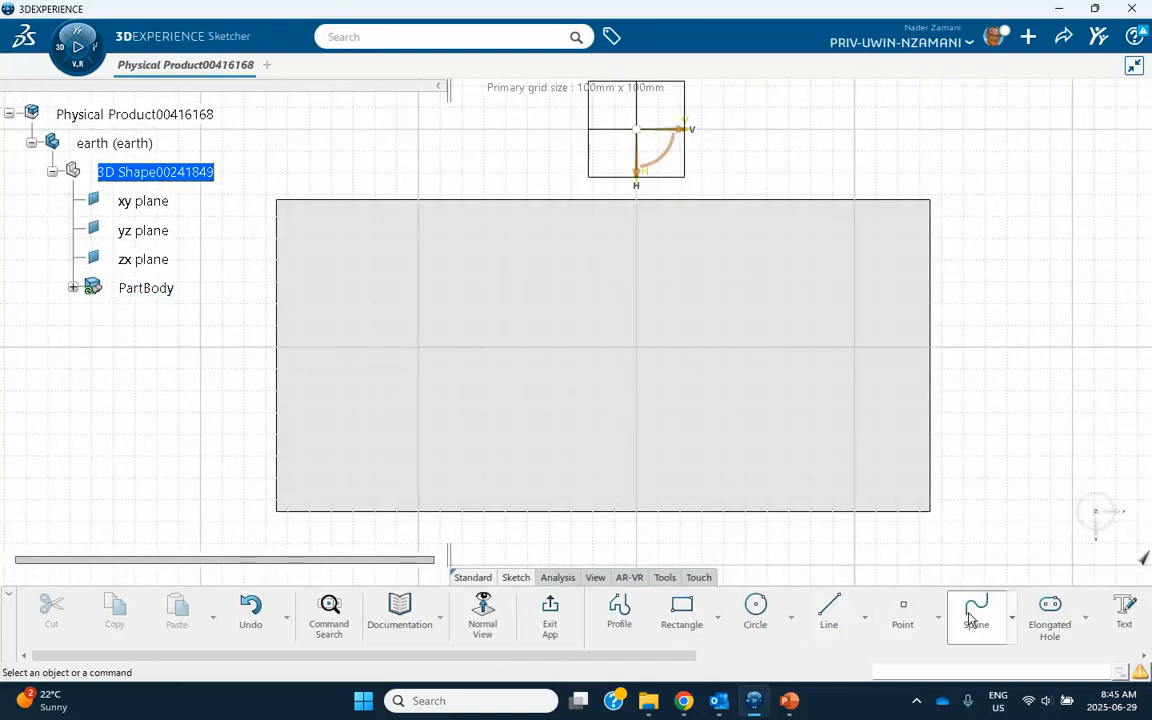
pyautogui.click(970, 620)
pyautogui.click(396, 435)
pyautogui.click(499, 354)
pyautogui.click(681, 368)
pyautogui.doubleClick(816, 321)
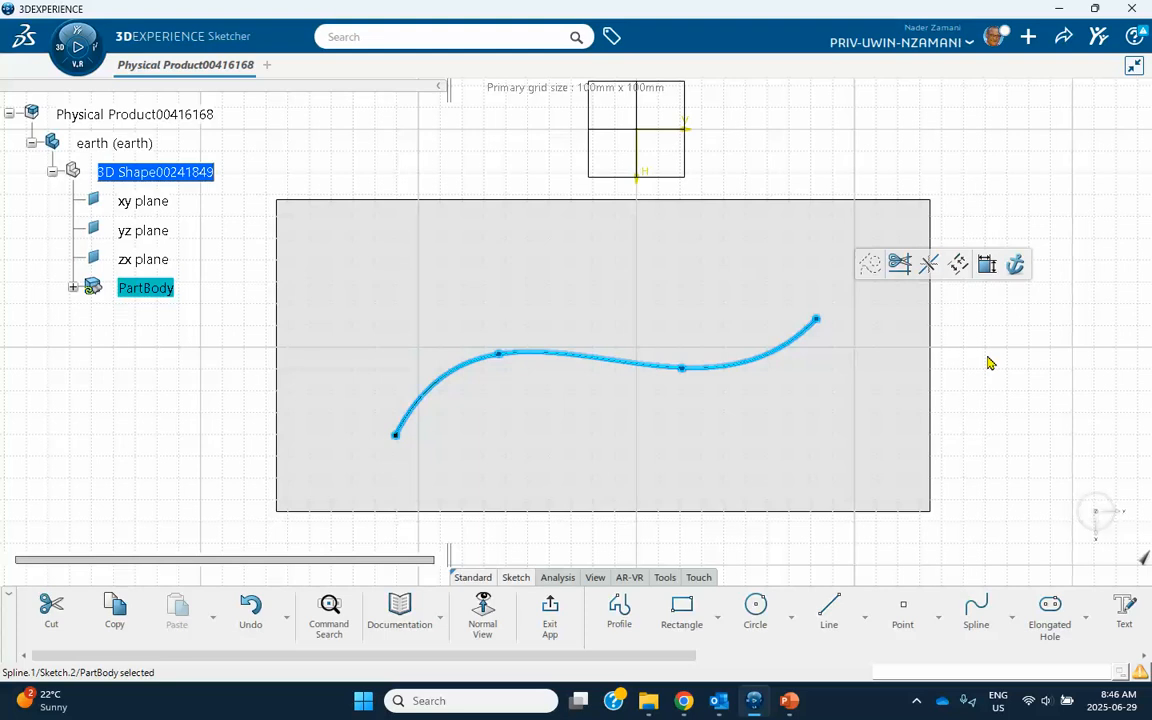
pyautogui.click(550, 610)
pyautogui.click(310, 499)
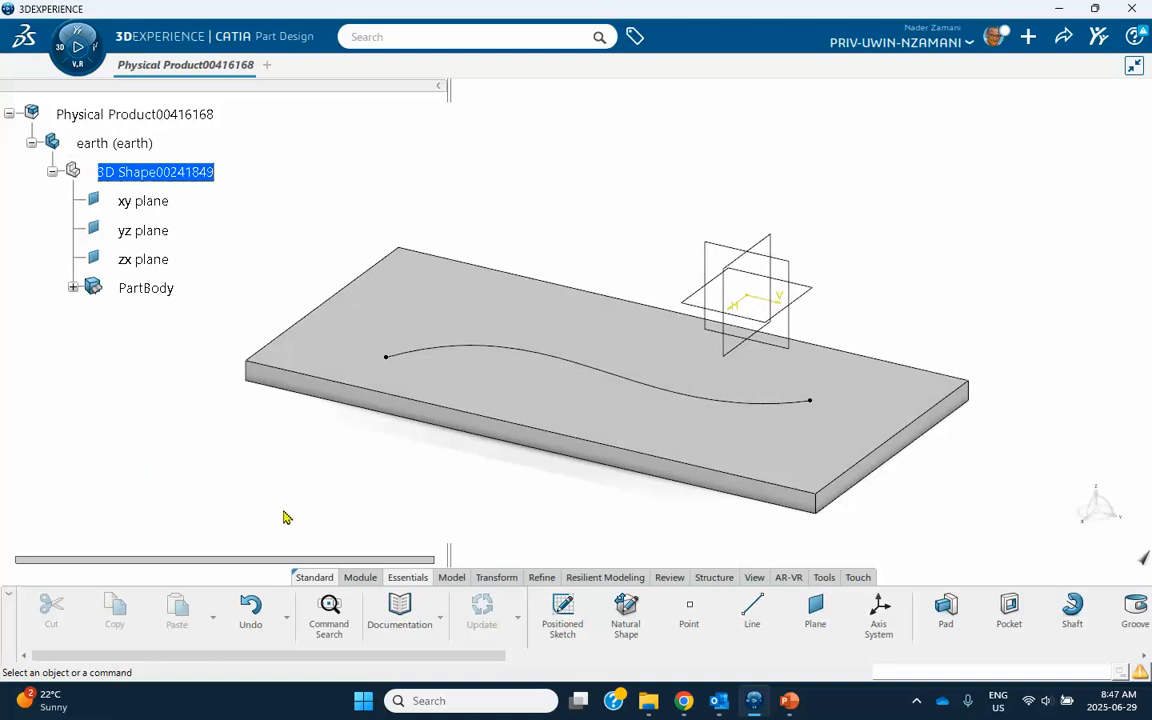
# Activate the root physical product and insert a second 3D Part under it.
pyautogui.rightClick(170, 118)
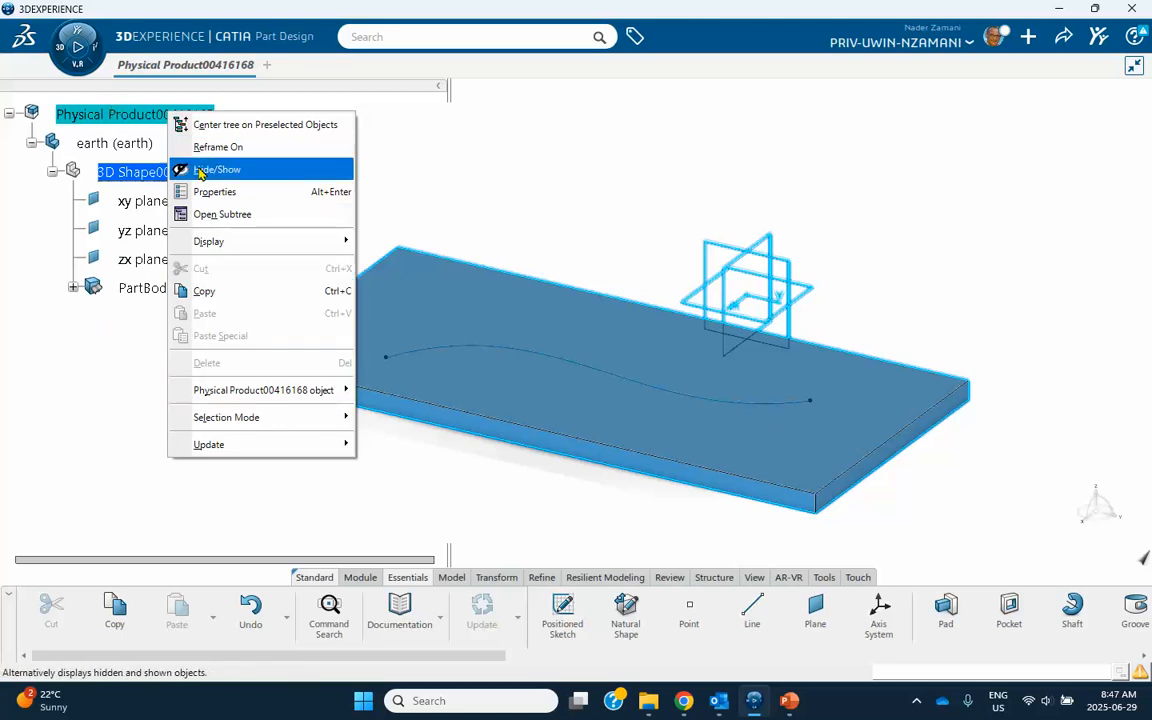
pyautogui.click(42, 209)
pyautogui.doubleClick(153, 118)
pyautogui.rightClick(152, 117)
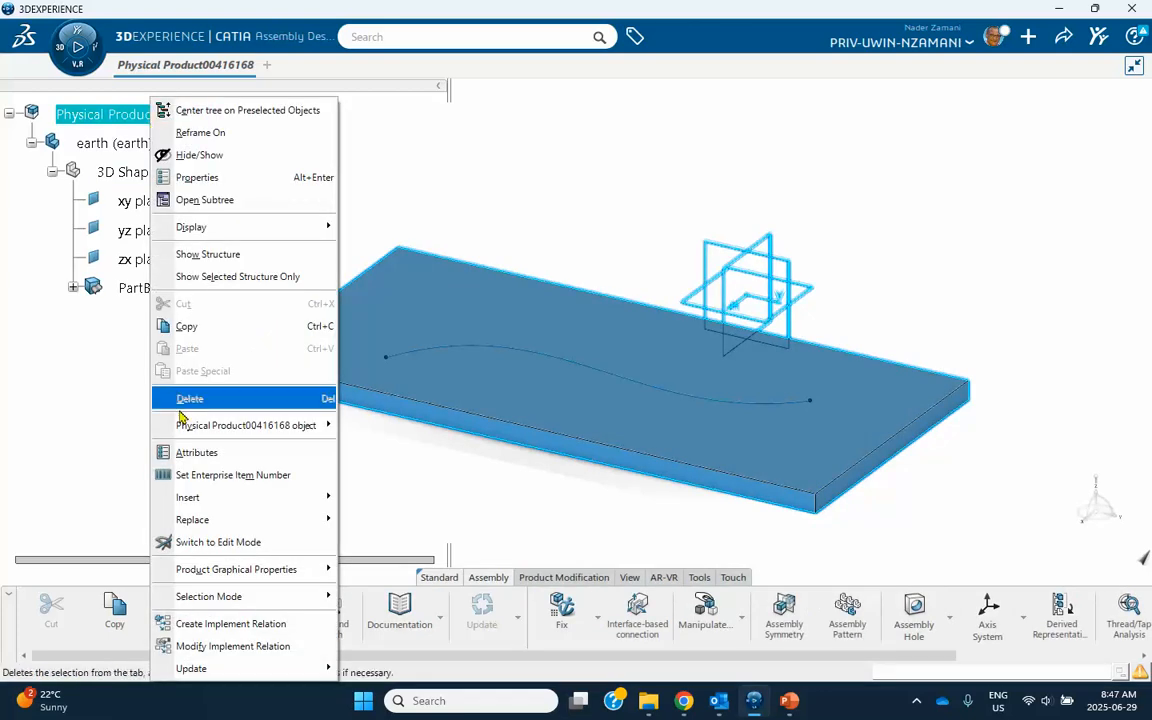
pyautogui.moveTo(196, 503)
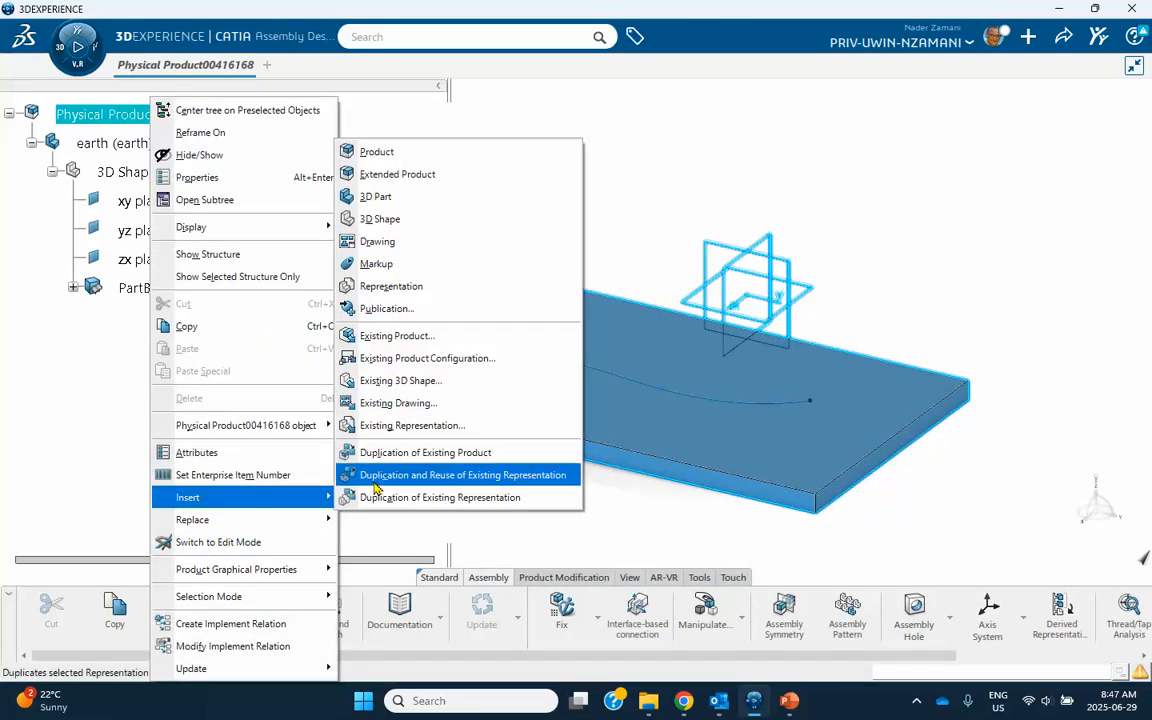
pyautogui.click(378, 197)
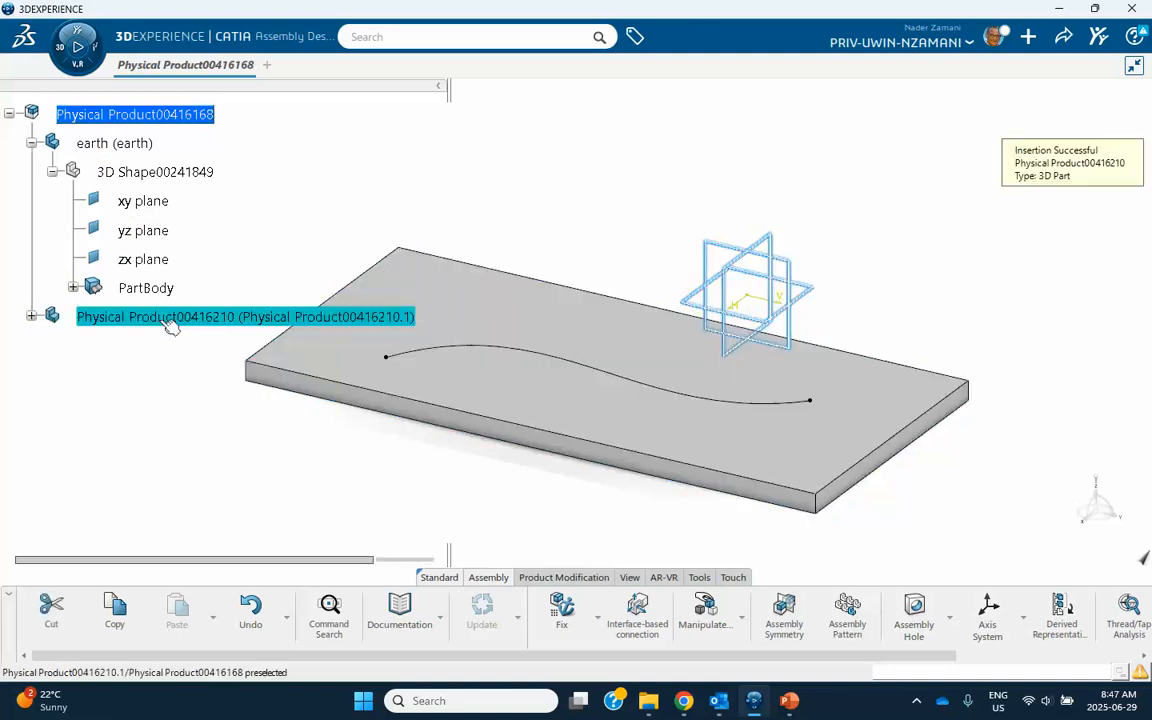
# Rename the second part, setting both its reference title and its instance title to frame.
pyautogui.rightClick(134, 318)
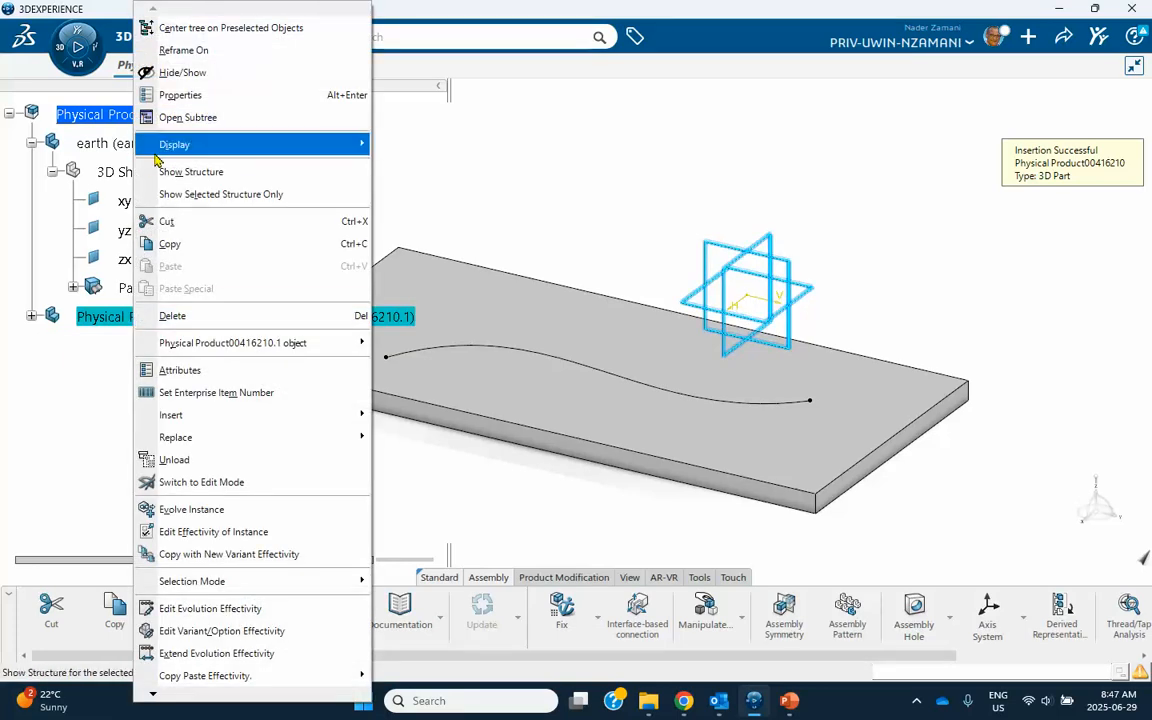
pyautogui.click(250, 95)
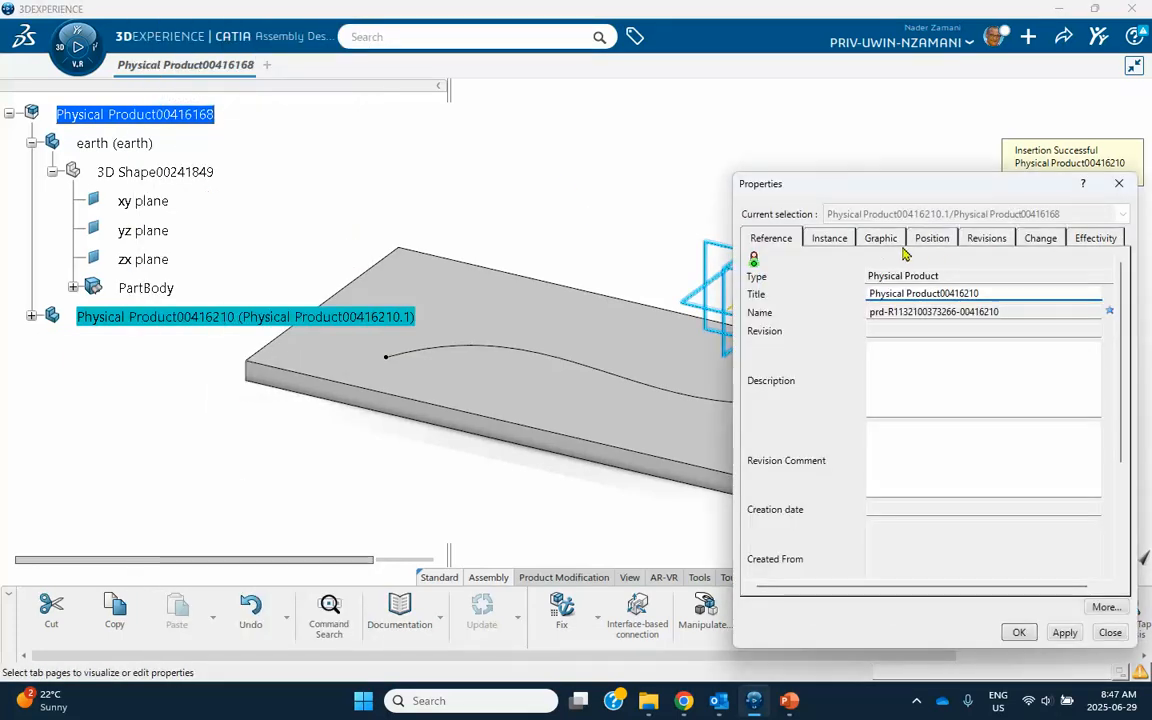
pyautogui.moveTo(990, 292); pyautogui.dragTo(812, 292)
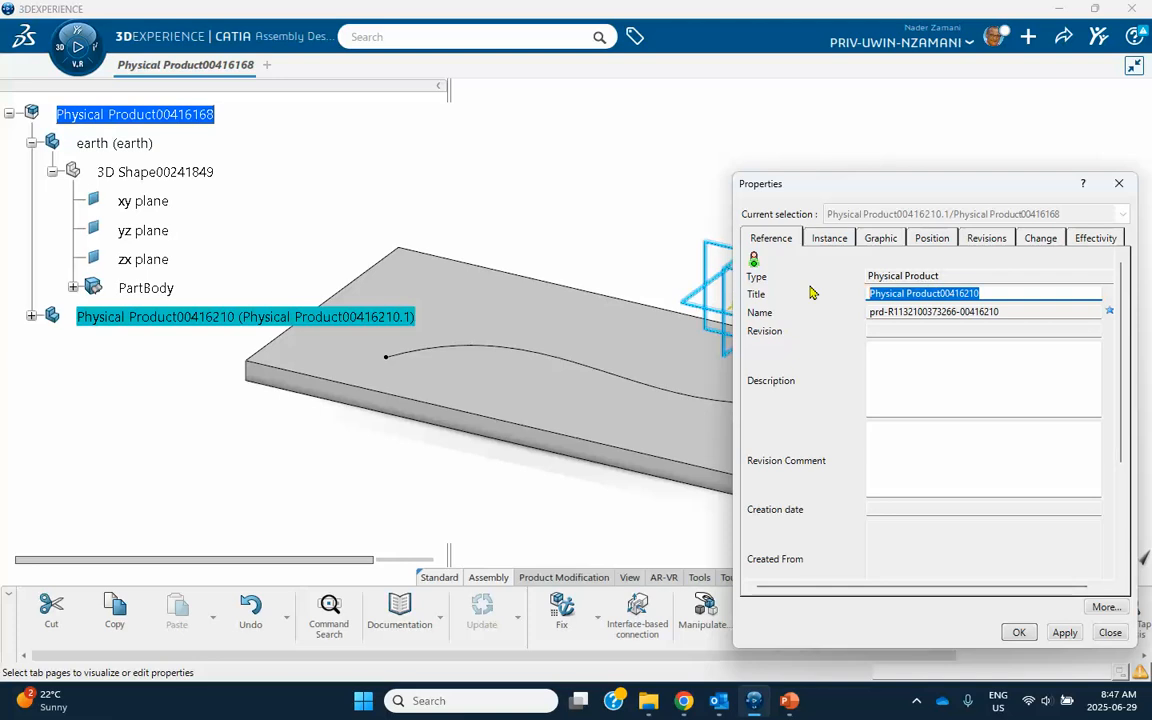
pyautogui.write('frame')
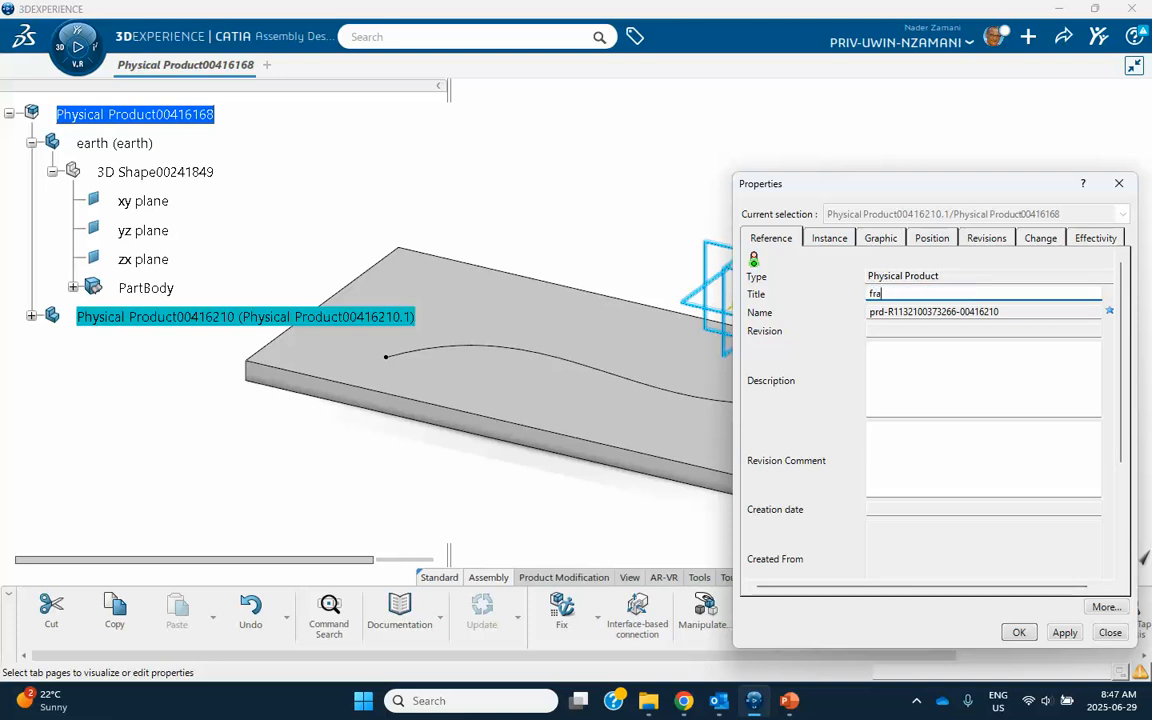
pyautogui.click(829, 238)
pyautogui.moveTo(946, 294); pyautogui.dragTo(805, 294)
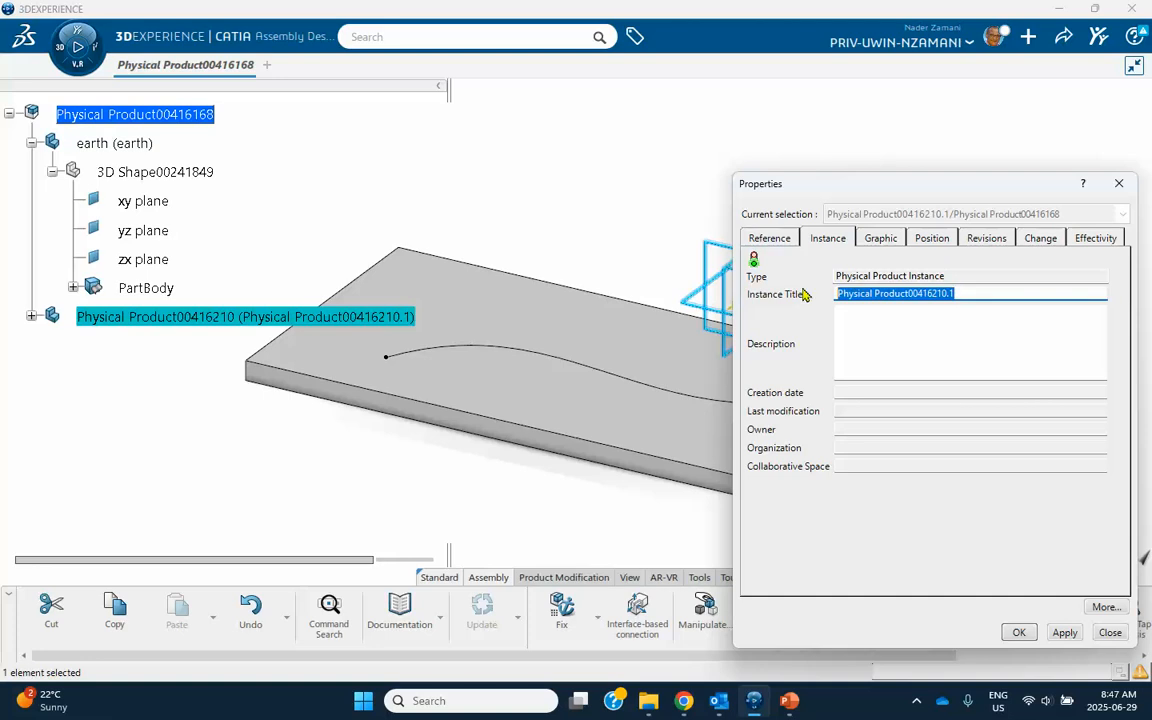
pyautogui.write('frame')
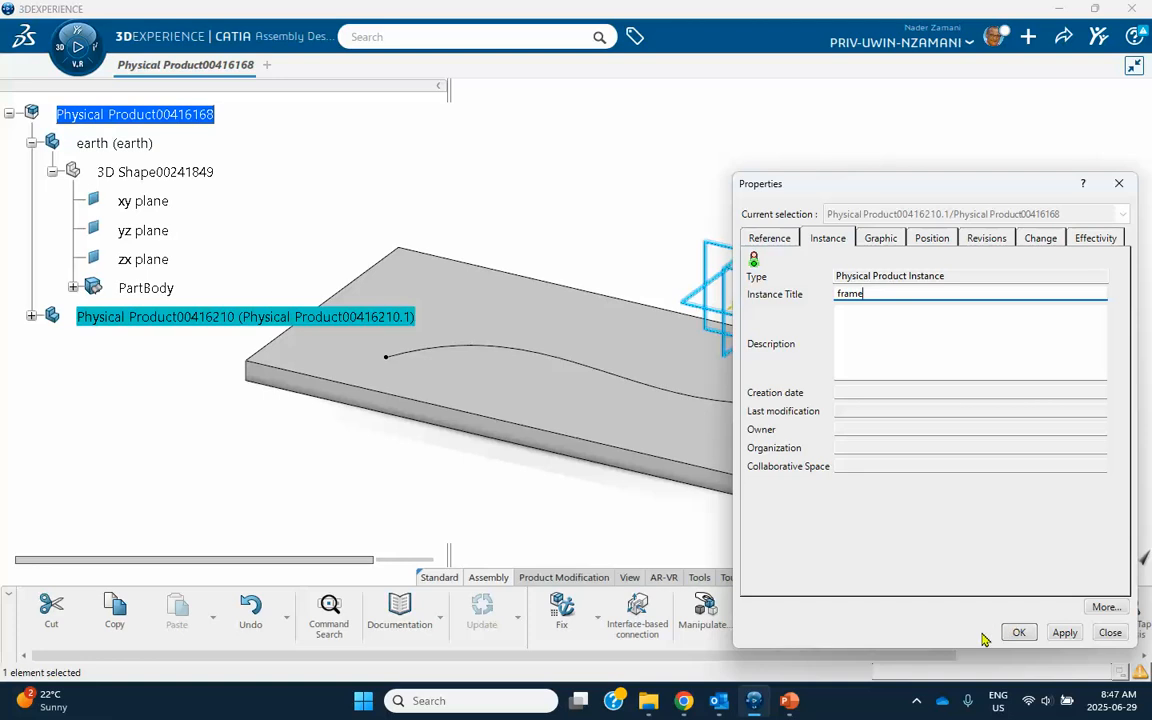
pyautogui.click(1020, 633)
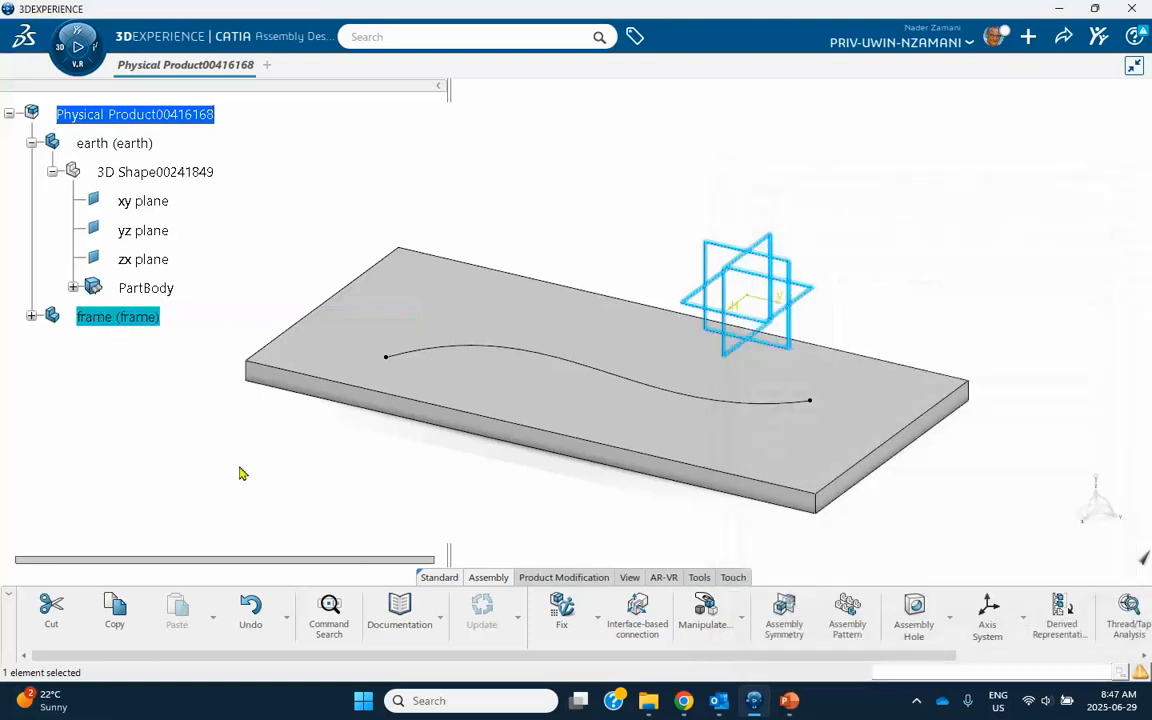
# Activate the frame's 3D shape for editing in Part Design and open a positioned sketch on its yz plane.
pyautogui.click(31, 317)
pyautogui.doubleClick(152, 346)
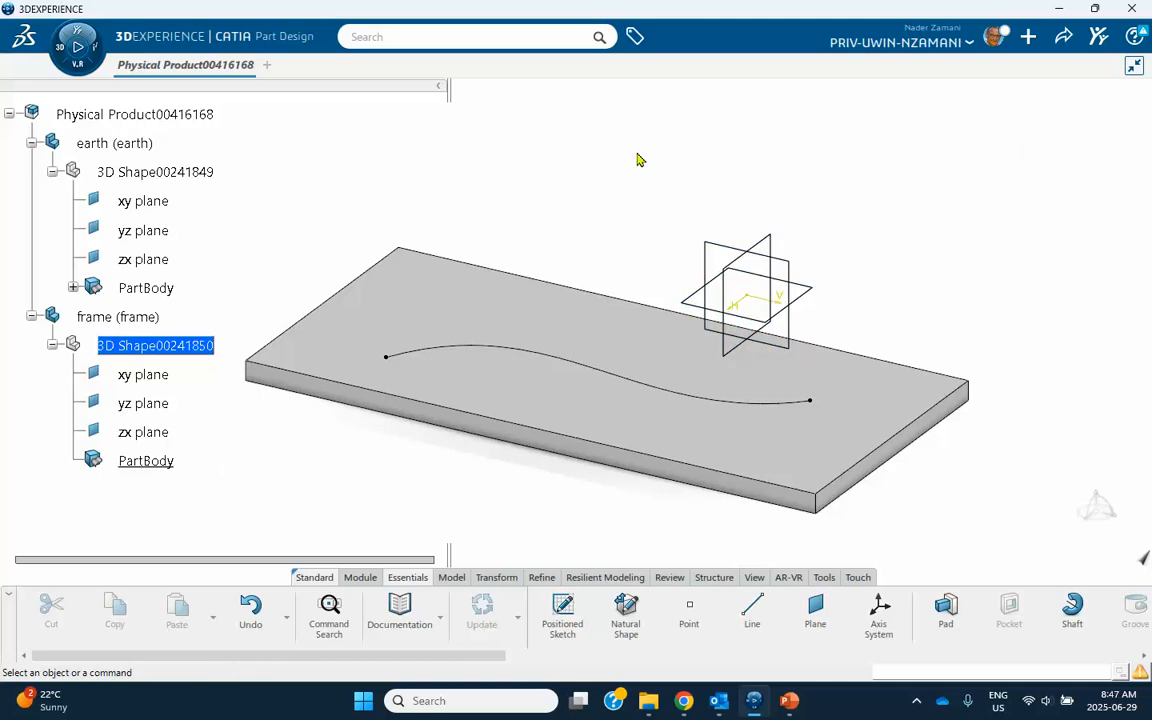
pyautogui.click(157, 413)
pyautogui.click(562, 612)
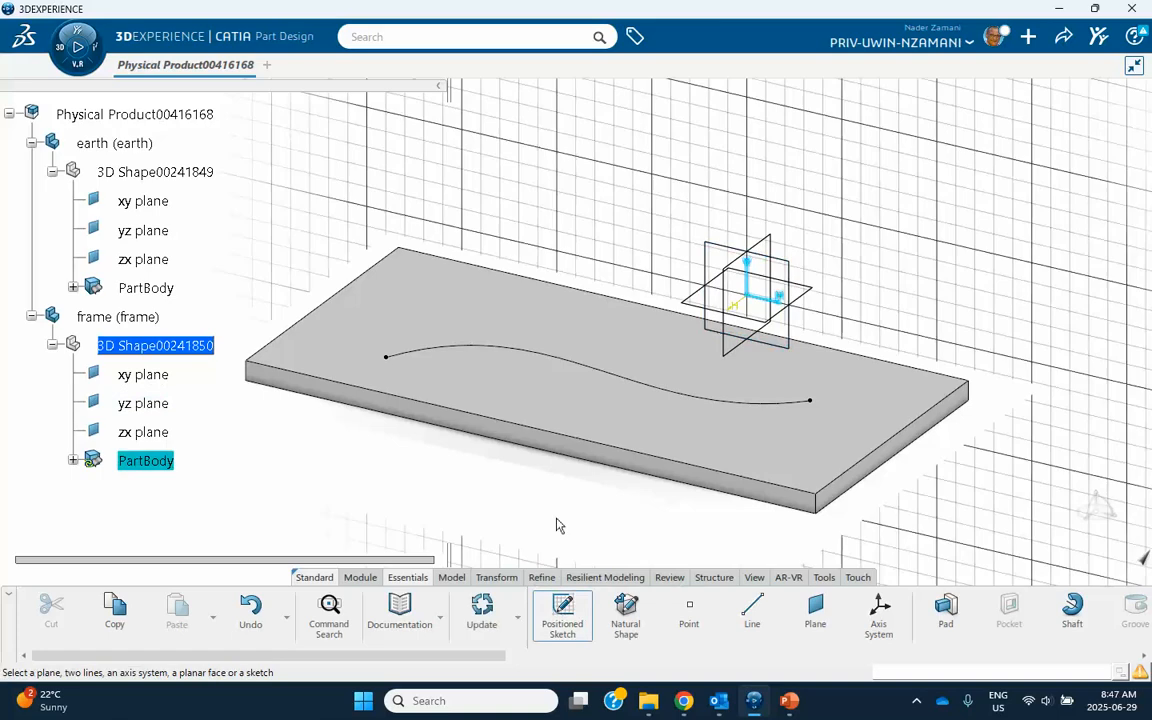
pyautogui.click(981, 419)
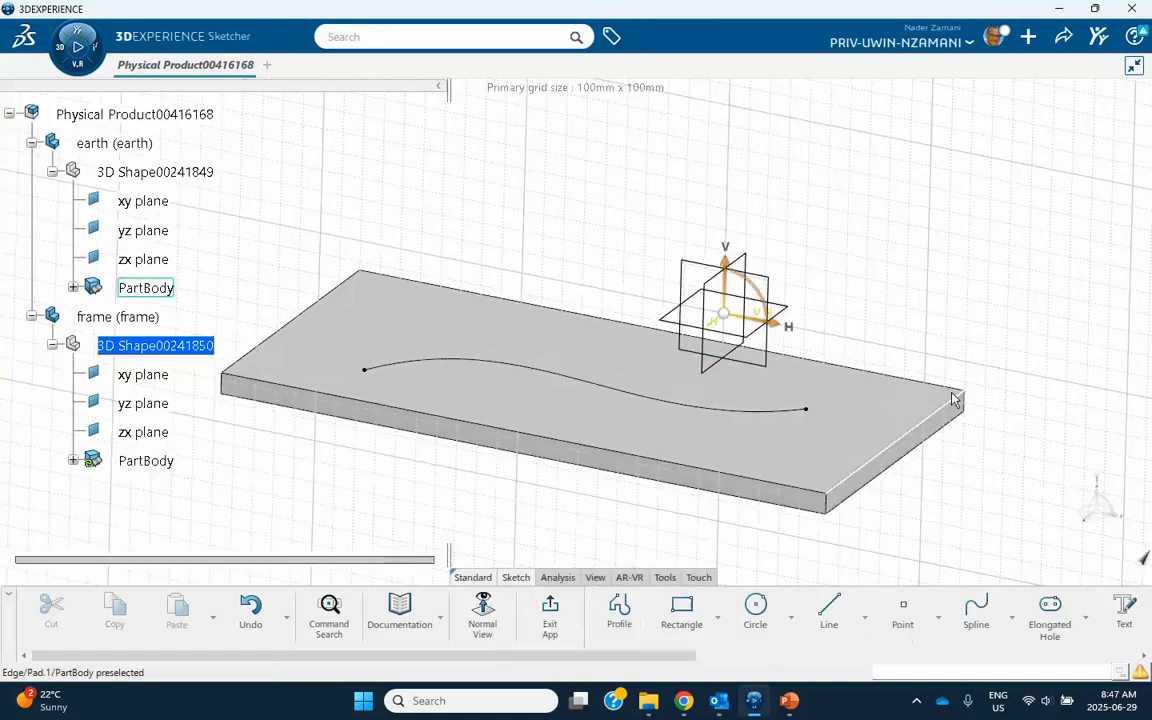
pyautogui.moveTo(823, 239)
pyautogui.mouseDown(button='middle')
pyautogui.moveTo(733, 319)
pyautogui.moveTo(725, 295)
pyautogui.mouseUp(button='middle')
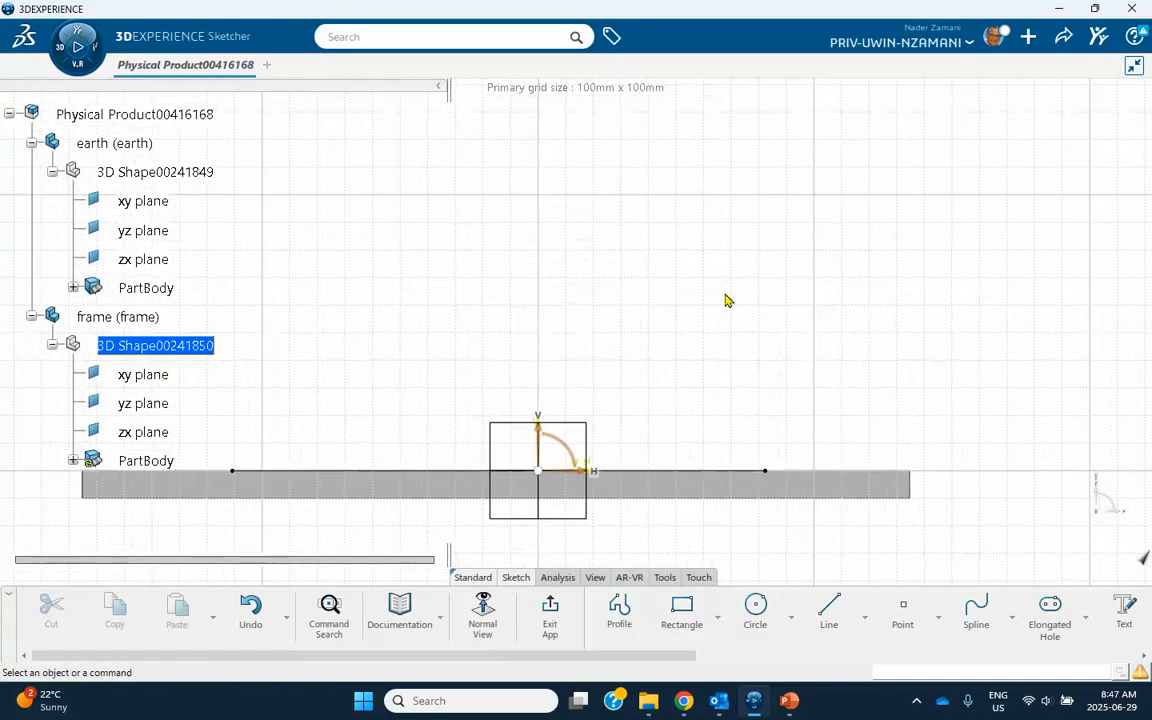
# Sketch a horizontal rectangle about 57 mm wide above the earth plate.
pyautogui.click(717, 617)
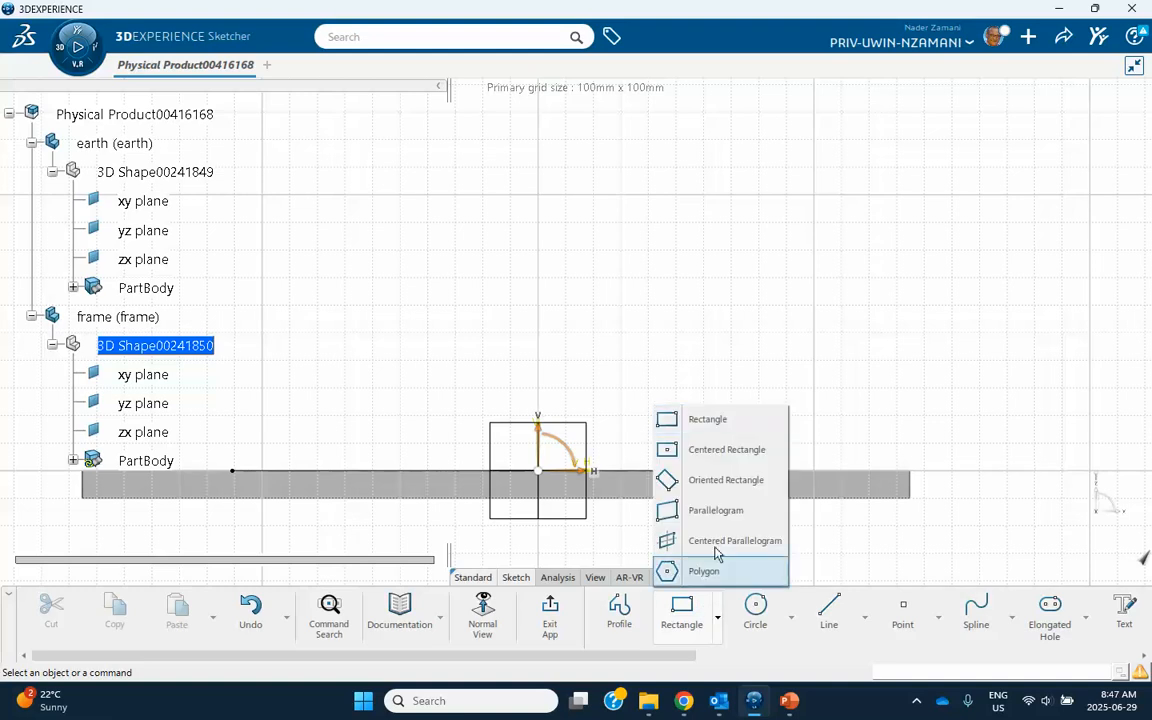
pyautogui.click(707, 419)
pyautogui.click(601, 230)
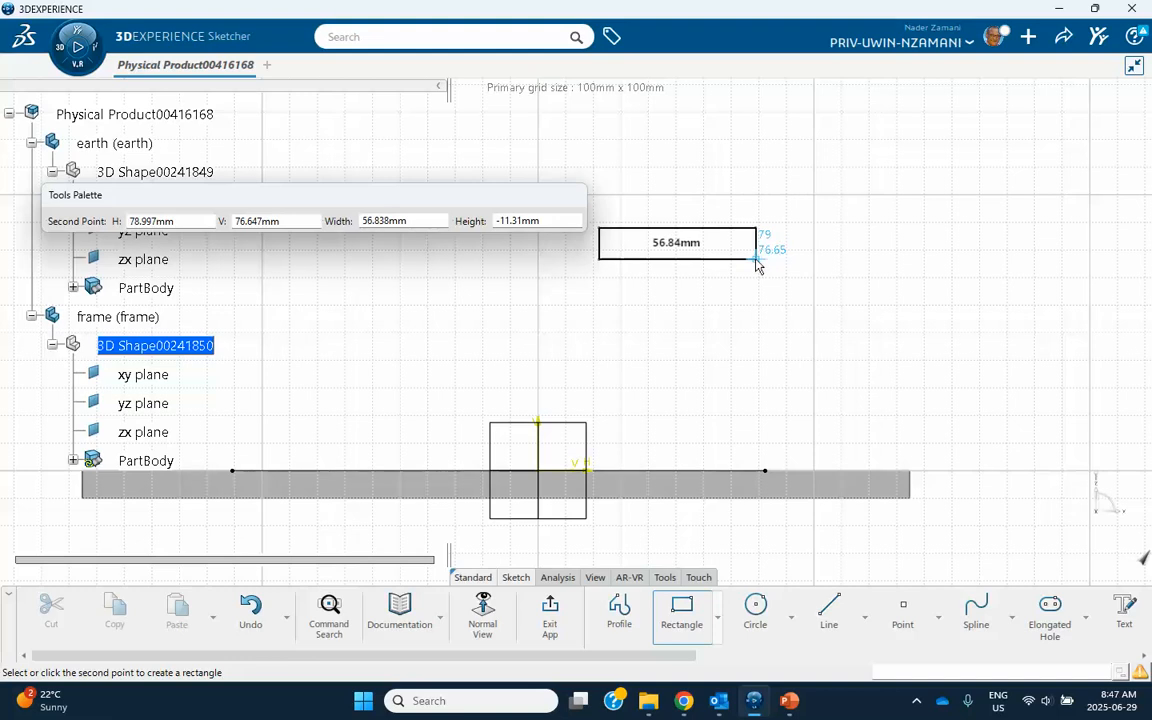
pyautogui.click(757, 262)
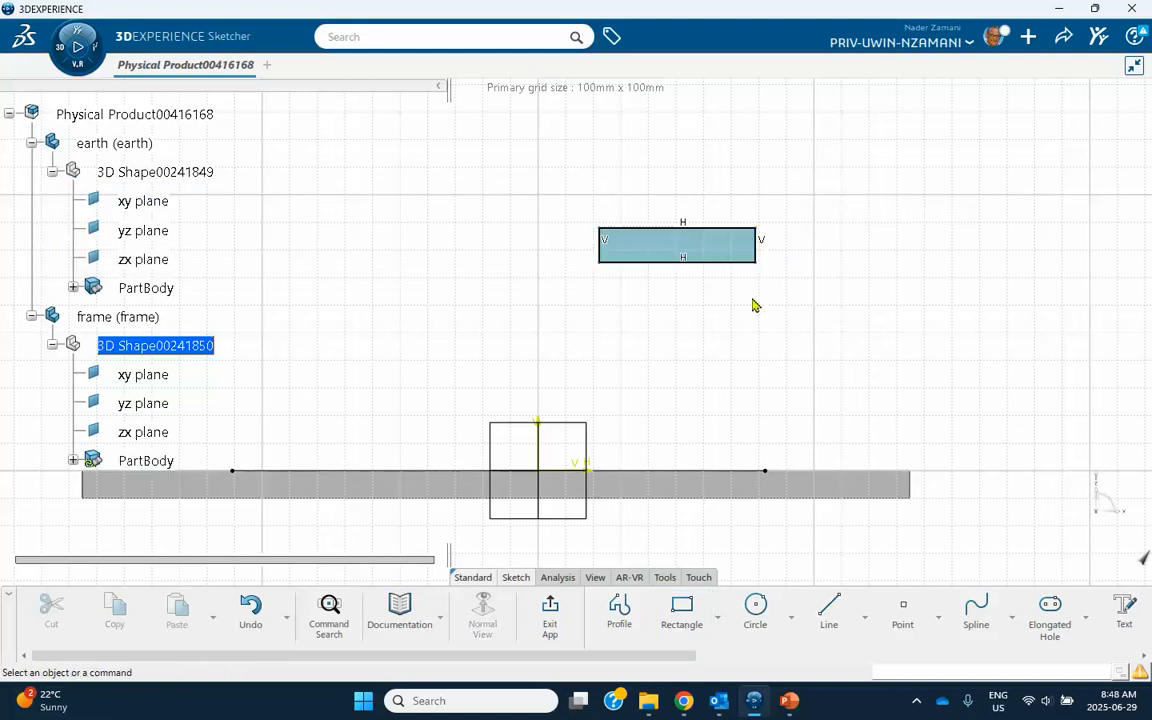
# Add a small circle at the rectangle's centre, exit the sketch, and pad the profile with a length of 20 mm.
pyautogui.click(755, 607)
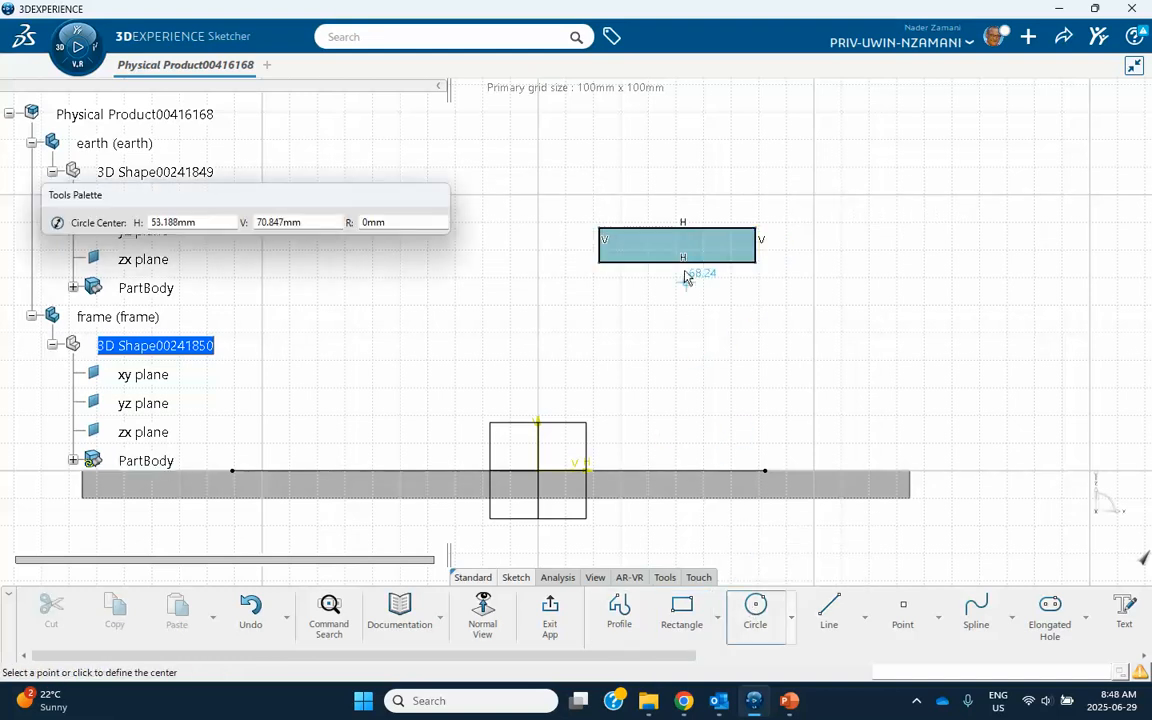
pyautogui.click(678, 246)
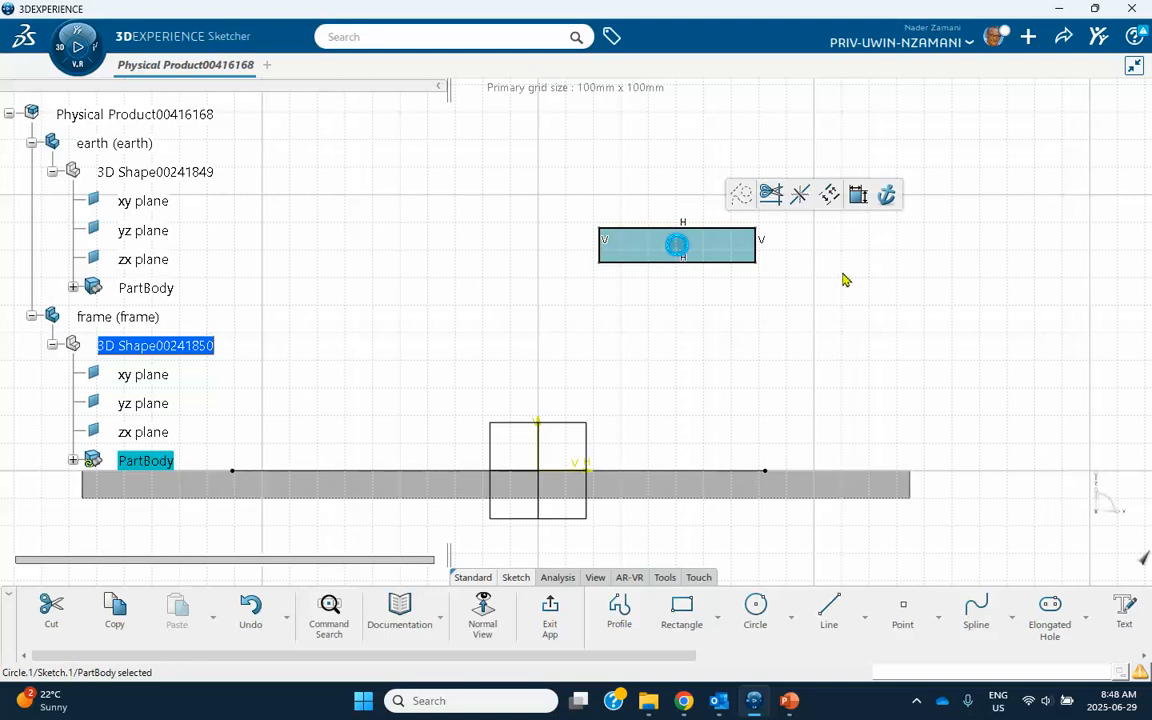
pyautogui.click(550, 610)
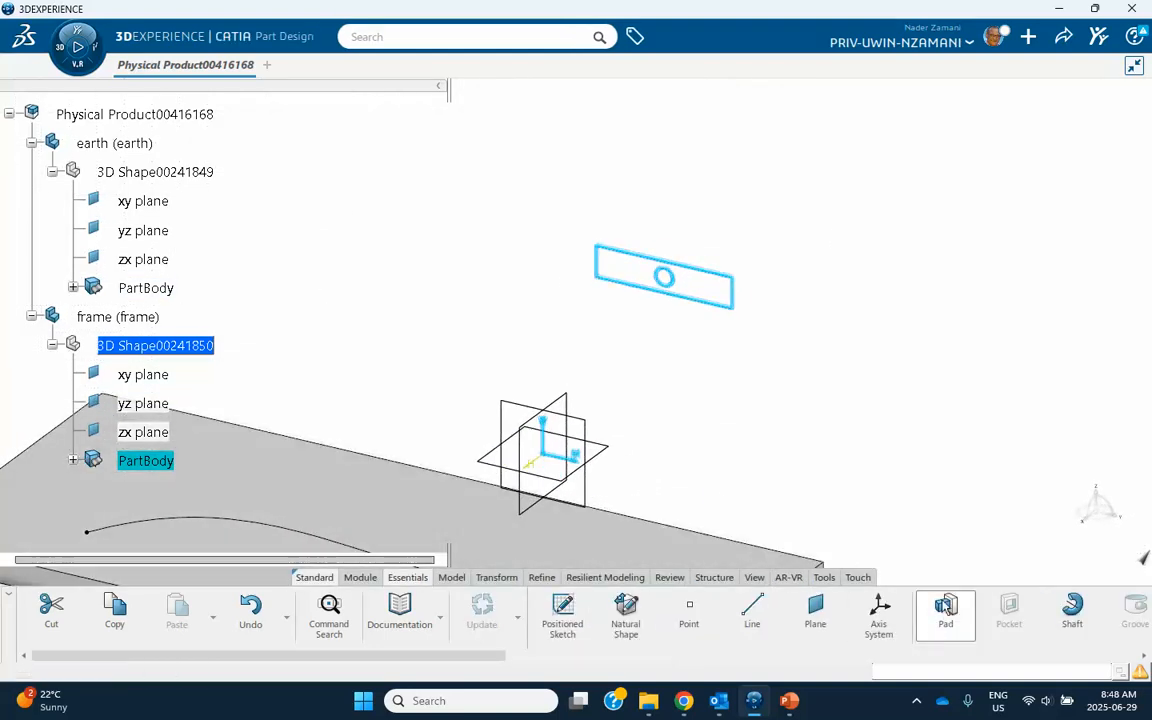
pyautogui.click(945, 612)
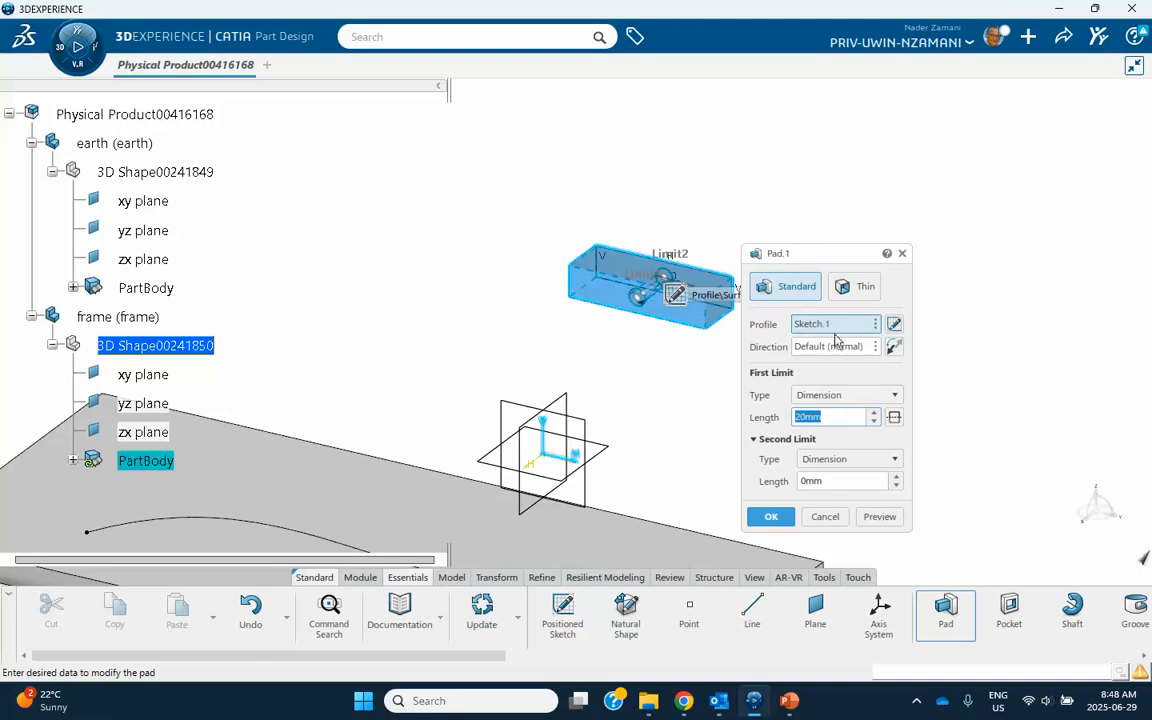
pyautogui.click(771, 516)
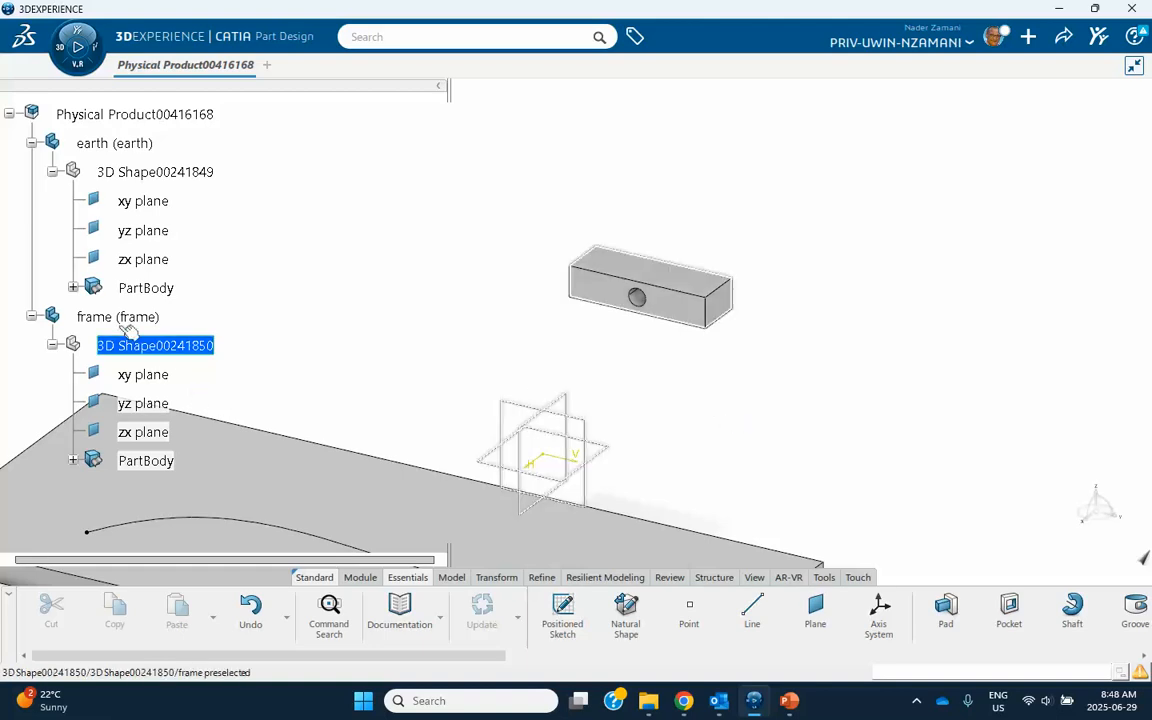
# Activate the root physical product and insert a third 3D Part under it.
pyautogui.doubleClick(97, 115)
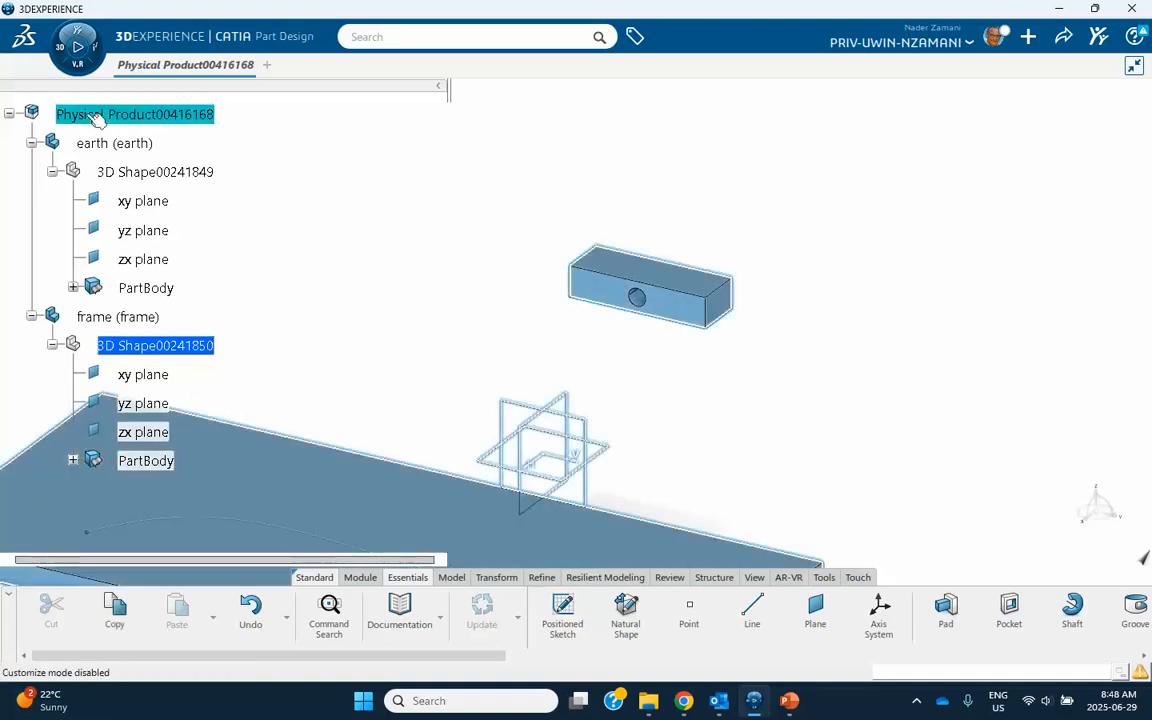
pyautogui.rightClick(96, 118)
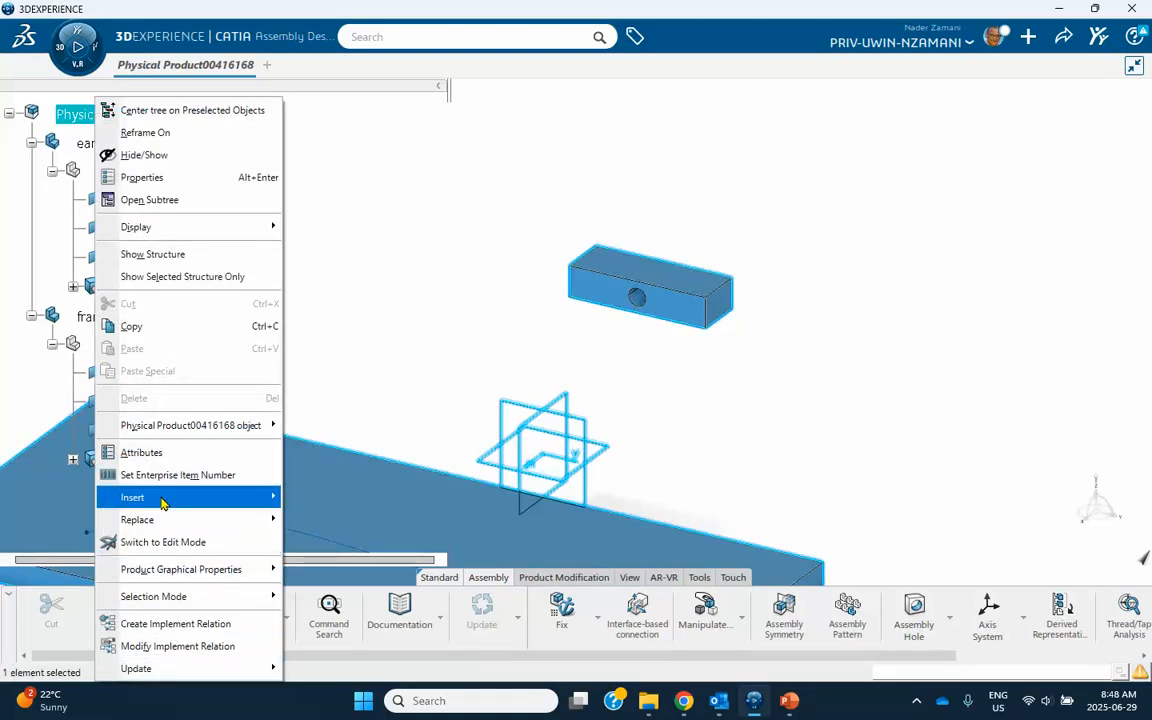
pyautogui.moveTo(200, 497)
pyautogui.click(330, 197)
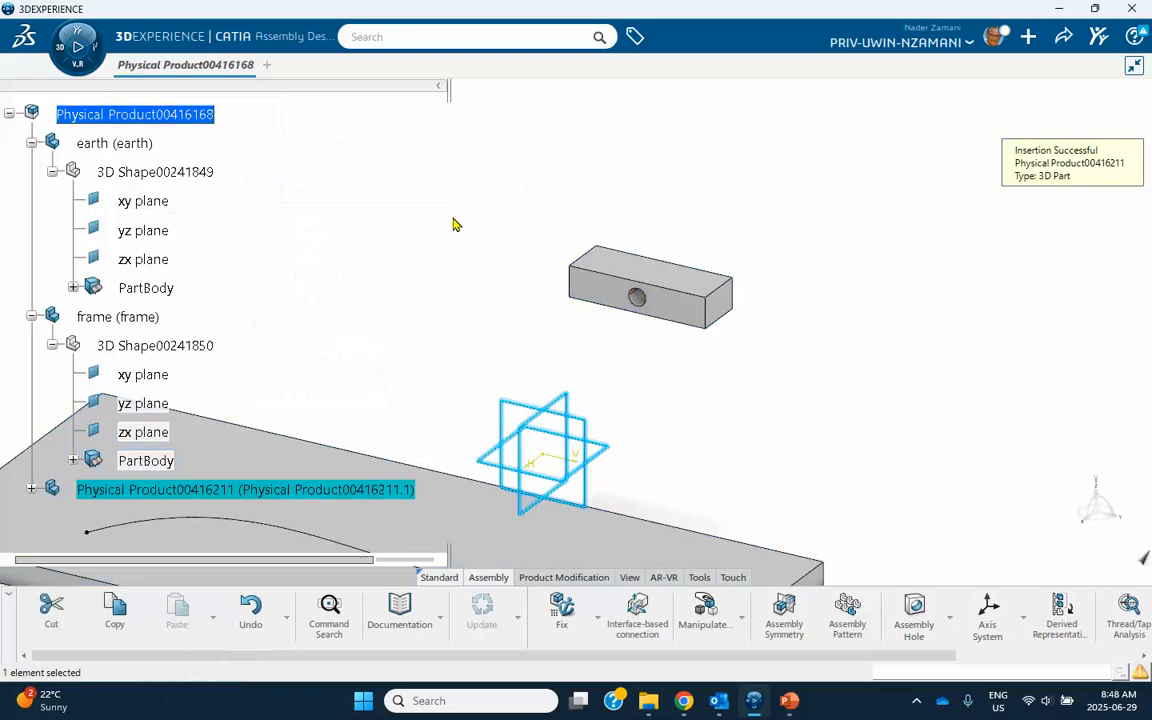
# Rename the third part, setting both its instance title and its reference title to axle.
pyautogui.scroll(-3, 250, 300)
pyautogui.rightClick(215, 256)
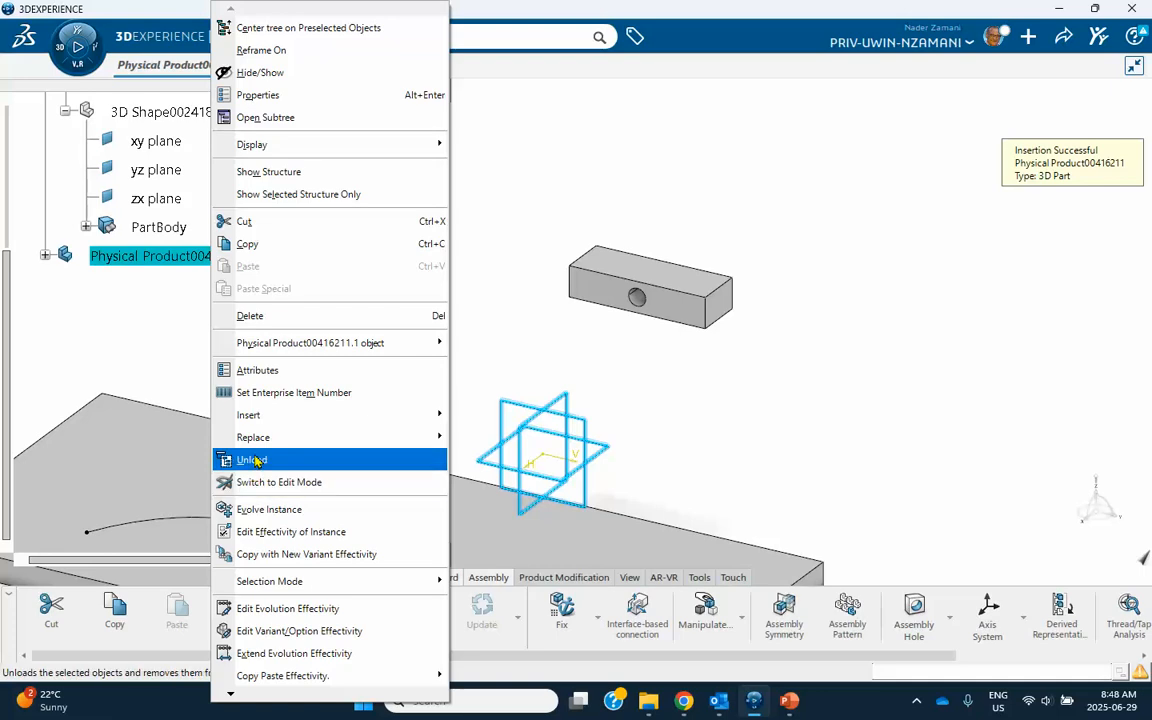
pyautogui.click(258, 94)
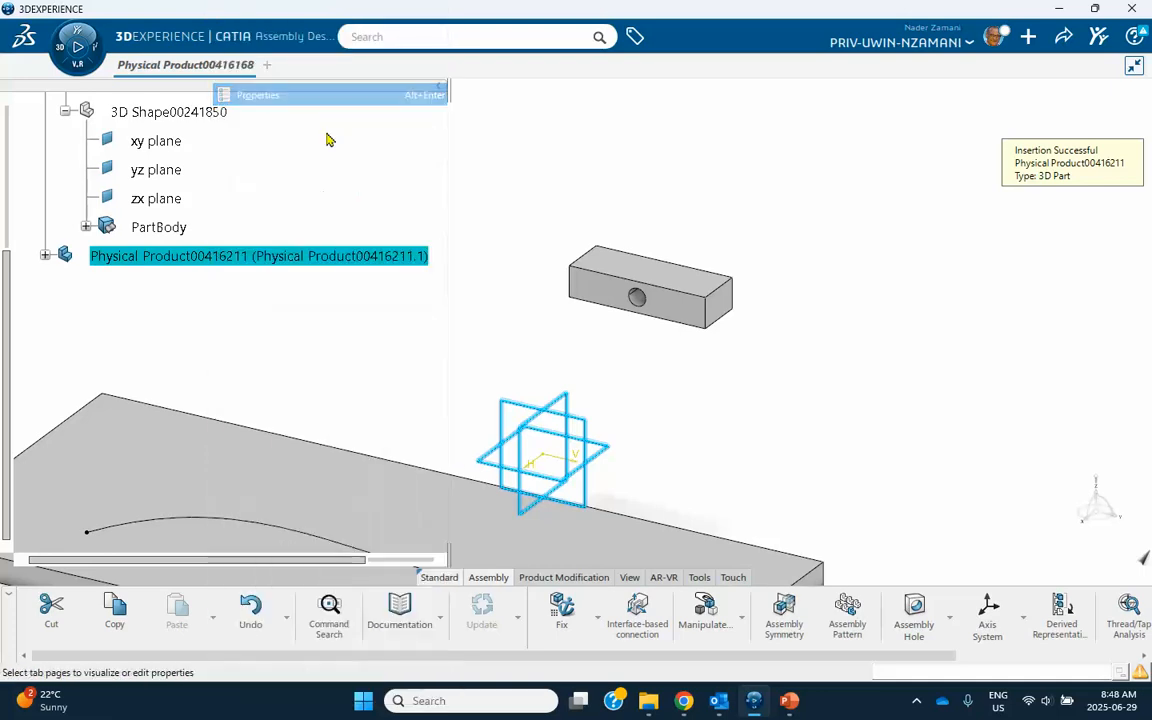
pyautogui.moveTo(968, 292); pyautogui.dragTo(786, 295)
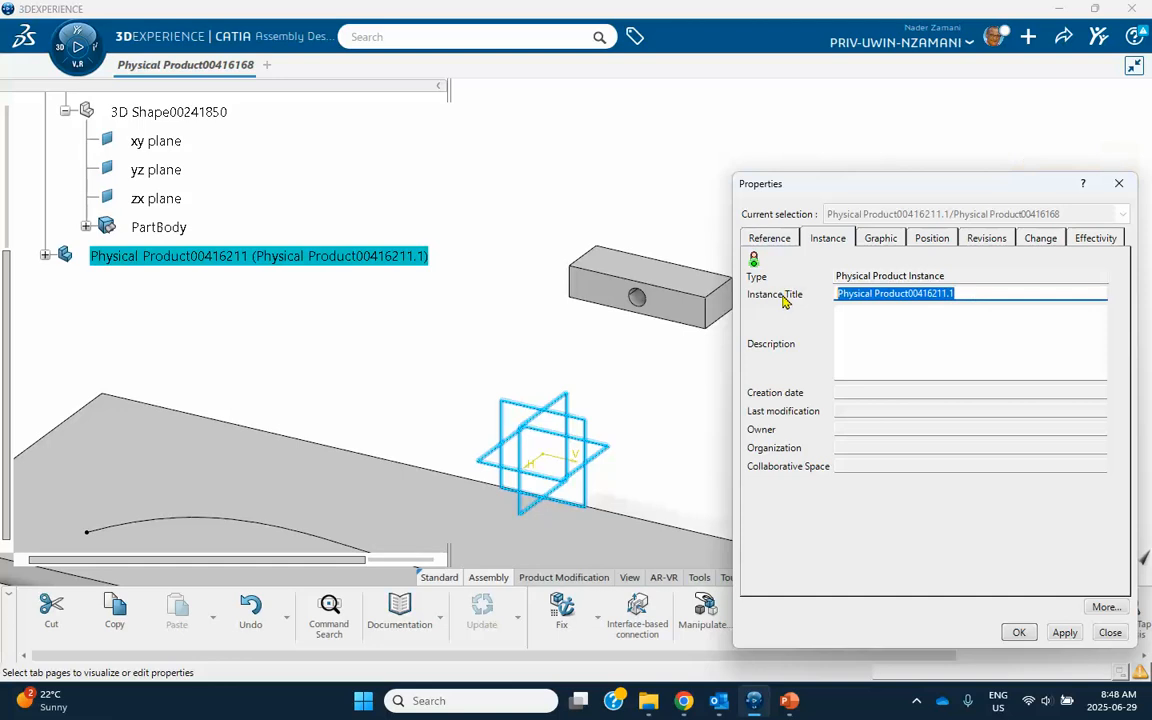
pyautogui.write('axle')
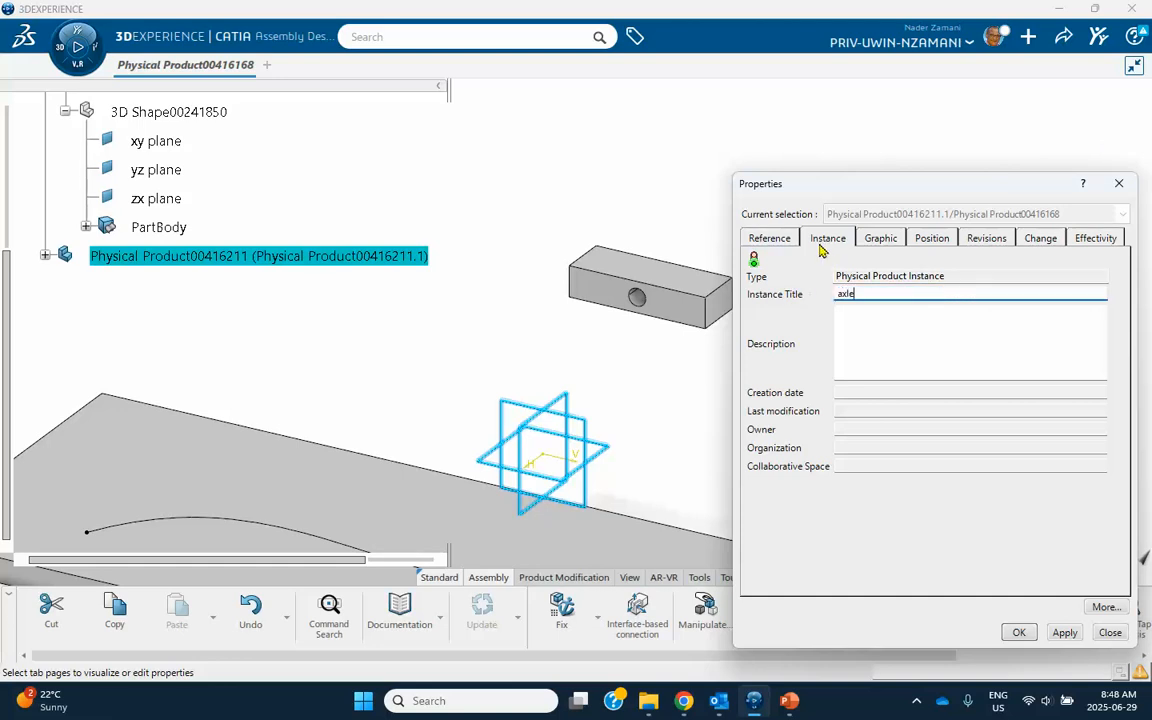
pyautogui.click(766, 238)
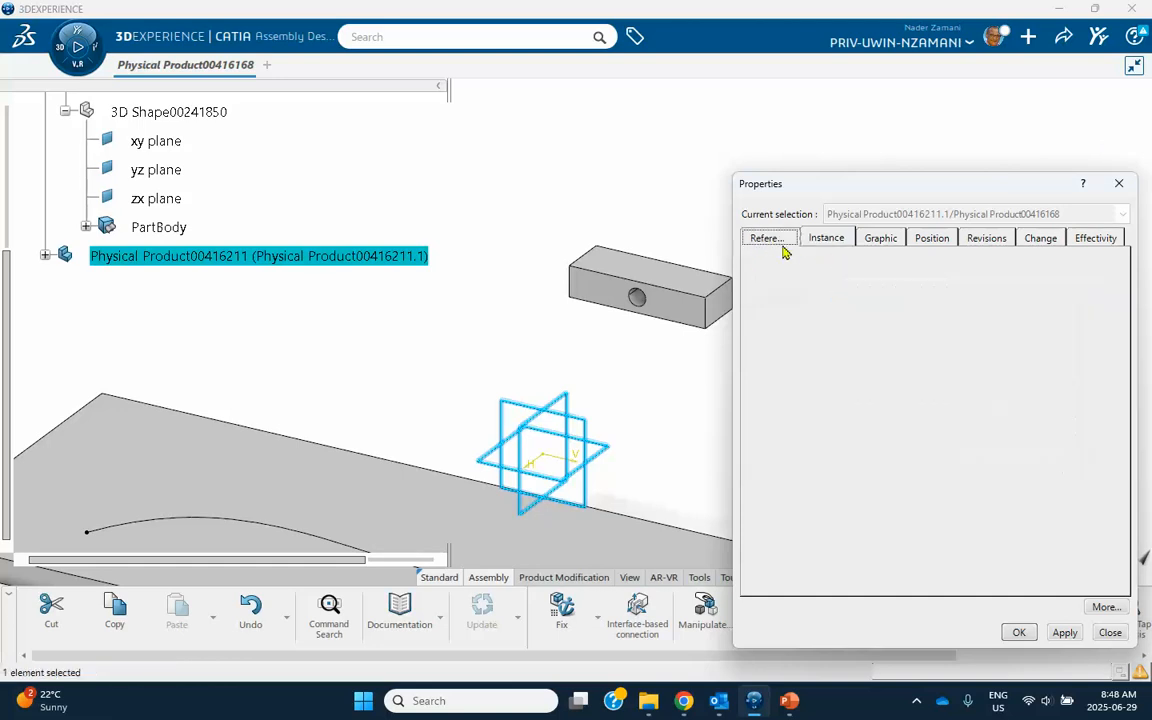
pyautogui.moveTo(990, 294); pyautogui.dragTo(785, 312)
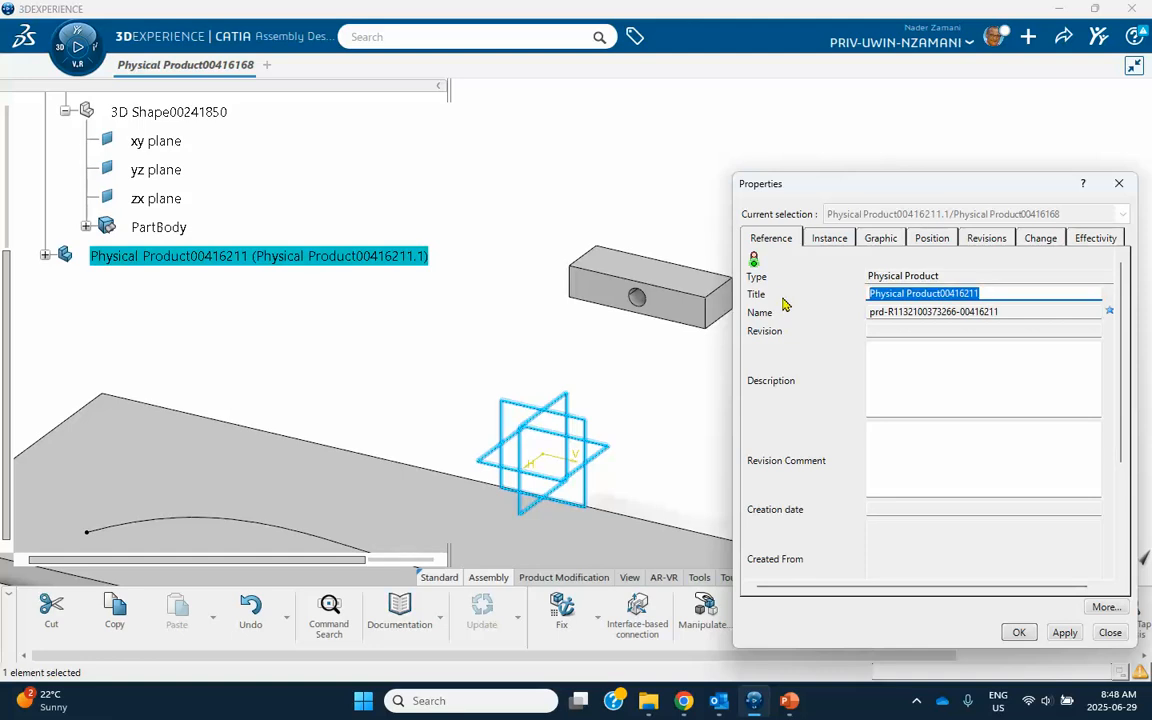
pyautogui.write('a')
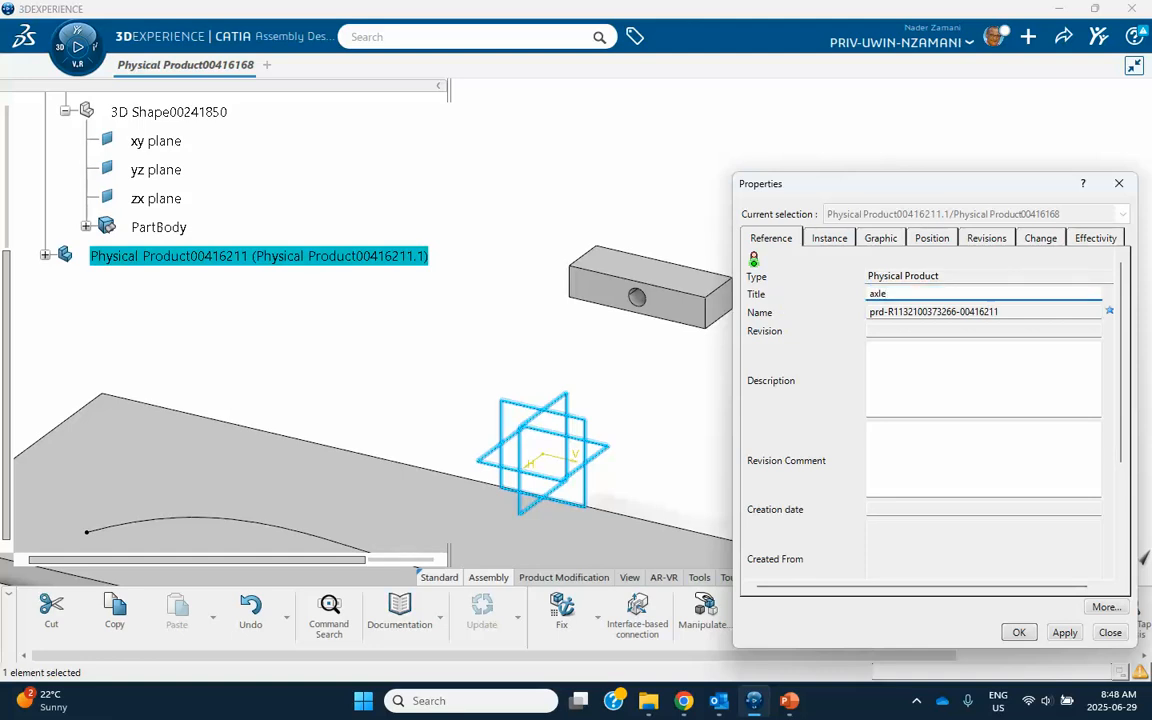
pyautogui.write('xle')
pyautogui.click(1018, 632)
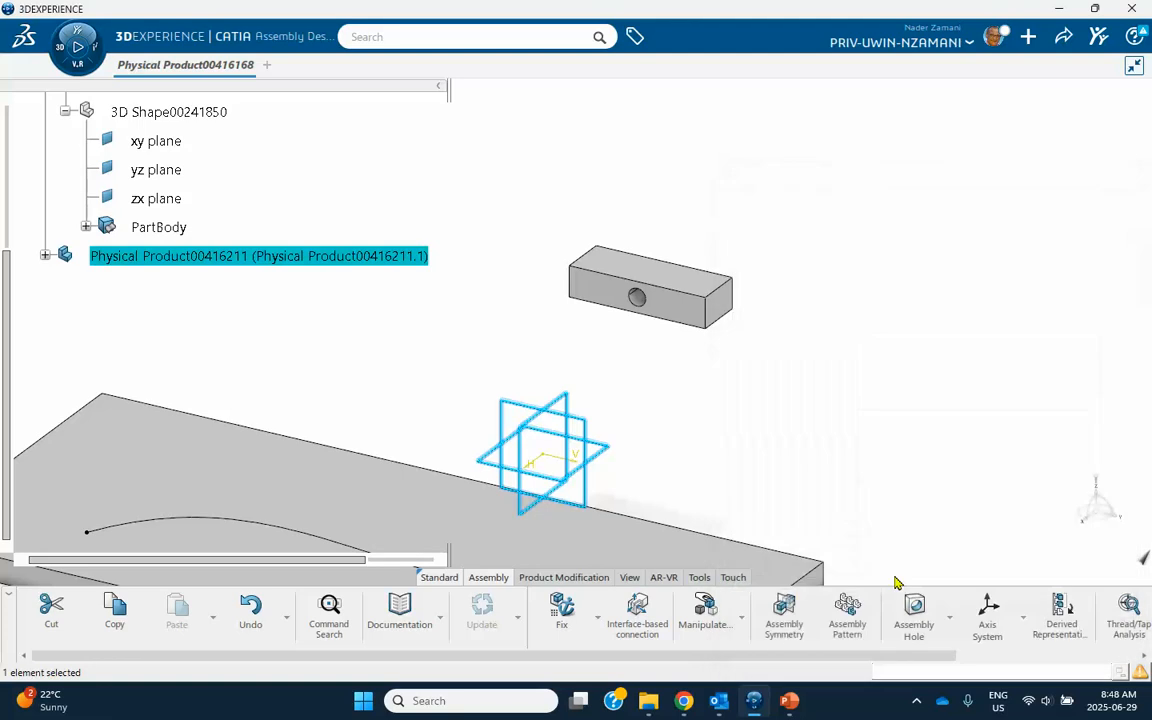
# Activate the axle's 3D shape for editing and open a sketch on the face of the frame block that shows the hole.
pyautogui.click(45, 257)
pyautogui.doubleClick(150, 284)
pyautogui.moveTo(285, 295); pyautogui.dragTo(310, 308, button='middle')
pyautogui.scroll(-2, 276, 253)
pyautogui.click(280, 257)
pyautogui.click(720, 303)
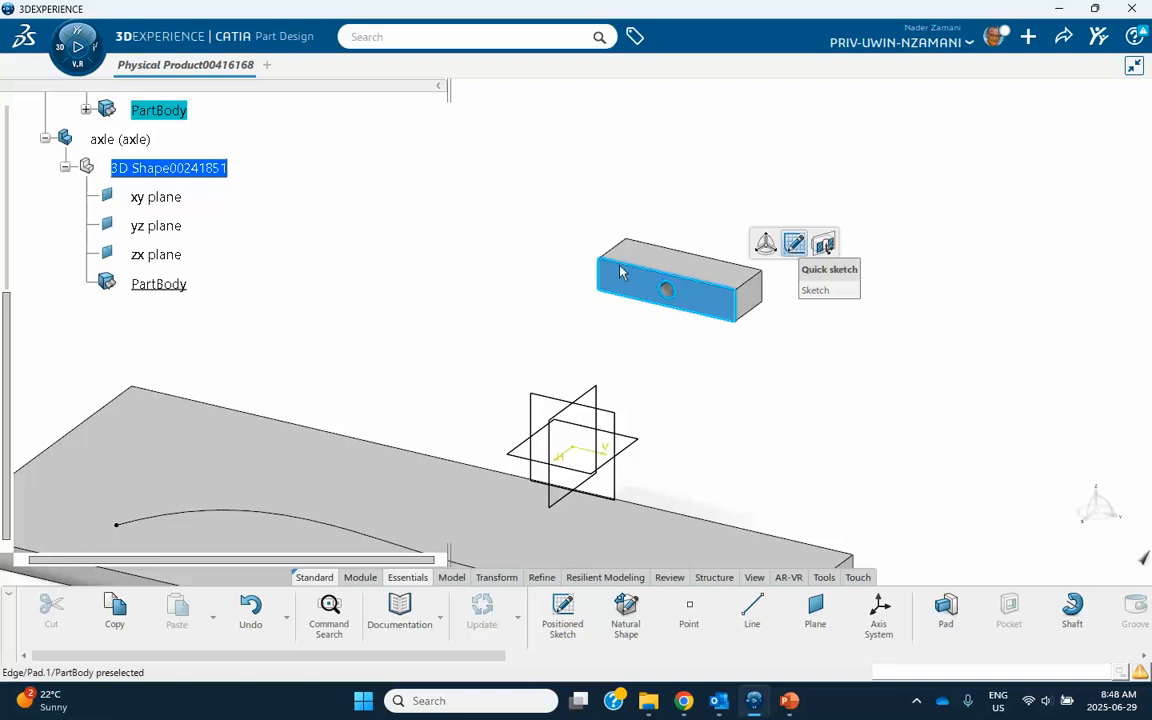
pyautogui.click(794, 244)
pyautogui.moveTo(758, 181); pyautogui.dragTo(663, 262, button='middle')
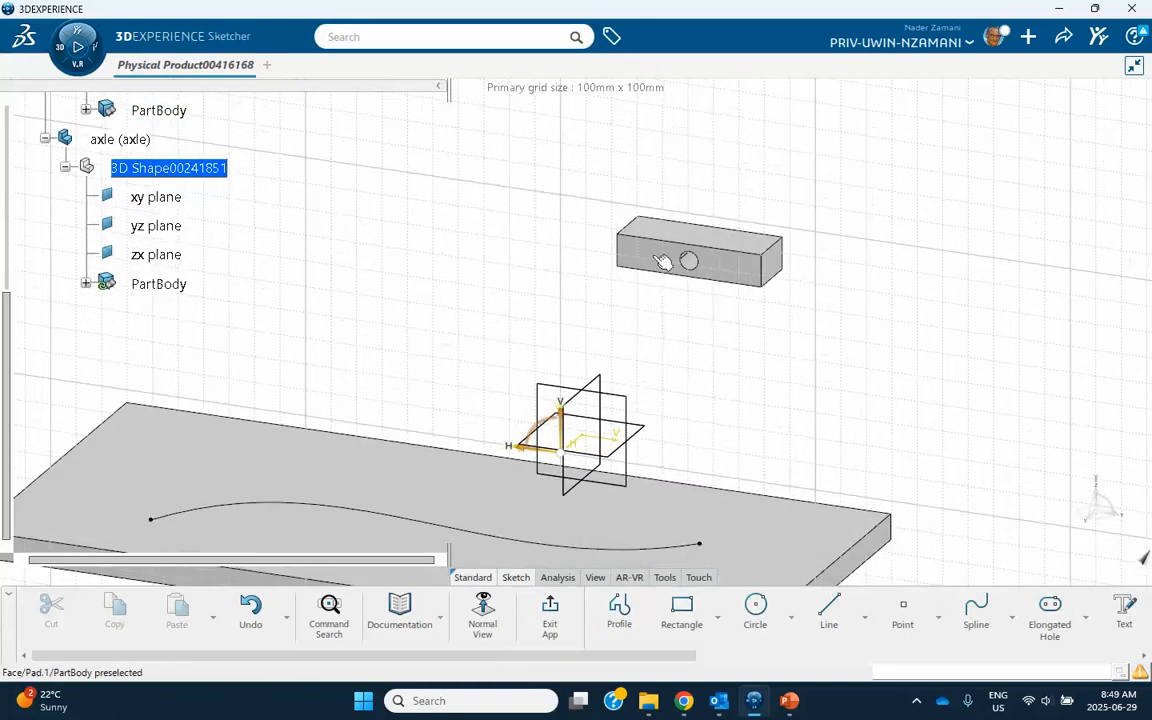
# Project the circular edge of the frame block's hole into the axle's sketch with Project 3D Elements.
pyautogui.scroll(-3, 978, 625)
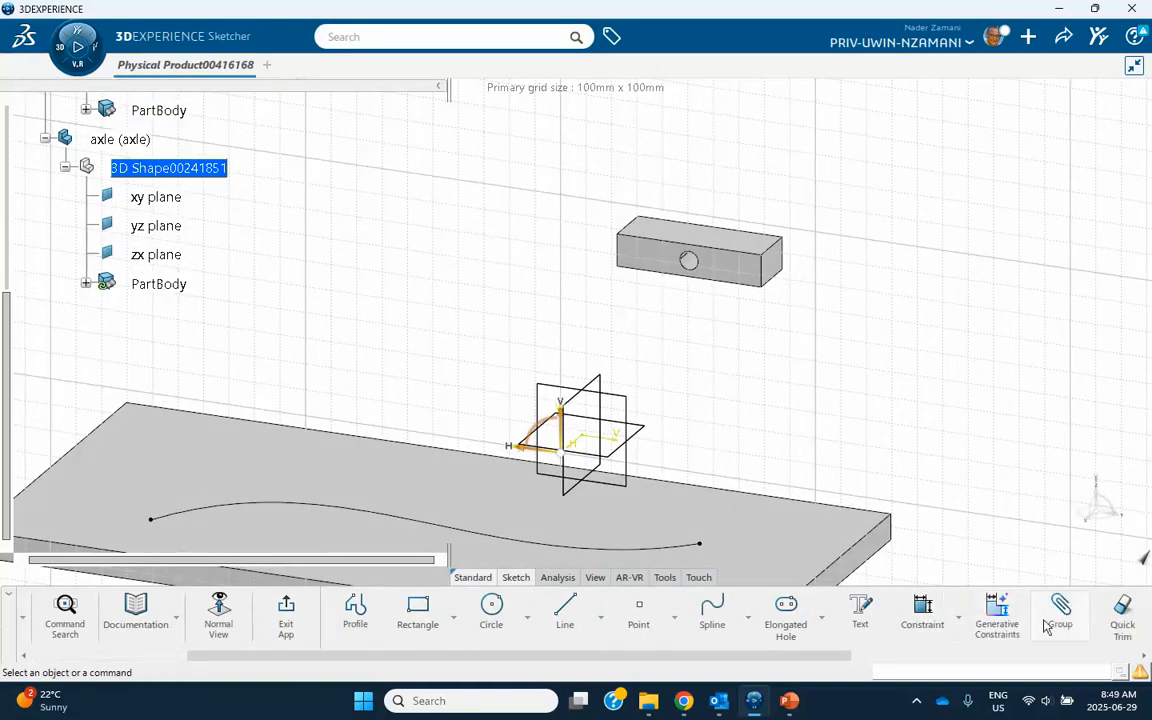
pyautogui.scroll(-4, 1046, 626)
pyautogui.click(958, 598)
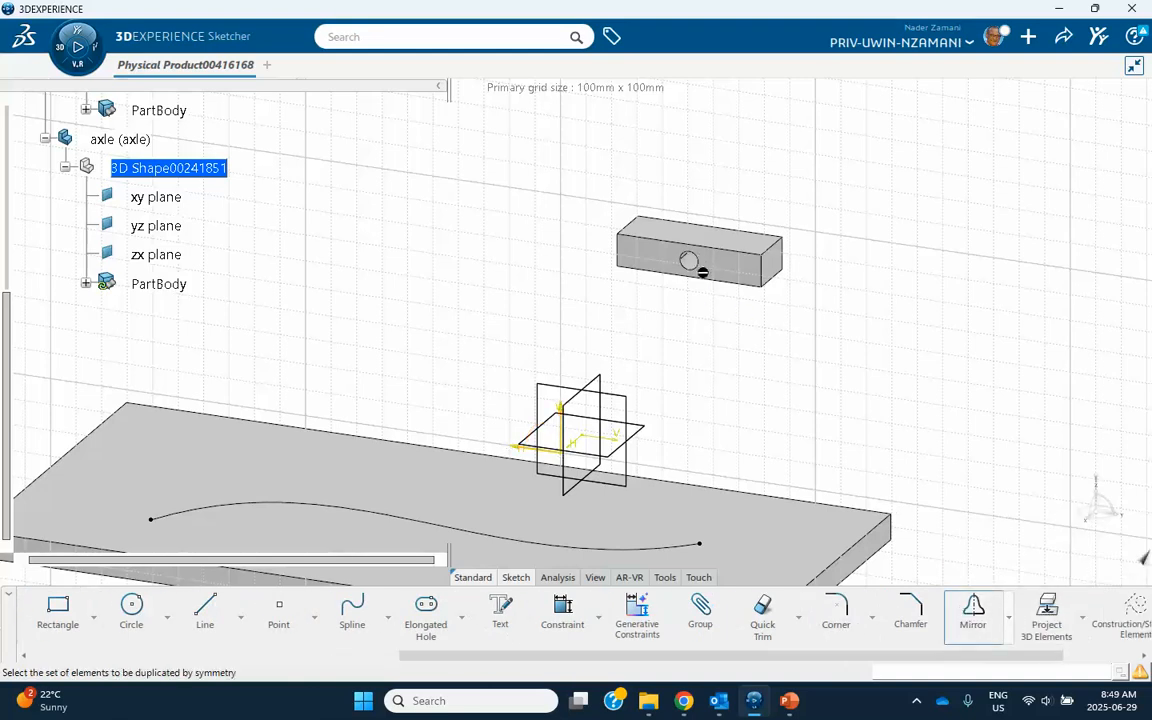
pyautogui.click(1045, 612)
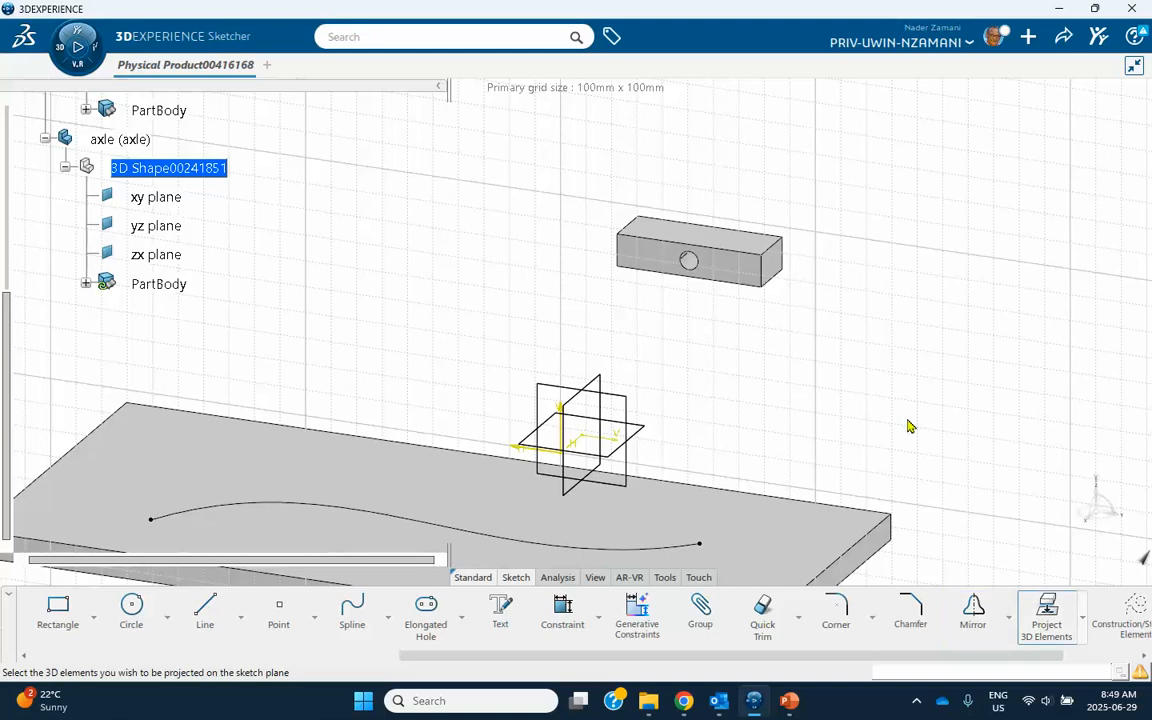
pyautogui.click(704, 270)
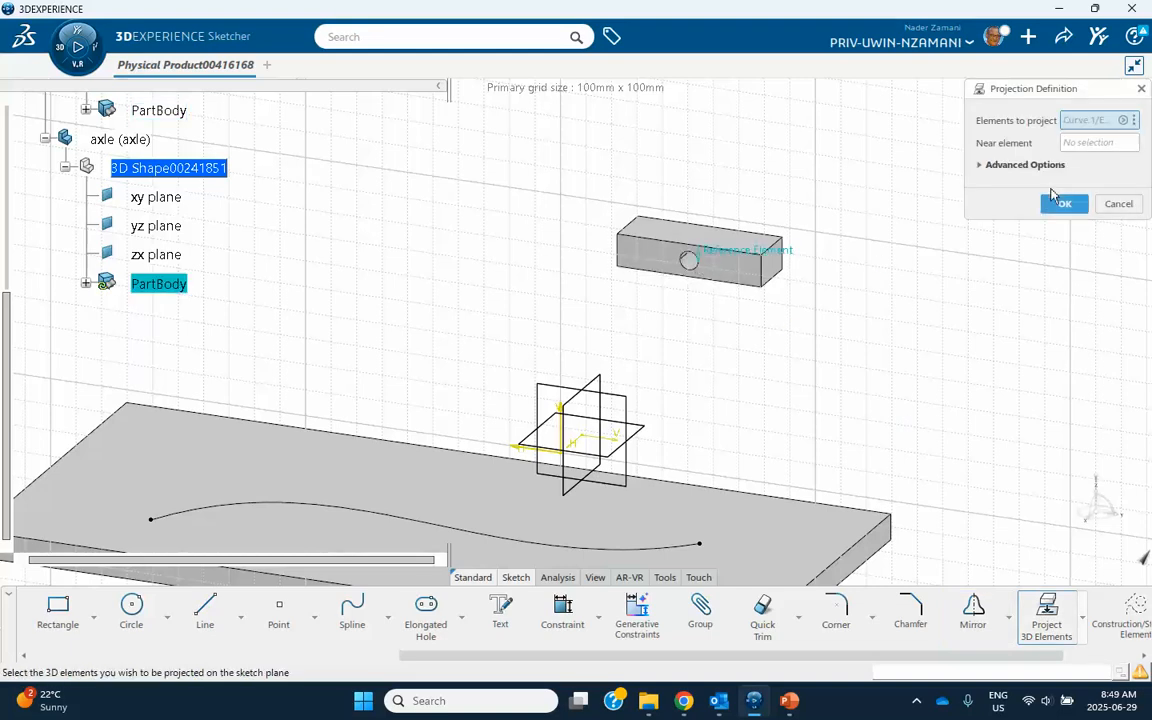
pyautogui.click(1061, 205)
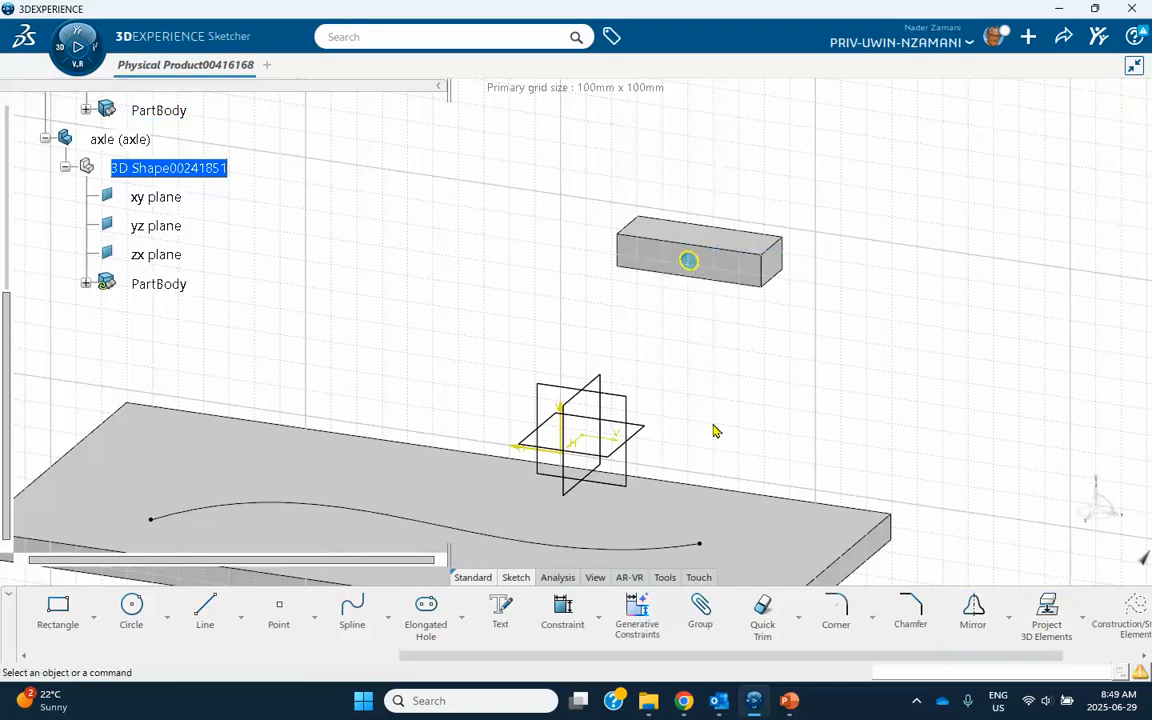
# Exit the sketch and pad the projected circle into the frame block's hole to form the axle shaft.
pyautogui.moveTo(774, 391)
pyautogui.mouseDown(button='middle')
pyautogui.moveTo(712, 365)
pyautogui.moveTo(605, 376)
pyautogui.moveTo(601, 313)
pyautogui.mouseUp(button='middle')
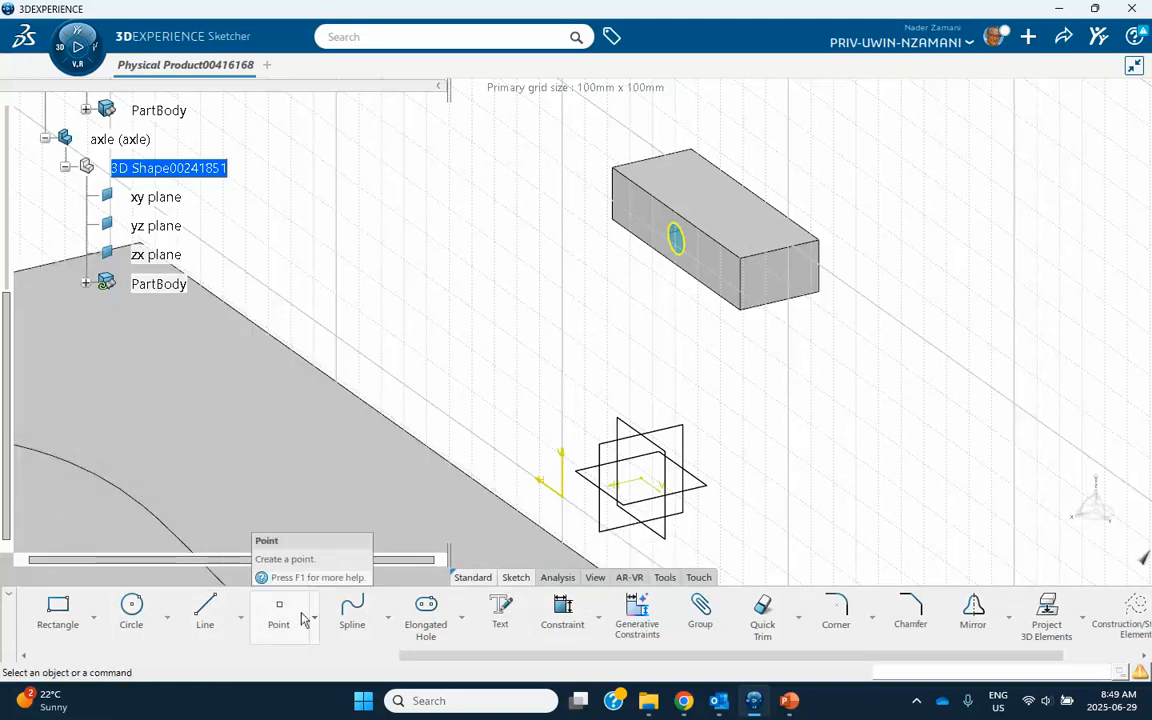
pyautogui.scroll(3, 250, 618)
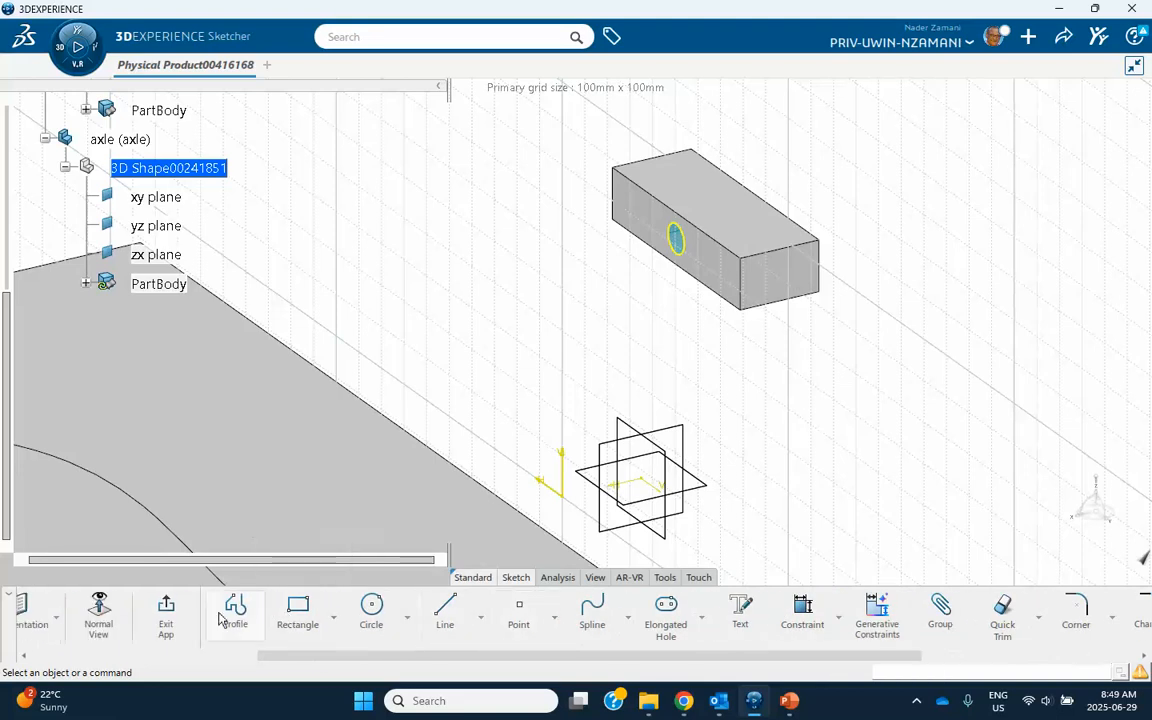
pyautogui.click(166, 610)
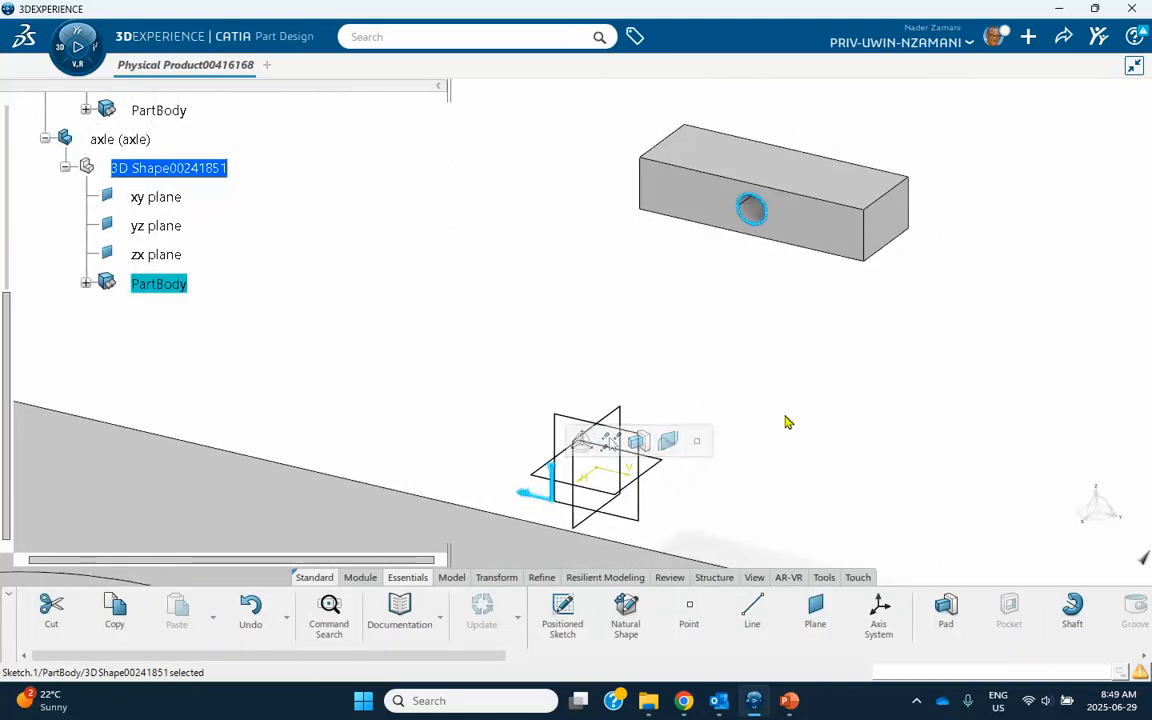
pyautogui.click(946, 610)
pyautogui.moveTo(908, 312); pyautogui.dragTo(702, 346, button='middle')
pyautogui.click(772, 517)
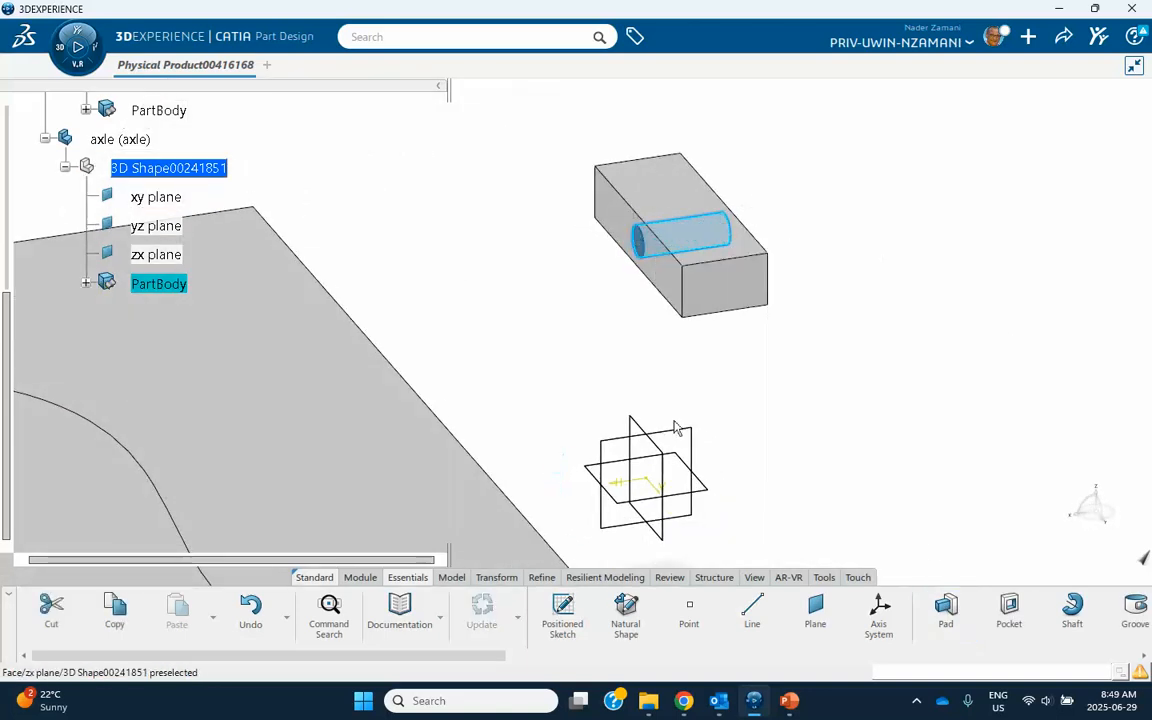
# Open a sketch on the axle shaft's exposed circular end face and draw a larger circle around its centre, extending beyond the block's height.
pyautogui.moveTo(573, 362); pyautogui.dragTo(558, 310, button='middle')
pyautogui.moveTo(615, 226); pyautogui.dragTo(620, 378, button='middle')
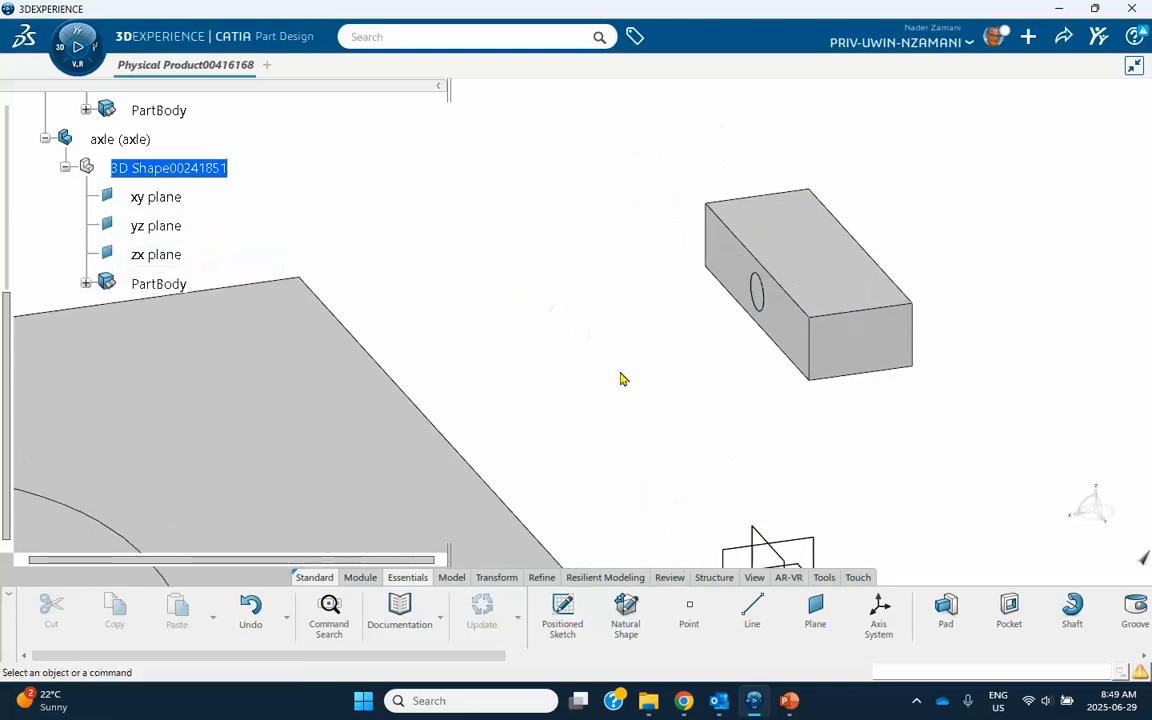
pyautogui.click(763, 297)
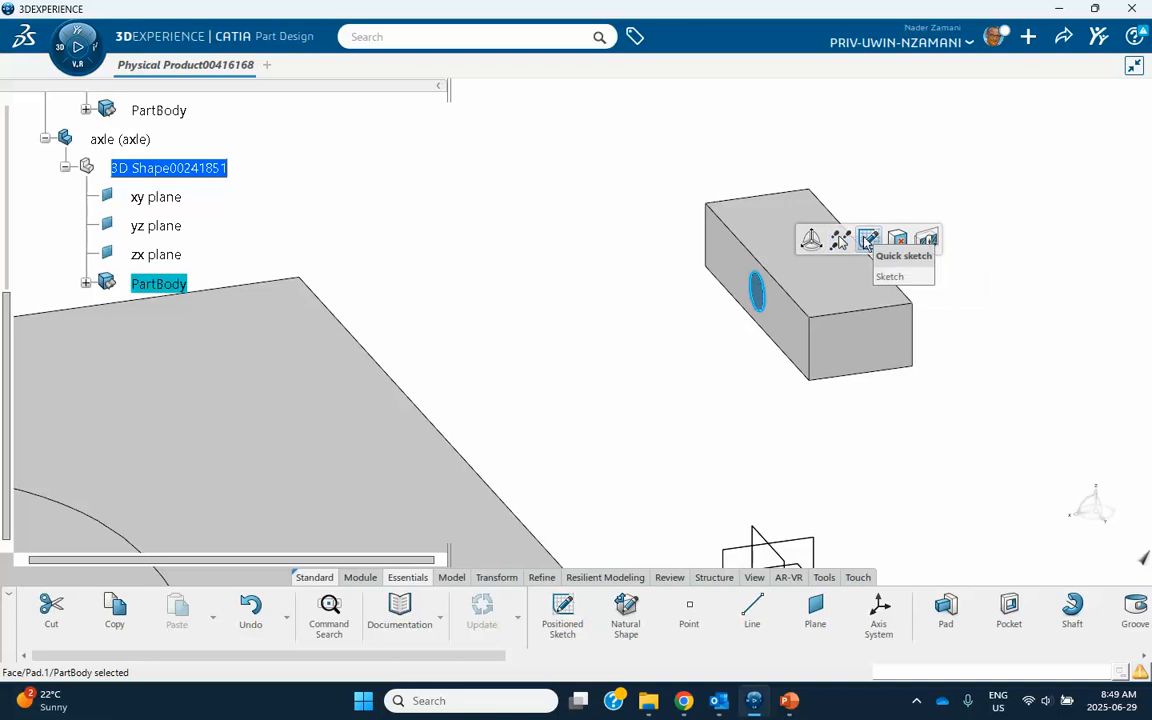
pyautogui.click(867, 238)
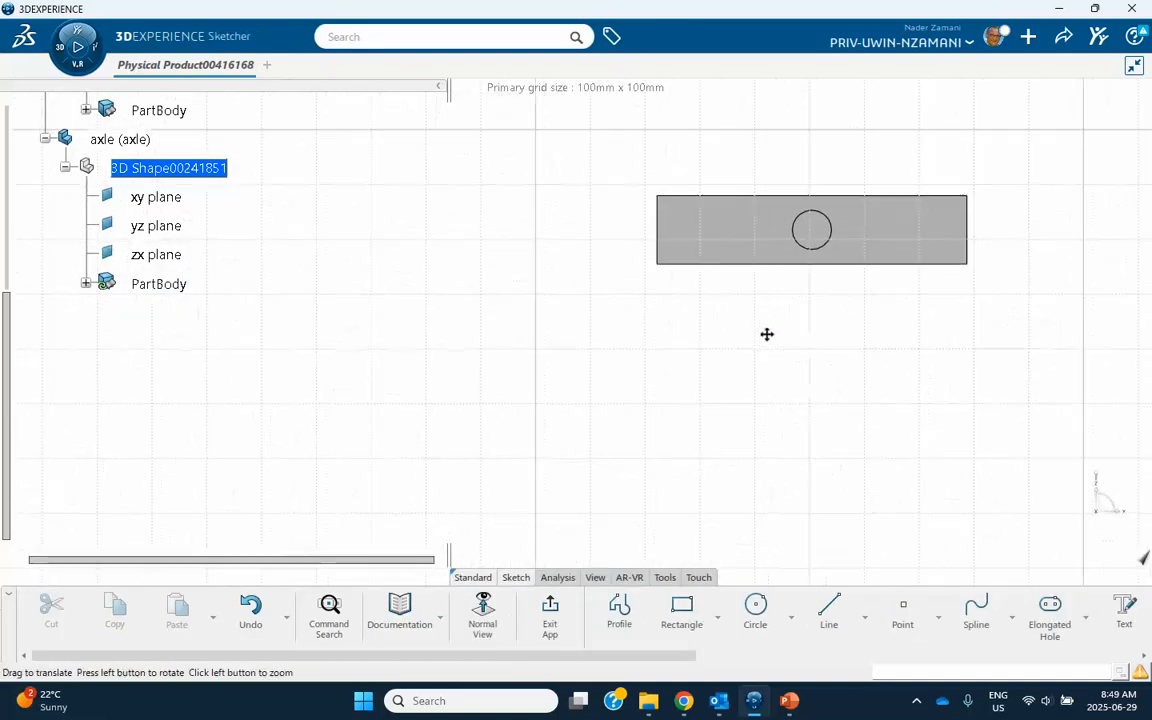
pyautogui.click(755, 607)
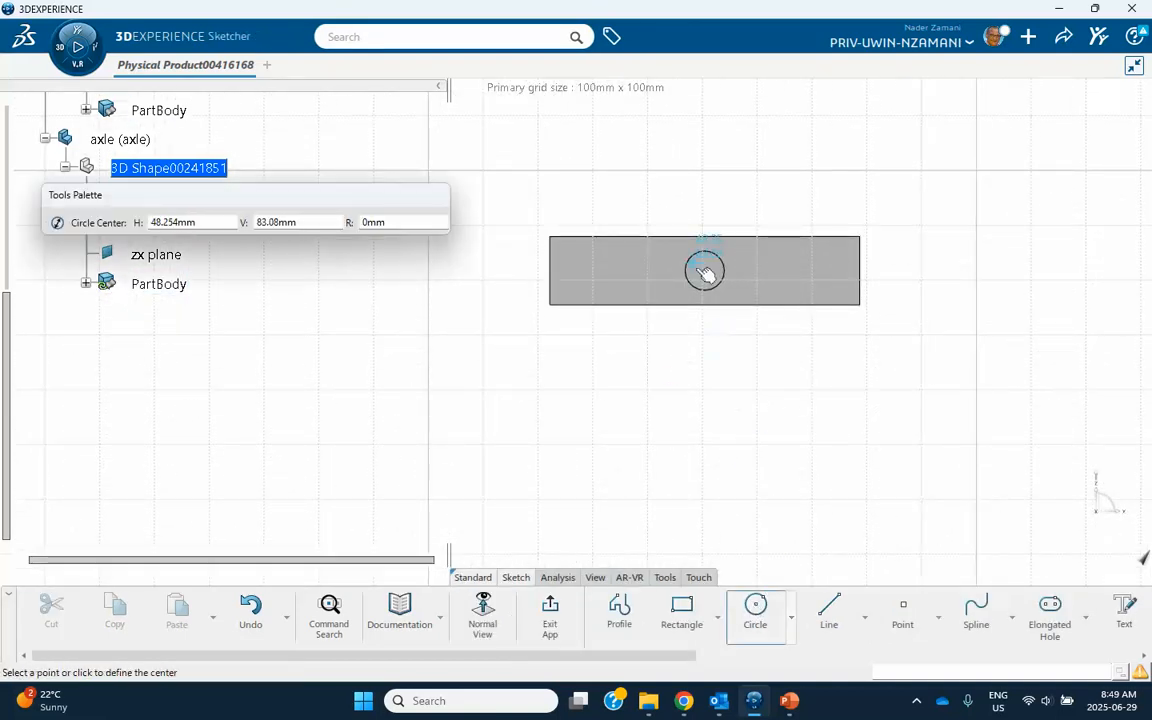
pyautogui.click(705, 270)
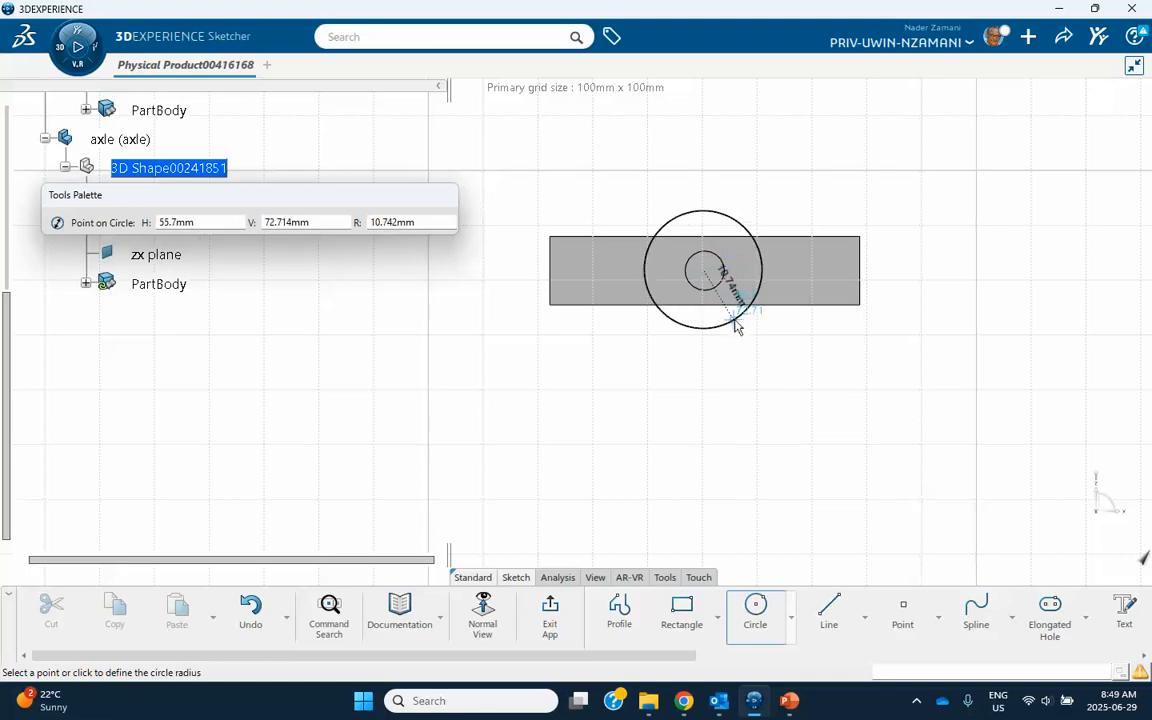
pyautogui.click(743, 333)
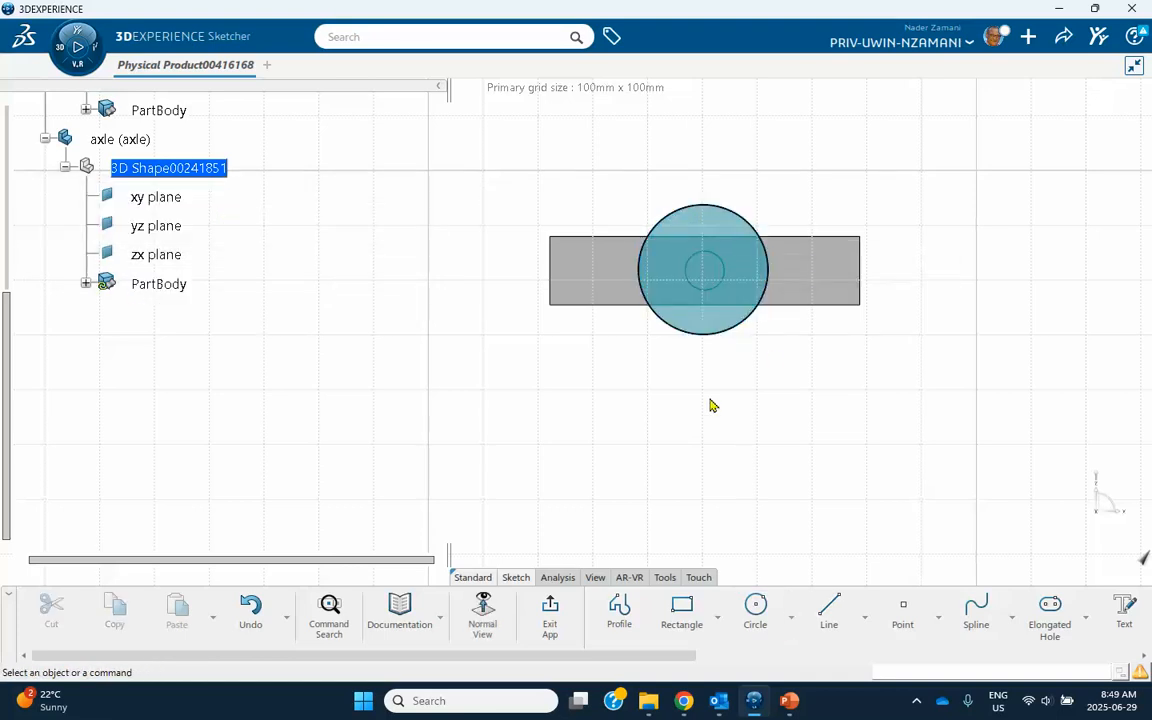
# Apply a Concentricity constraint between the large circle and the circular edge of the axle shaft.
pyautogui.click(711, 335)
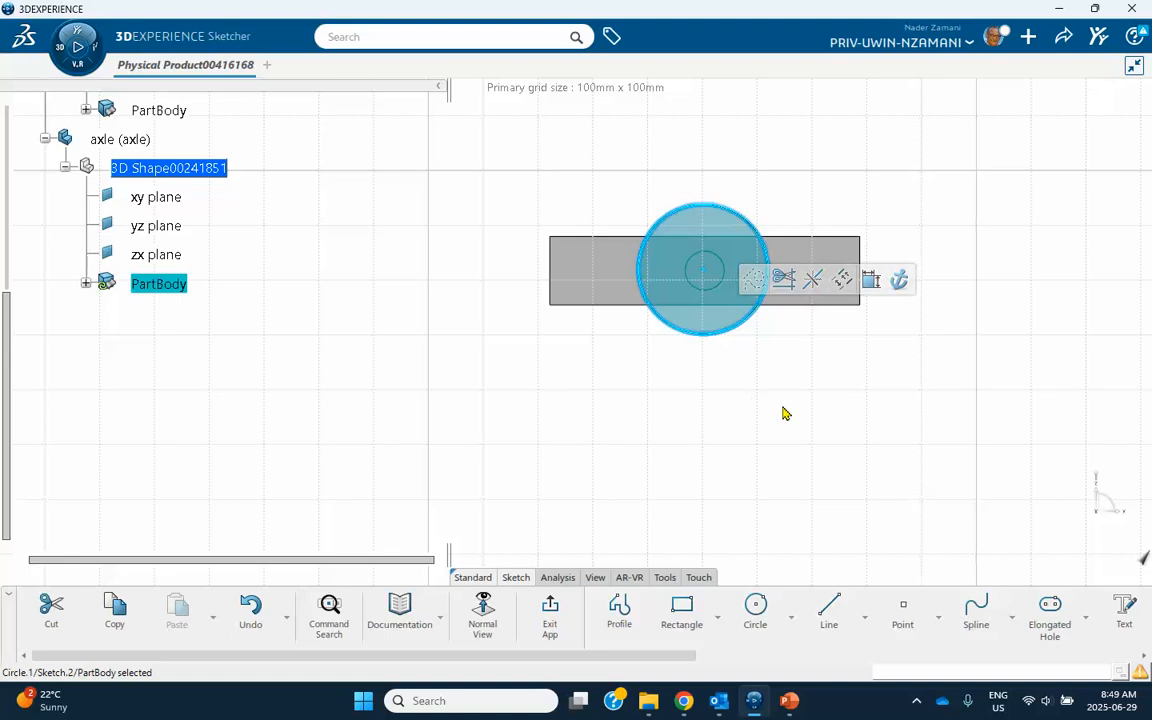
pyautogui.keyDown('ctrl'); pyautogui.click(720, 292); pyautogui.keyUp('ctrl')
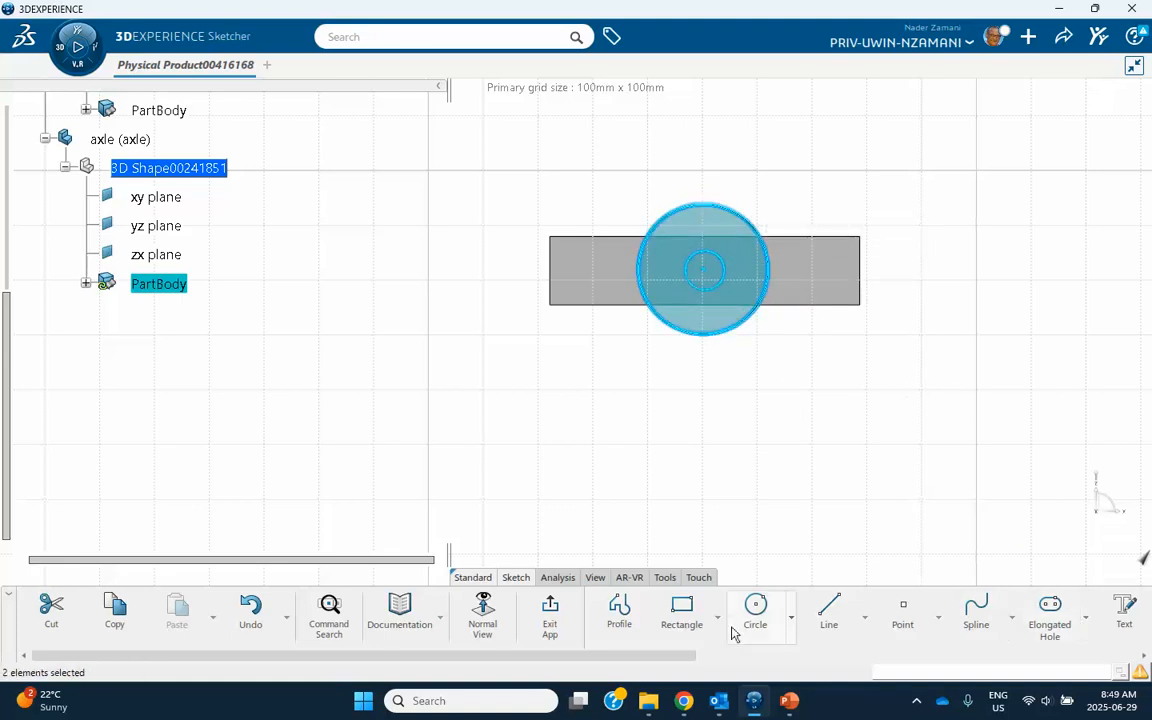
pyautogui.scroll(-4, 760, 630)
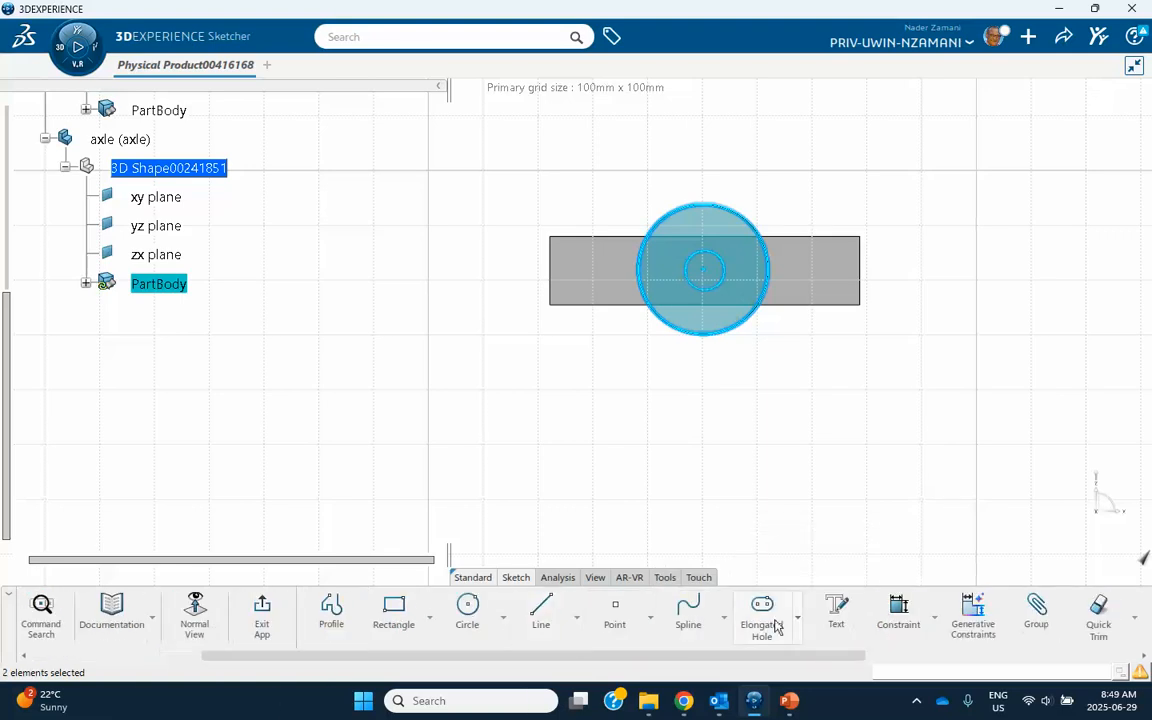
pyautogui.click(932, 619)
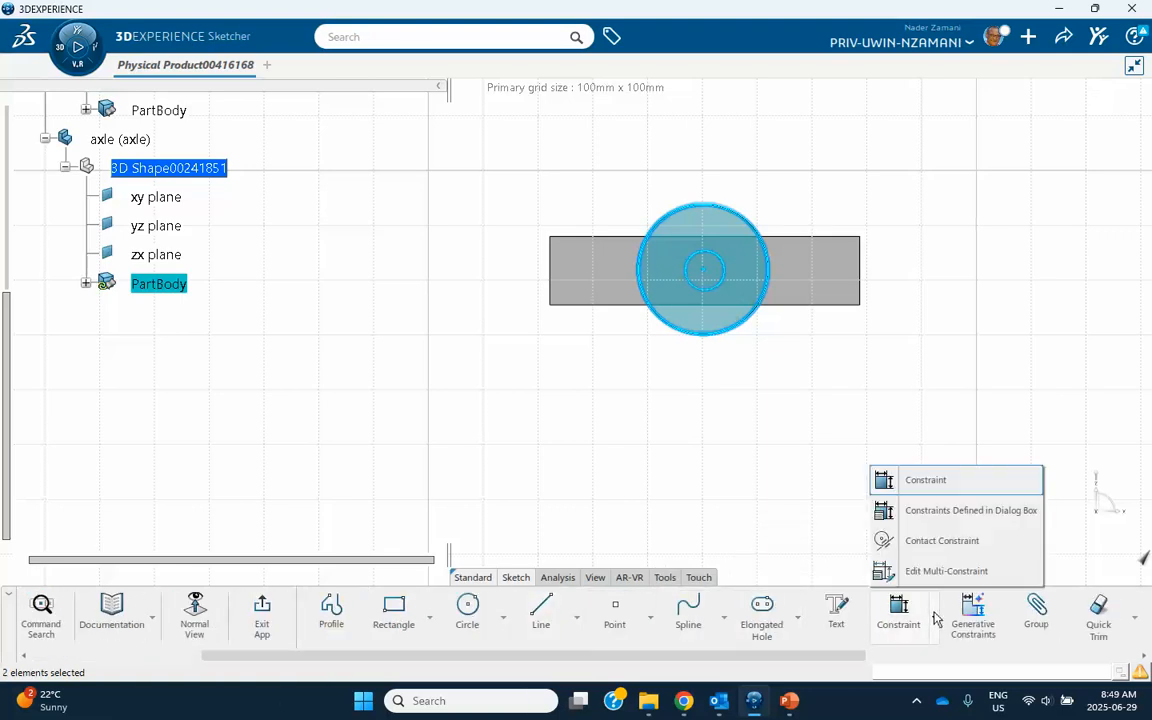
pyautogui.click(940, 512)
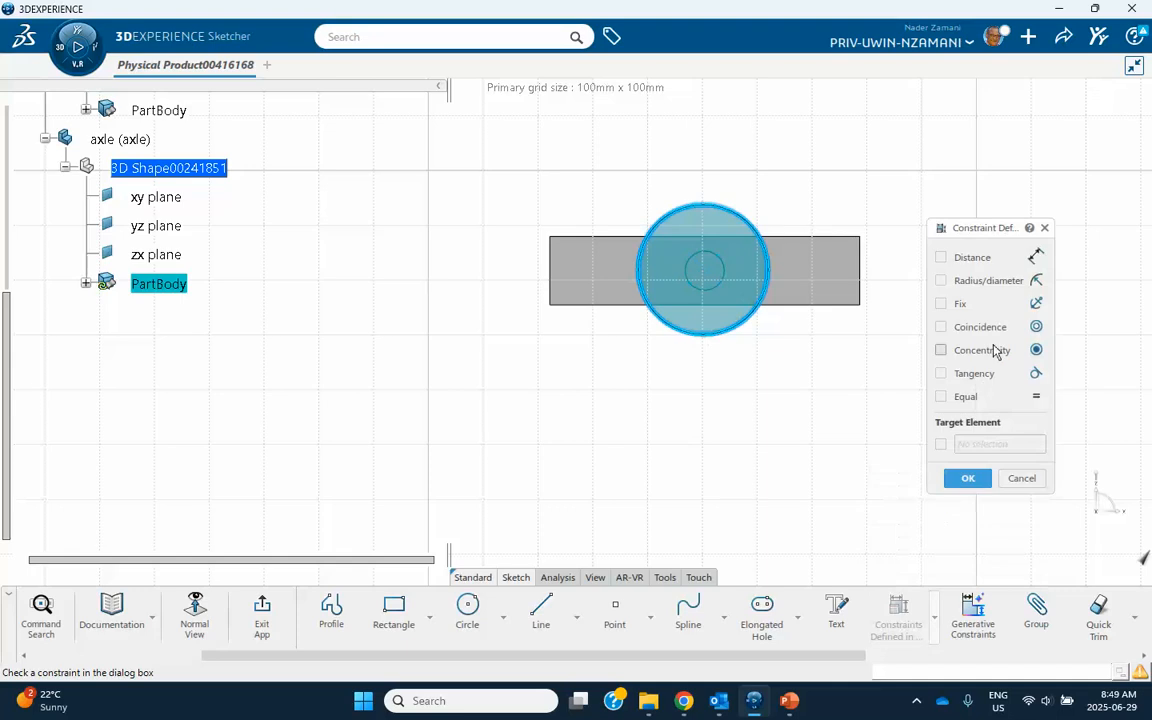
pyautogui.click(941, 351)
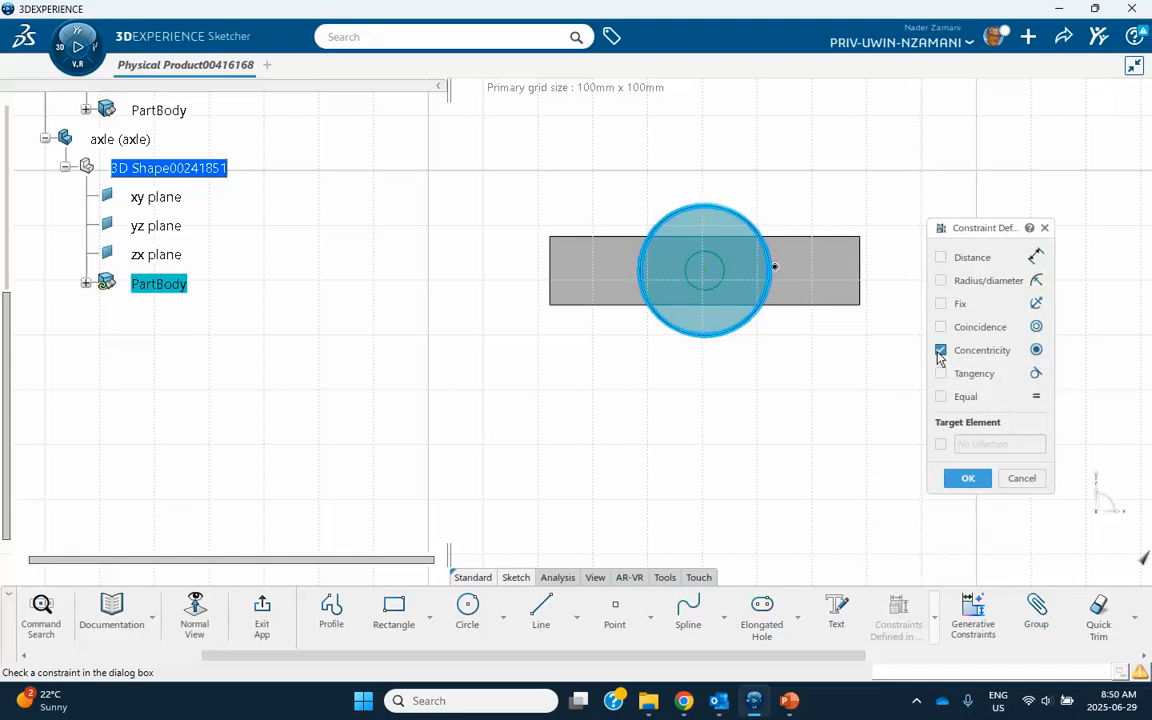
pyautogui.click(967, 478)
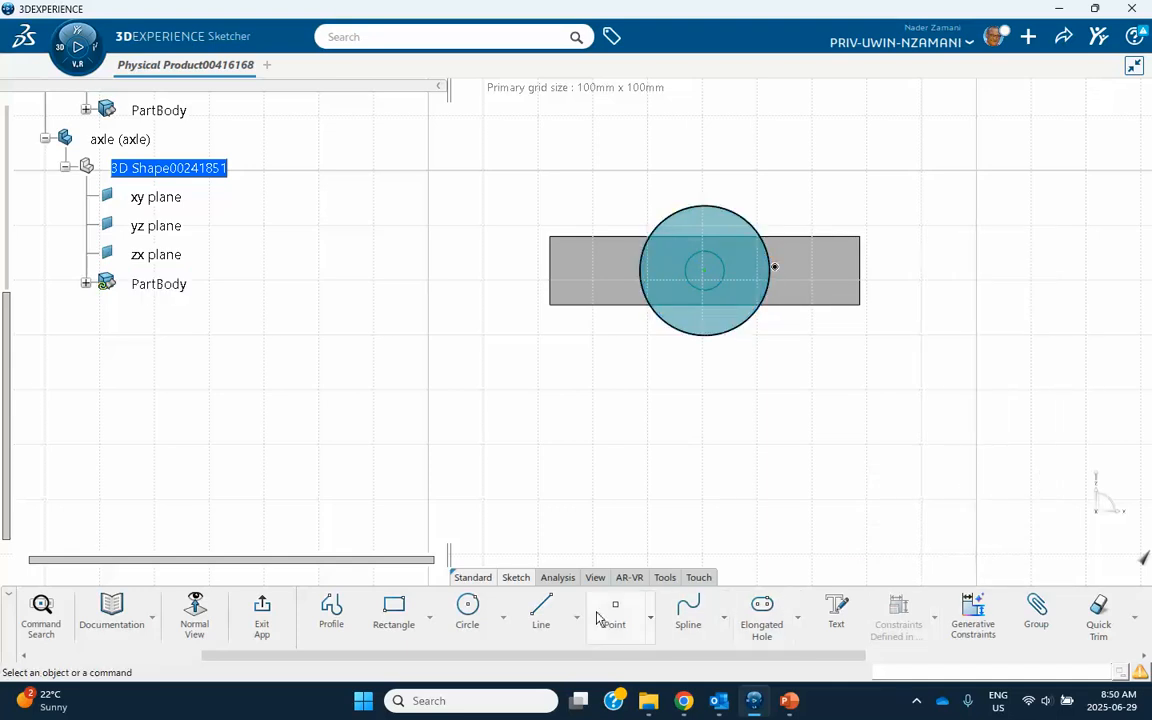
pyautogui.click(261, 612)
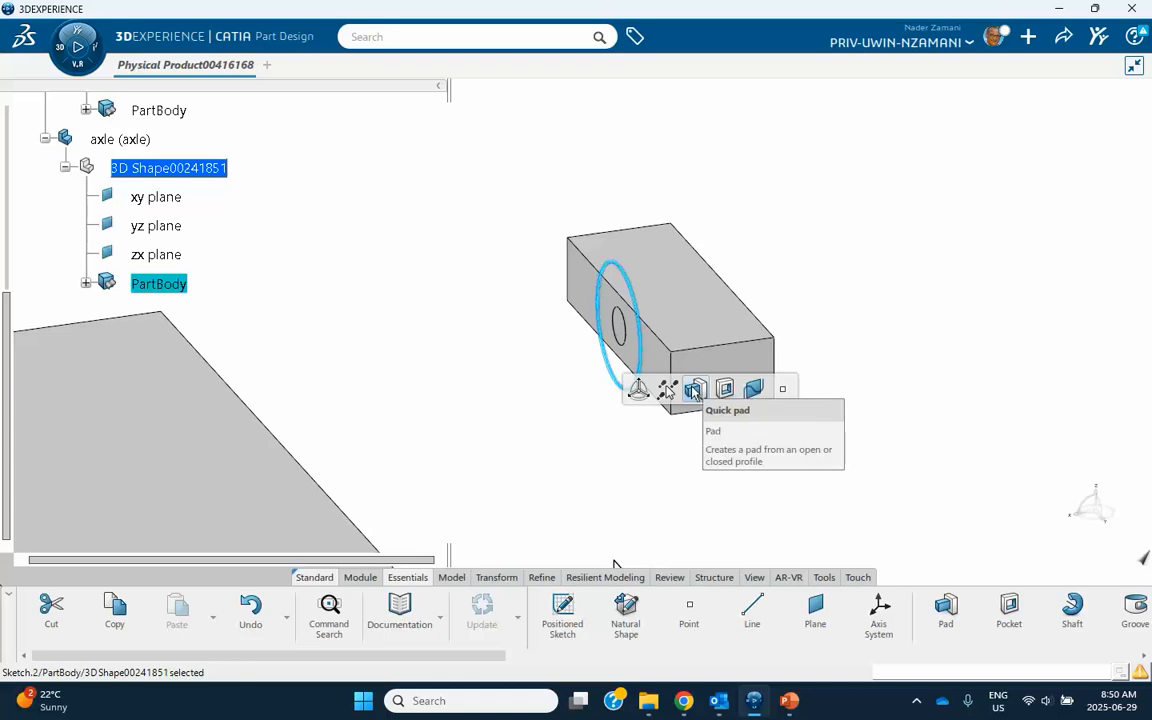
pyautogui.click(695, 392)
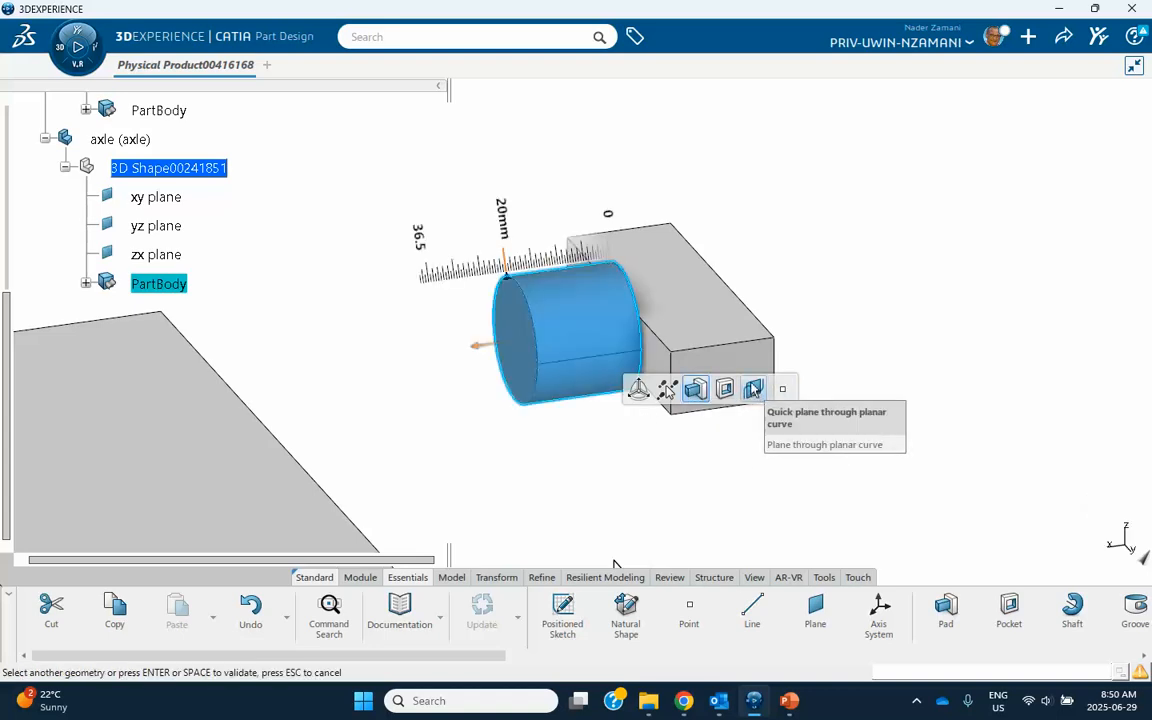
pyautogui.press('Escape')
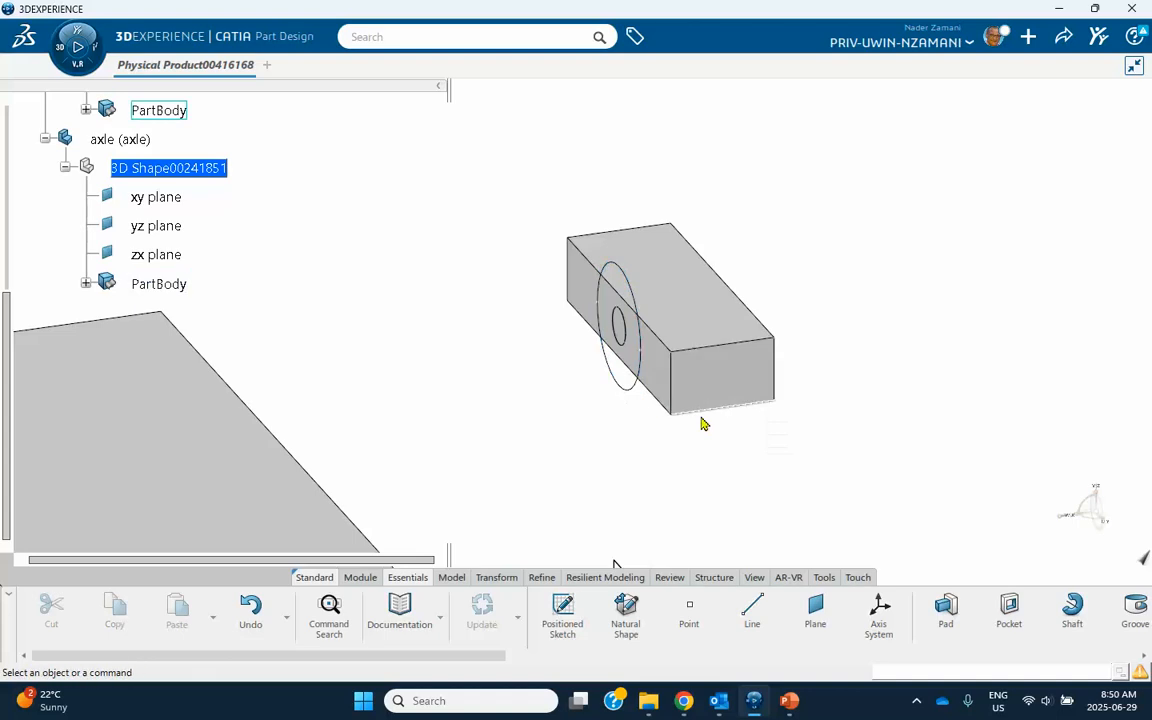
# Reopen Sketch.2, draw a small circle of about 1.5 mm radius inside the large circle near its upper edge, and exit the sketch.
pyautogui.click(623, 392)
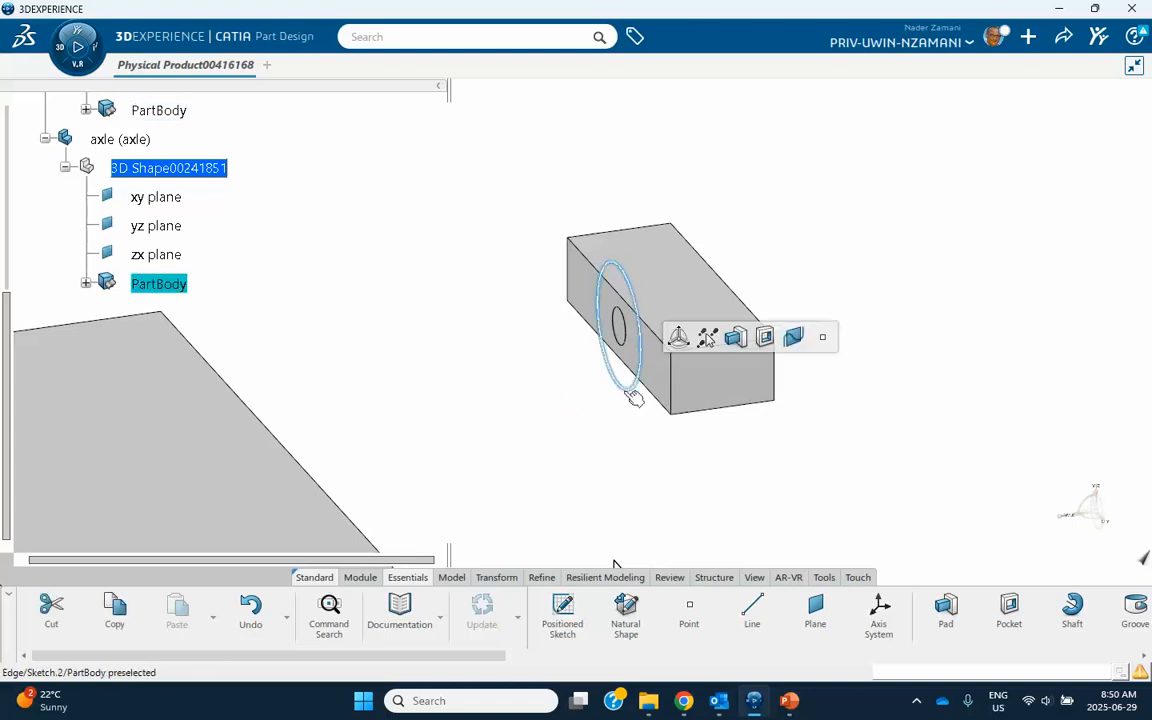
pyautogui.click(86, 283)
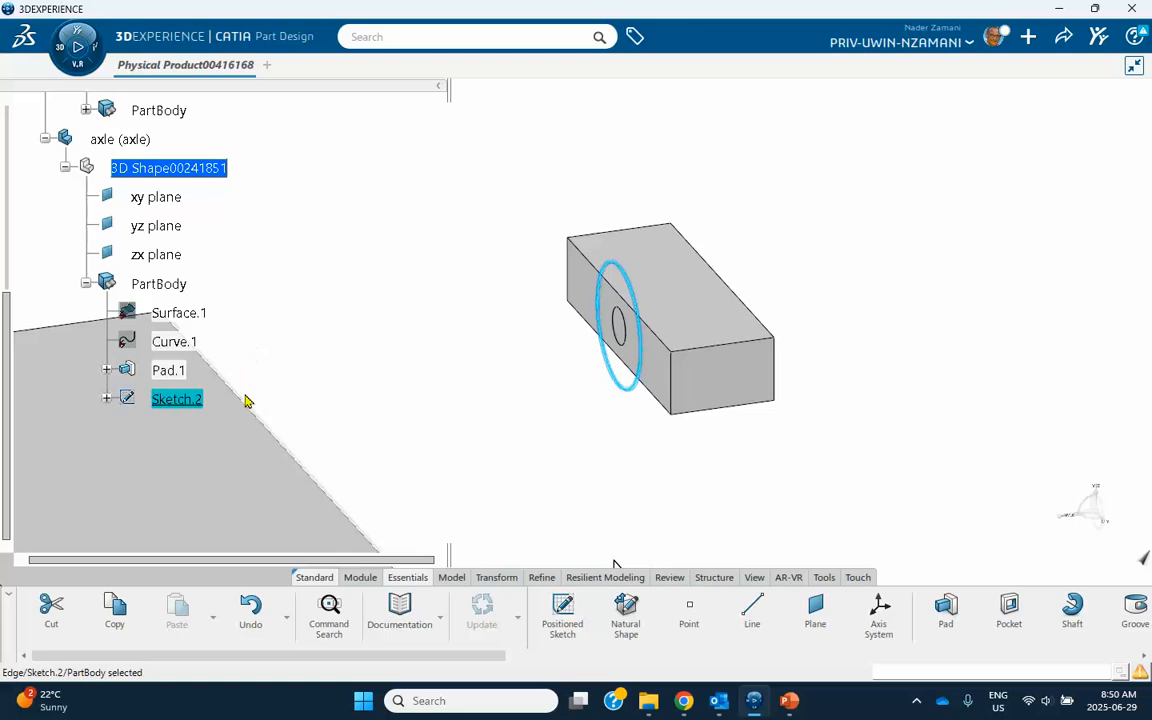
pyautogui.doubleClick(176, 399)
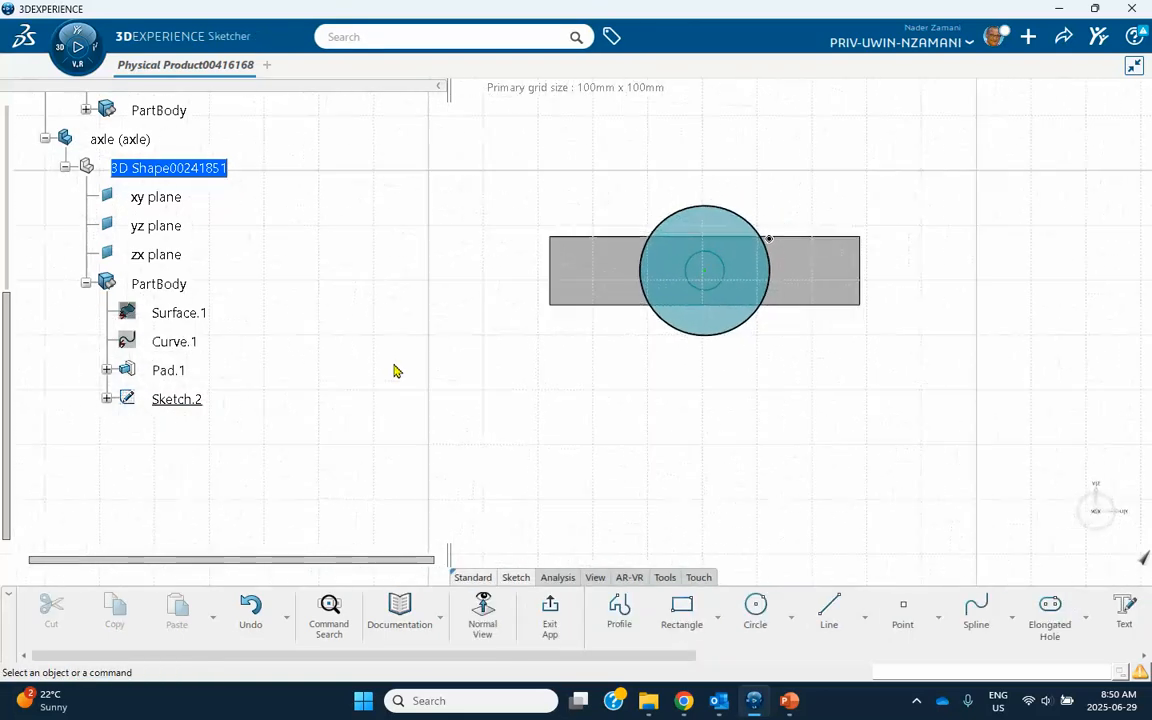
pyautogui.click(686, 602)
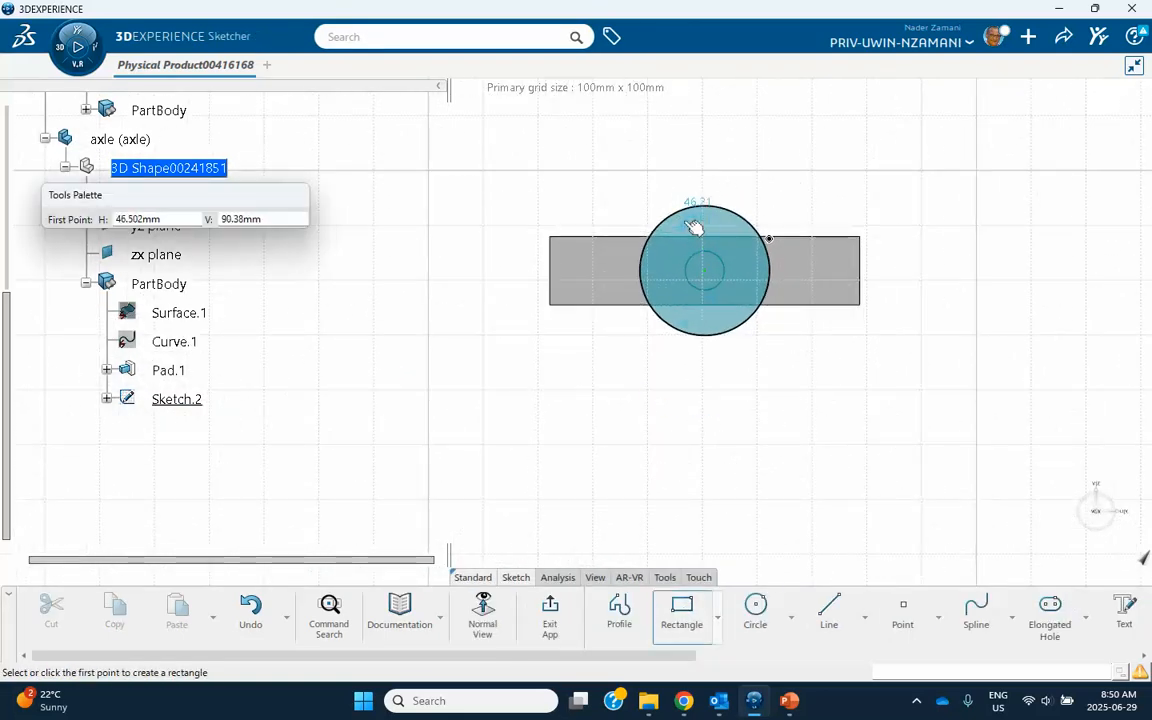
pyautogui.click(755, 607)
pyautogui.click(705, 222)
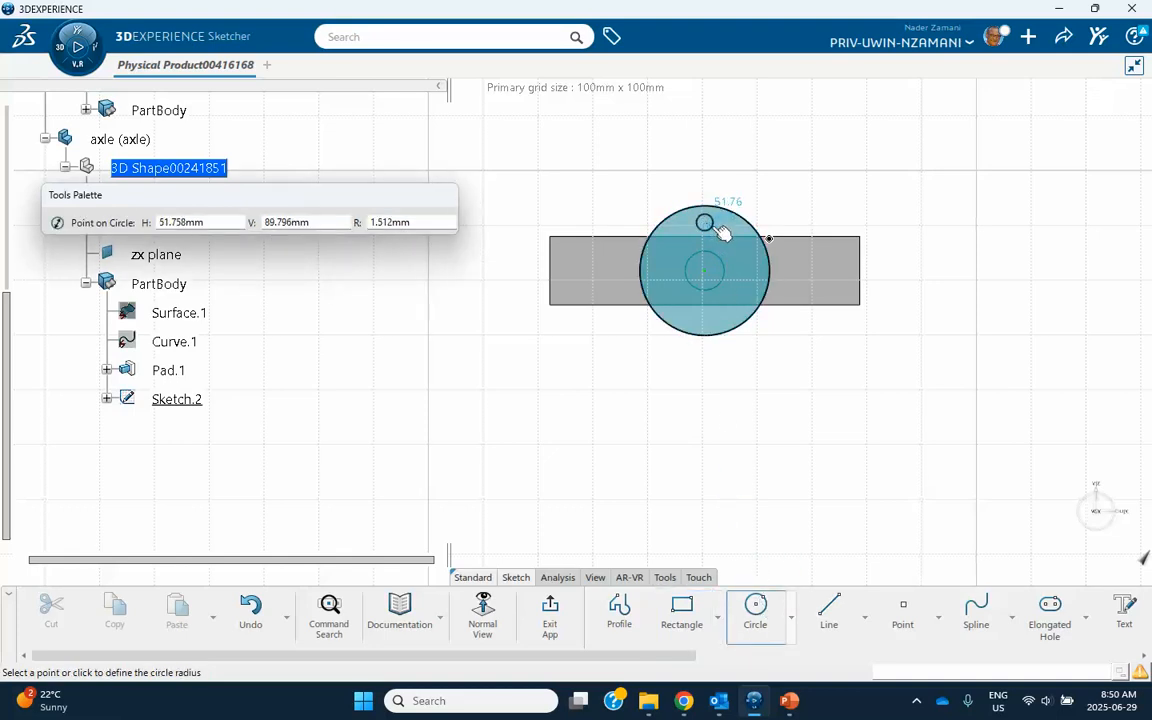
pyautogui.click(715, 227)
pyautogui.click(550, 612)
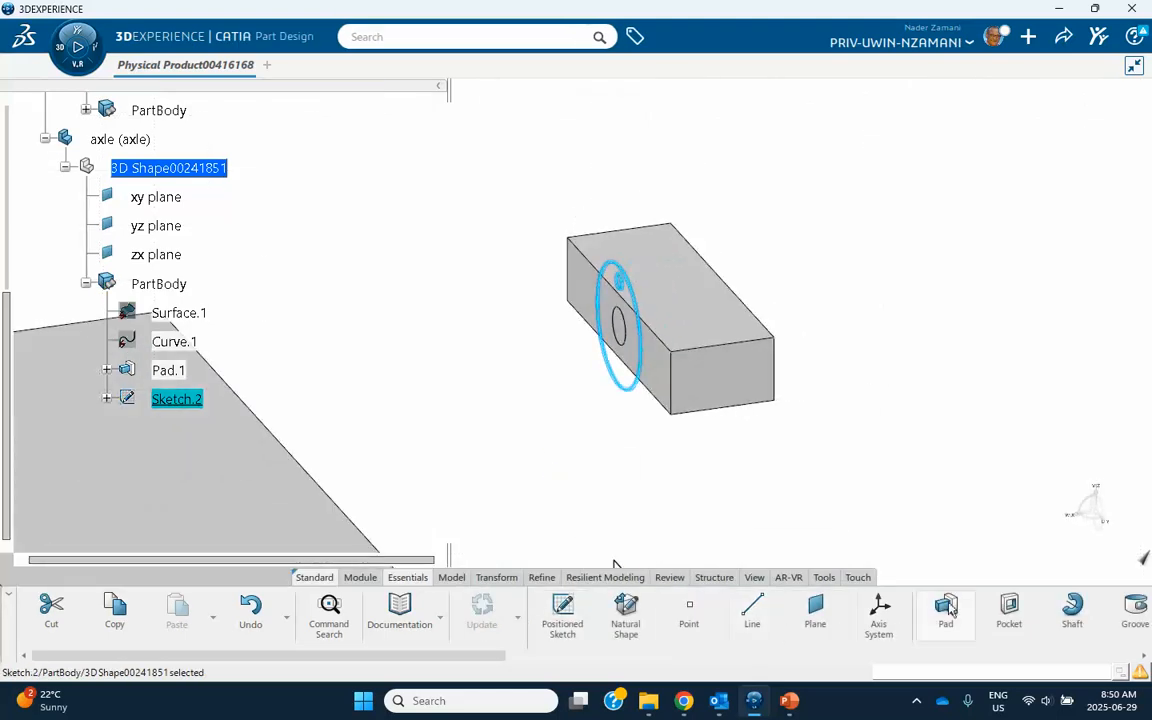
# Pad the large circle with its small hole by 5 mm to form the holed disc on the axle.
pyautogui.click(946, 608)
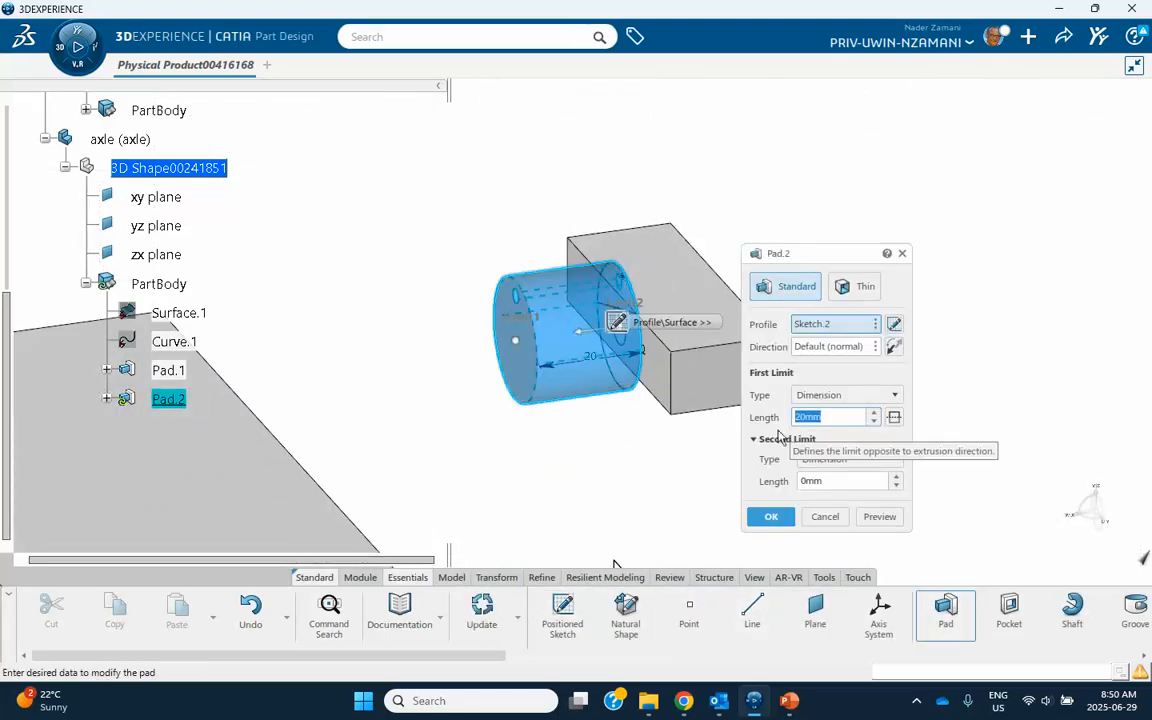
pyautogui.click(826, 416)
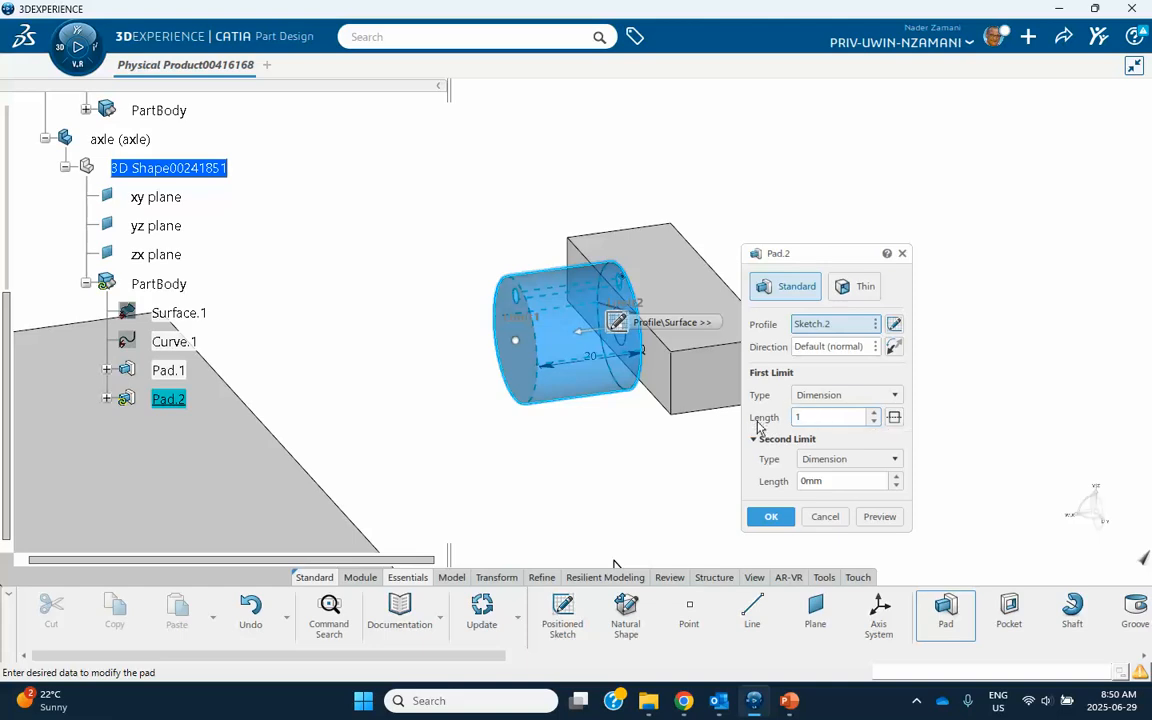
pyautogui.click(879, 518)
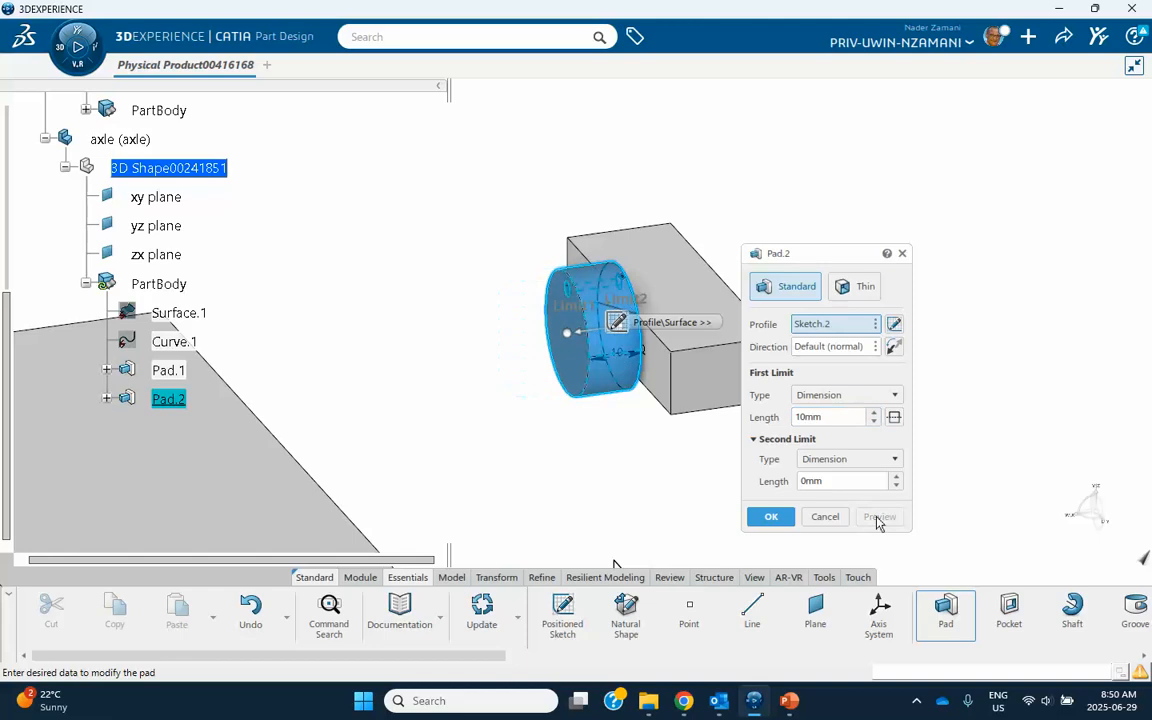
pyautogui.moveTo(839, 414); pyautogui.dragTo(764, 424)
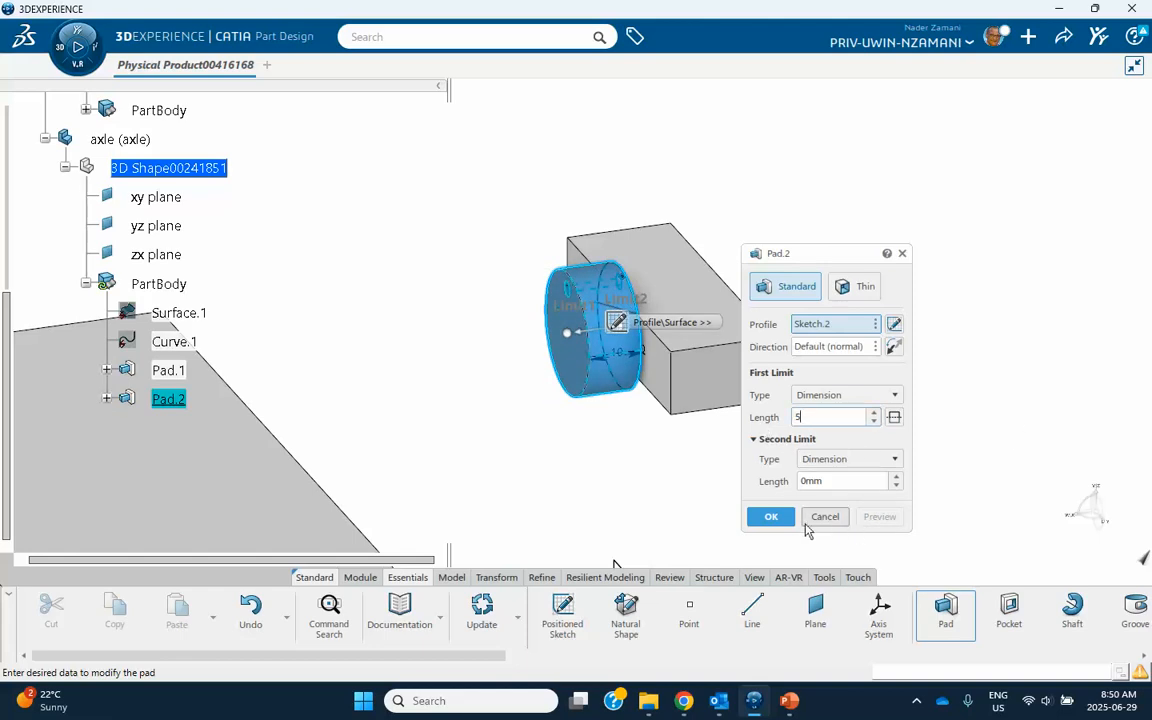
pyautogui.click(767, 520)
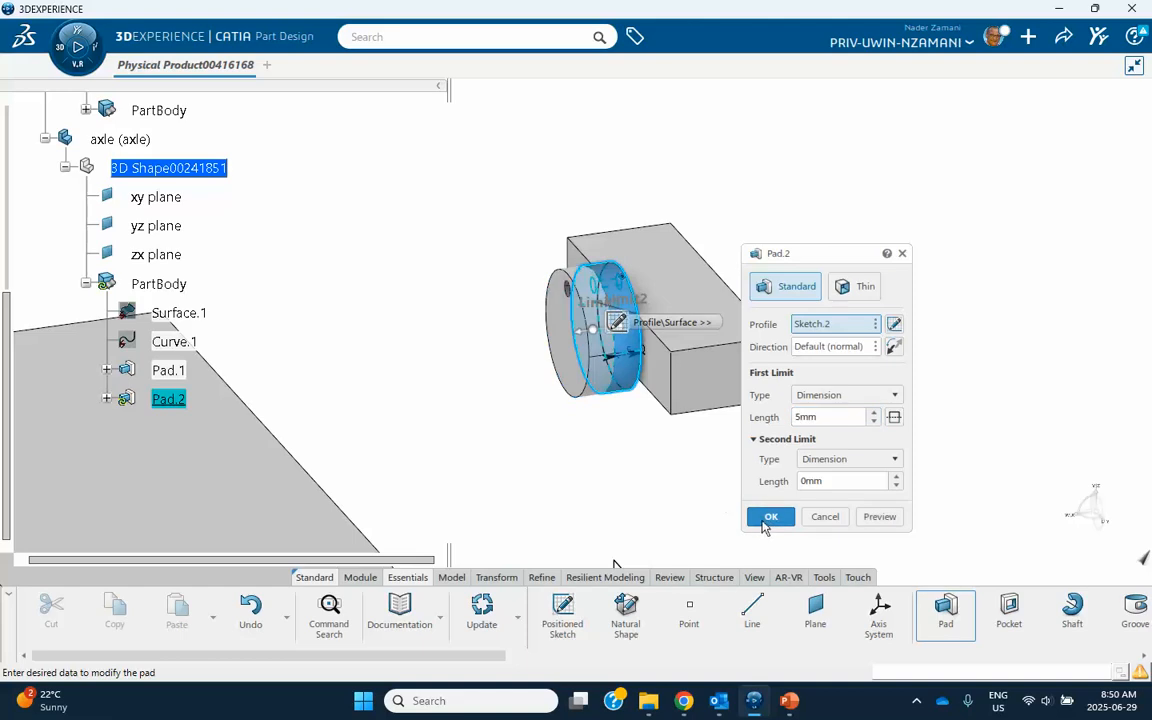
pyautogui.click(770, 517)
# Open a sketch on the frame block's side face opposite the holed disc, where the other end of the shaft is exposed.
pyautogui.moveTo(733, 470)
pyautogui.mouseDown(button='middle')
pyautogui.moveTo(507, 415)
pyautogui.moveTo(365, 417)
pyautogui.moveTo(390, 427)
pyautogui.mouseUp(button='middle')
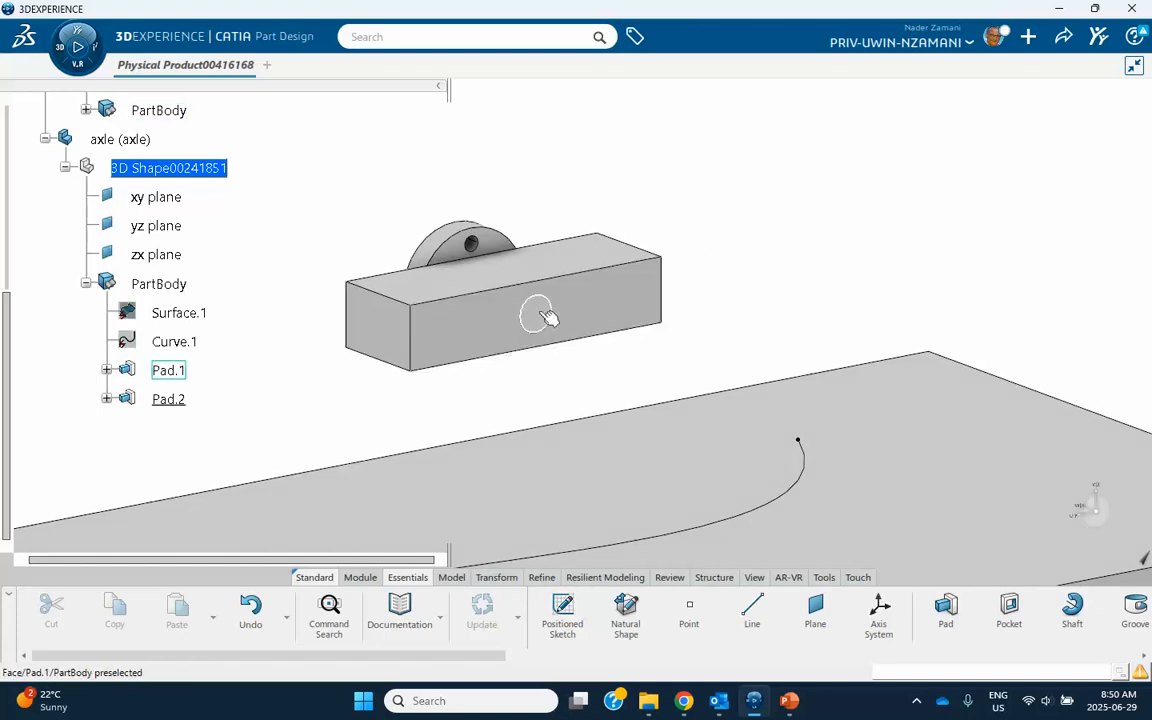
pyautogui.click(622, 298)
pyautogui.click(695, 245)
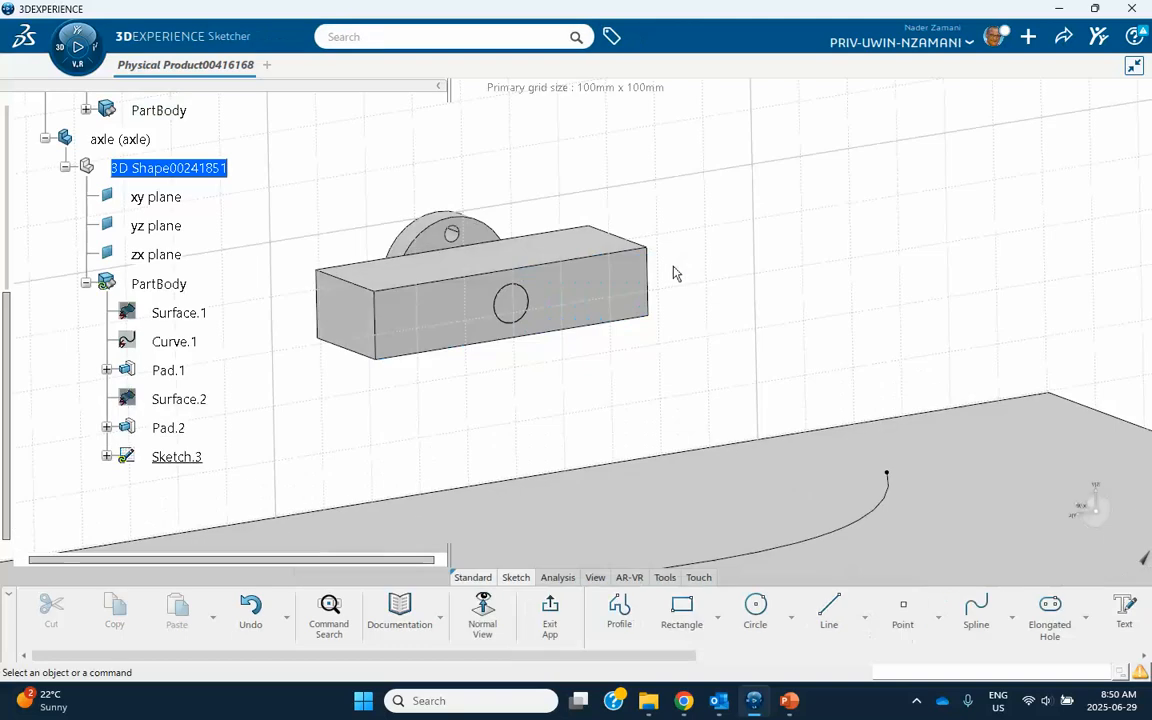
pyautogui.moveTo(676, 218); pyautogui.dragTo(646, 303, button='middle')
pyautogui.hscroll(5, 1032, 625)
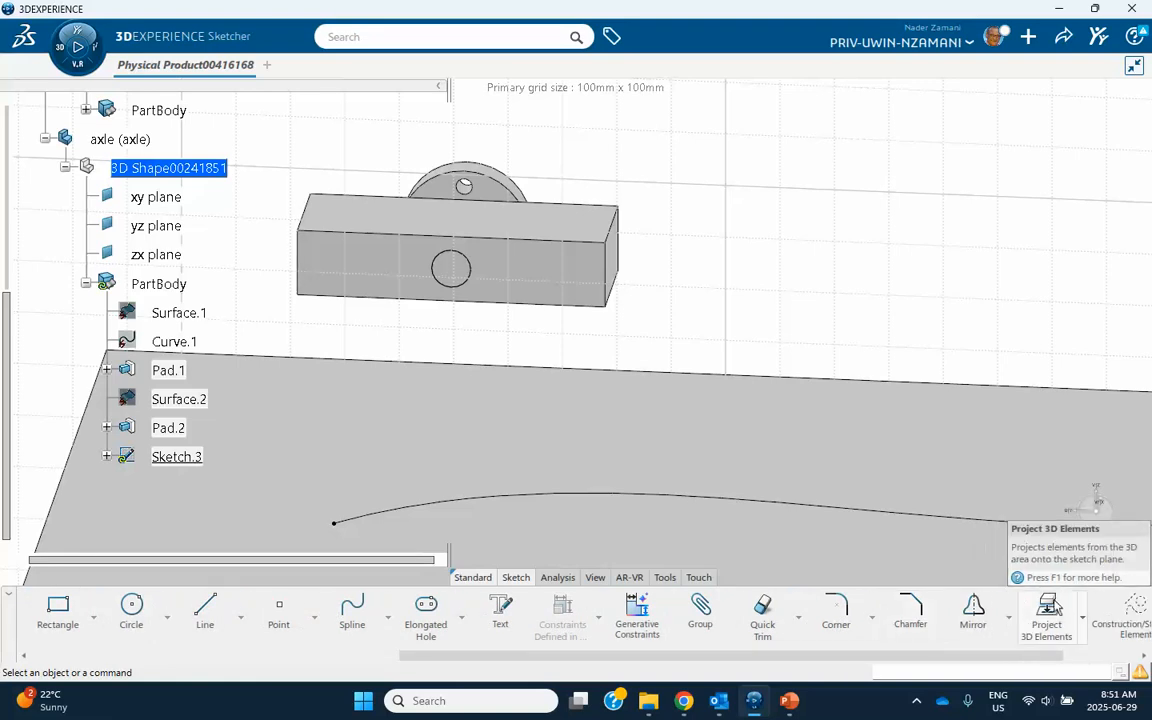
# Project the holed disc's outer circular edge onto the sketch plane and exit the sketch.
pyautogui.click(1048, 612)
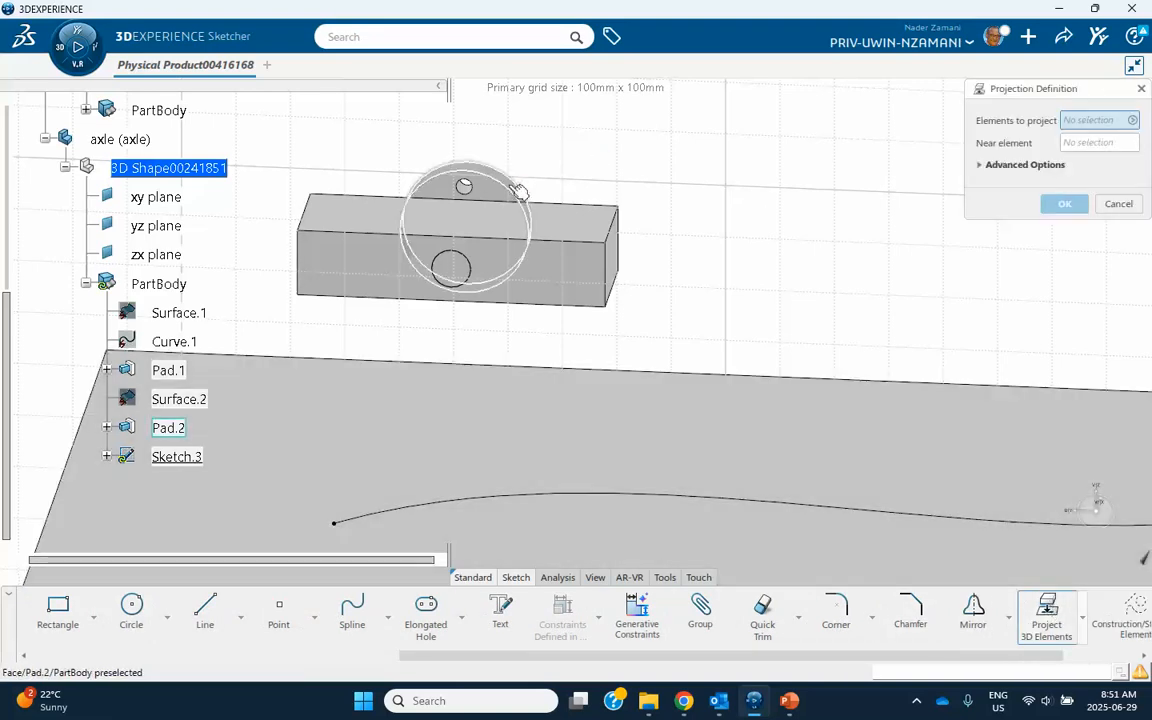
pyautogui.click(519, 195)
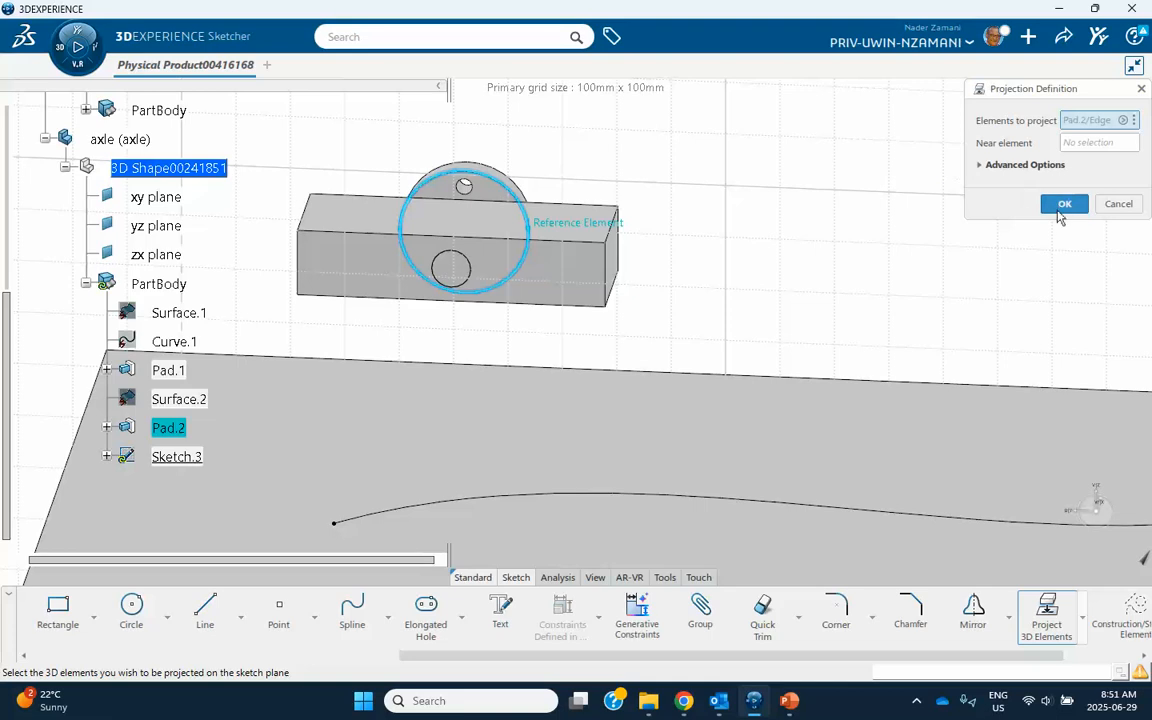
pyautogui.click(1063, 205)
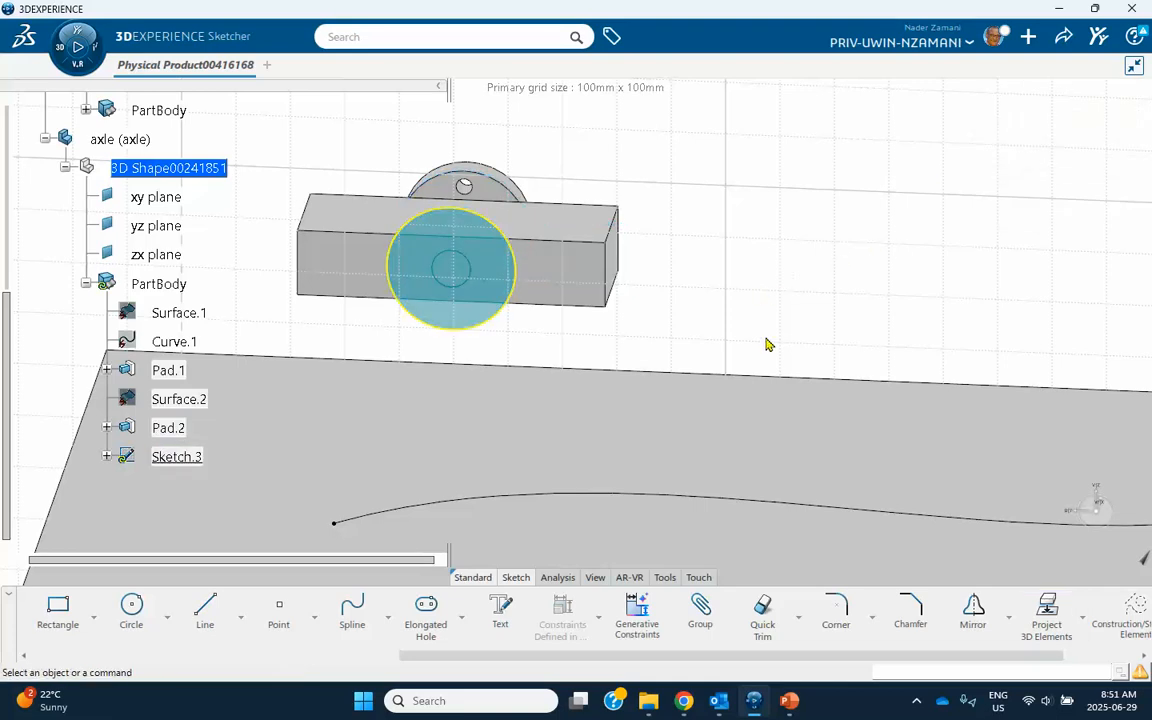
pyautogui.scroll(1, 428, 638)
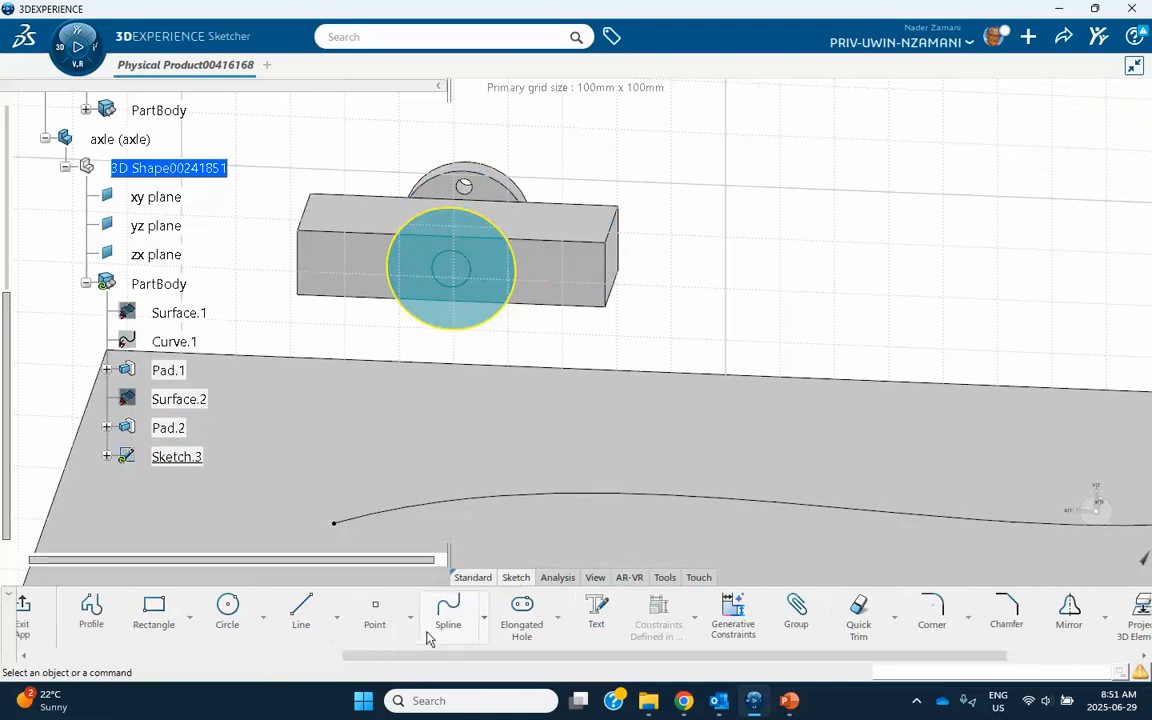
pyautogui.scroll(2, 430, 634)
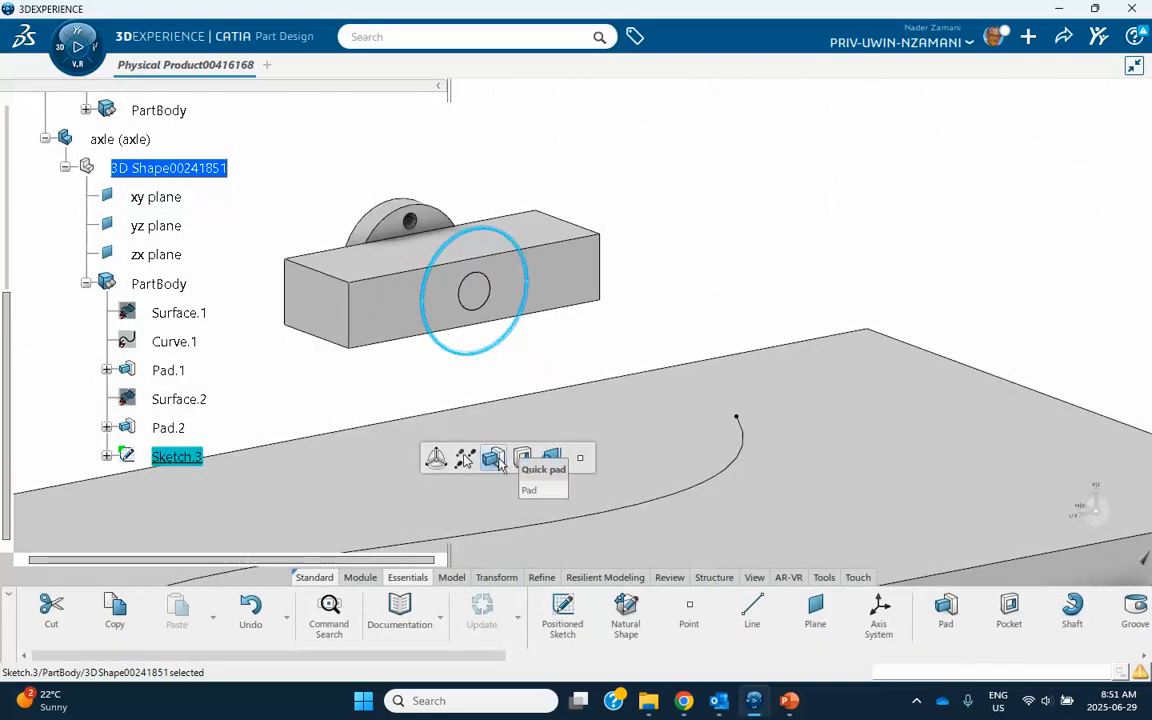
# Pad the projected circle into a second axle disc and set its length to 5 mm.
pyautogui.click(494, 458)
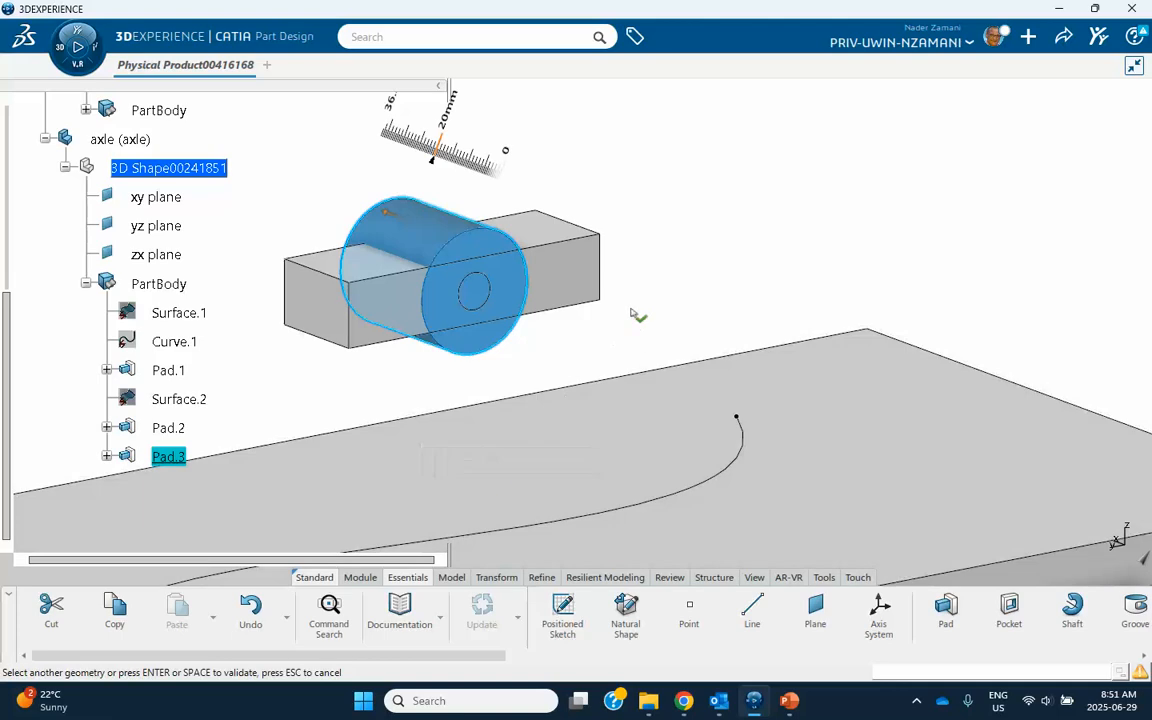
pyautogui.doubleClick(443, 242)
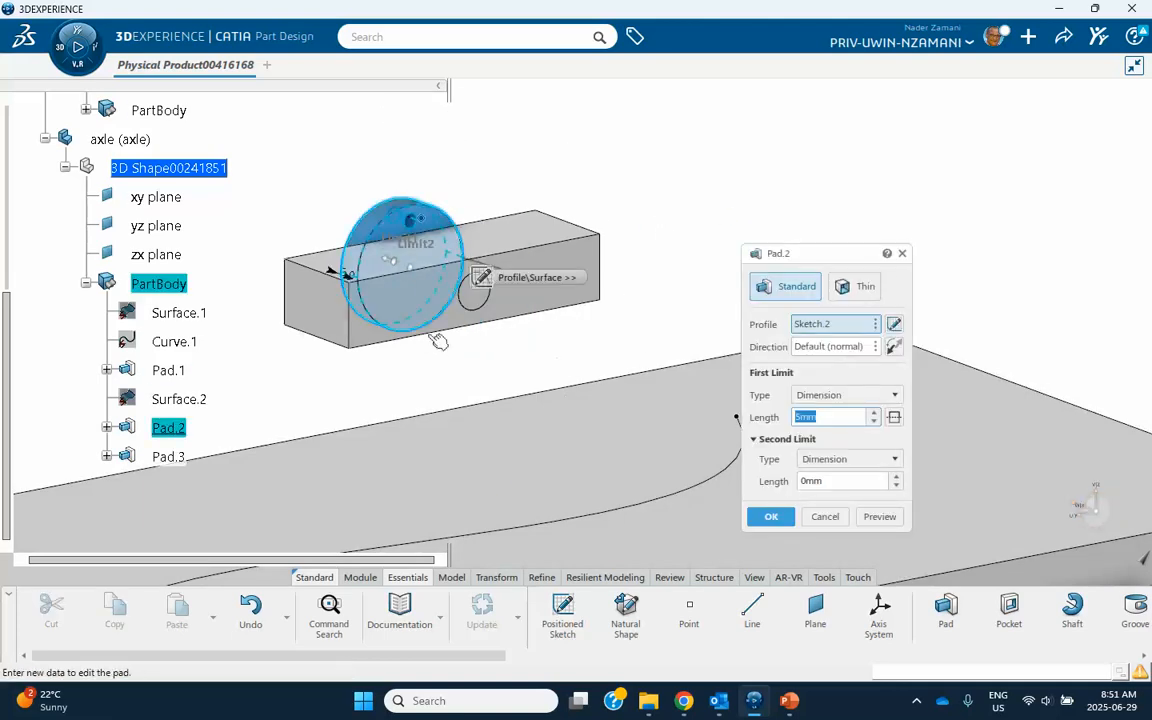
pyautogui.click(825, 516)
pyautogui.scroll(-3, 88, 278)
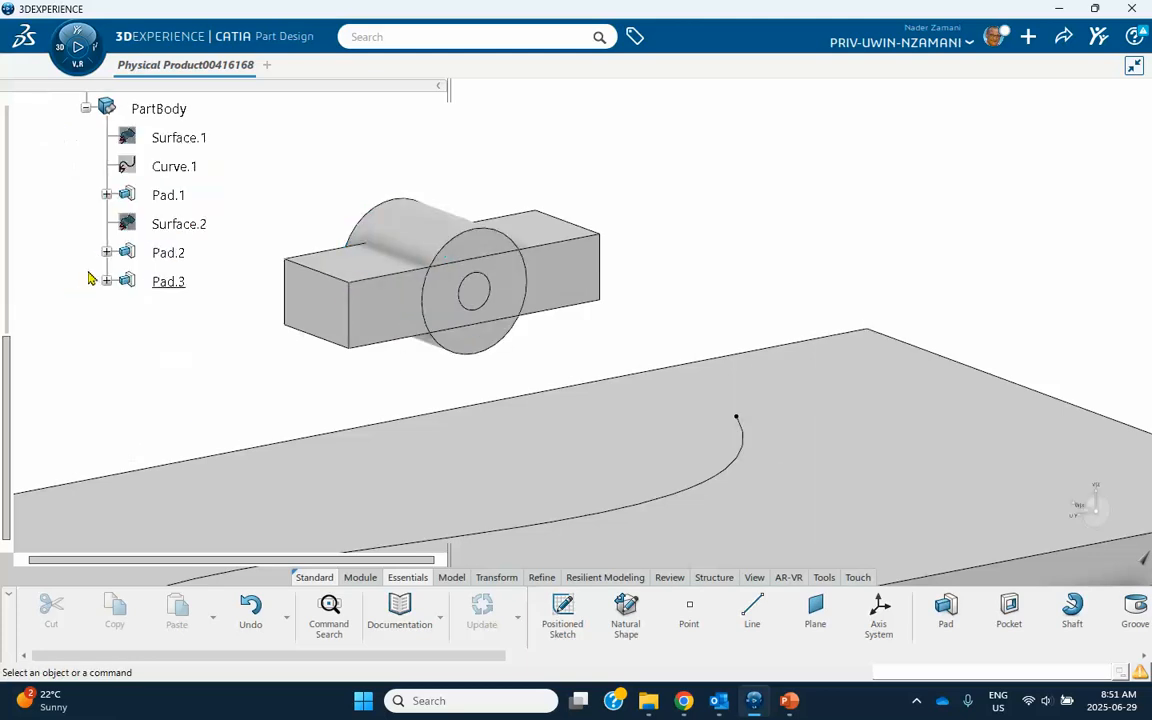
pyautogui.doubleClick(183, 289)
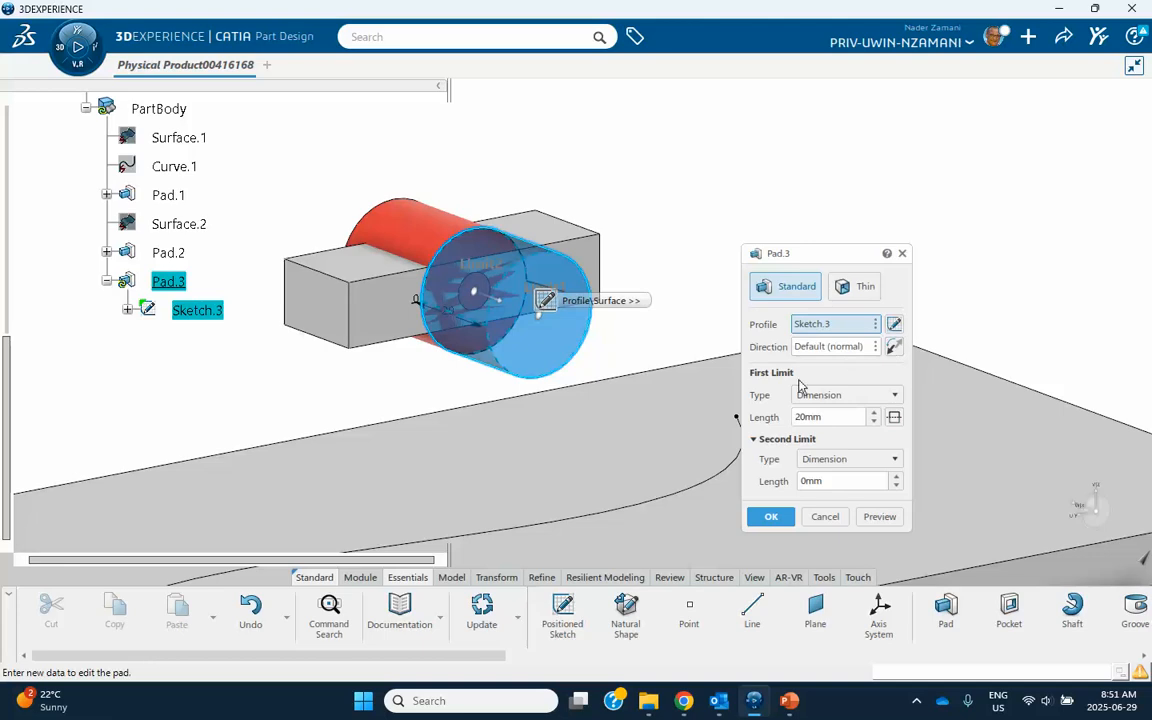
pyautogui.moveTo(830, 417); pyautogui.dragTo(718, 418)
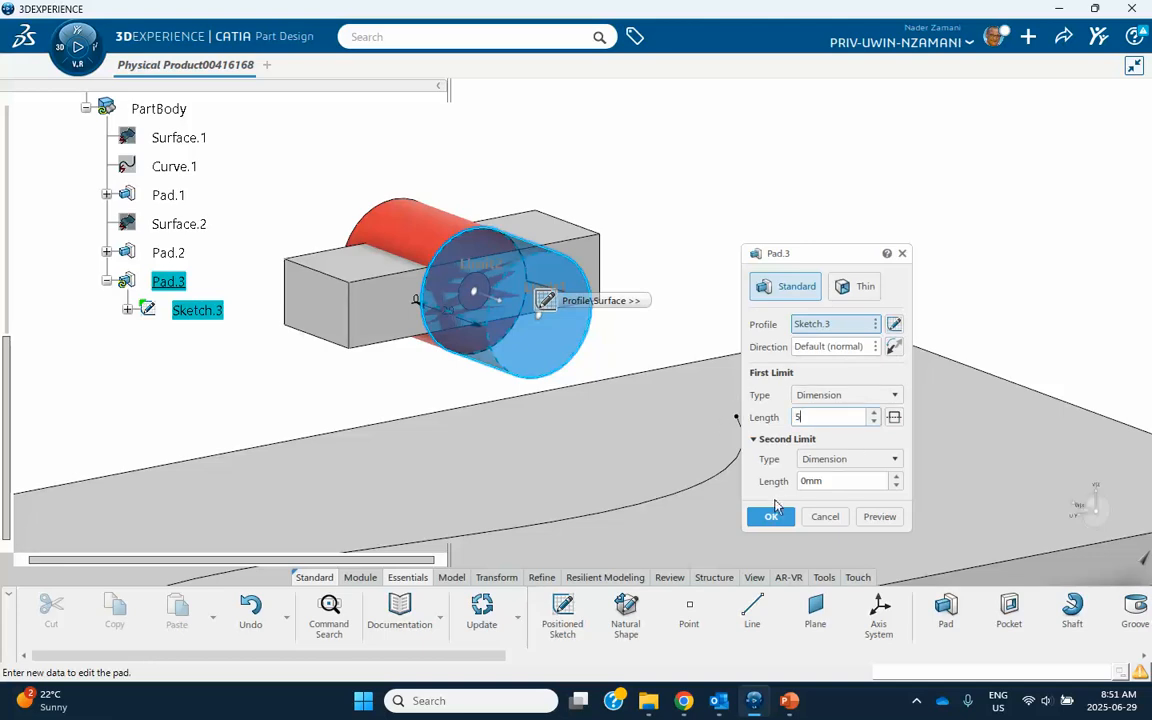
pyautogui.click(772, 516)
# Hide the frame block to examine the axle with both discs, undo the hiding, and look over the whole assembly.
pyautogui.moveTo(697, 265); pyautogui.dragTo(620, 290, button='middle')
pyautogui.rightClick(583, 271)
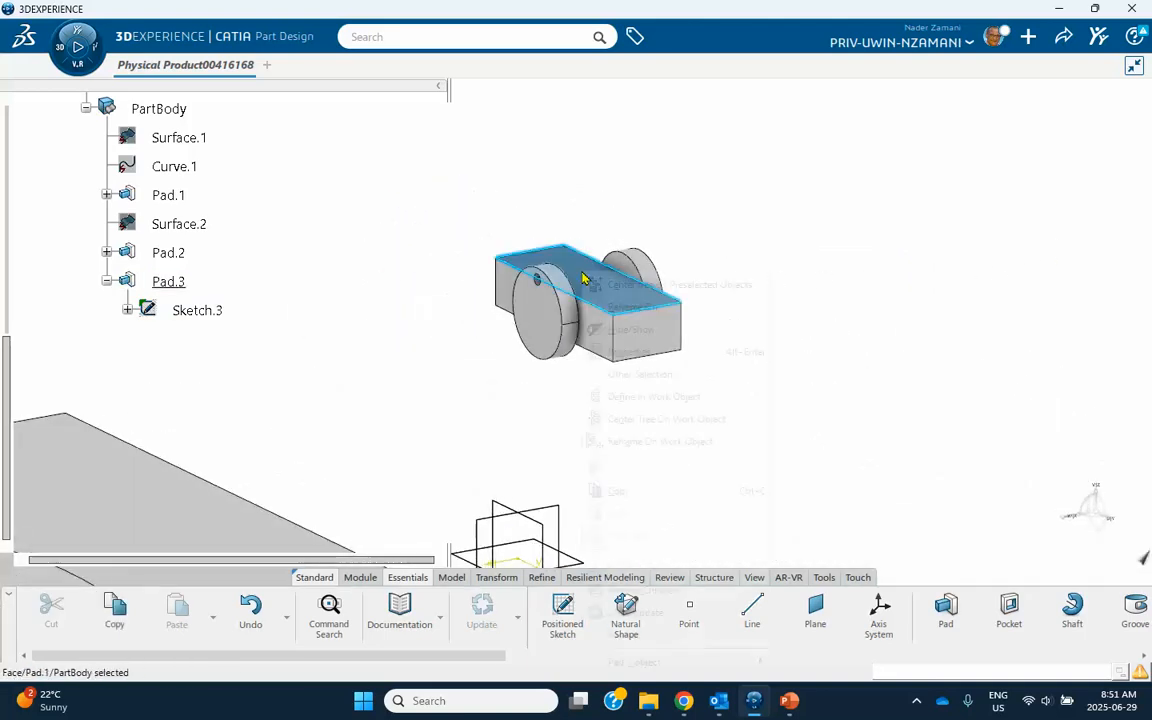
pyautogui.click(600, 329)
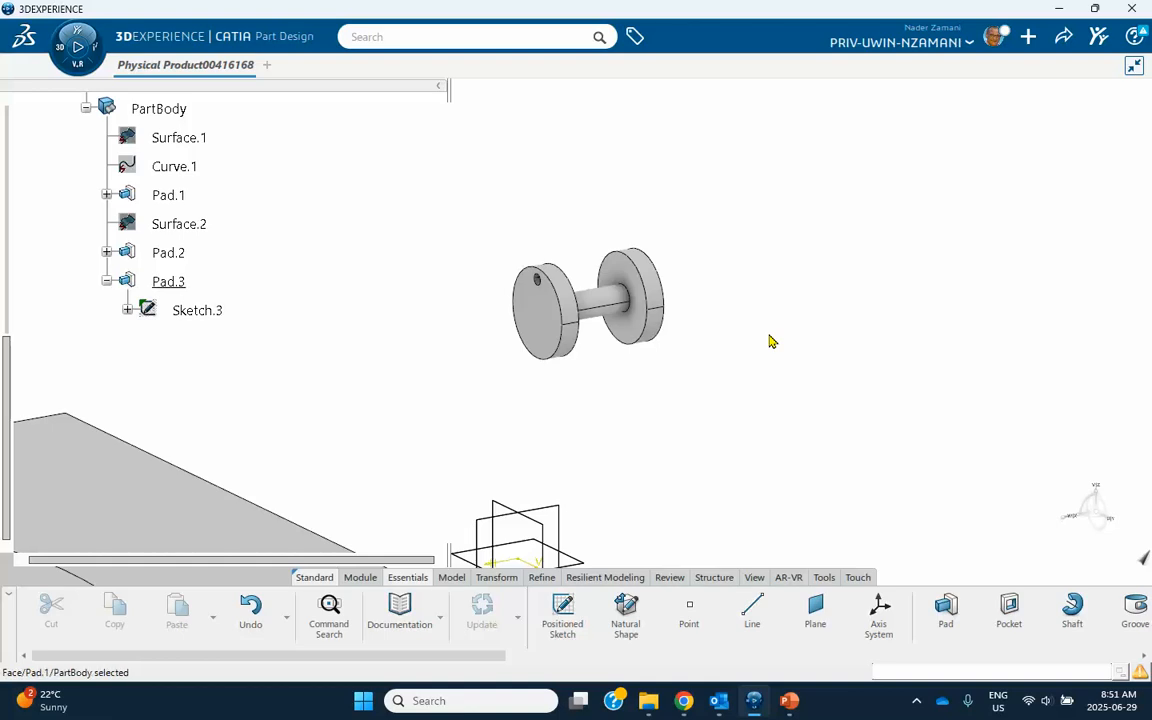
pyautogui.hotkey('ctrl', 'z')
pyautogui.moveTo(282, 378); pyautogui.dragTo(515, 372, button='middle')
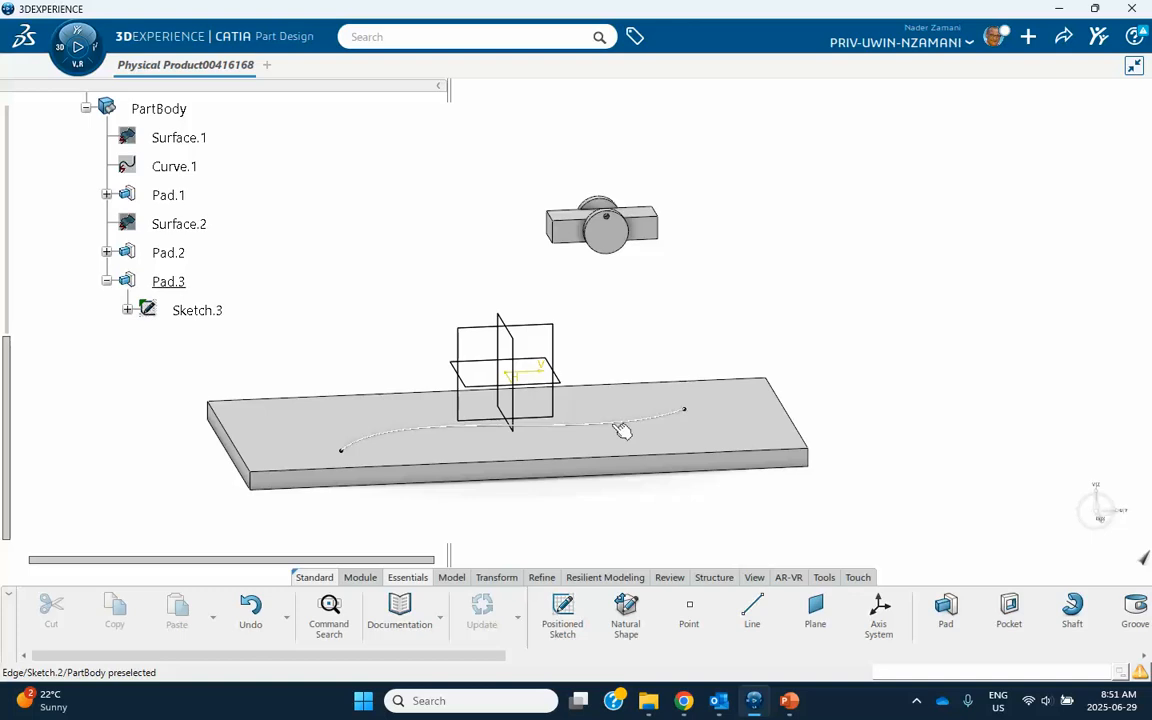
pyautogui.moveTo(903, 362)
pyautogui.mouseDown(button='middle')
pyautogui.moveTo(689, 419)
pyautogui.moveTo(589, 334)
pyautogui.mouseUp(button='middle')
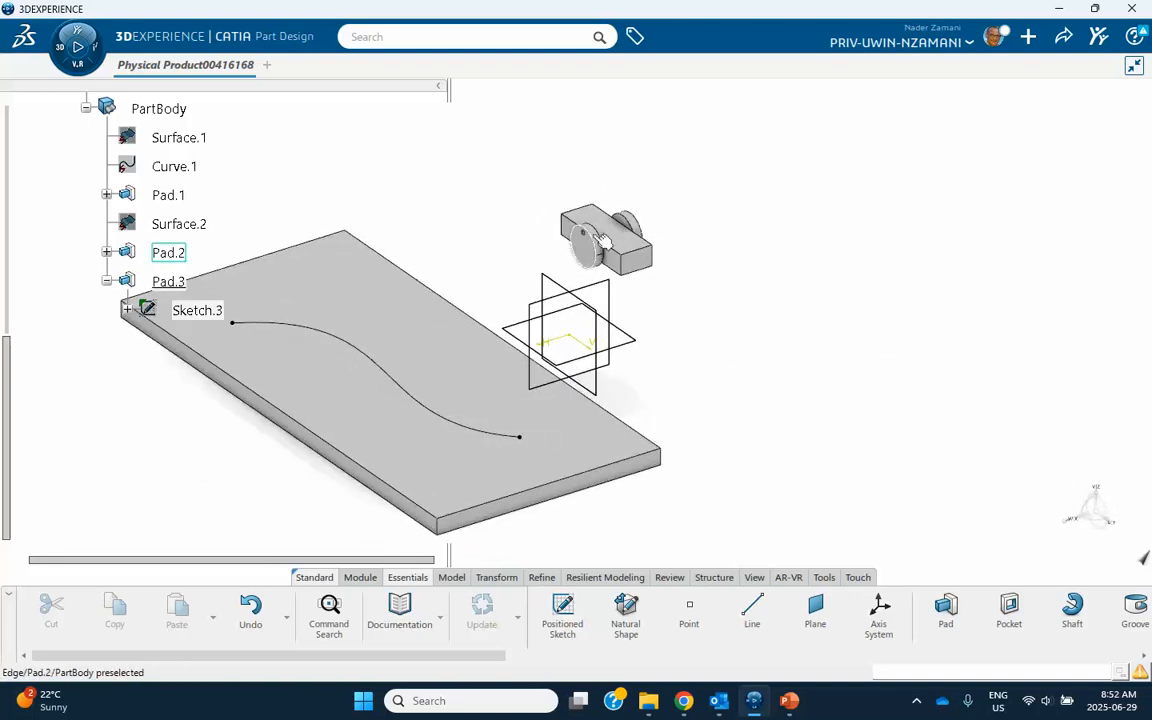
pyautogui.moveTo(702, 442)
pyautogui.mouseDown(button='middle')
pyautogui.moveTo(828, 422)
pyautogui.moveTo(759, 419)
pyautogui.moveTo(590, 372)
pyautogui.mouseUp(button='middle')
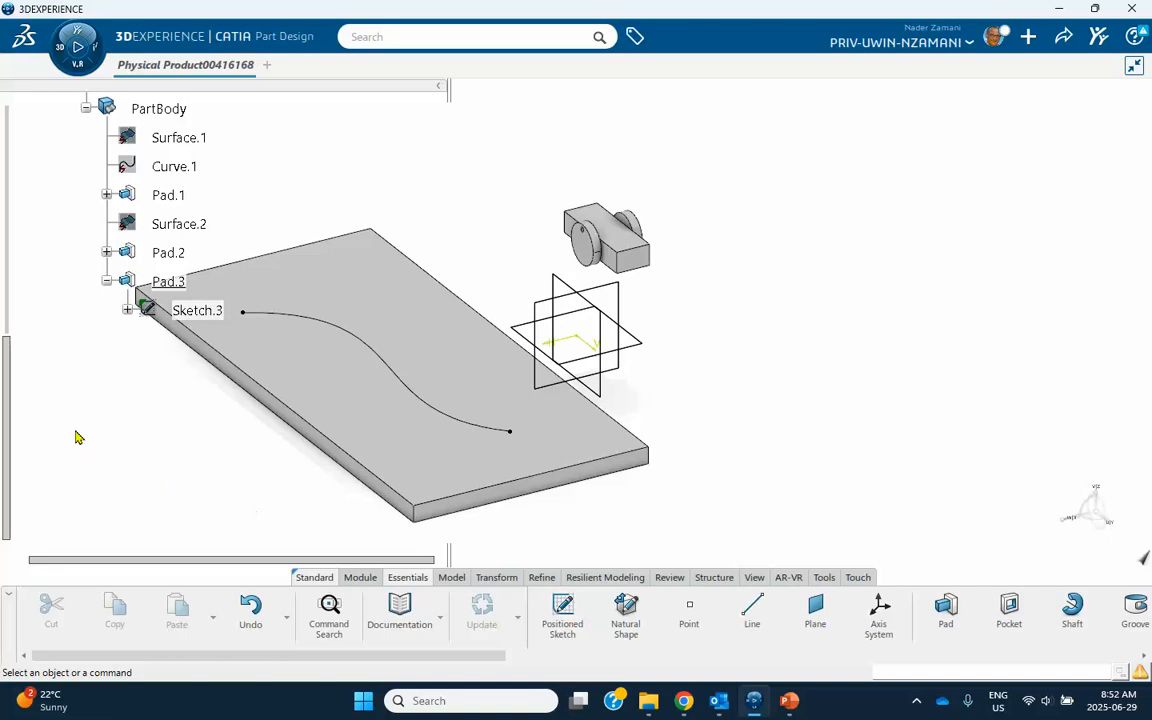
# Activate the root product to work on it in Assembly Design.
pyautogui.scroll(10, 83, 450)
pyautogui.click(120, 176)
pyautogui.doubleClick(120, 176)
pyautogui.moveTo(437, 411); pyautogui.dragTo(141, 373, button='middle')
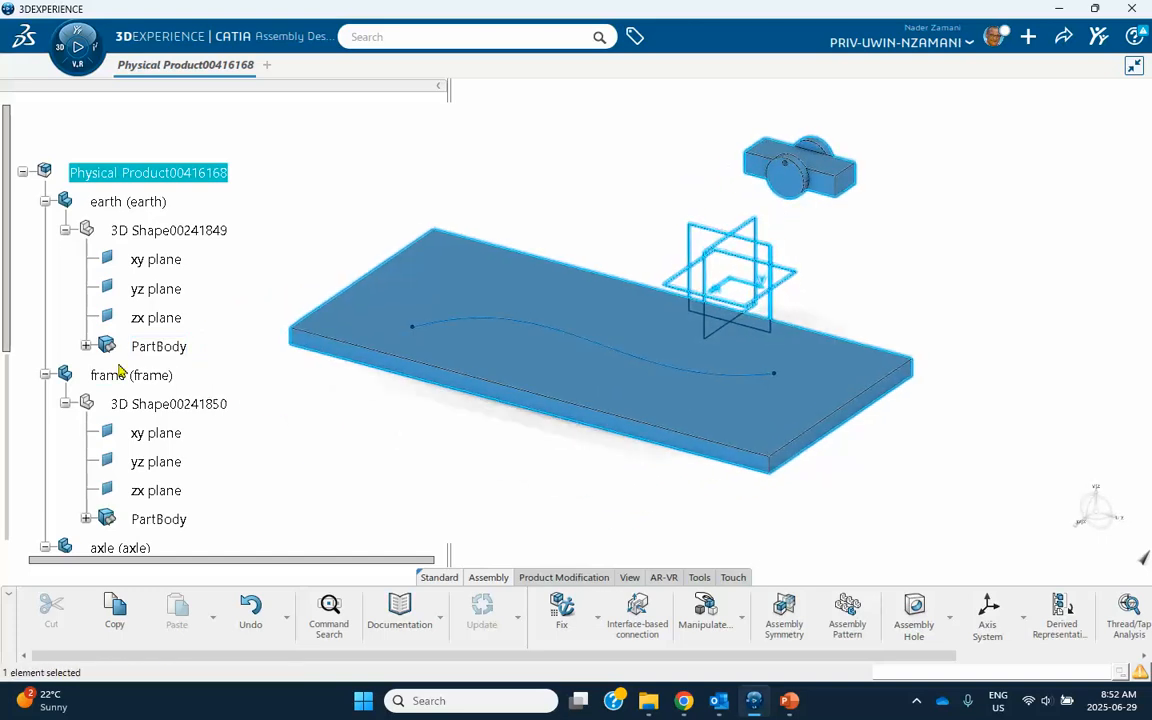
pyautogui.scroll(-3, 117, 369)
pyautogui.scroll(-3, 117, 369)
pyautogui.click(371, 494)
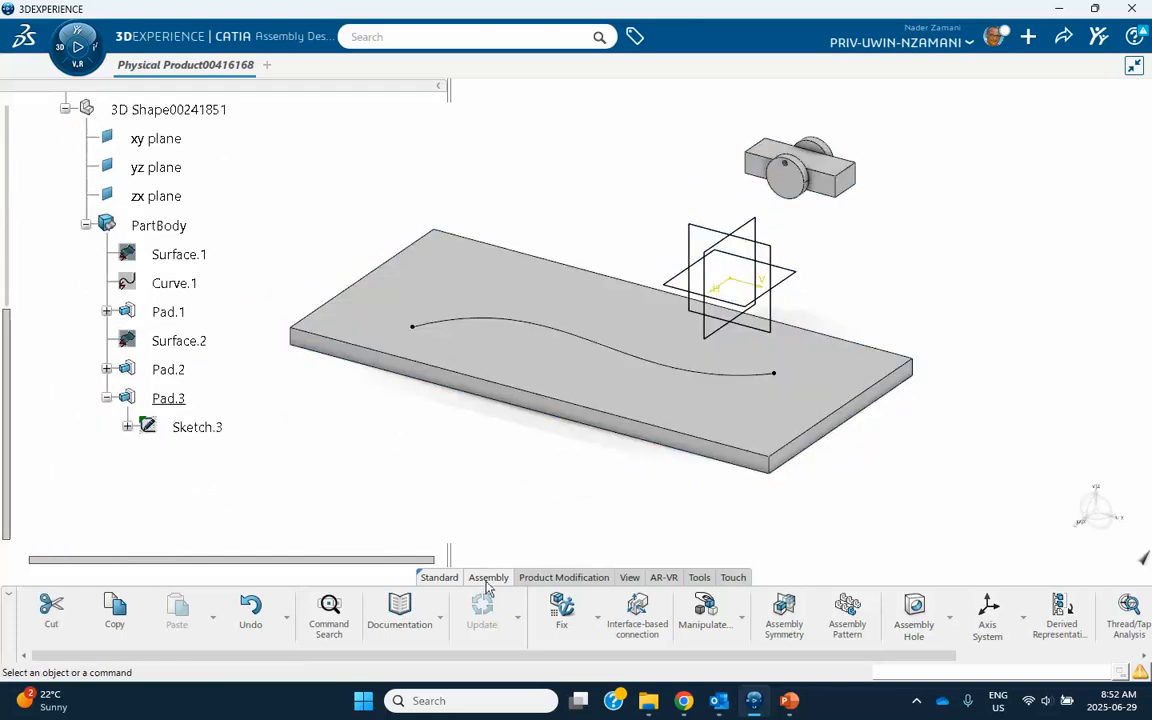
# Apply a Fix engineering connection to the earth part.
pyautogui.click(564, 612)
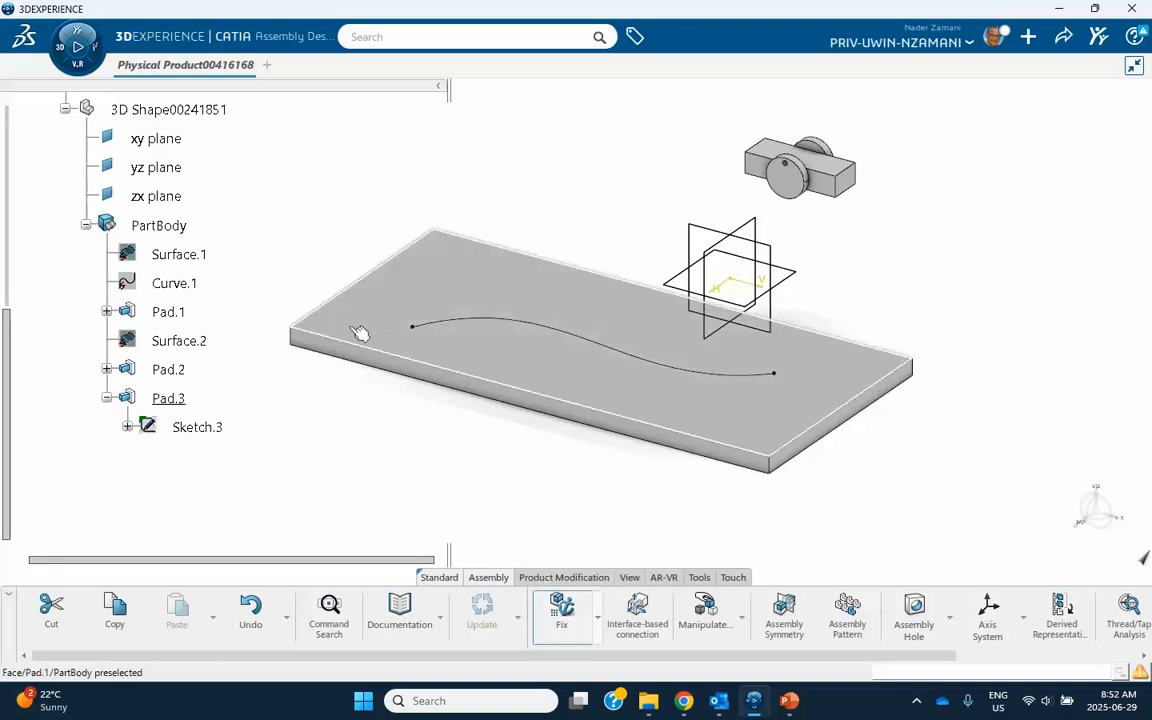
pyautogui.scroll(7, 180, 300)
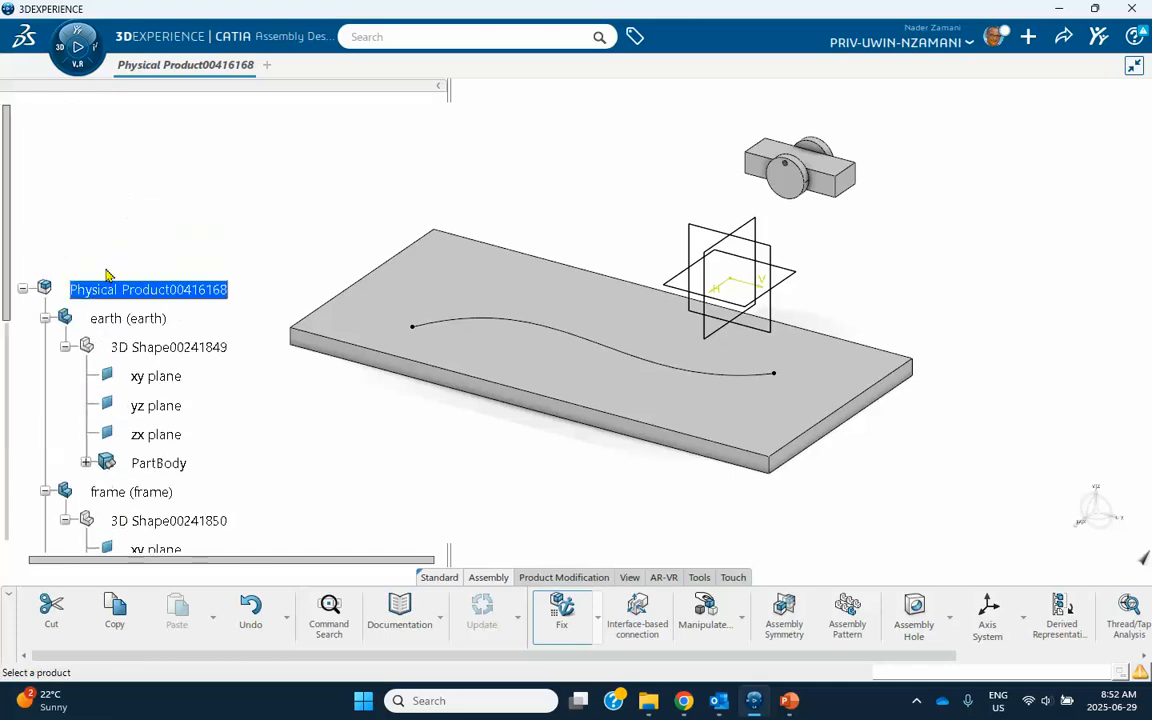
pyautogui.click(122, 320)
pyautogui.scroll(-8, 125, 400)
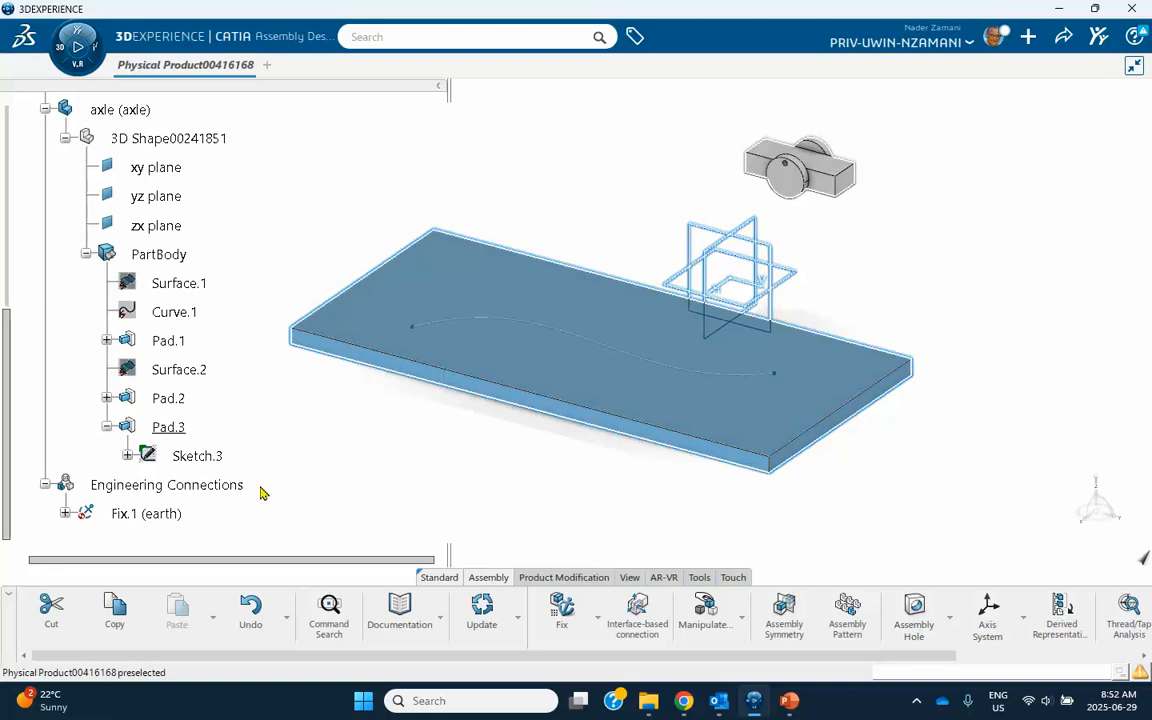
pyautogui.click(294, 493)
# Start a Revolute engineering connection using the template with Coincidence, driving Offset and controlled Hinge constraints defined by two planes and a line.
pyautogui.moveTo(1070, 238); pyautogui.dragTo(836, 300, button='middle')
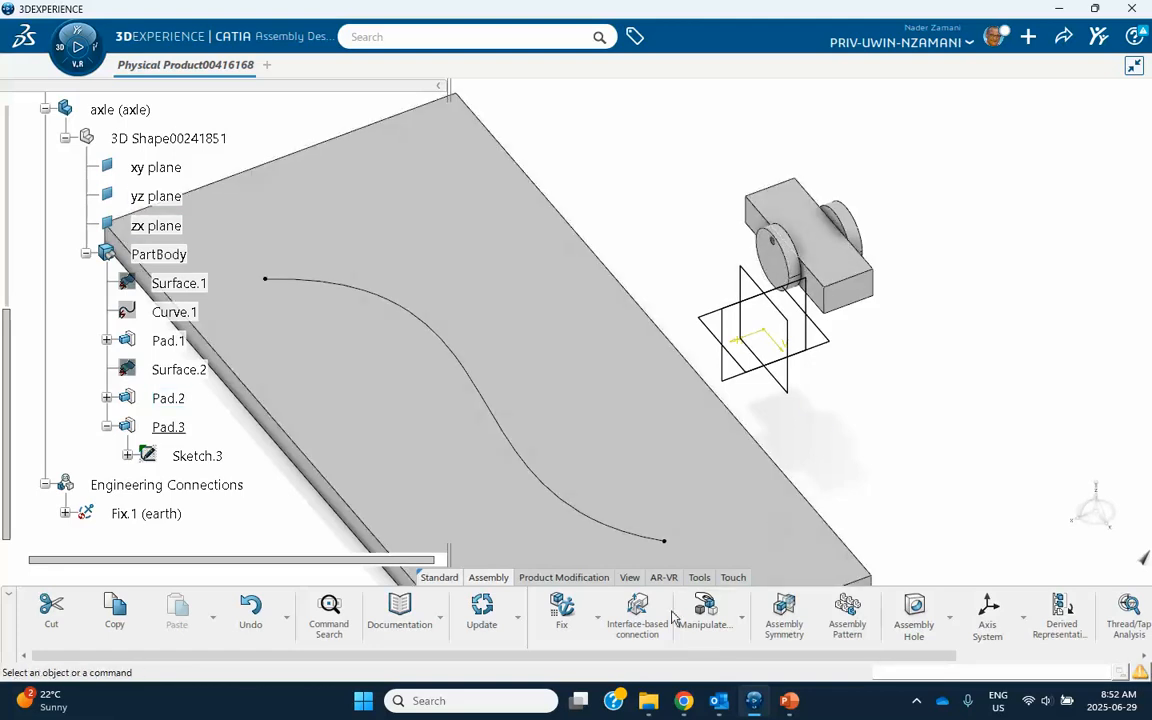
pyautogui.click(597, 617)
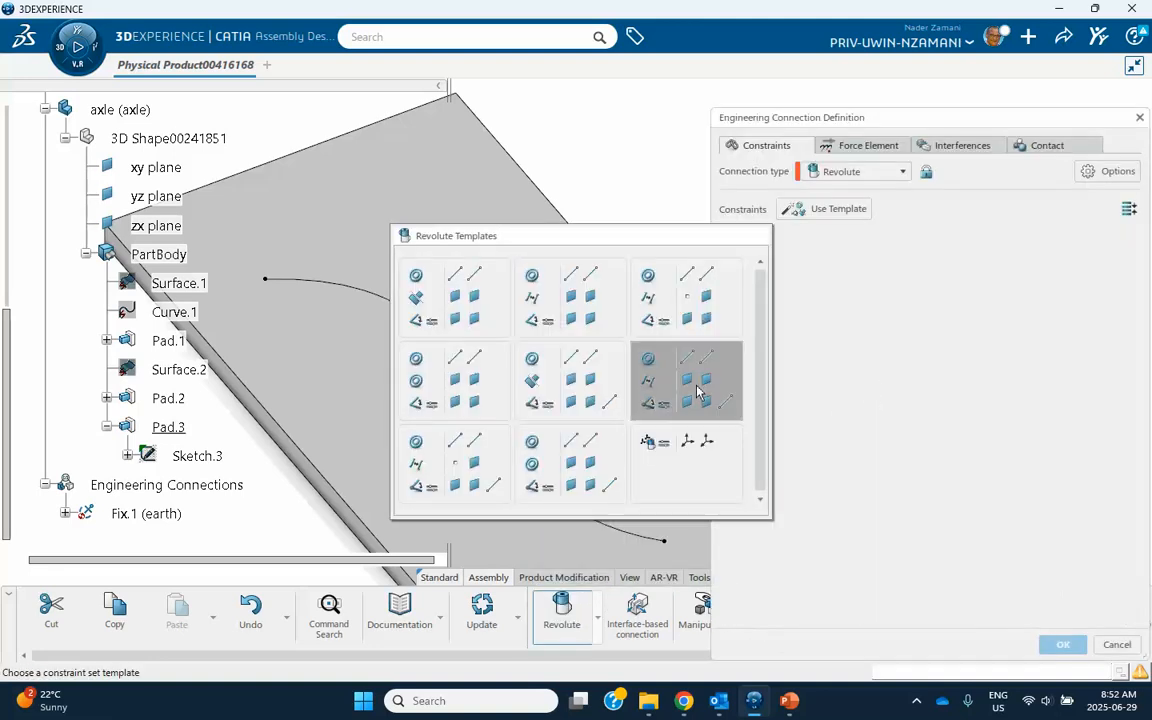
pyautogui.click(697, 387)
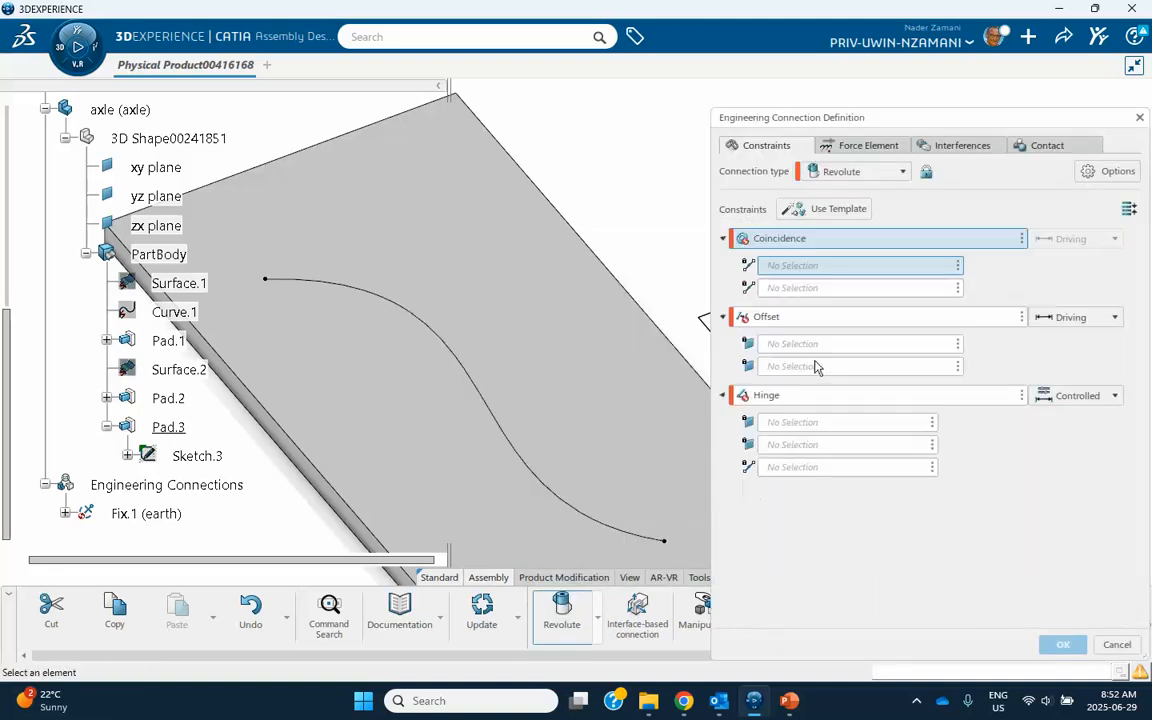
pyautogui.moveTo(897, 125); pyautogui.dragTo(486, 125)
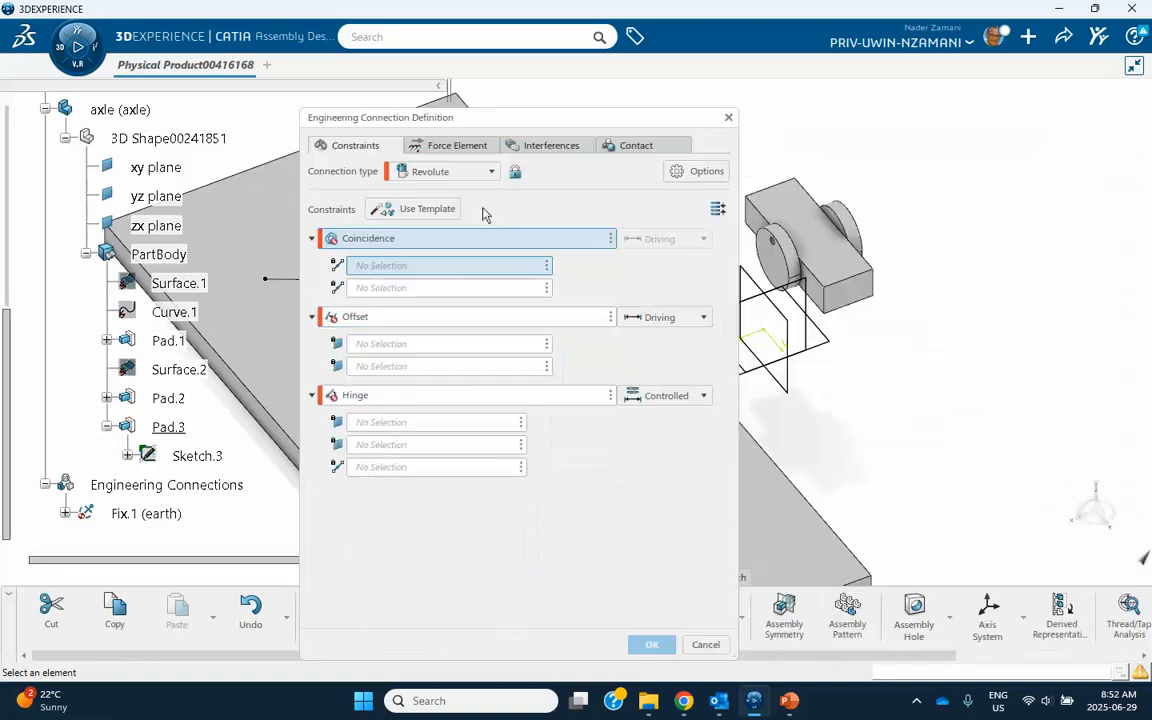
# Define the Revolute connection's Coincidence constraint between the axle disc's axis and the axis of the hole through the frame block.
pyautogui.moveTo(883, 286); pyautogui.dragTo(803, 282, button='middle')
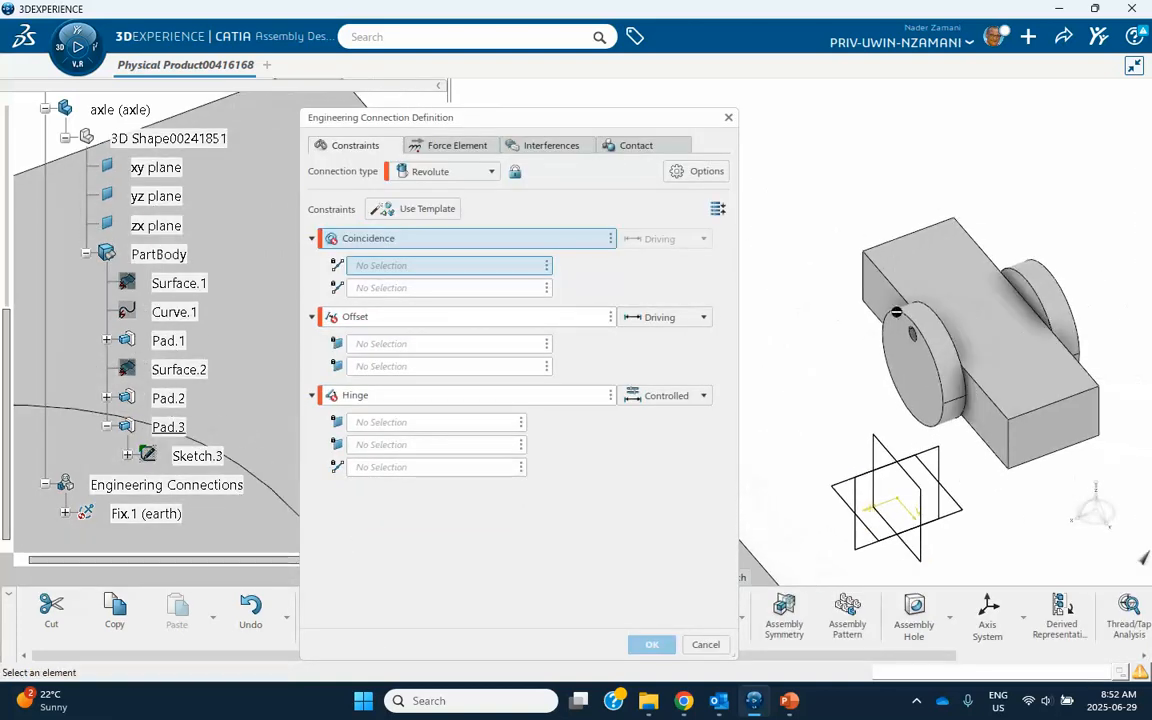
pyautogui.click(950, 340)
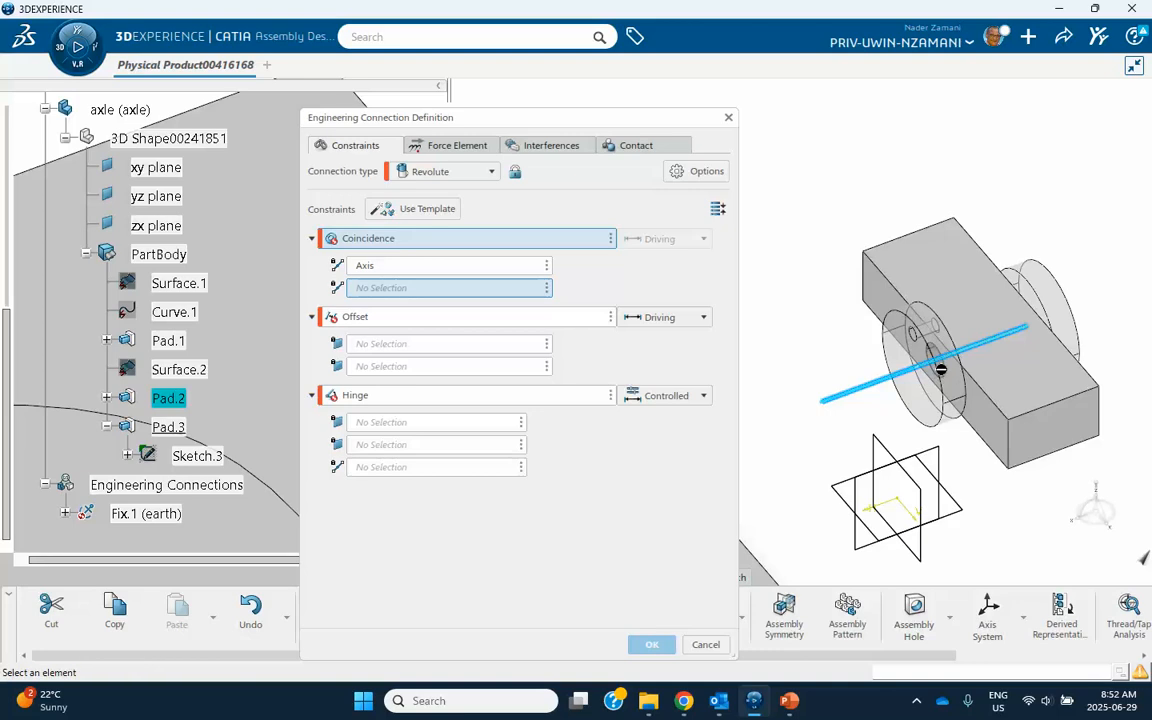
pyautogui.moveTo(942, 375); pyautogui.dragTo(985, 312, button='middle')
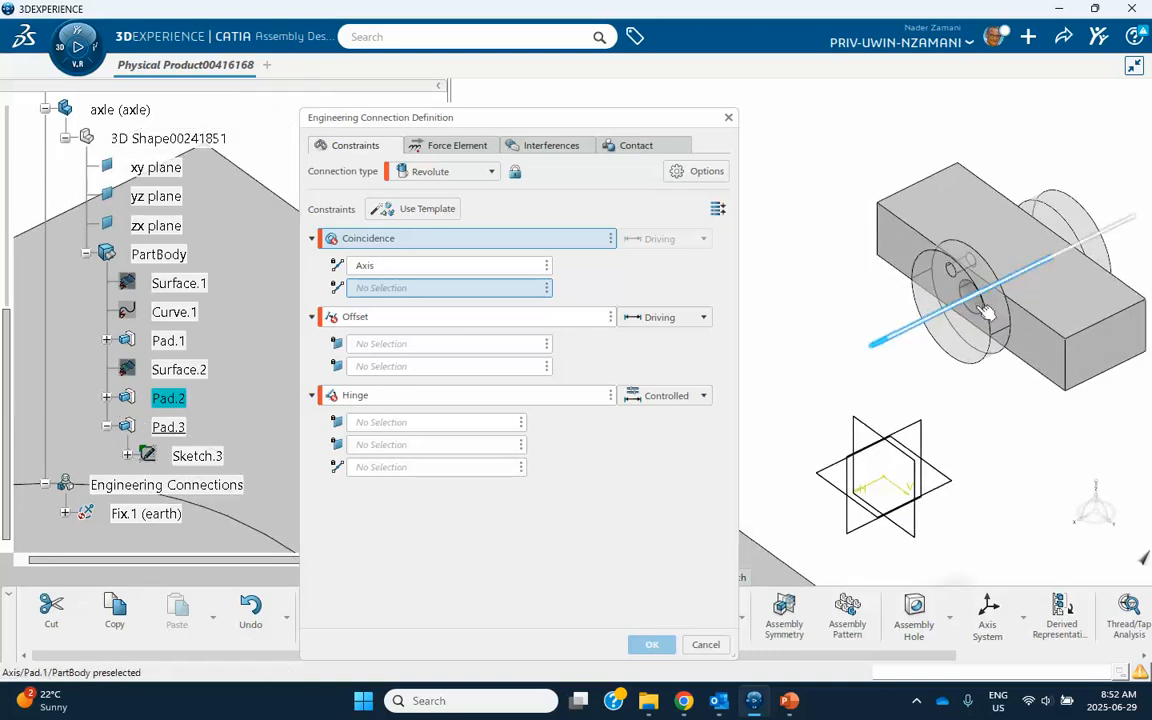
pyautogui.click(985, 312)
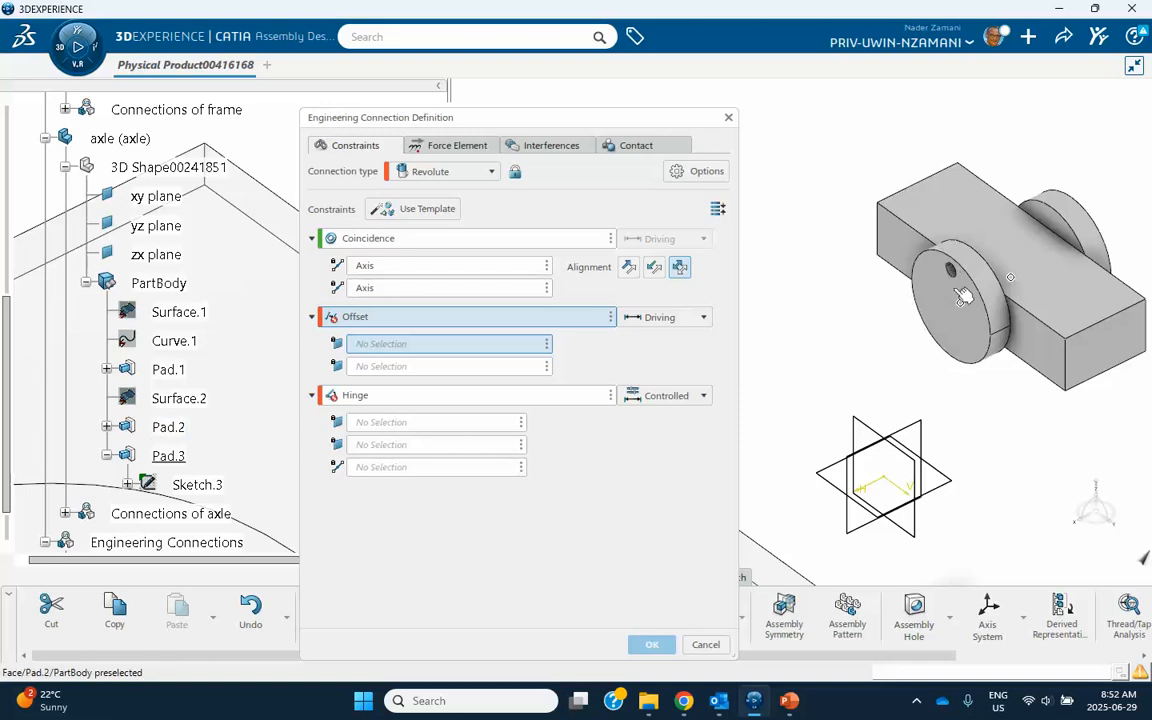
# Define the Offset constraint between the inner face of the axle's disc without the small hole and the adjacent frame side face at 0 mm.
pyautogui.moveTo(864, 294); pyautogui.dragTo(1072, 220, button='middle')
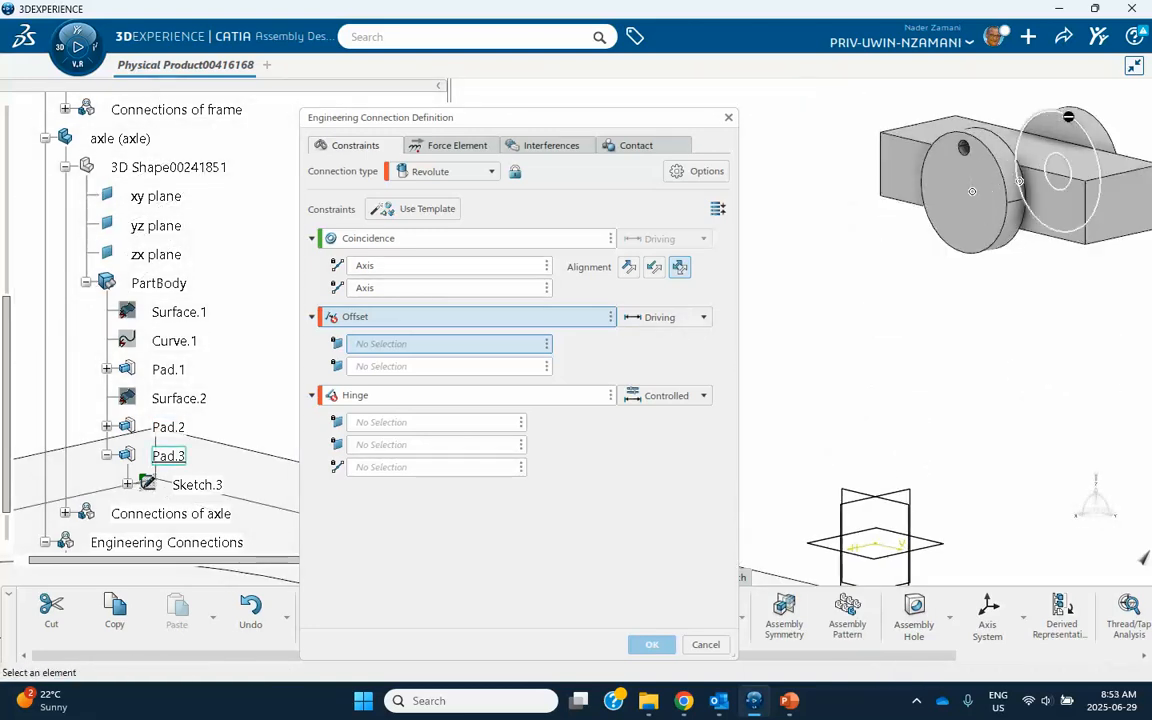
pyautogui.click(1074, 133)
pyautogui.moveTo(1070, 244); pyautogui.dragTo(1010, 242, button='middle')
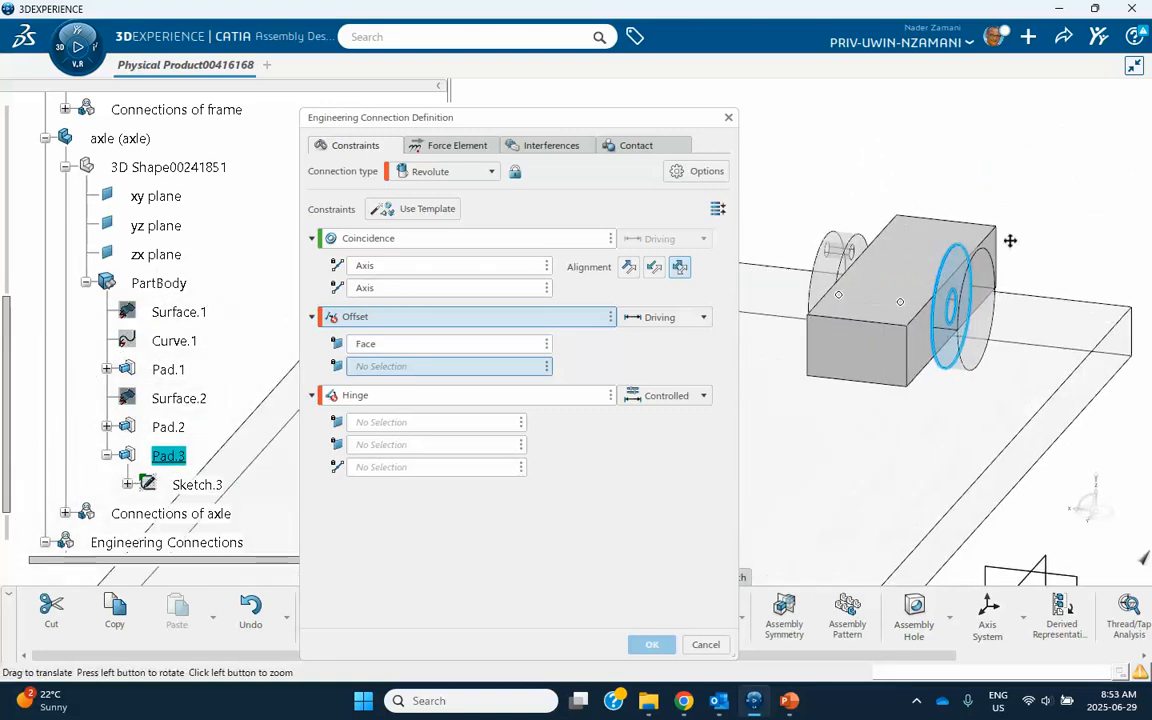
pyautogui.click(934, 346)
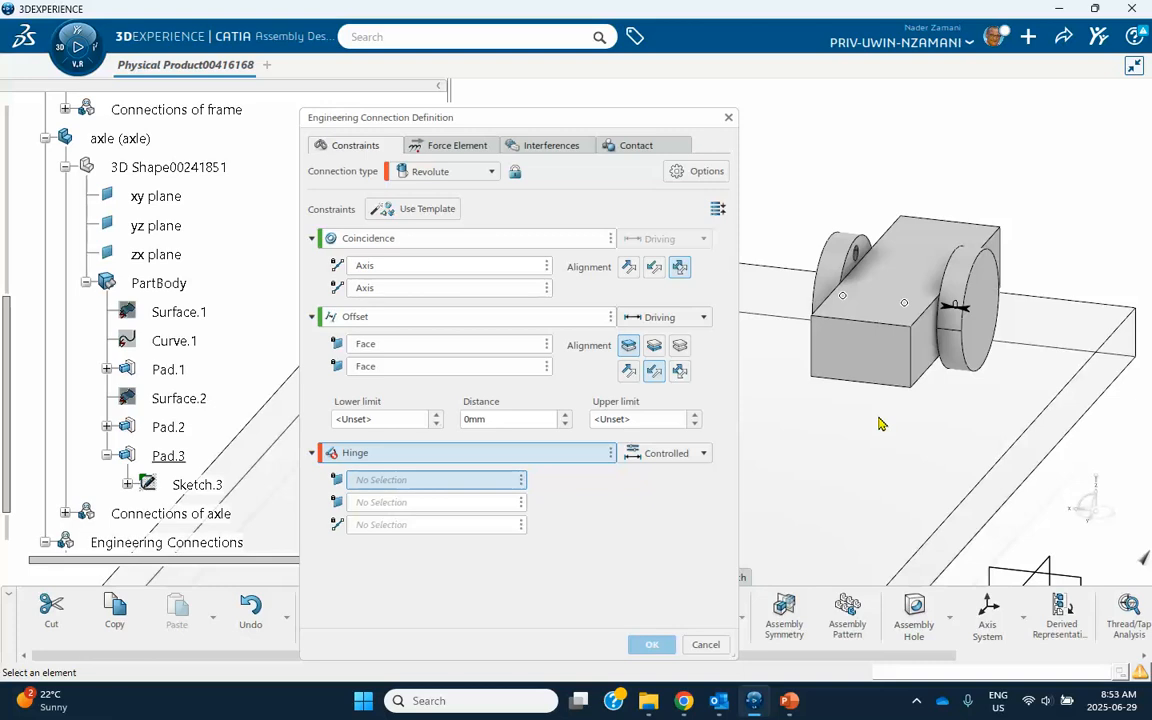
# Delete the Hinge constraint and complete the axle-frame Revolute connection without adding an interference specification.
pyautogui.click(610, 453)
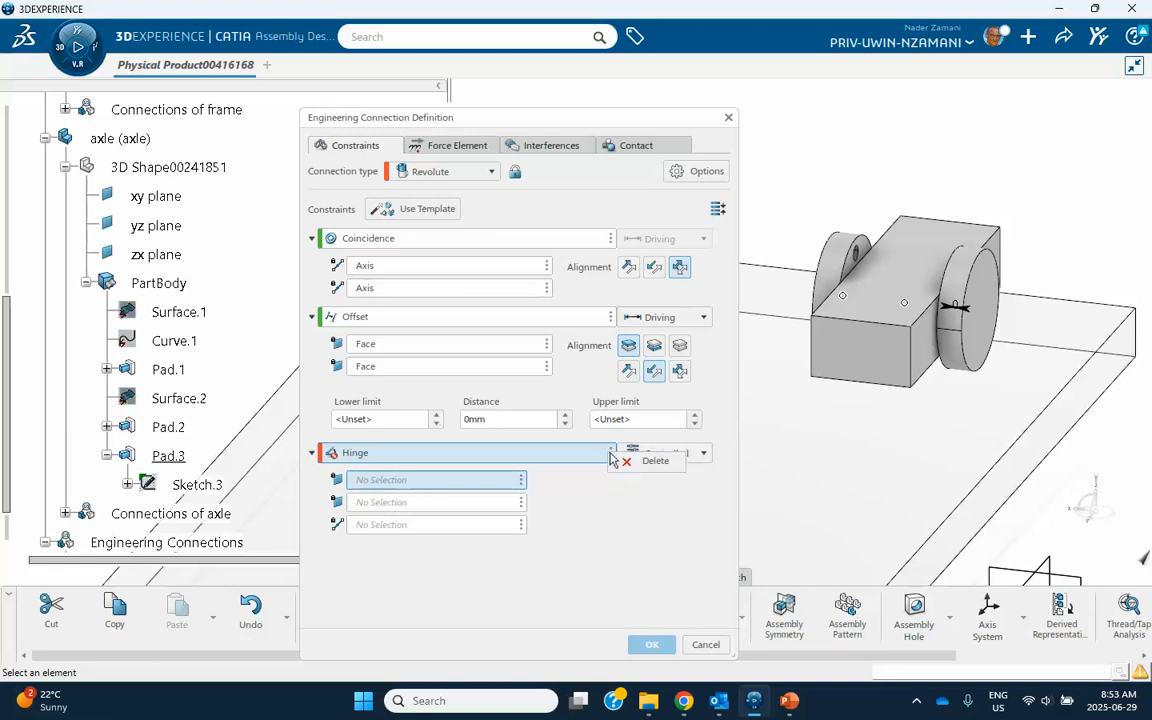
pyautogui.click(650, 462)
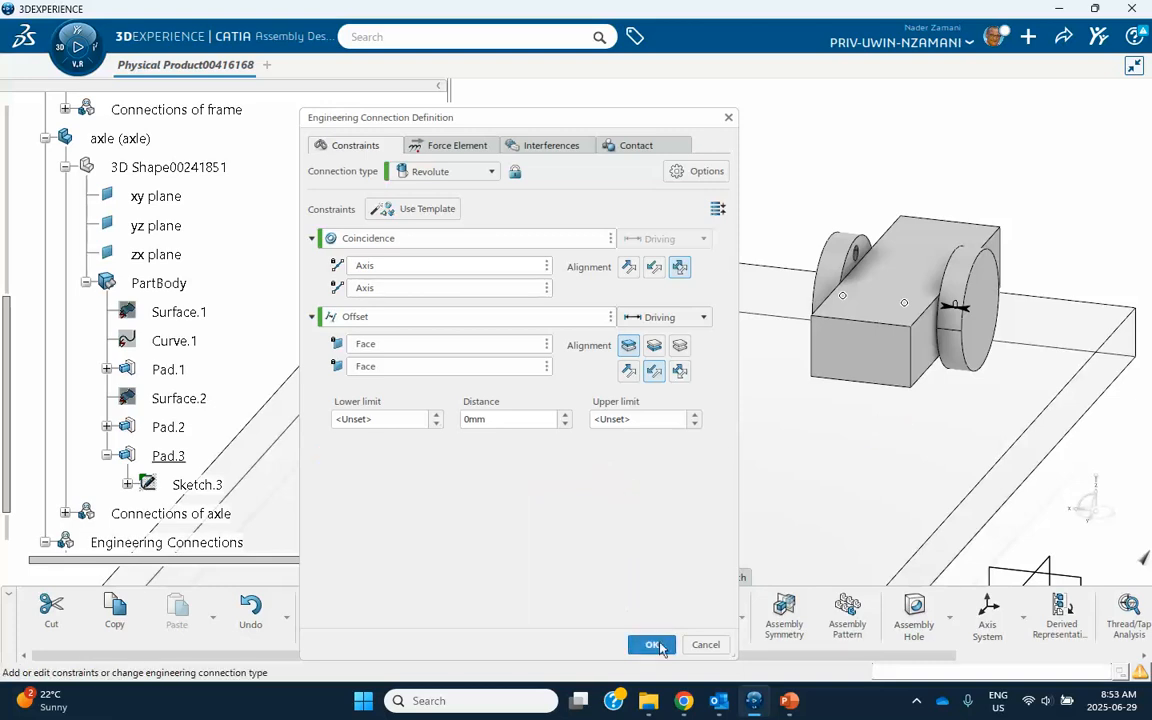
pyautogui.click(655, 645)
pyautogui.click(620, 405)
# Review the constraints listed under the axle-frame Revolute connection and look over the plate with its spline.
pyautogui.moveTo(744, 441); pyautogui.dragTo(881, 396, button='middle')
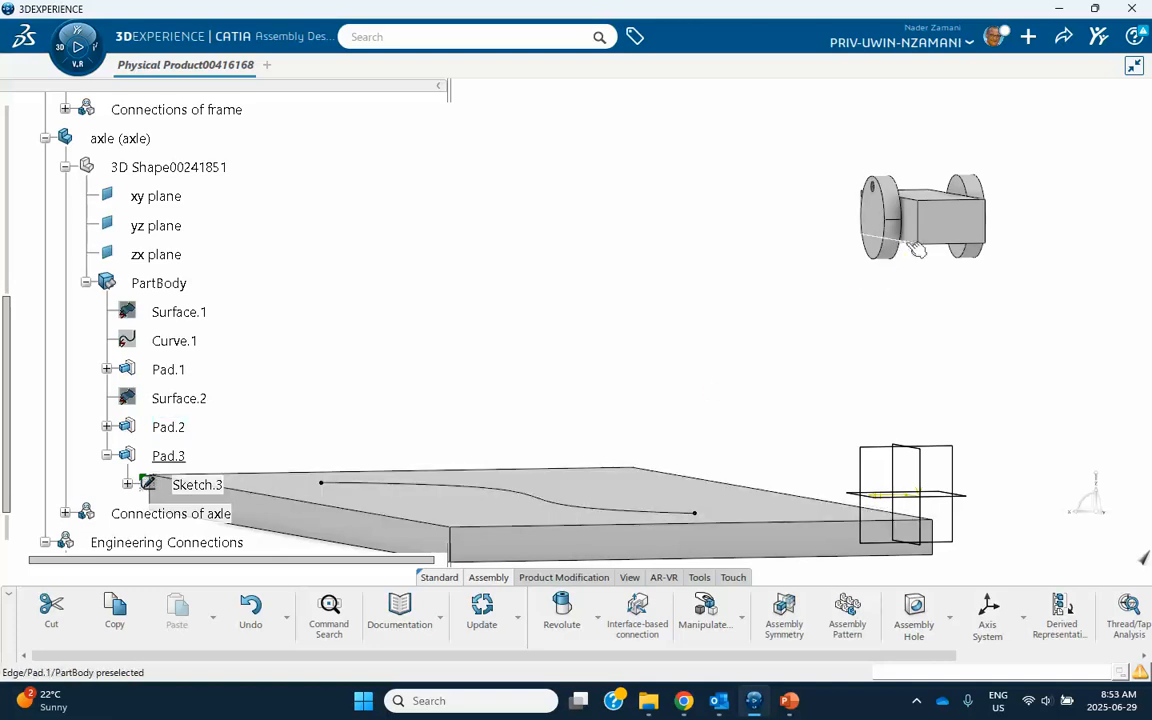
pyautogui.moveTo(612, 314); pyautogui.dragTo(588, 234, button='middle')
pyautogui.scroll(-3, 95, 420)
pyautogui.click(65, 366)
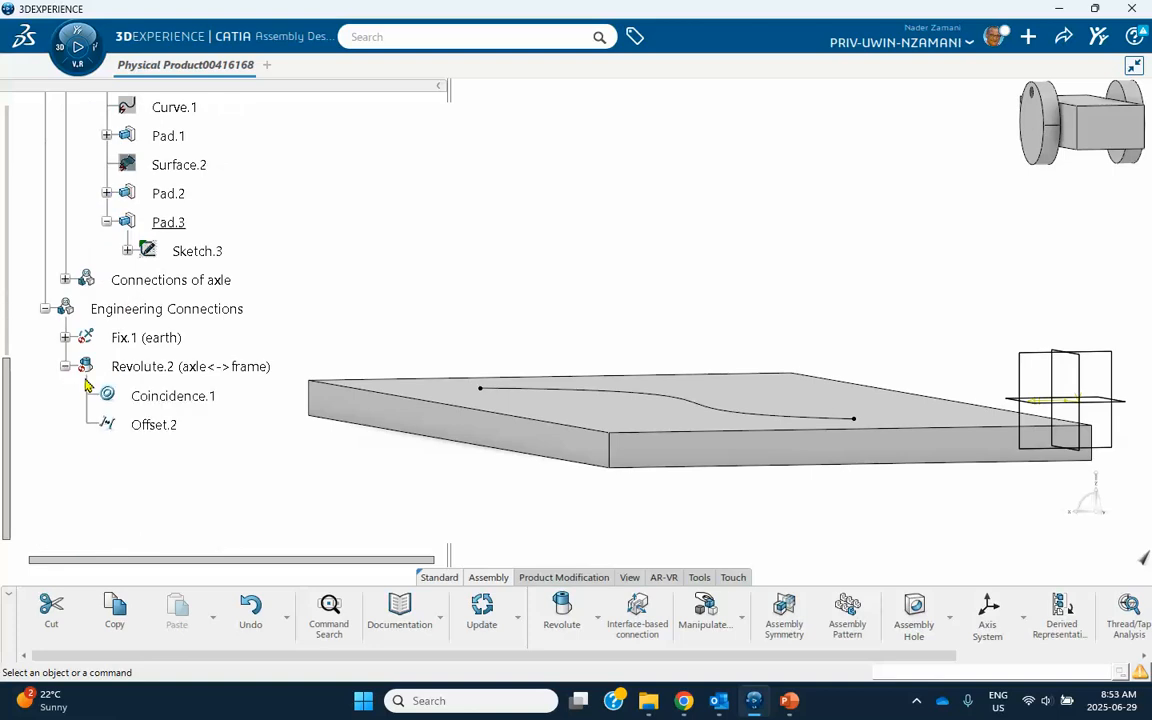
pyautogui.click(65, 366)
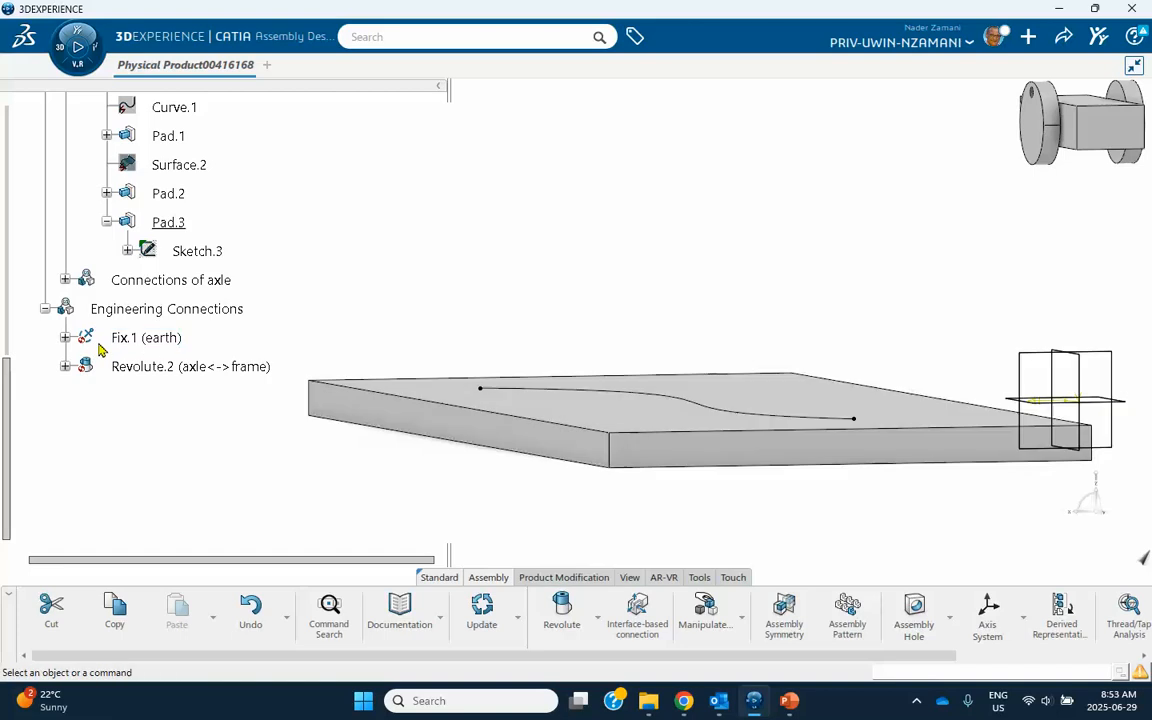
pyautogui.moveTo(387, 277); pyautogui.dragTo(601, 220, button='middle')
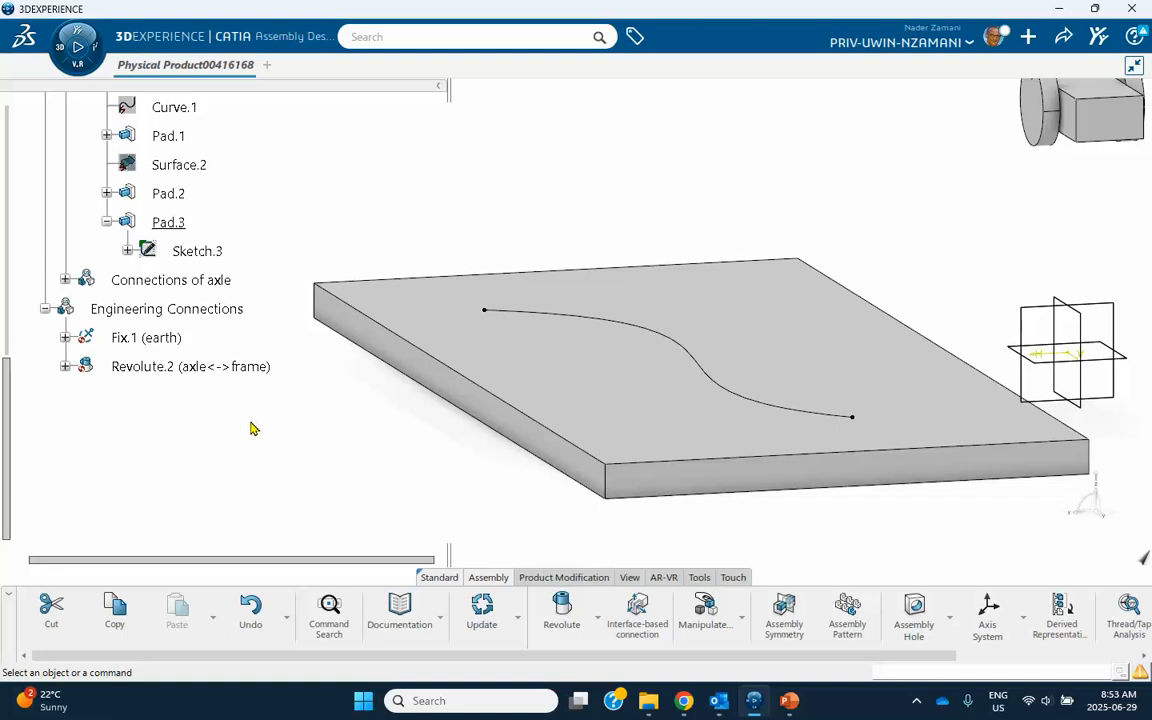
# Create a Roll Curve engineering connection between the outer circular edge of the disc with the small hole and the earth plate's spline, without an interference specification.
pyautogui.click(598, 619)
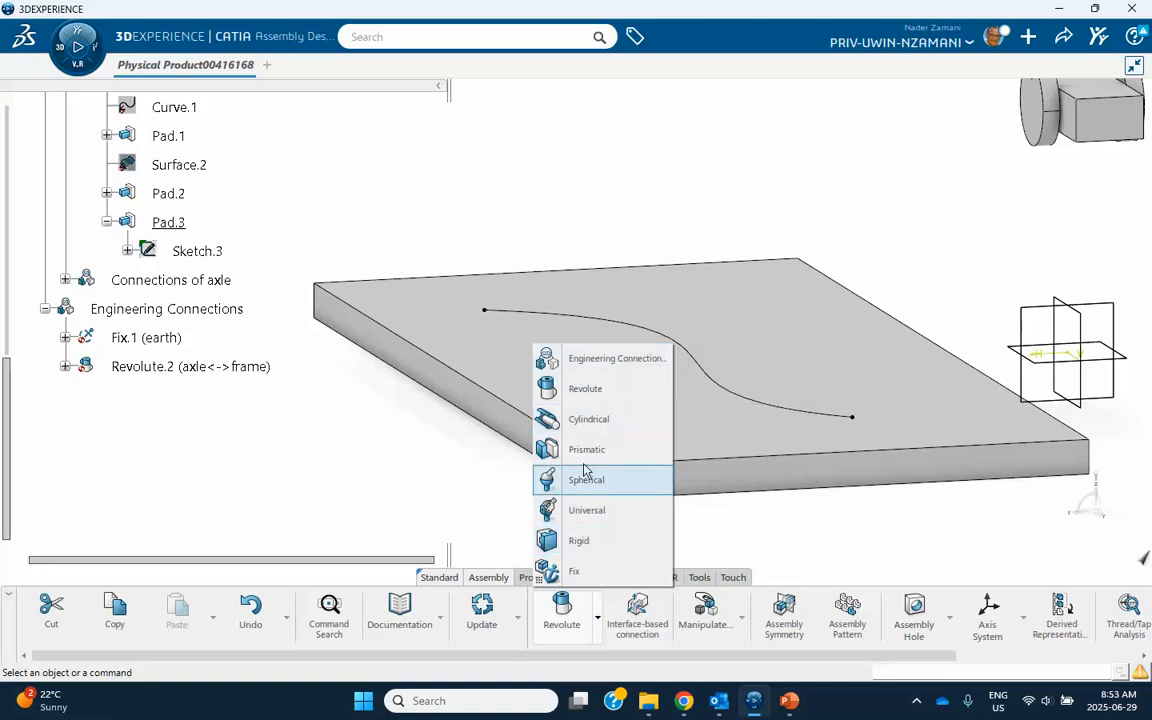
pyautogui.click(586, 362)
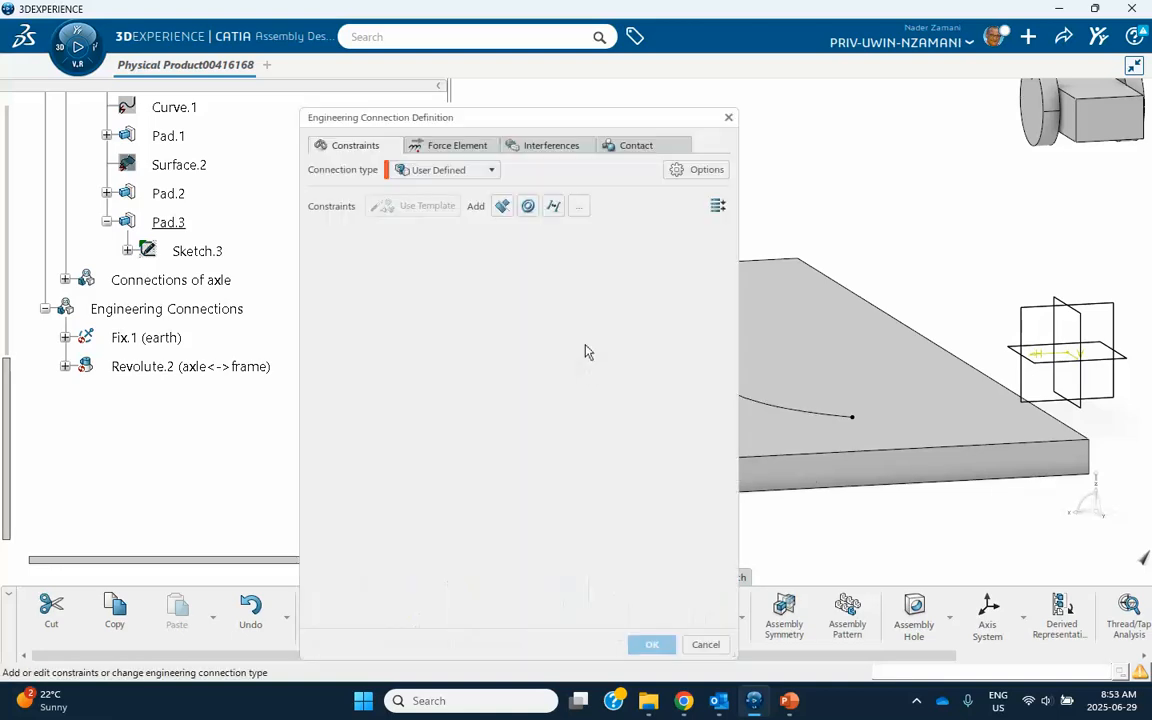
pyautogui.click(434, 170)
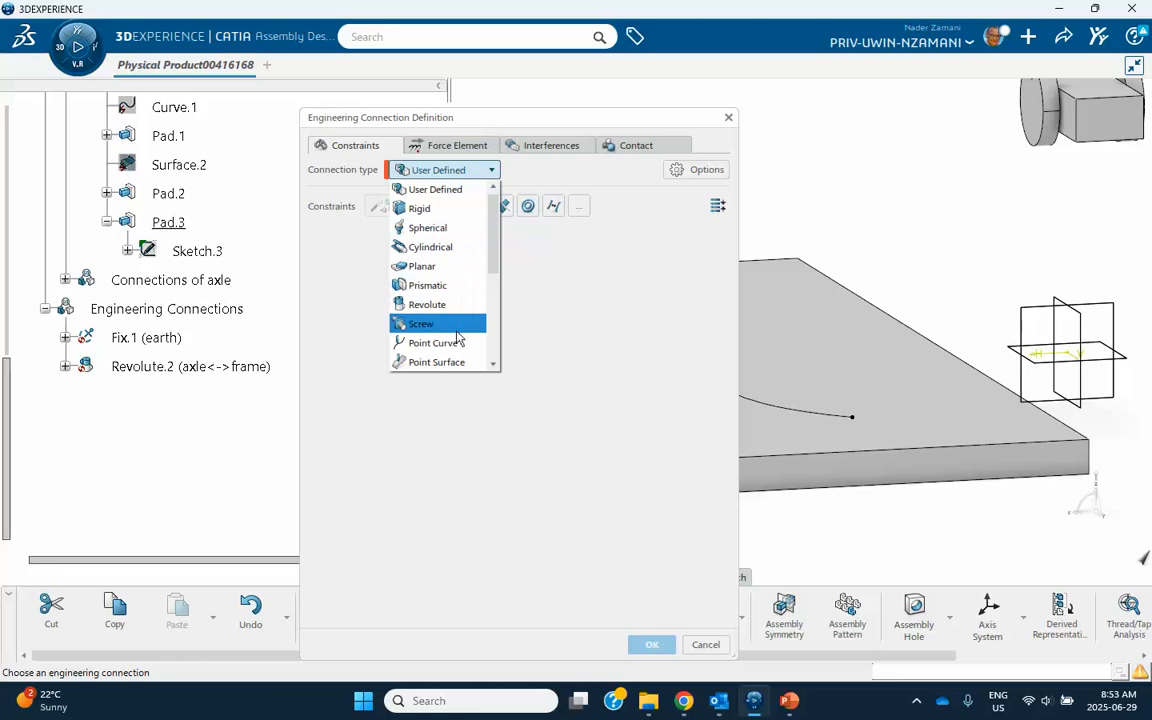
pyautogui.scroll(-4, 456, 342)
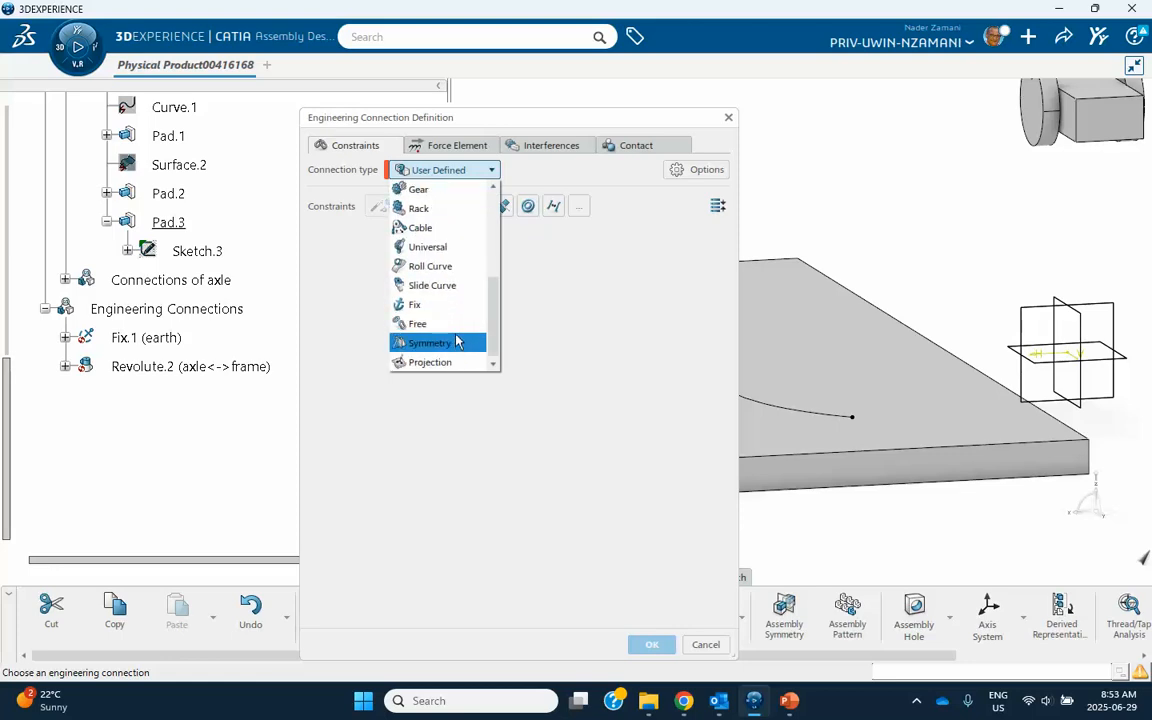
pyautogui.click(444, 266)
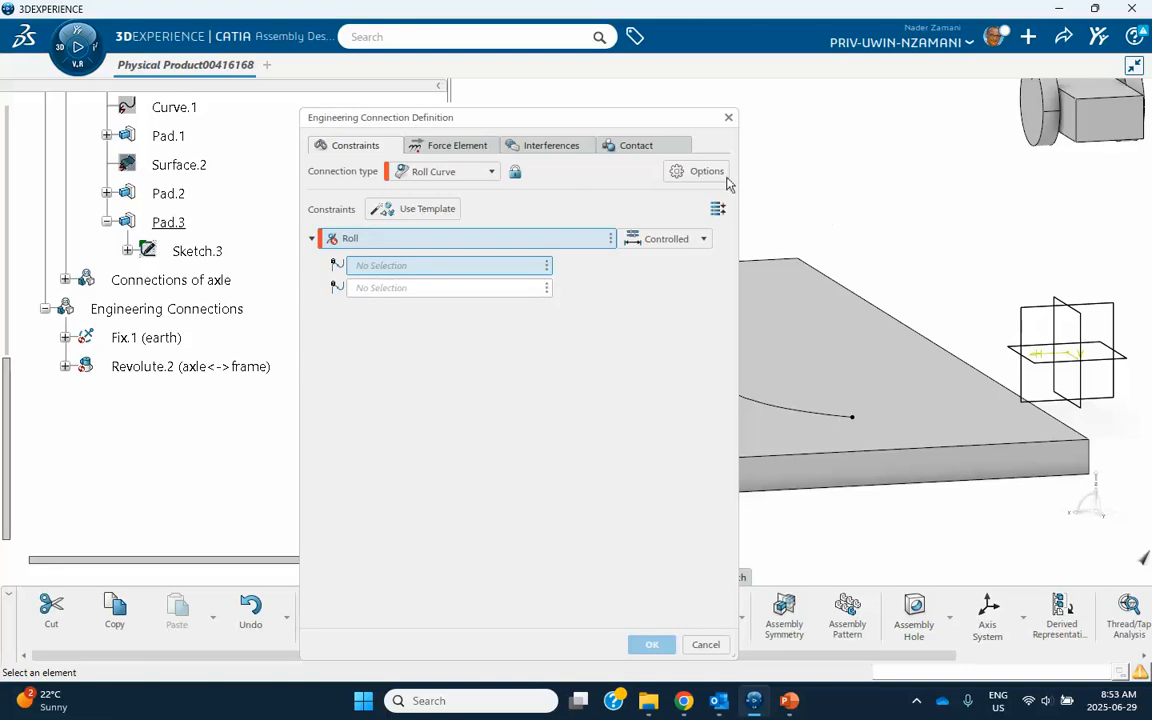
pyautogui.moveTo(588, 125); pyautogui.dragTo(429, 125)
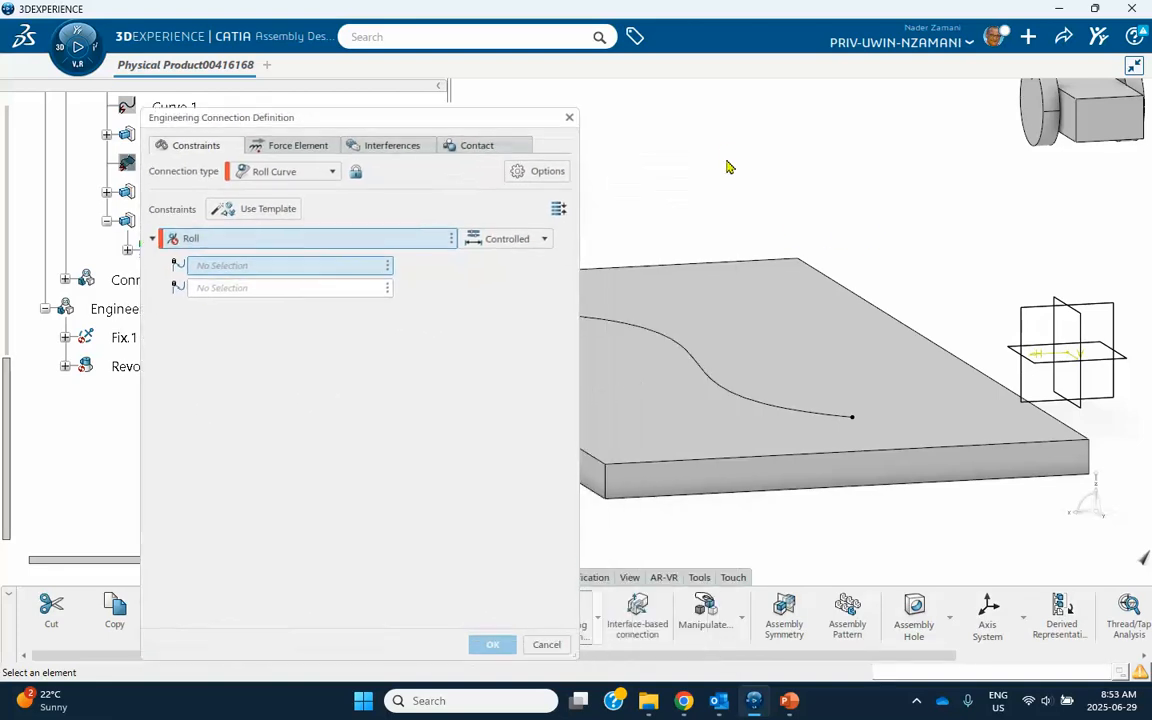
pyautogui.click(1040, 148)
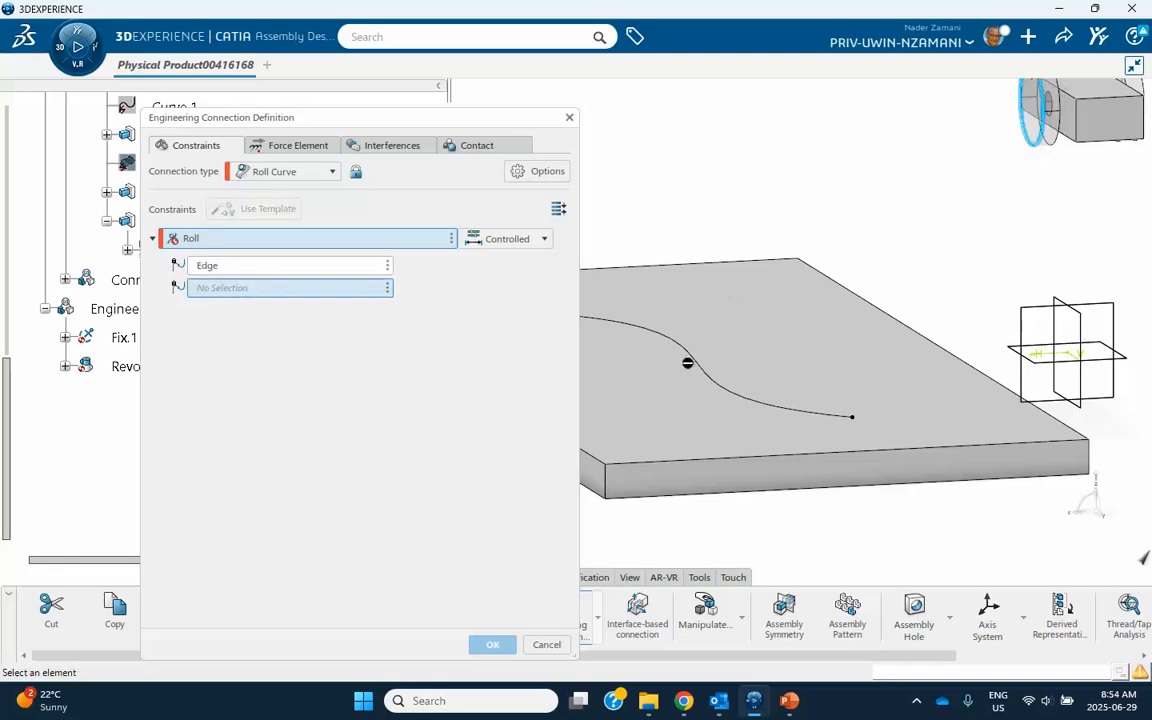
pyautogui.click(692, 360)
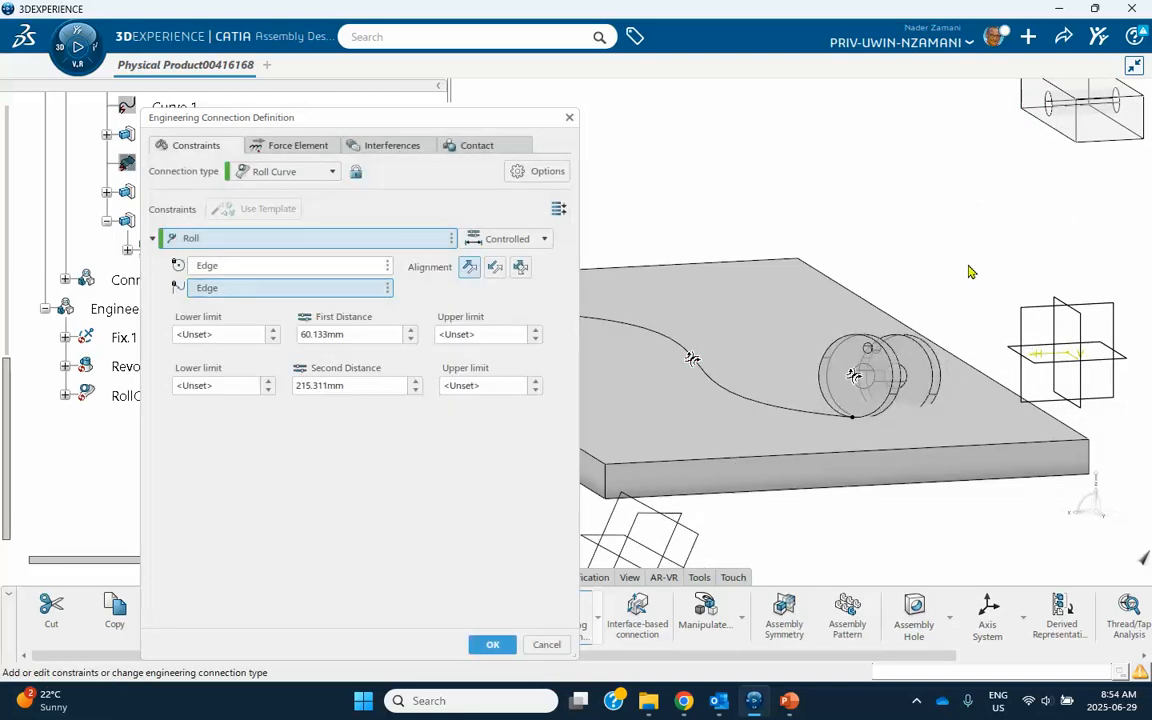
pyautogui.moveTo(800, 238); pyautogui.dragTo(843, 169, button='middle')
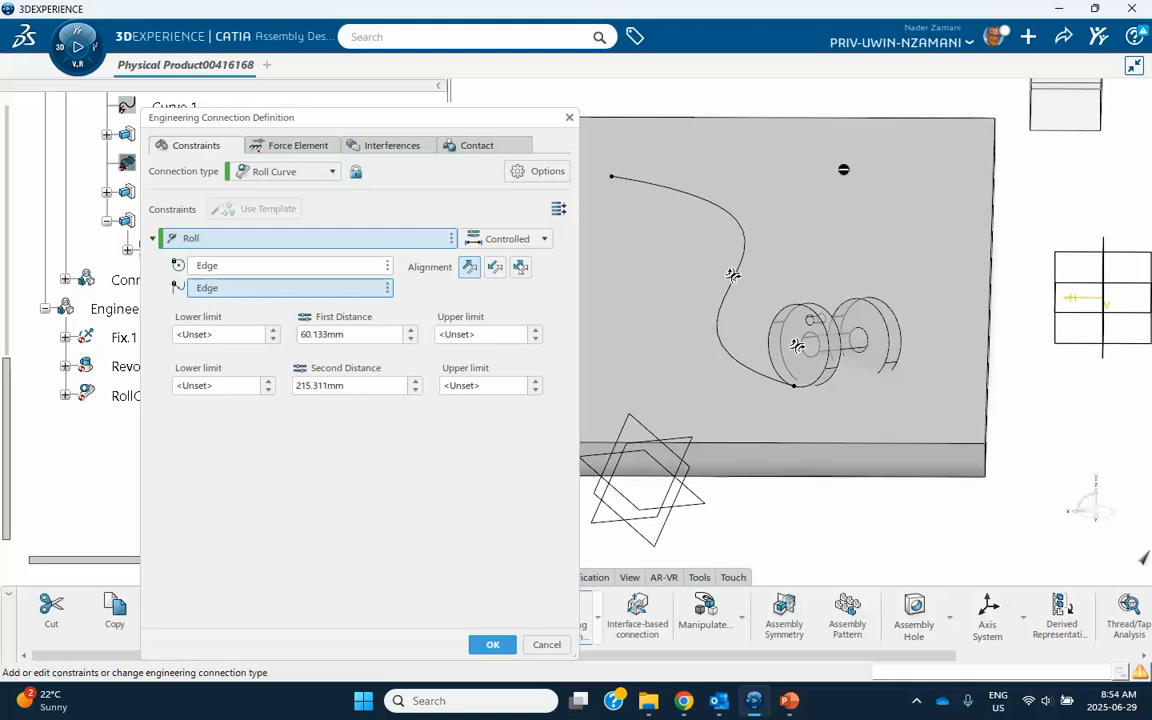
pyautogui.click(492, 645)
pyautogui.click(588, 406)
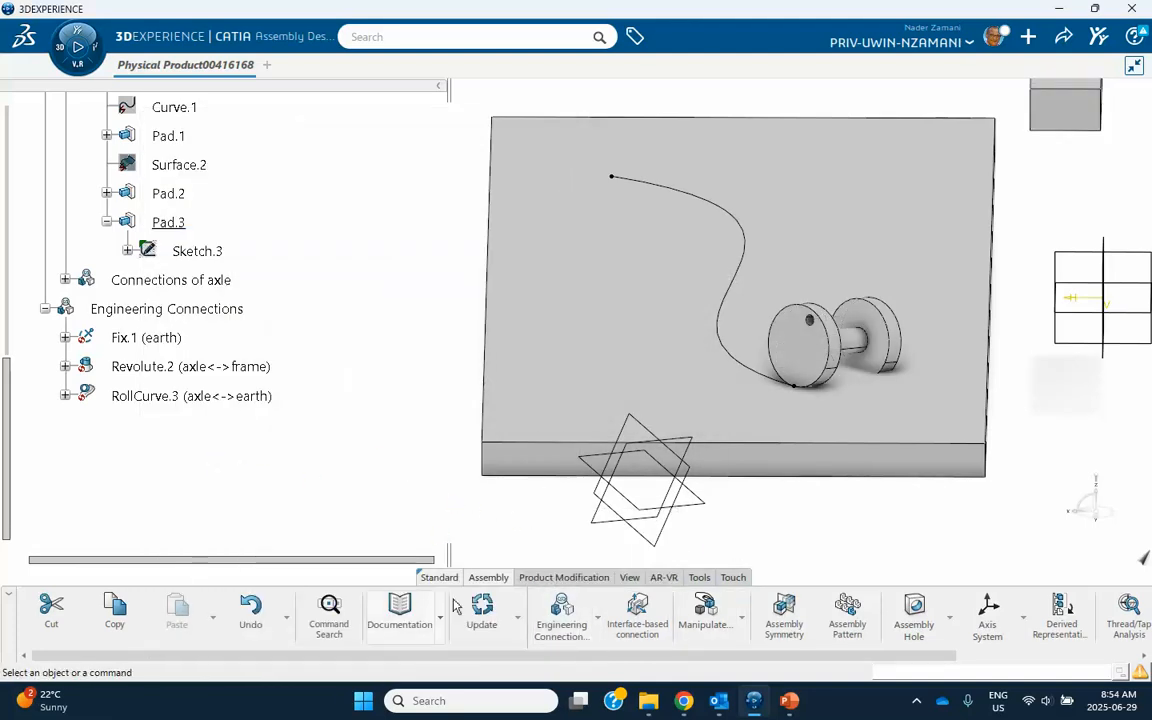
# Create a separate User Defined connection with a Contact constraint between the other disc's cylindrical face and the plate's top face, and update the assembly.
pyautogui.click(597, 617)
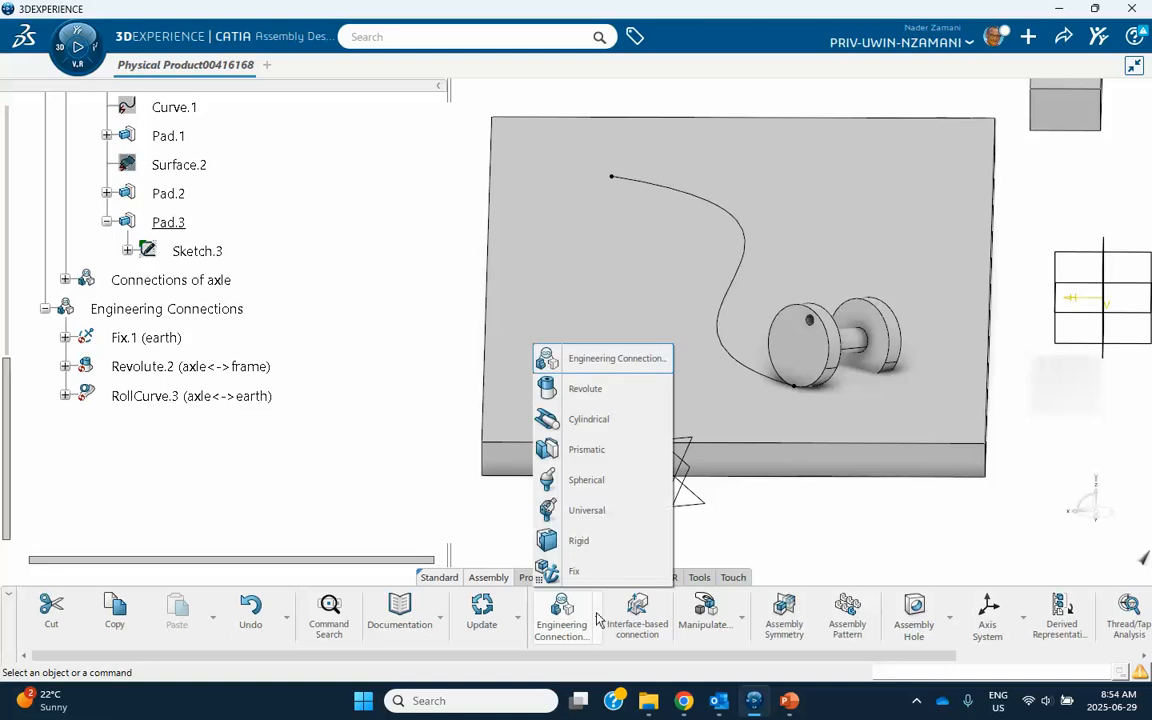
pyautogui.click(590, 360)
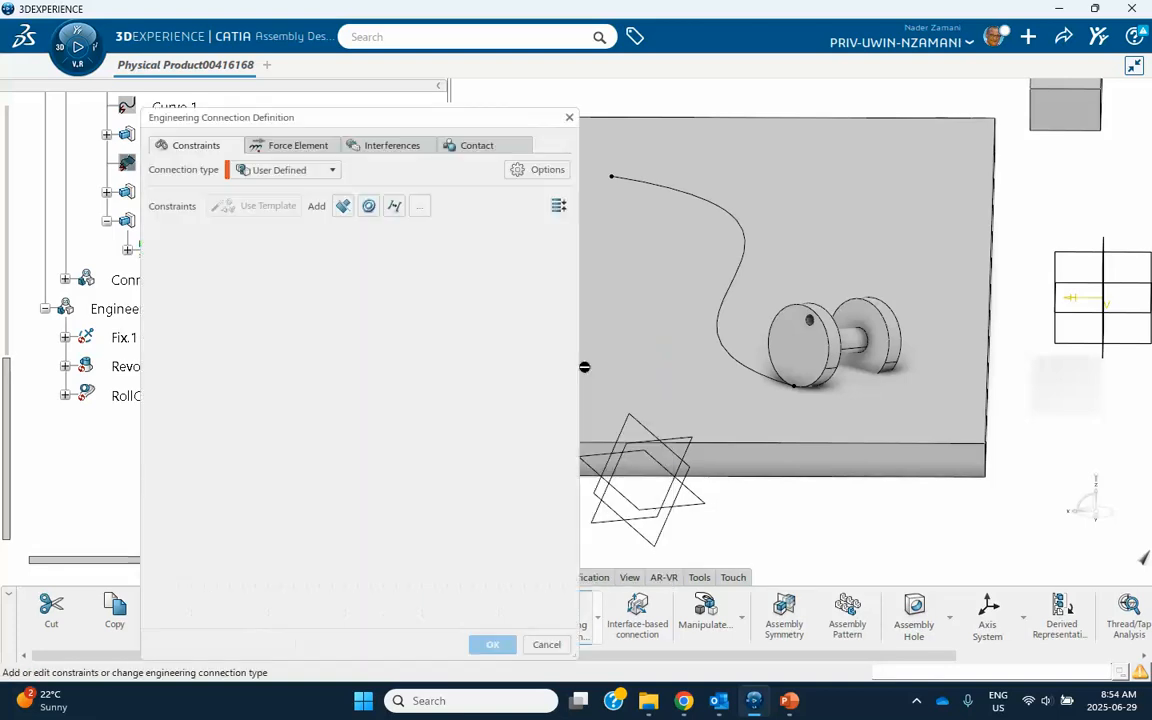
pyautogui.click(343, 207)
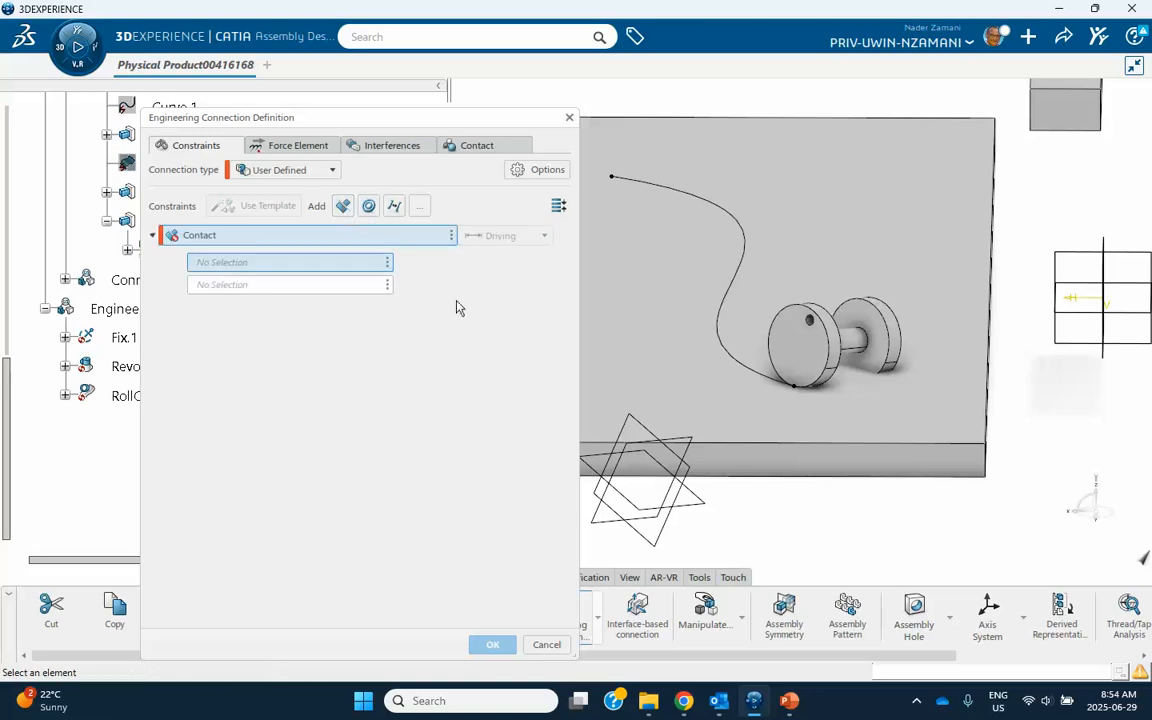
pyautogui.click(903, 328)
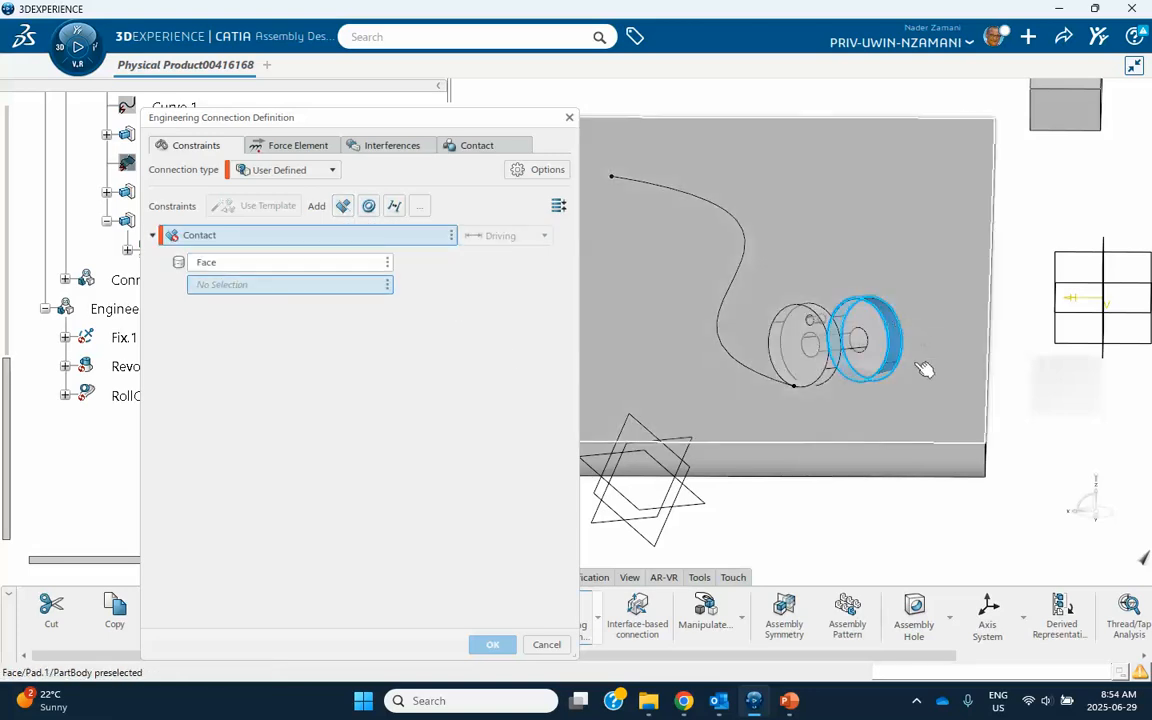
pyautogui.click(926, 390)
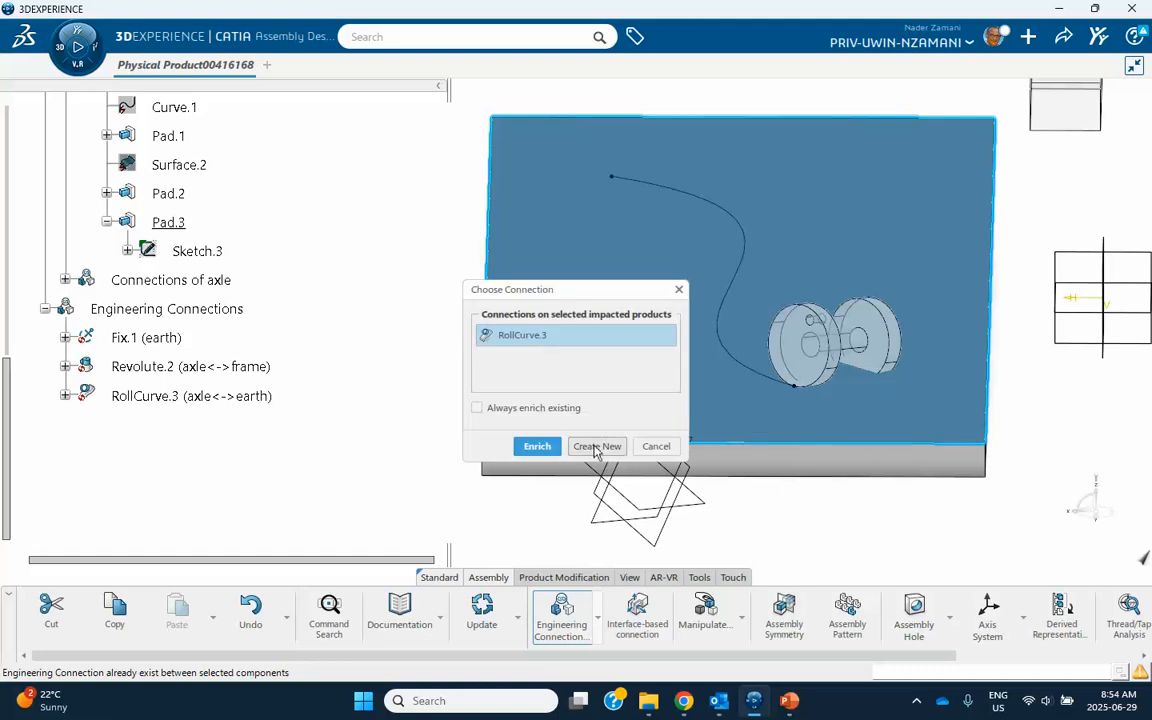
pyautogui.click(596, 446)
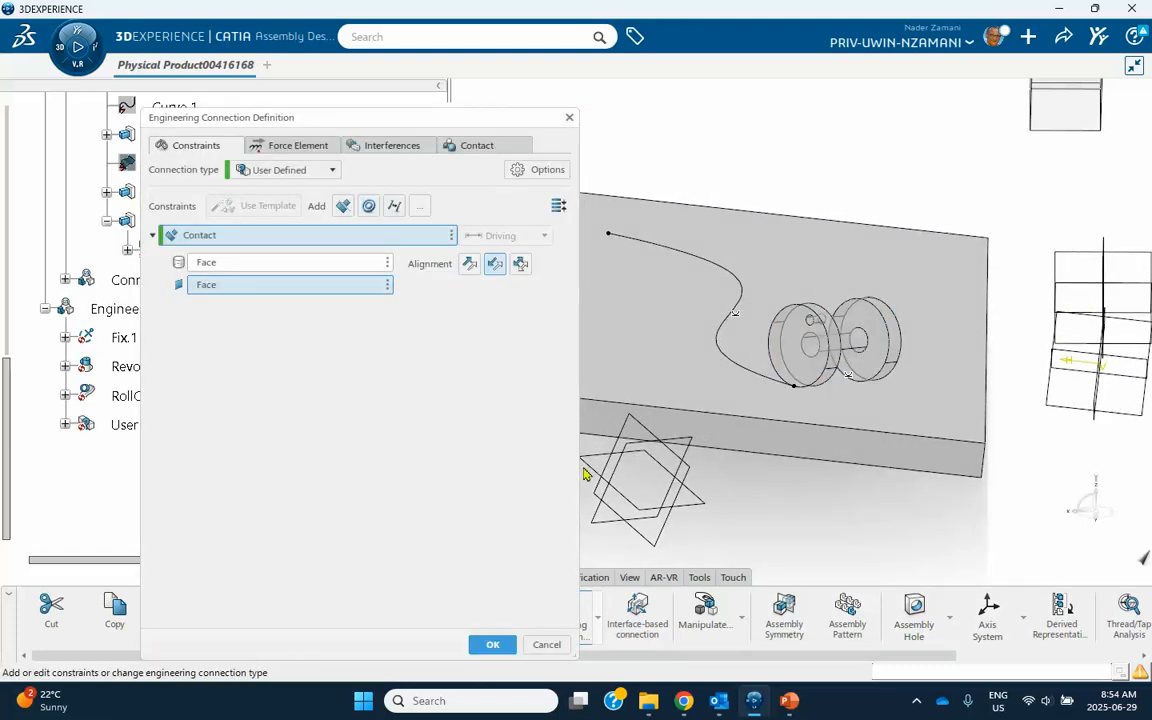
pyautogui.click(492, 645)
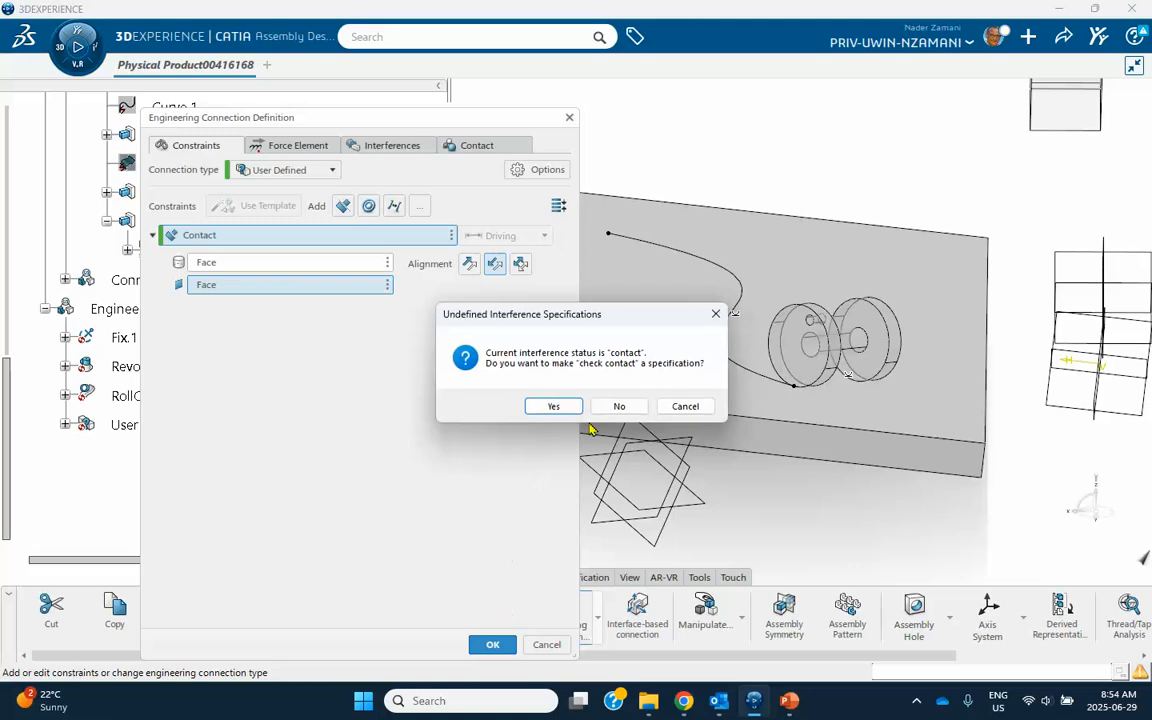
pyautogui.click(617, 406)
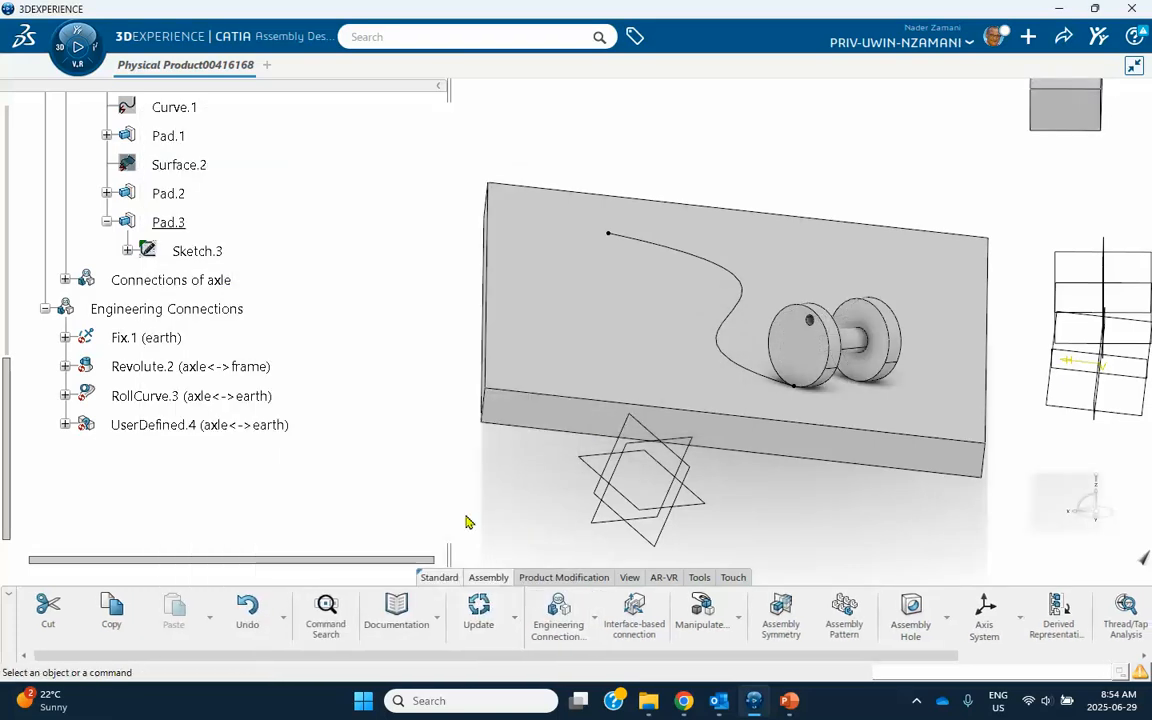
pyautogui.click(473, 608)
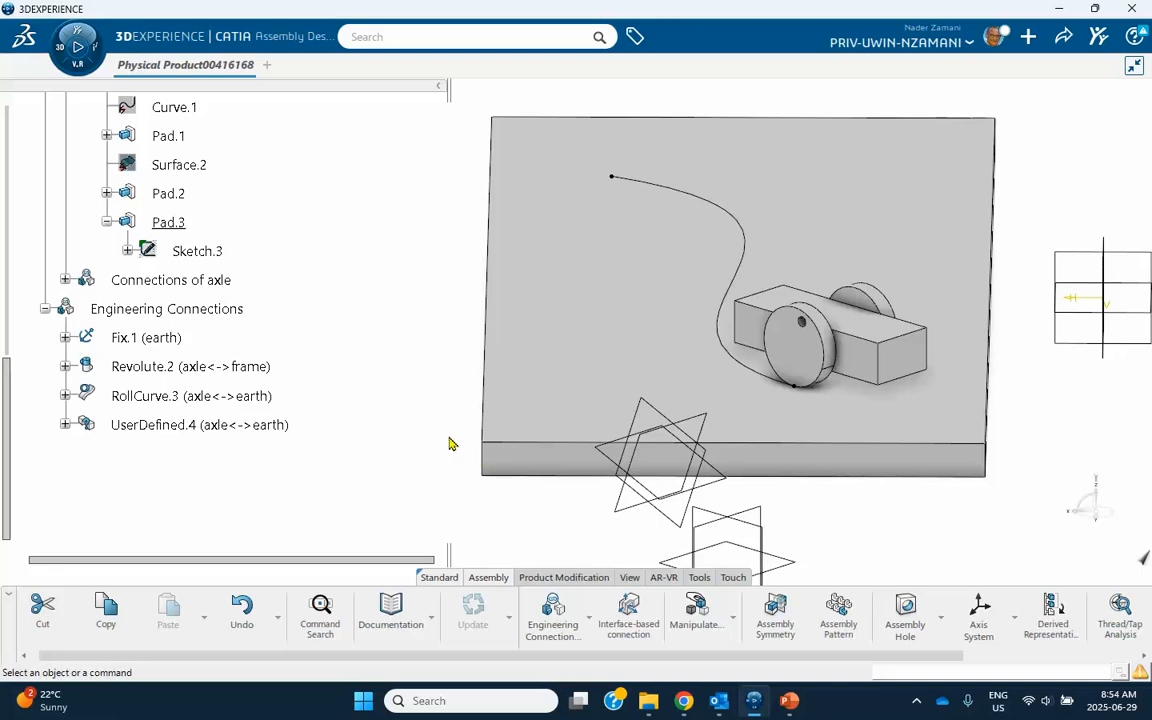
# Delete the User Defined contact connection between the axle and the earth plate.
pyautogui.moveTo(494, 499); pyautogui.dragTo(437, 443, button='middle')
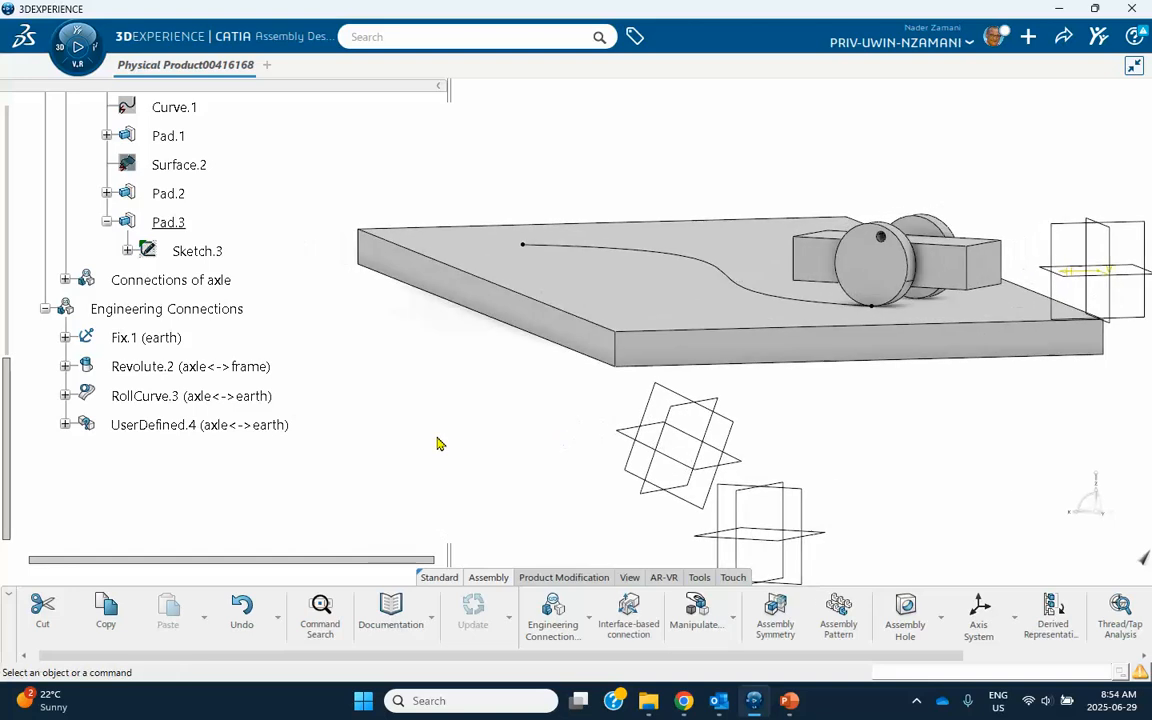
pyautogui.rightClick(200, 426)
pyautogui.moveTo(217, 418)
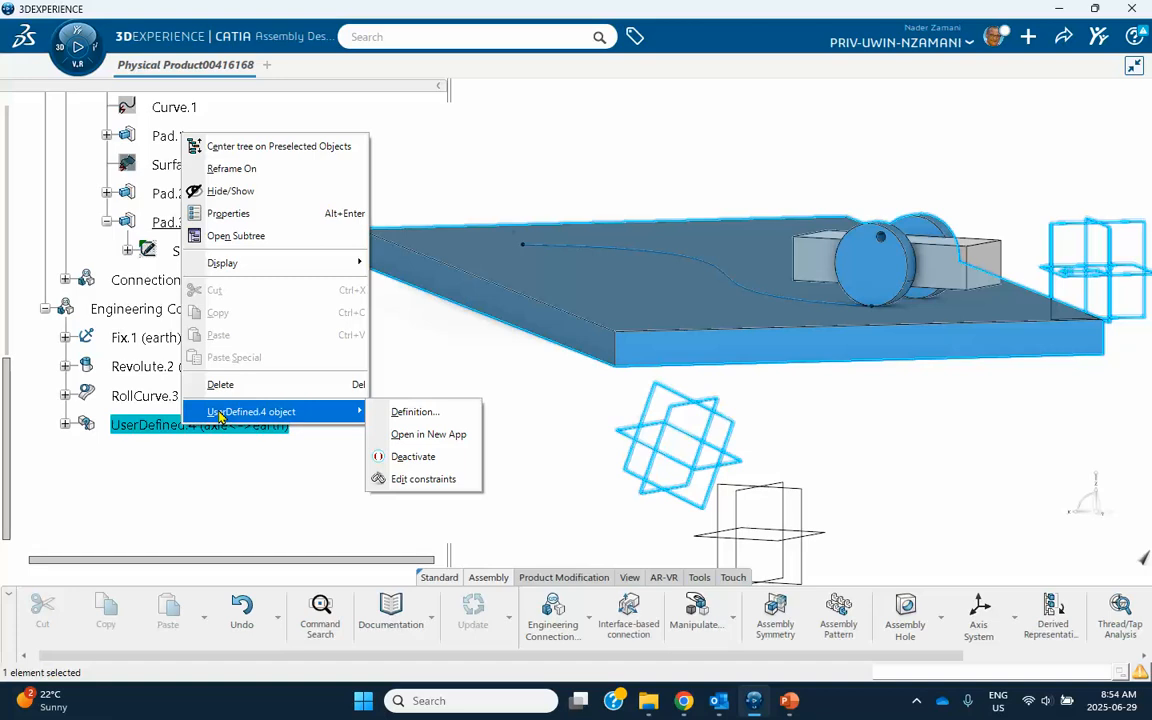
pyautogui.click(221, 384)
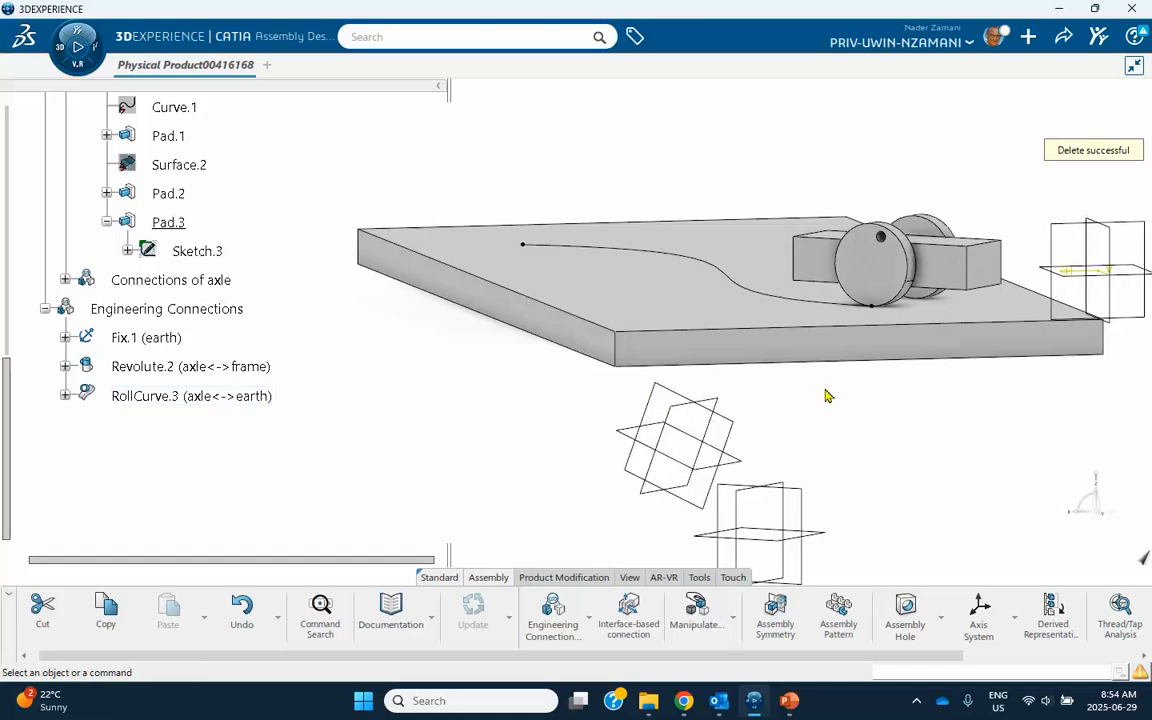
pyautogui.moveTo(843, 375); pyautogui.dragTo(765, 195, button='middle')
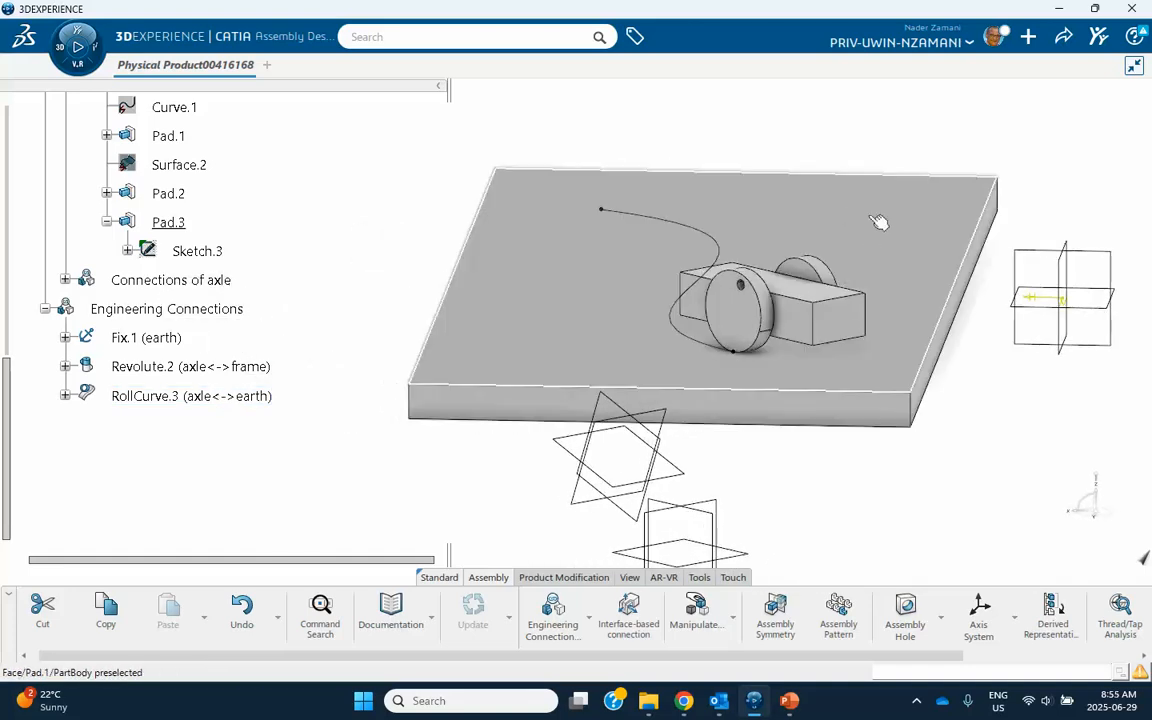
pyautogui.moveTo(615, 335); pyautogui.dragTo(598, 404, button='middle')
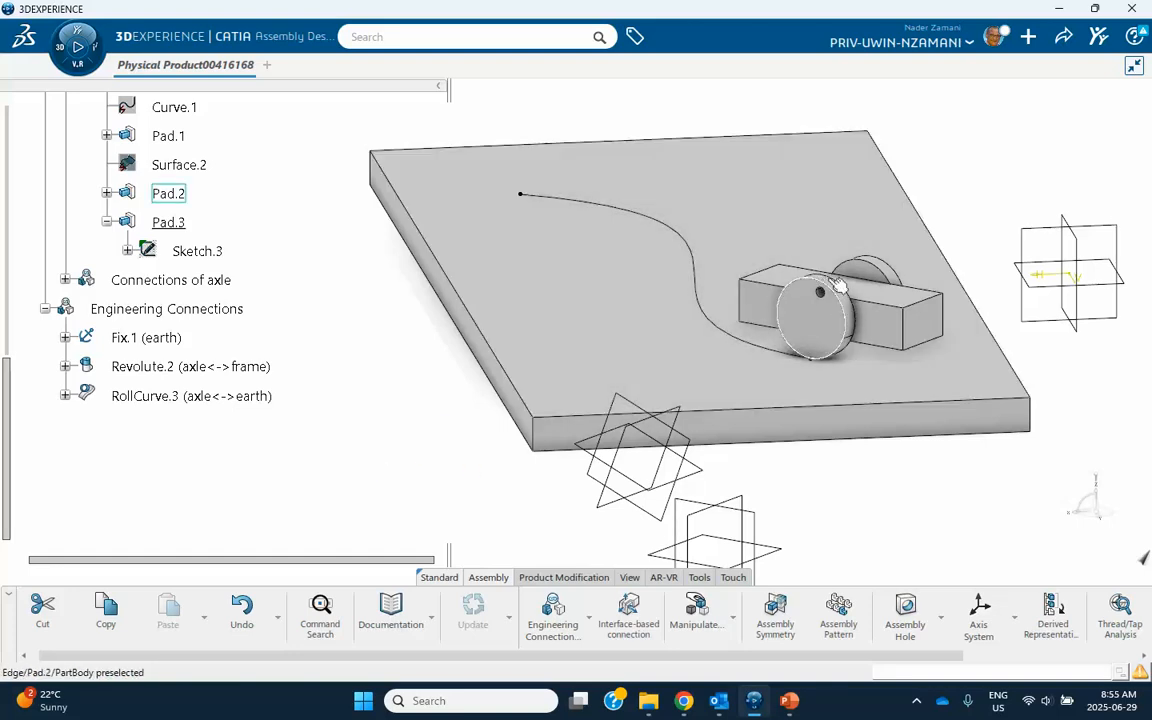
pyautogui.moveTo(905, 302); pyautogui.dragTo(807, 233, button='middle')
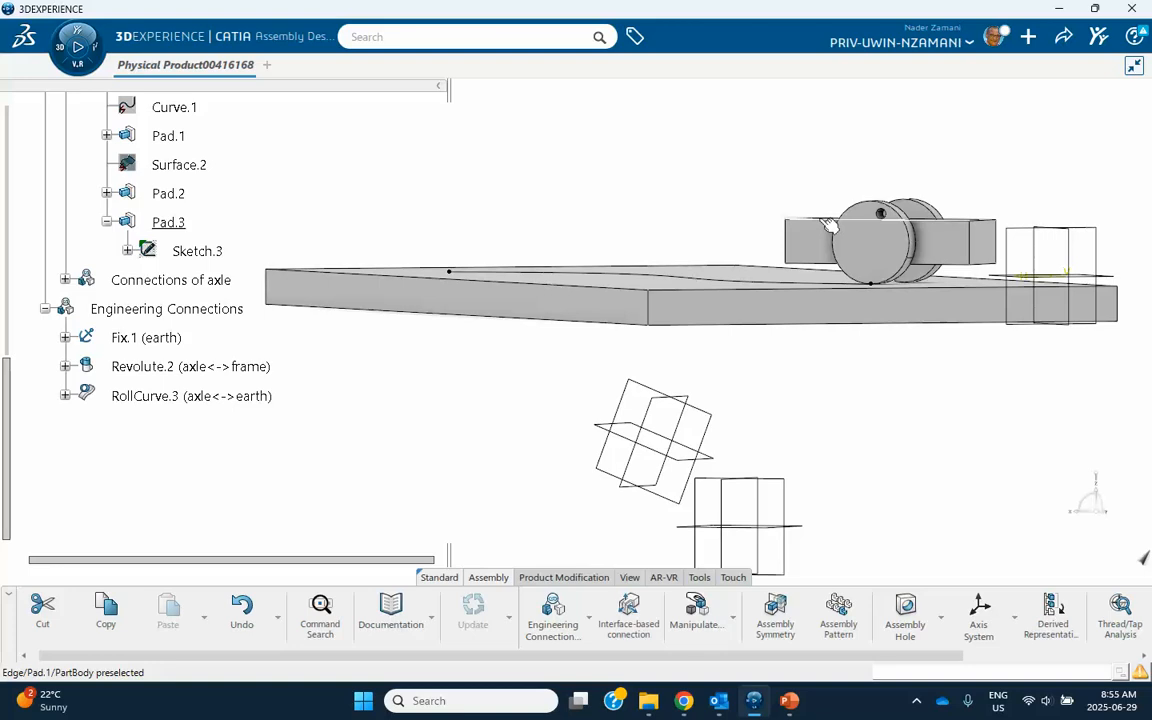
pyautogui.moveTo(818, 249); pyautogui.dragTo(638, 337, button='middle')
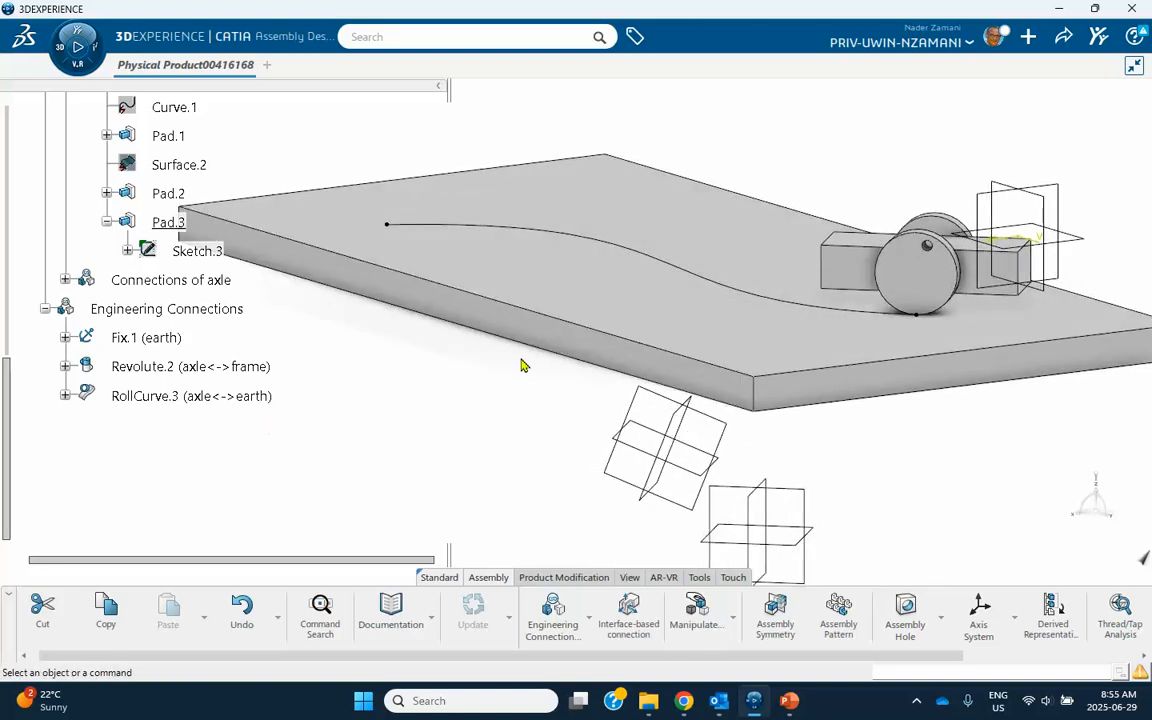
# Activate the earth part's 3D shape for editing in Part Design.
pyautogui.scroll(10, 90, 334)
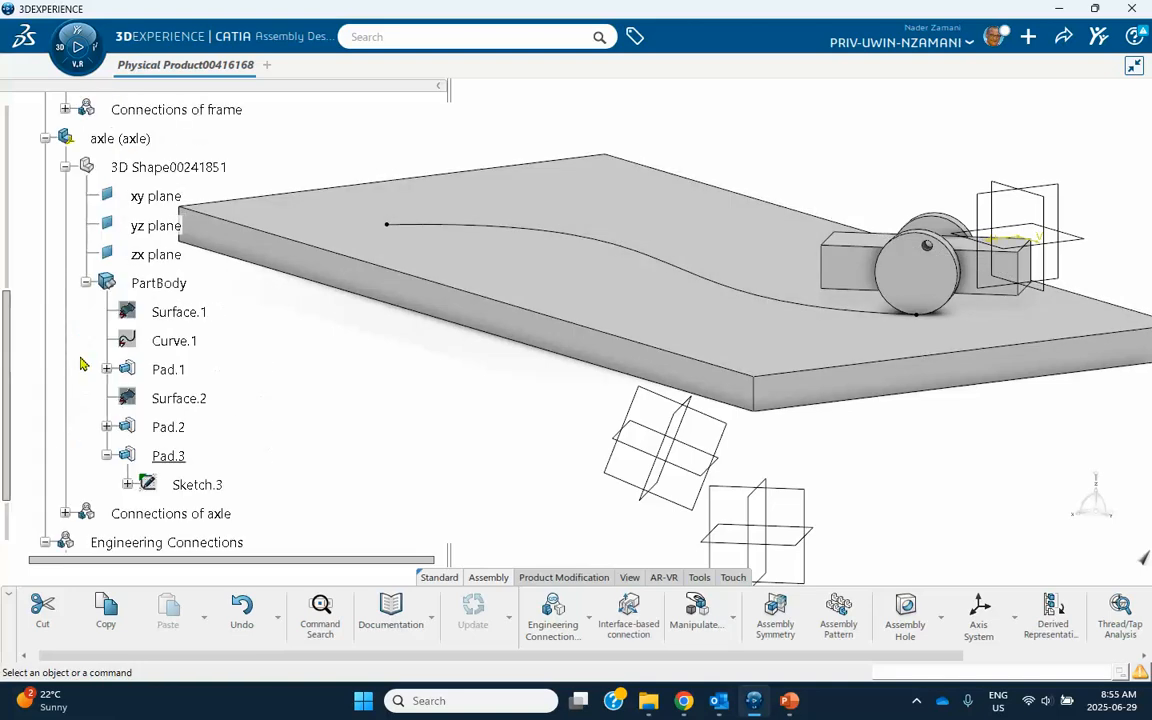
pyautogui.scroll(2, 135, 390)
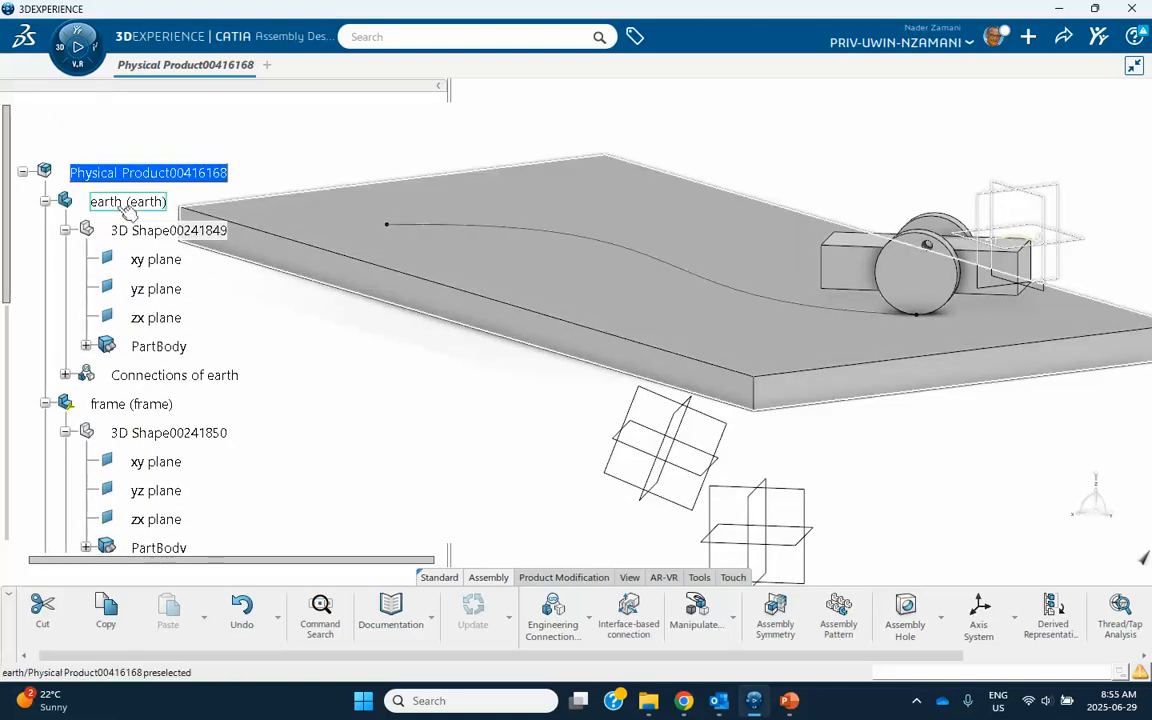
pyautogui.doubleClick(135, 230)
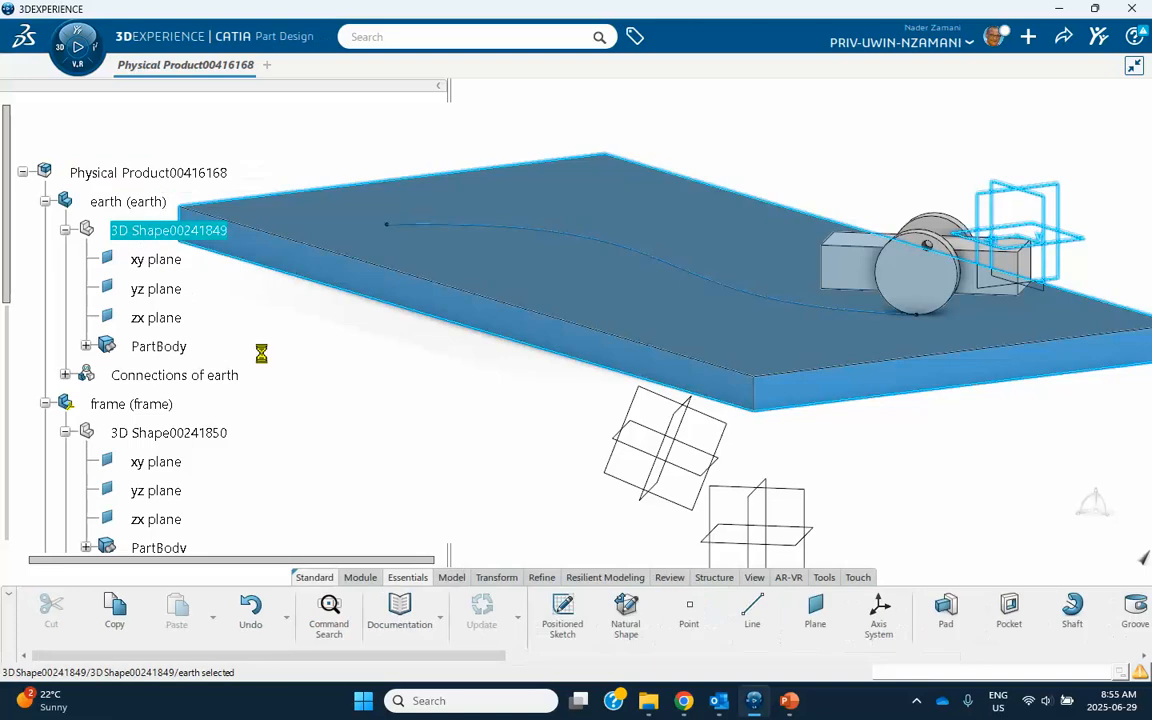
pyautogui.click(275, 362)
pyautogui.moveTo(437, 377); pyautogui.dragTo(396, 380, button='middle')
# Create a reference plane in the earth part through three points, using three corner vertices of the frame block's top face.
pyautogui.click(815, 605)
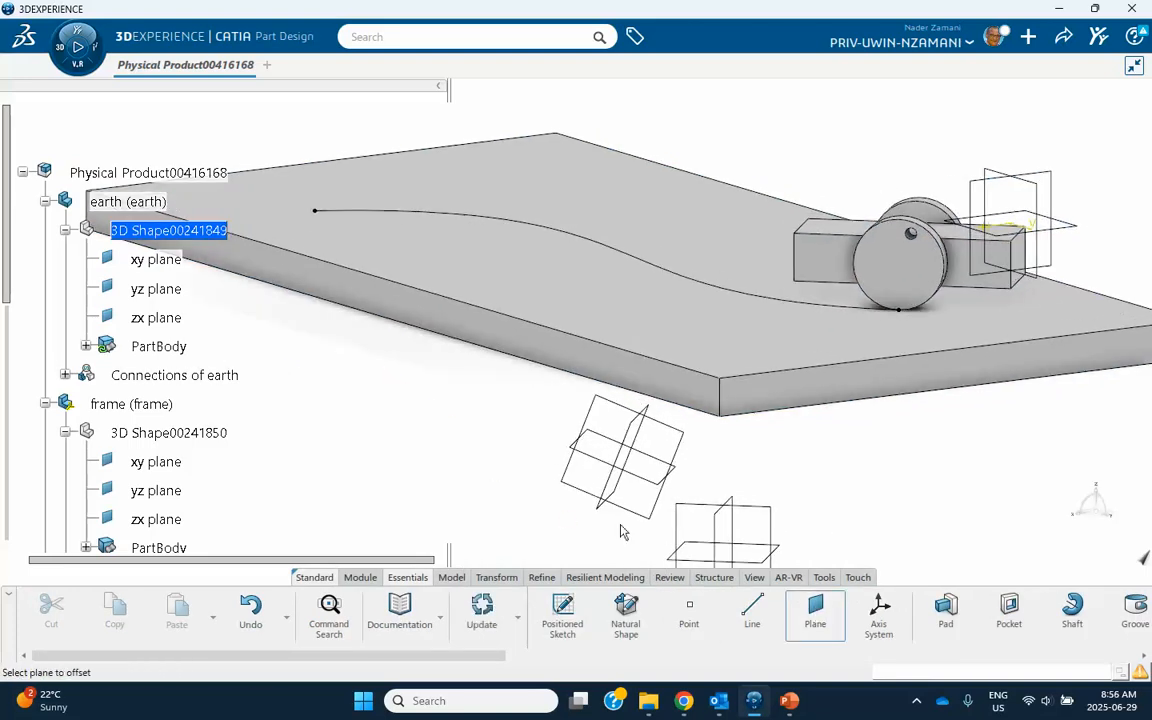
pyautogui.moveTo(990, 208); pyautogui.dragTo(360, 349)
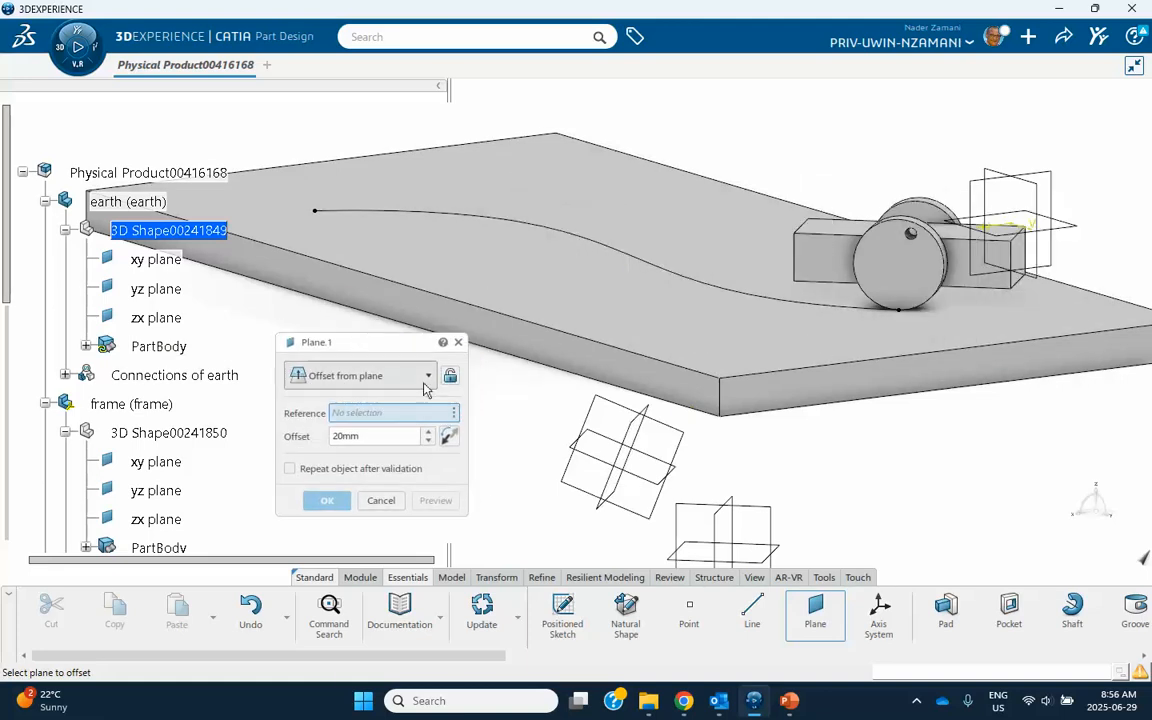
pyautogui.click(405, 375)
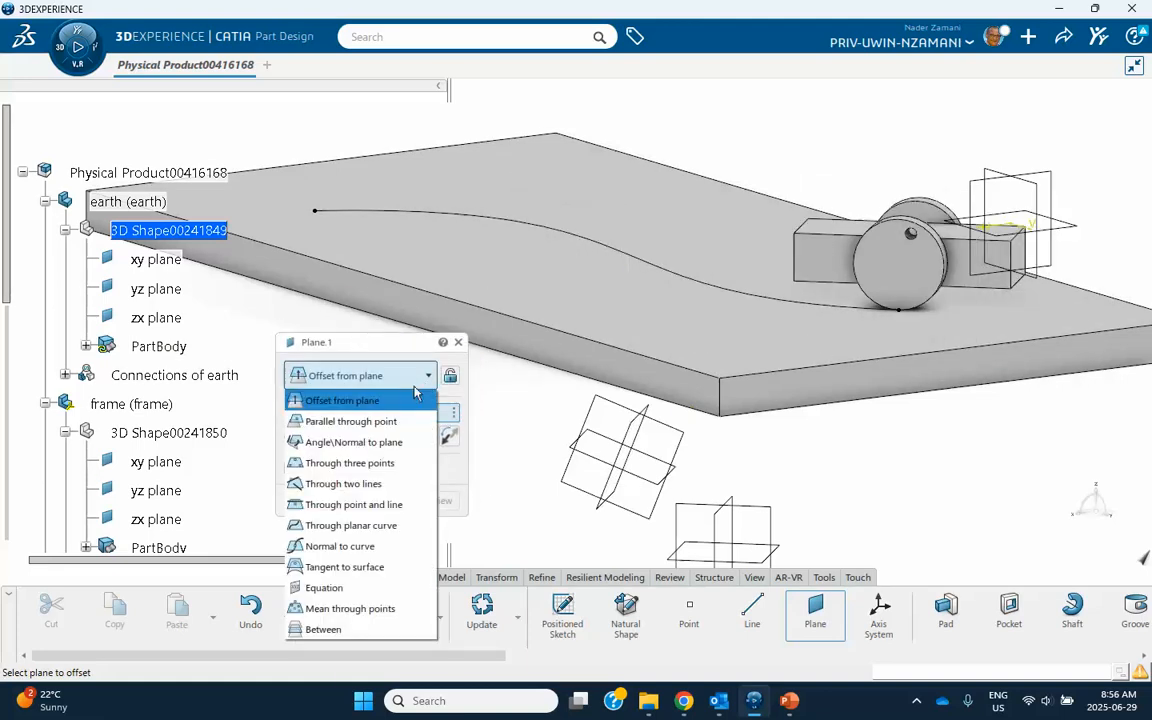
pyautogui.click(386, 464)
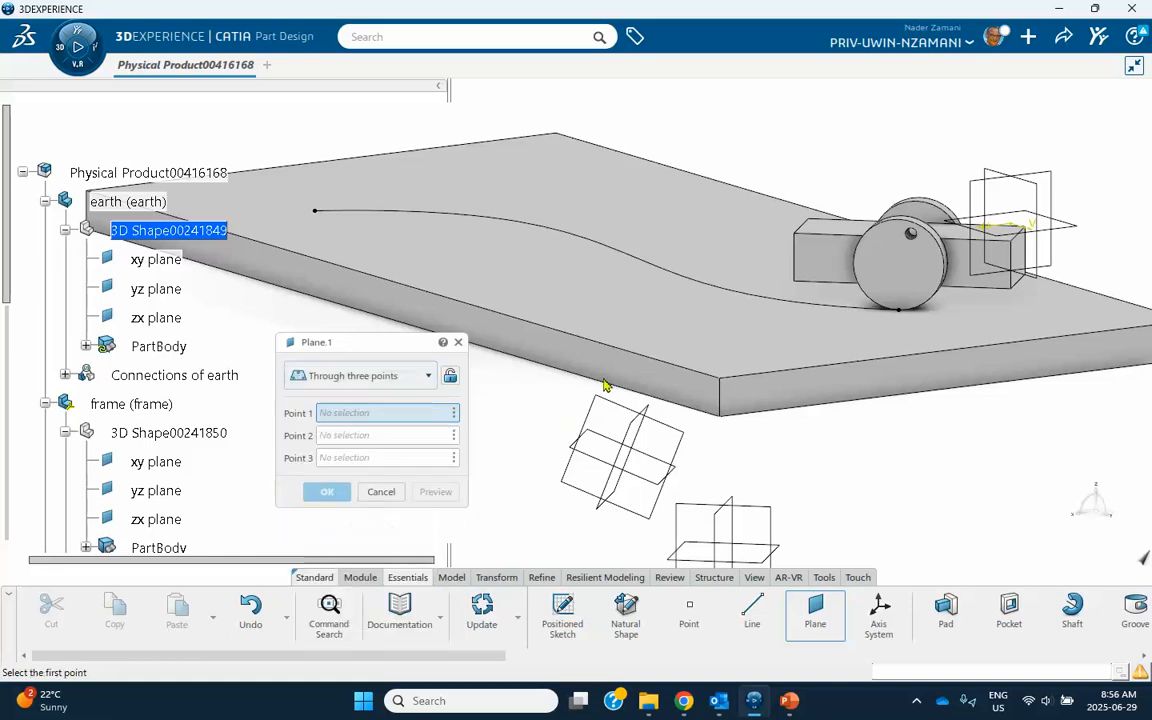
pyautogui.click(499, 234)
pyautogui.moveTo(661, 234); pyautogui.dragTo(520, 152, button='middle')
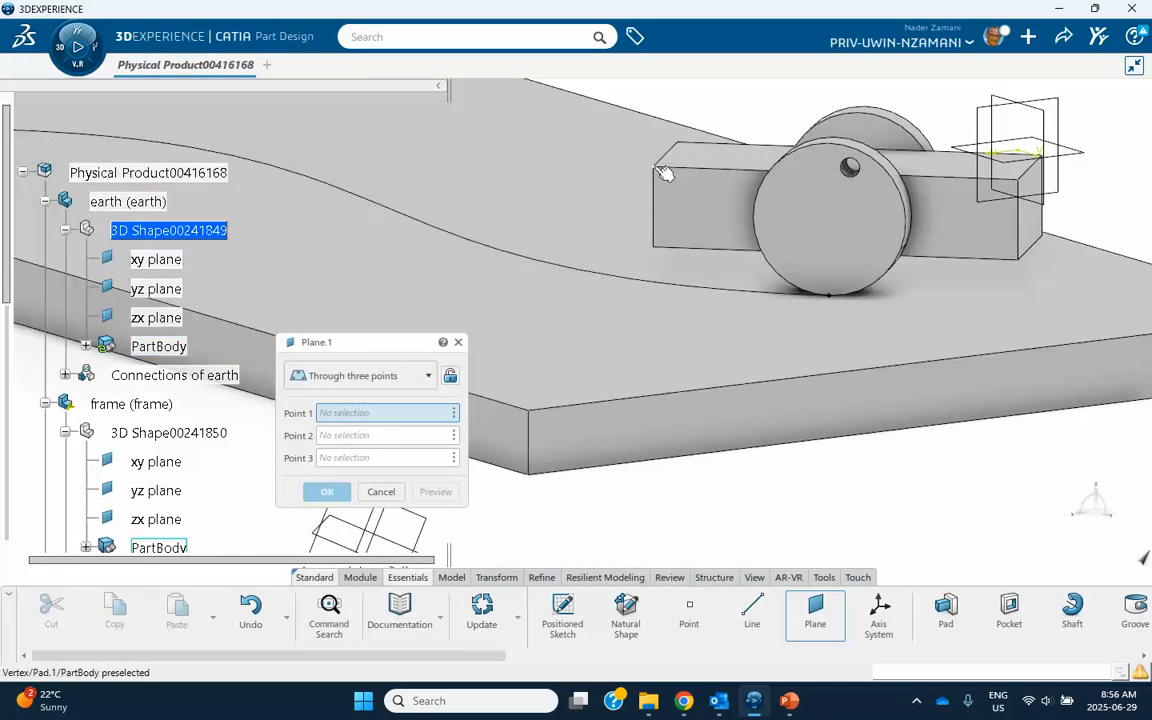
pyautogui.click(663, 173)
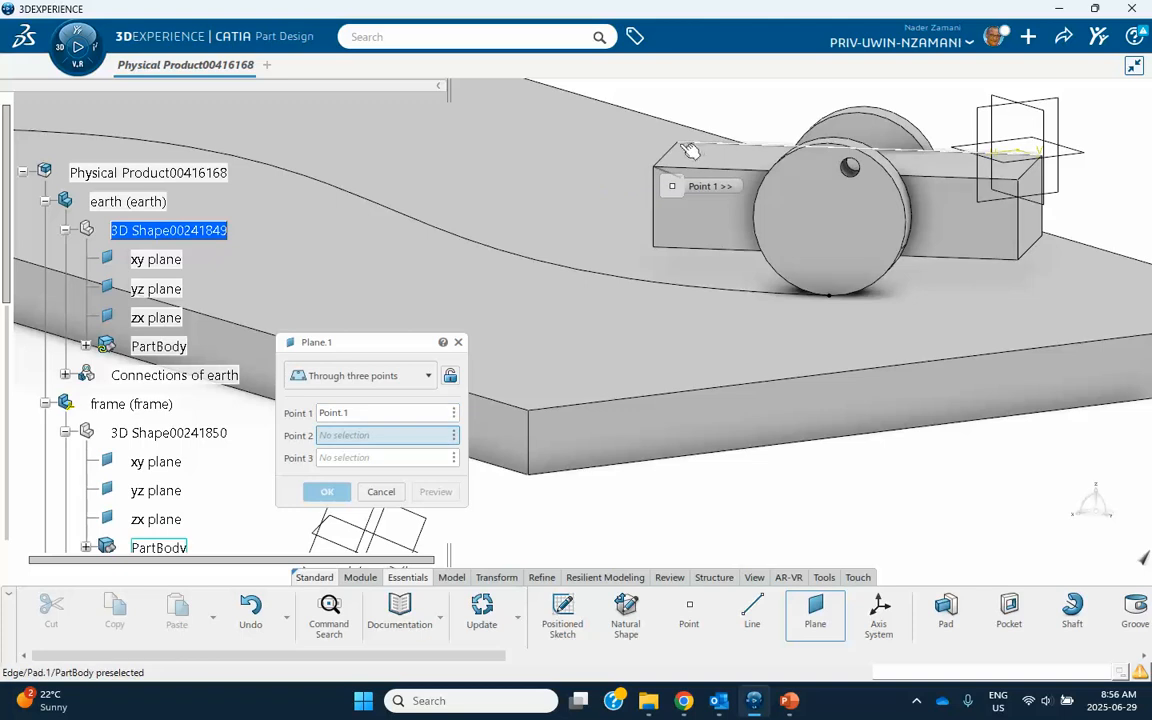
pyautogui.click(684, 144)
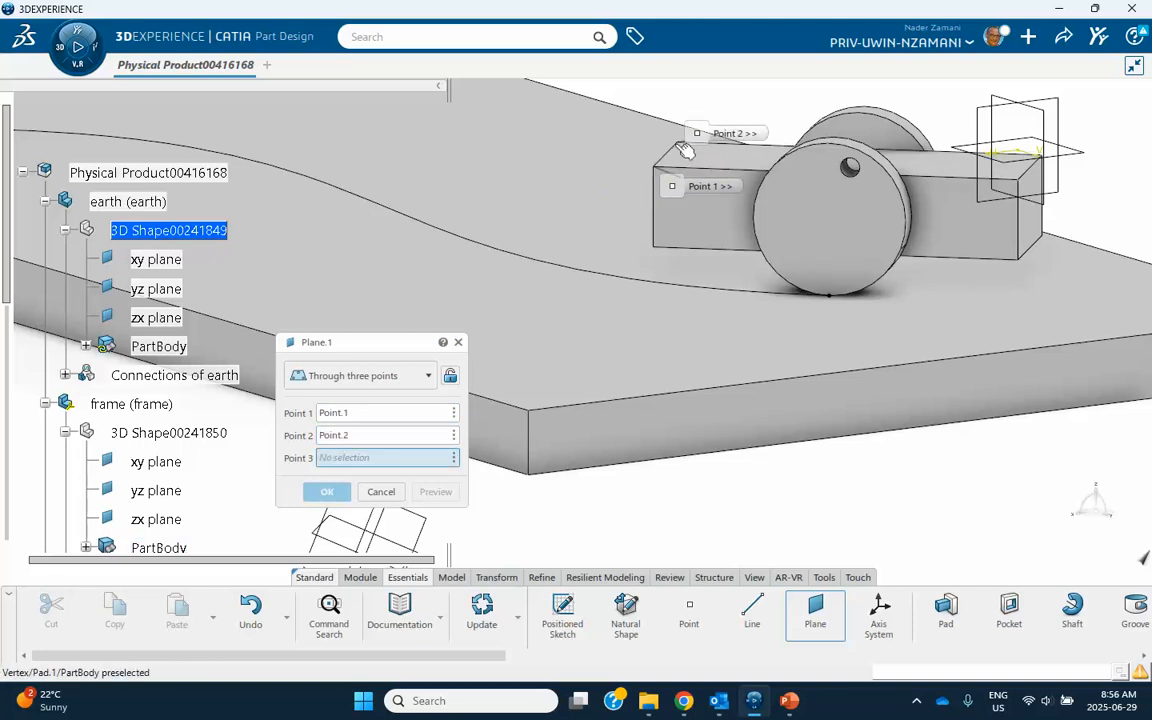
pyautogui.click(1021, 183)
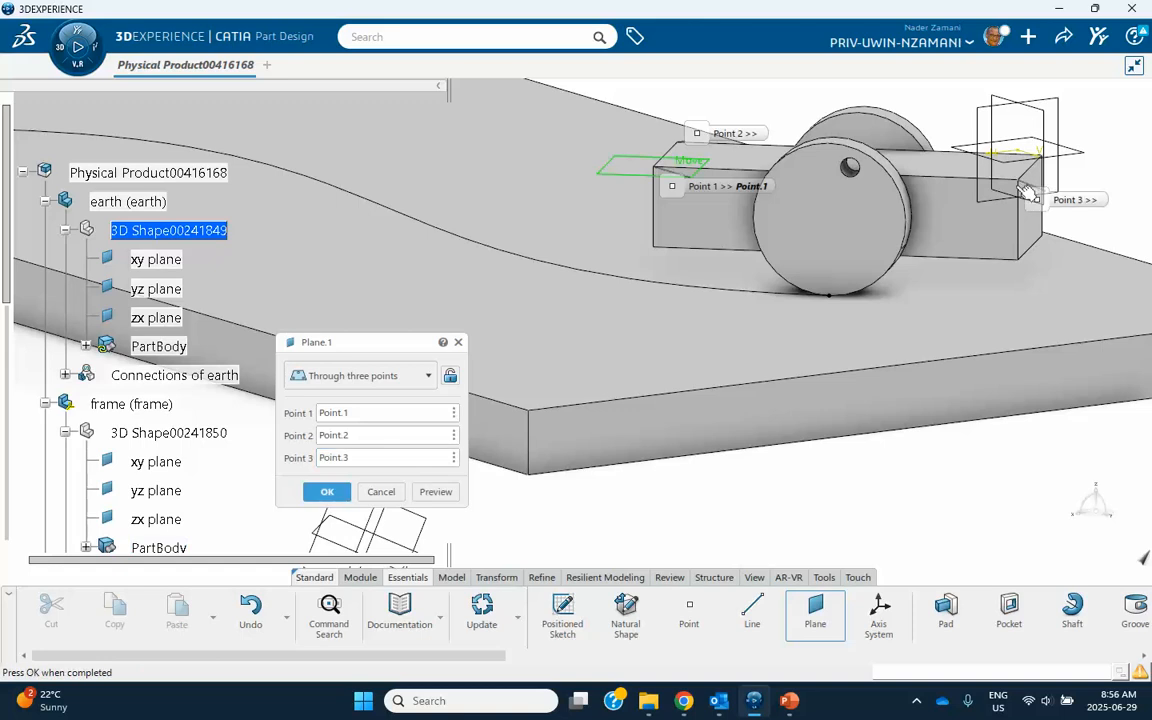
pyautogui.click(330, 491)
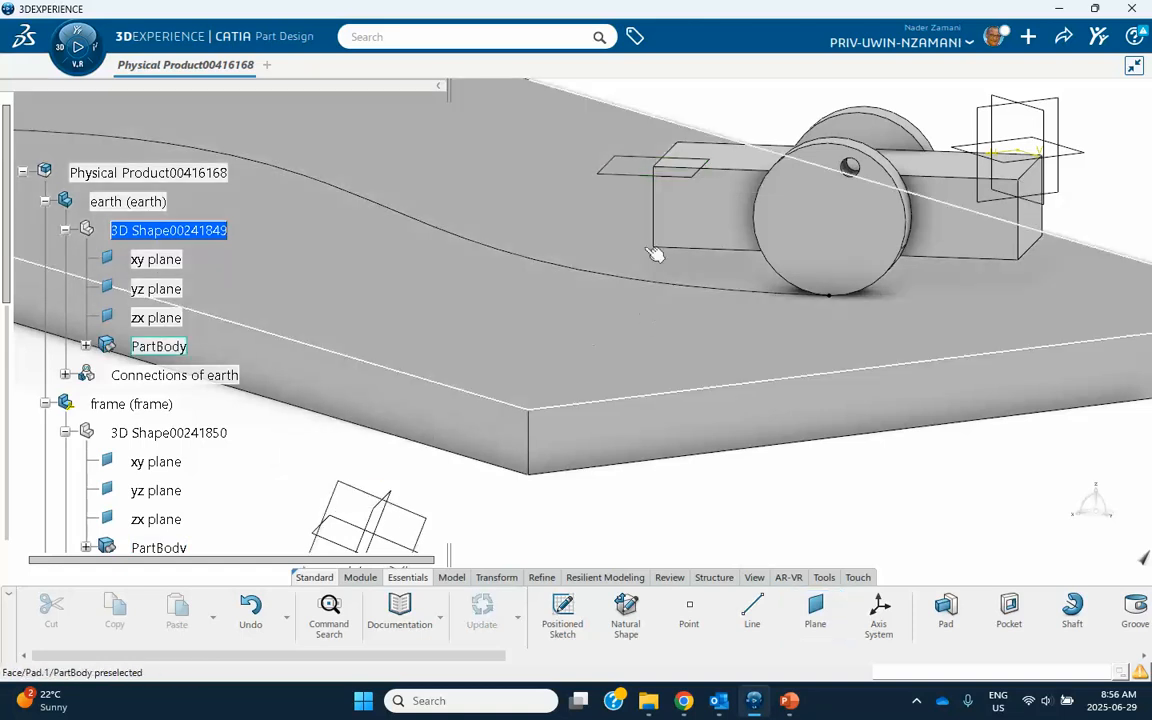
# Expand the earth's PartBody to check the new plane, and reactivate the root product for assembly work.
pyautogui.moveTo(549, 256); pyautogui.dragTo(548, 340, button='middle')
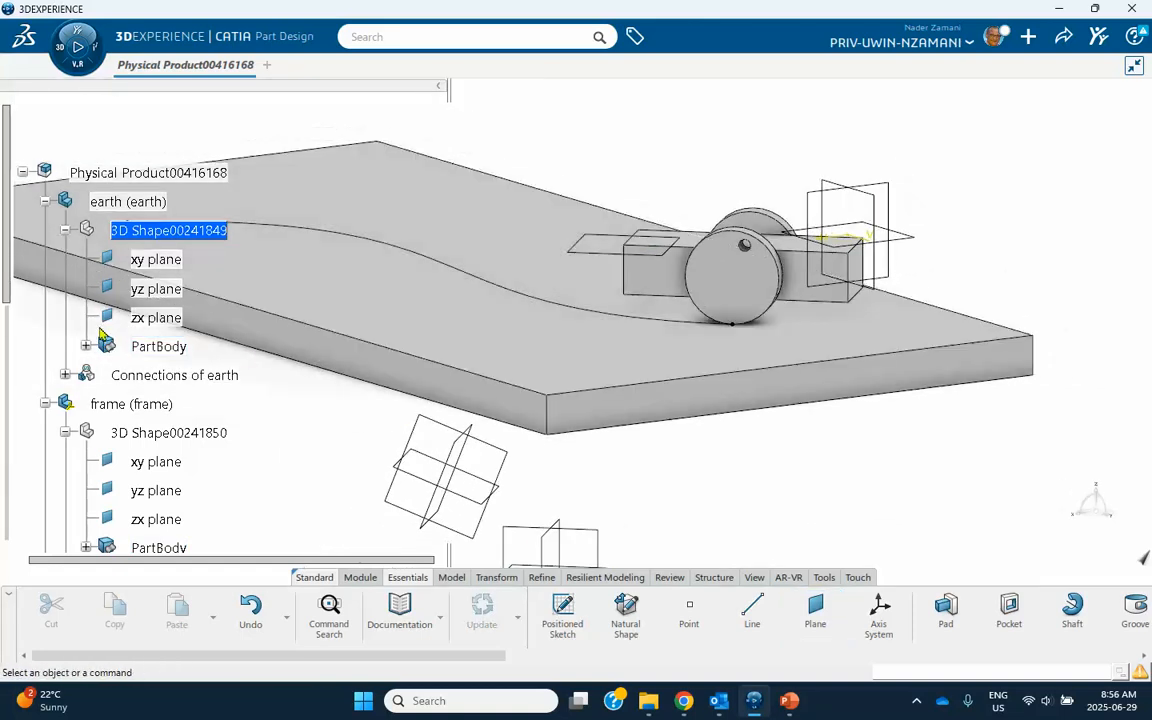
pyautogui.click(86, 346)
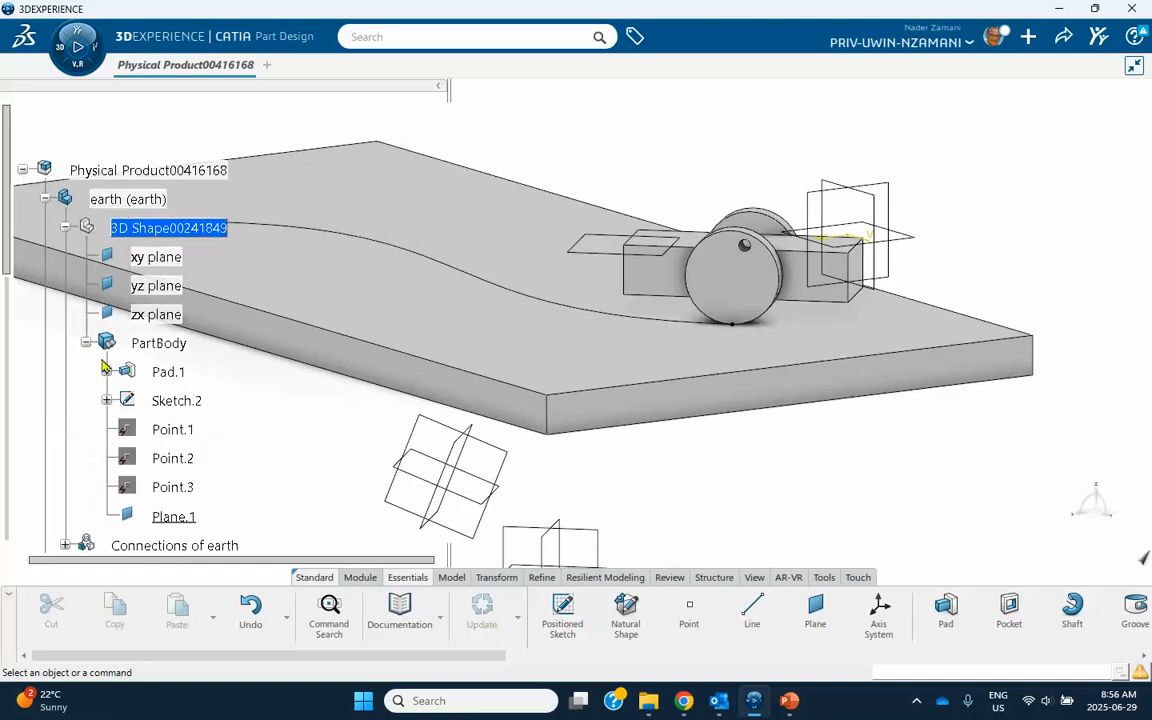
pyautogui.scroll(-2, 100, 340)
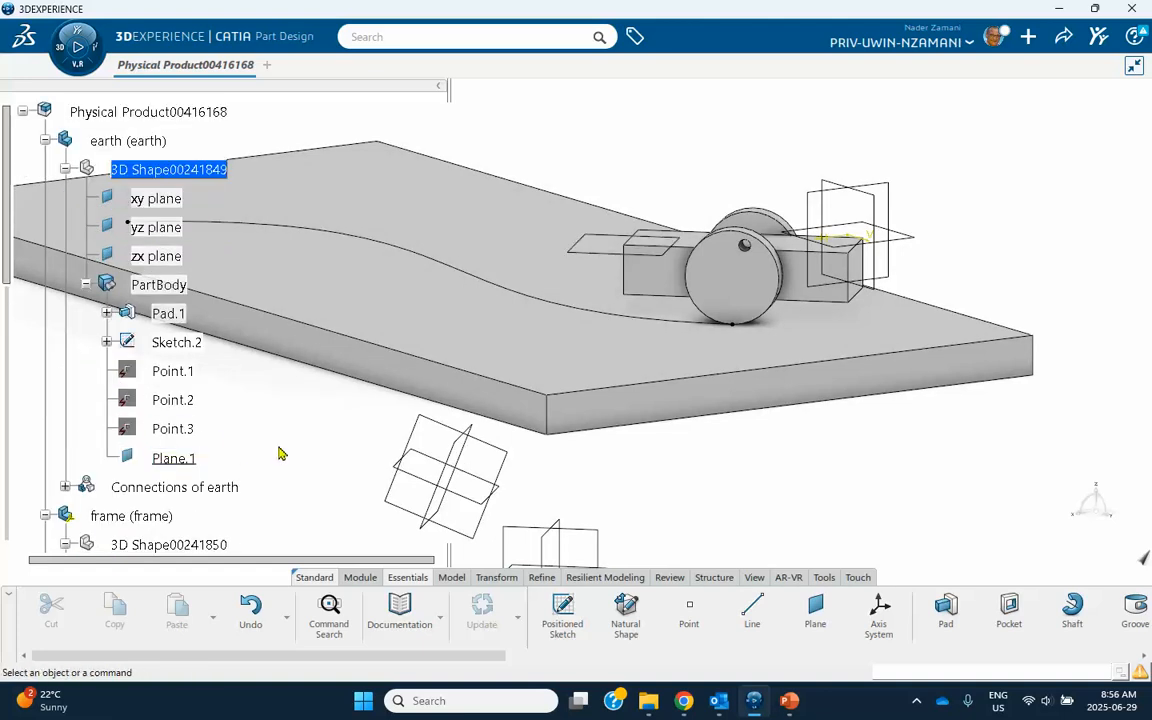
pyautogui.scroll(4, 204, 371)
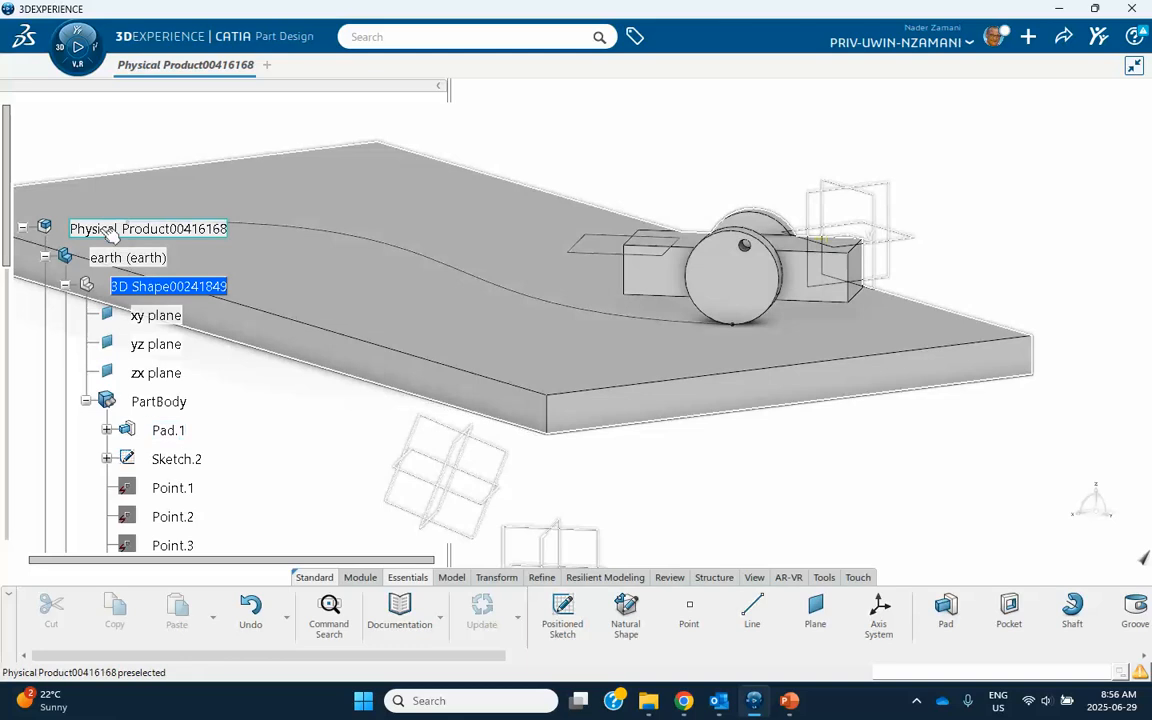
pyautogui.doubleClick(110, 232)
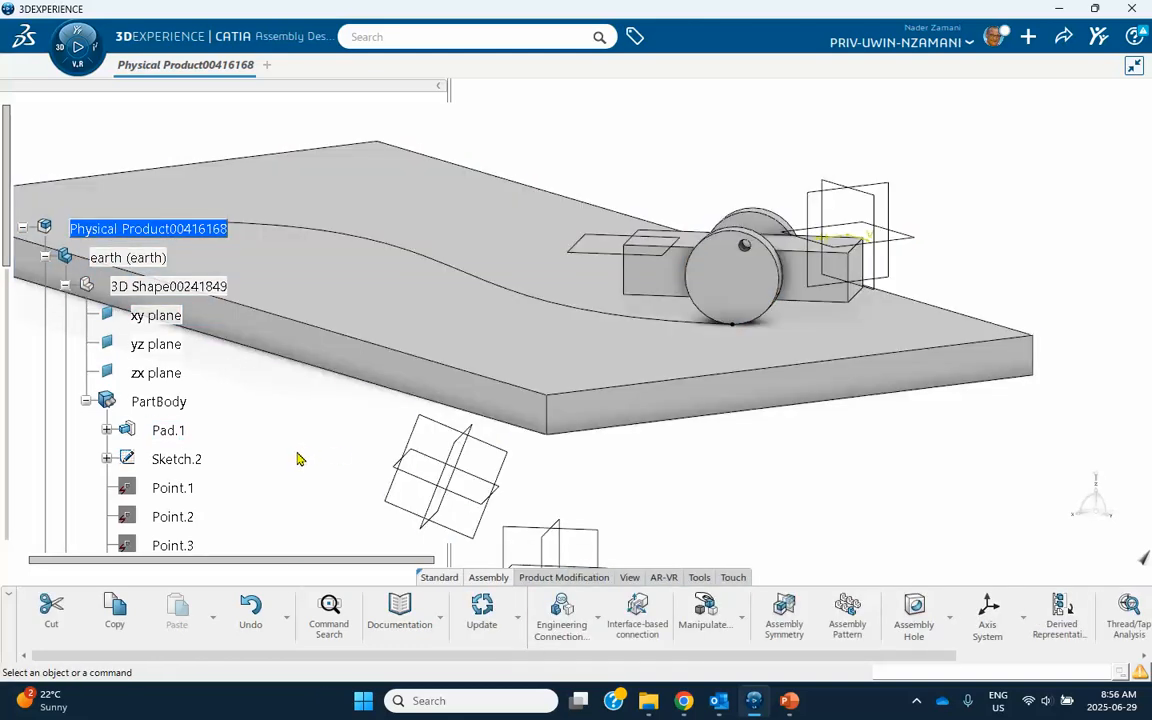
# Create a Planar engineering connection with a Contact constraint between the earth's new plane and the frame block's top face, without an interference specification.
pyautogui.moveTo(296, 453); pyautogui.dragTo(316, 434, button='middle')
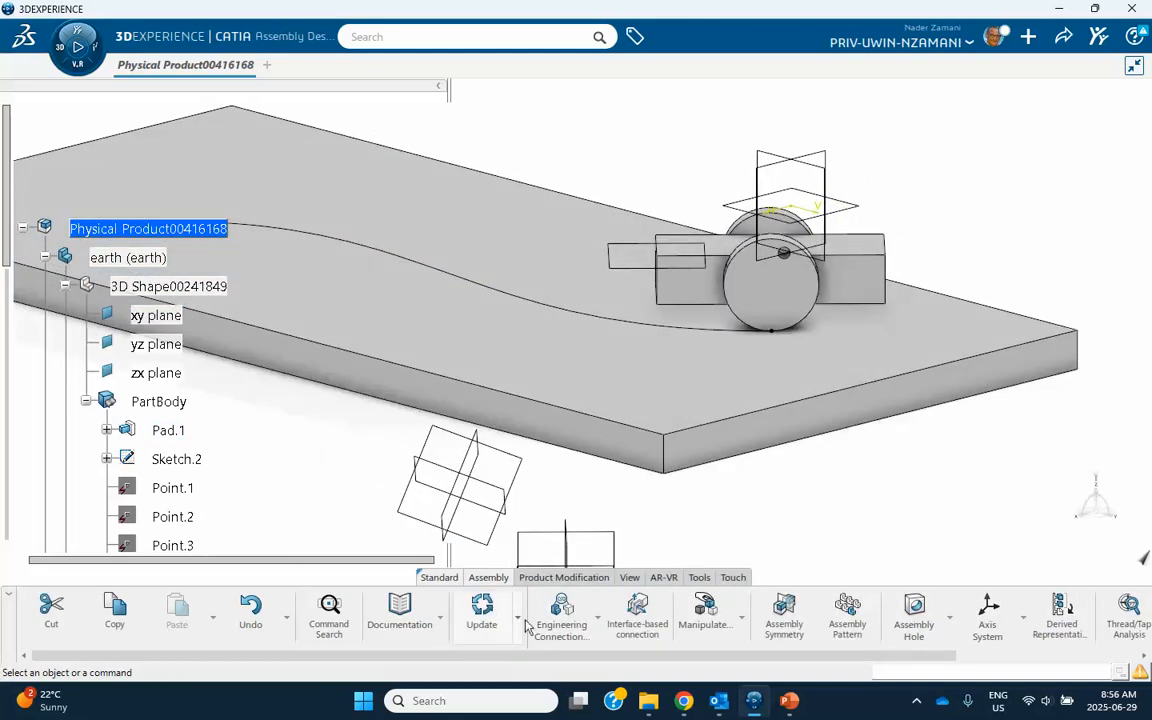
pyautogui.click(597, 620)
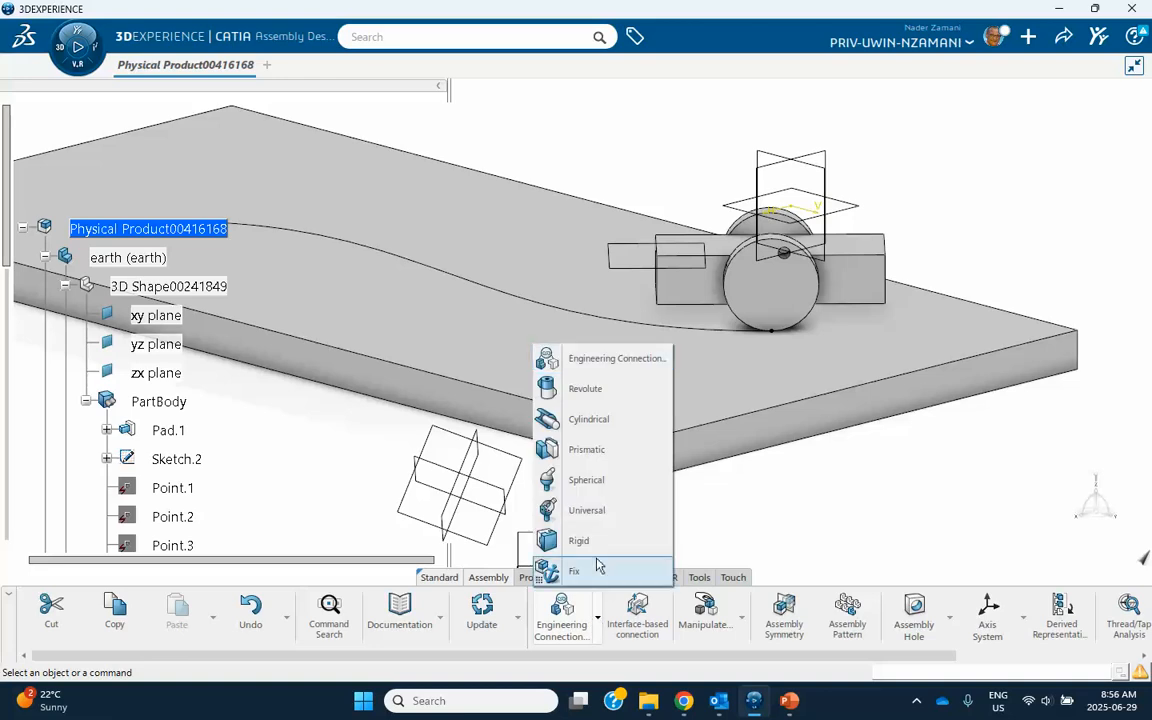
pyautogui.click(586, 362)
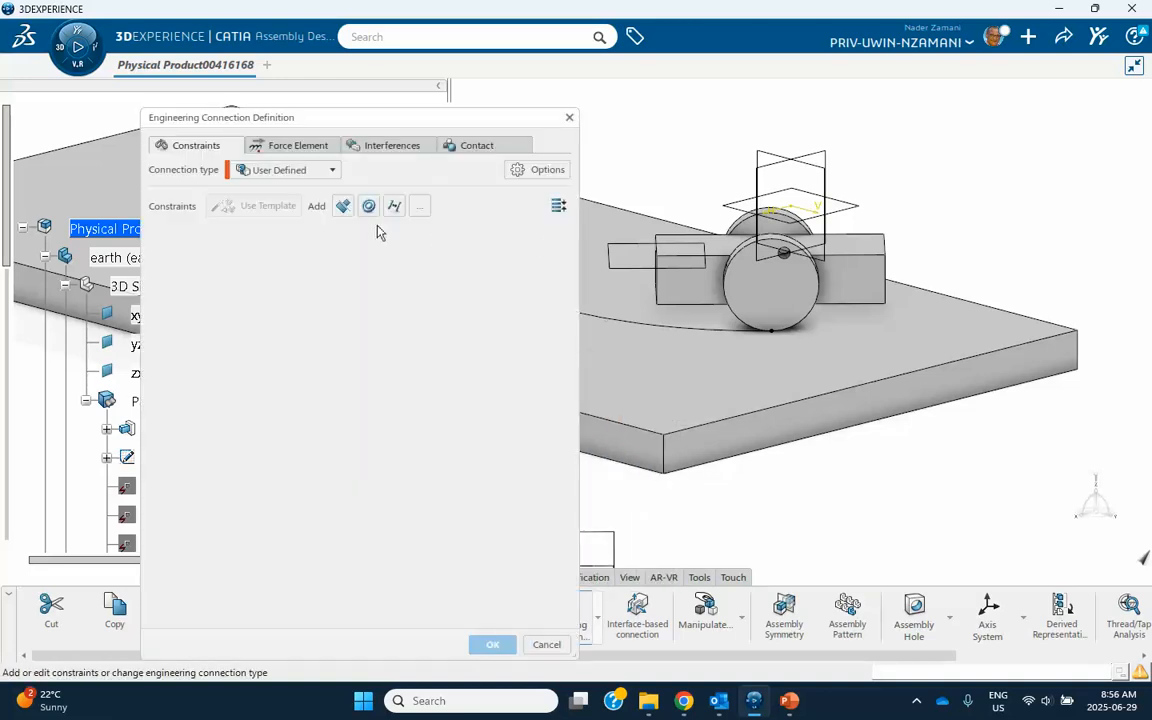
pyautogui.click(288, 172)
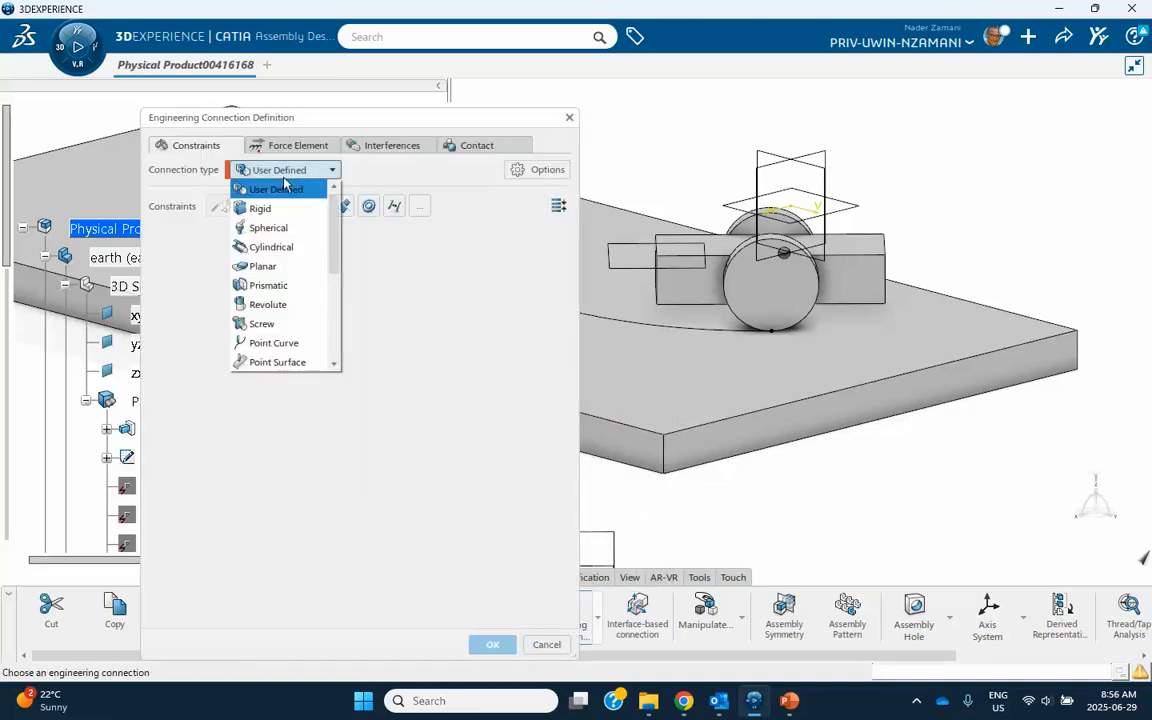
pyautogui.click(263, 266)
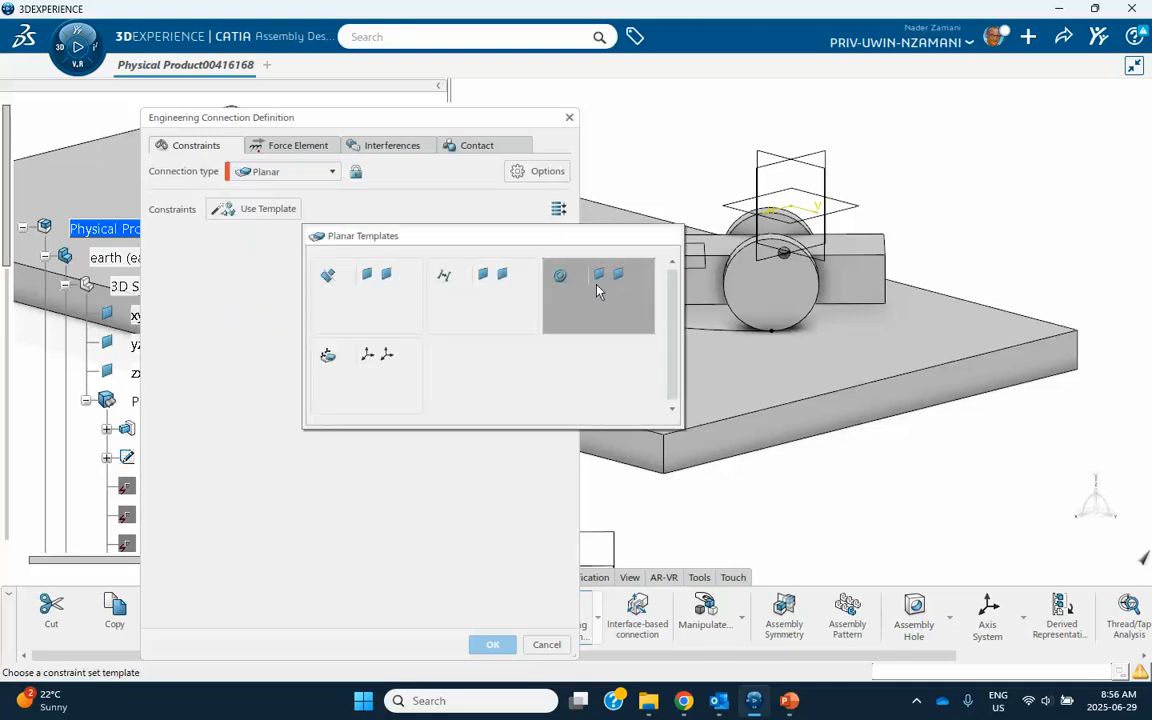
pyautogui.click(391, 293)
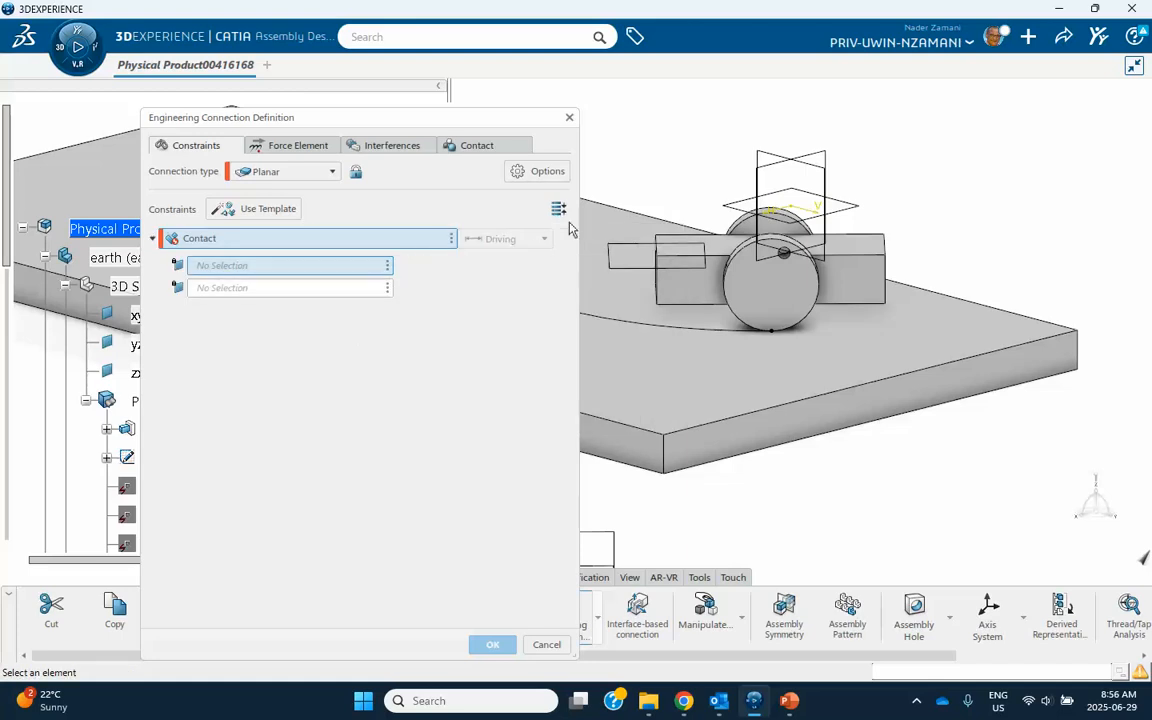
pyautogui.click(620, 271)
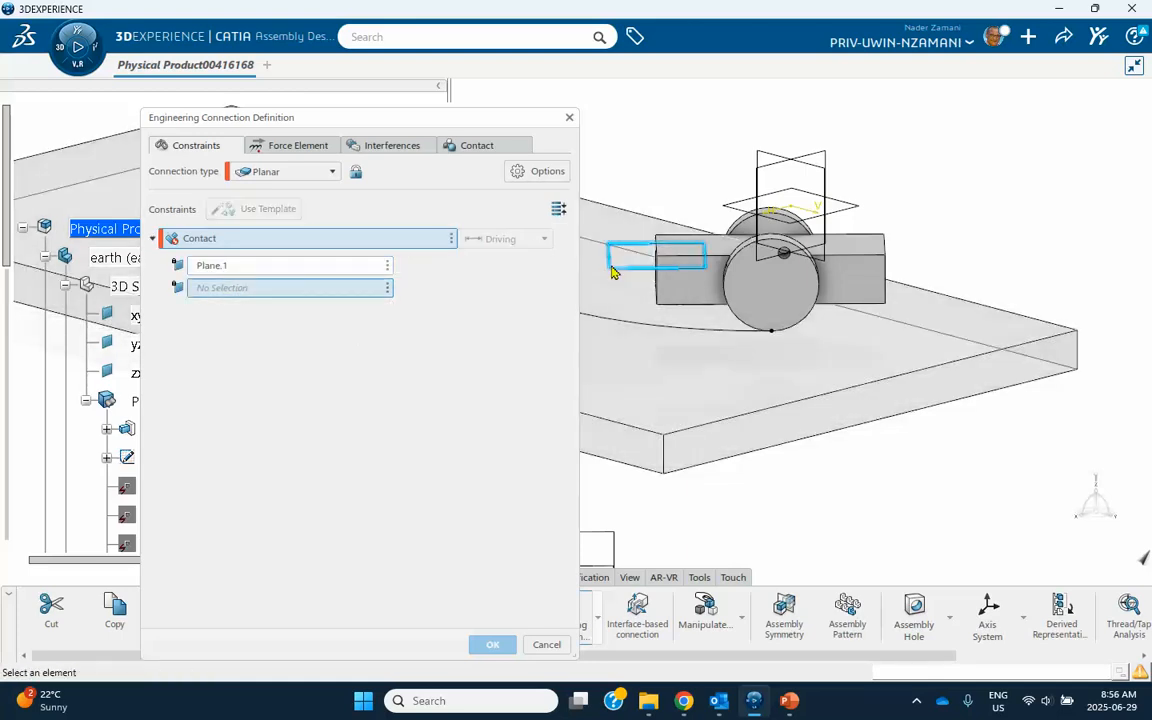
pyautogui.click(730, 250)
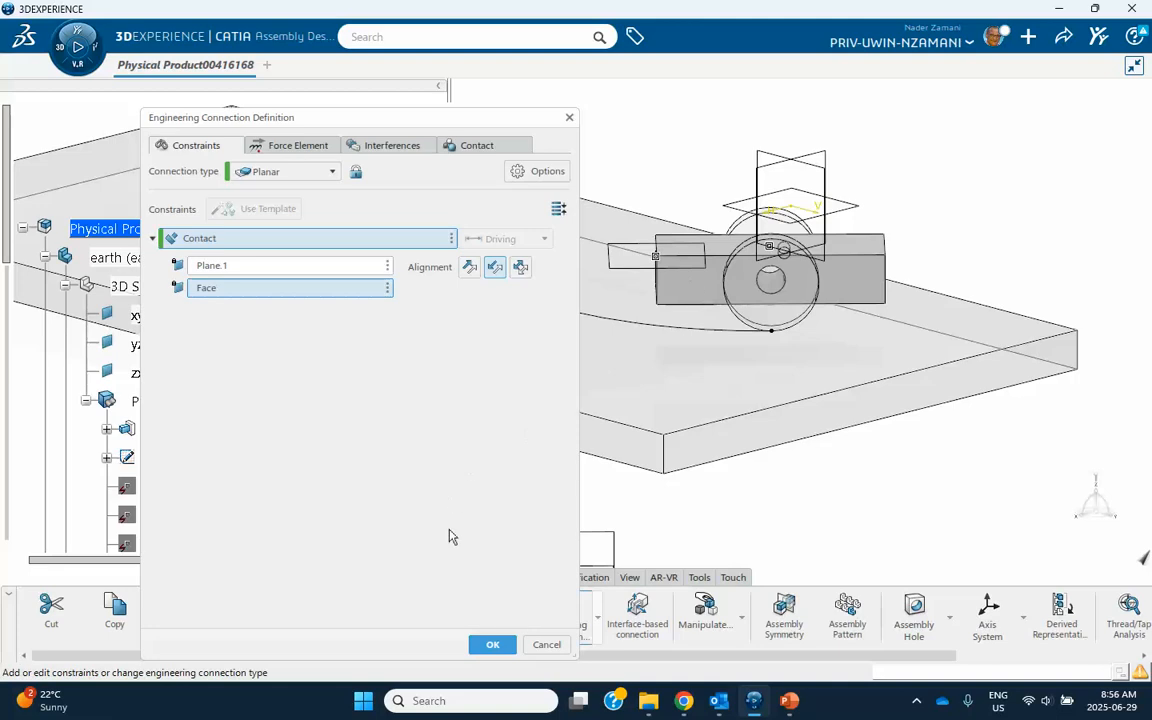
pyautogui.click(492, 644)
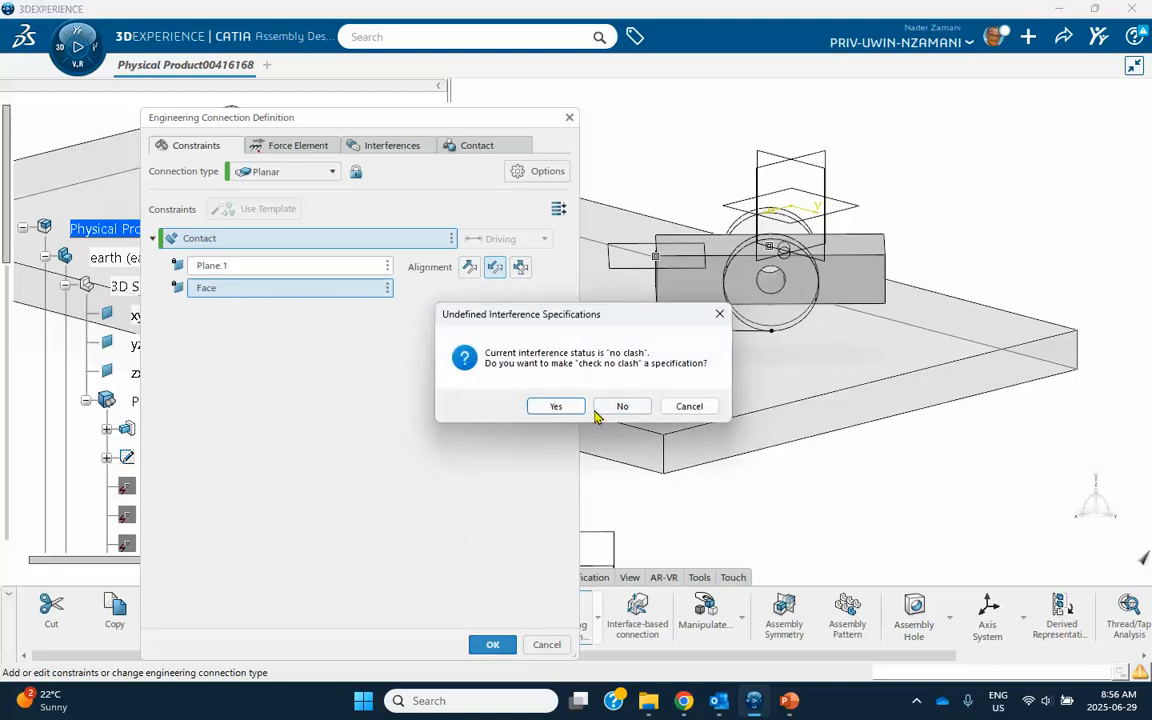
pyautogui.click(620, 405)
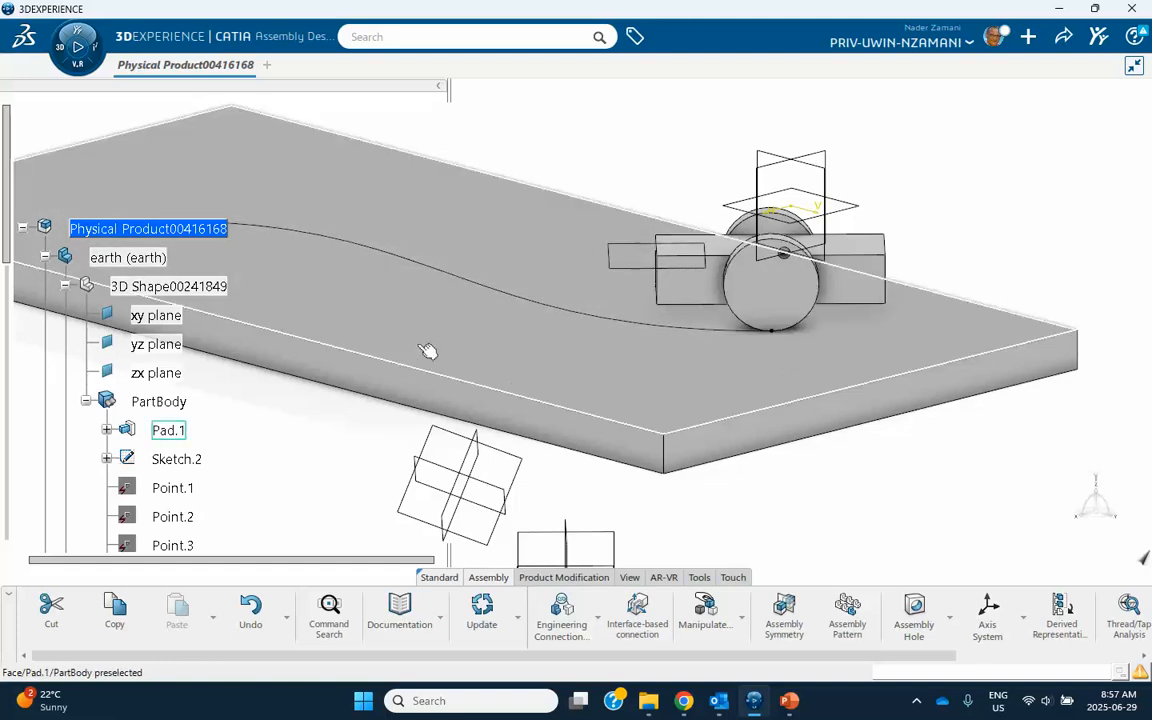
# Check the new Planar connection among the engineering connections and update the assembly.
pyautogui.moveTo(412, 331); pyautogui.dragTo(410, 323, button='middle')
pyautogui.scroll(-3, 410, 323)
pyautogui.scroll(-5, 152, 383)
pyautogui.scroll(-6, 150, 383)
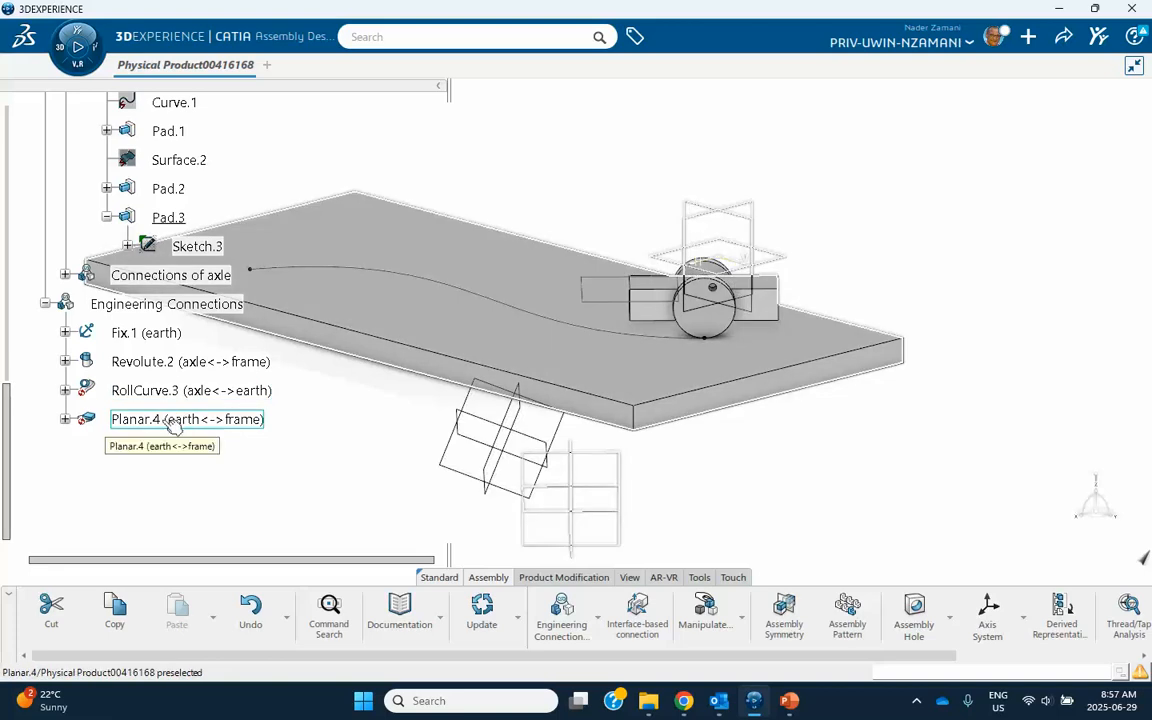
pyautogui.click(481, 607)
# Switch the assembly to Motion Design and create a motion analysis case for the physical product with a new mechanism.
pyautogui.scroll(7, 140, 358)
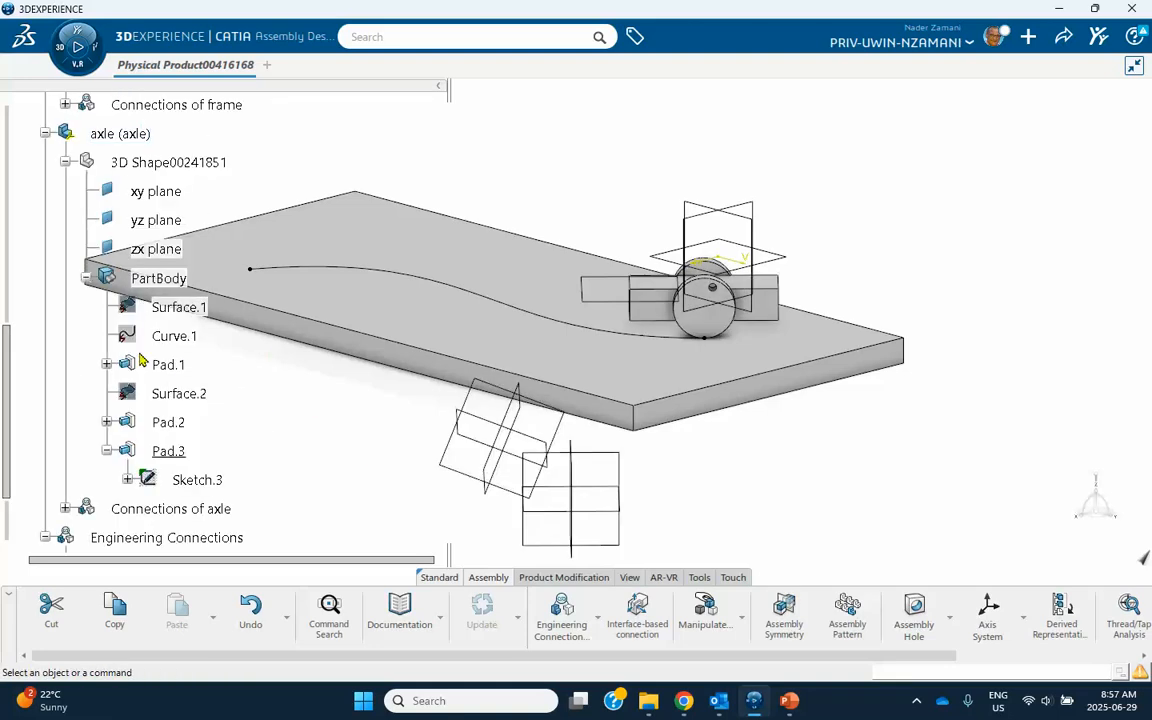
pyautogui.scroll(3, 140, 358)
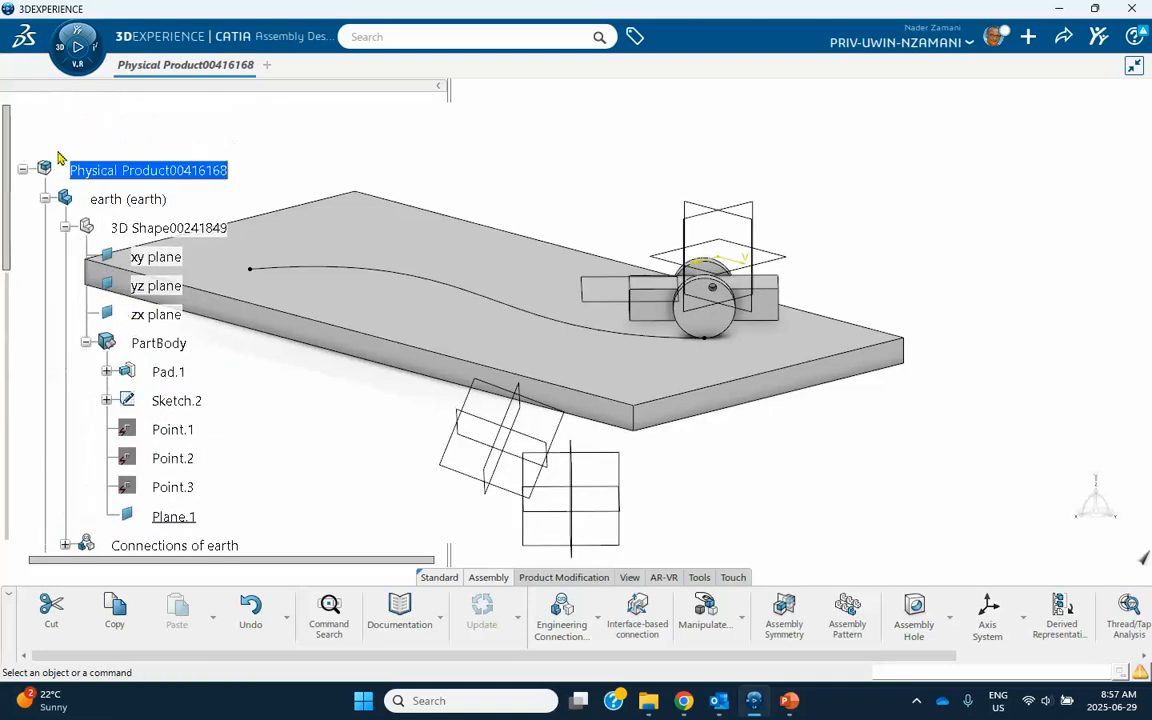
pyautogui.click(78, 47)
pyautogui.scroll(-3, 187, 283)
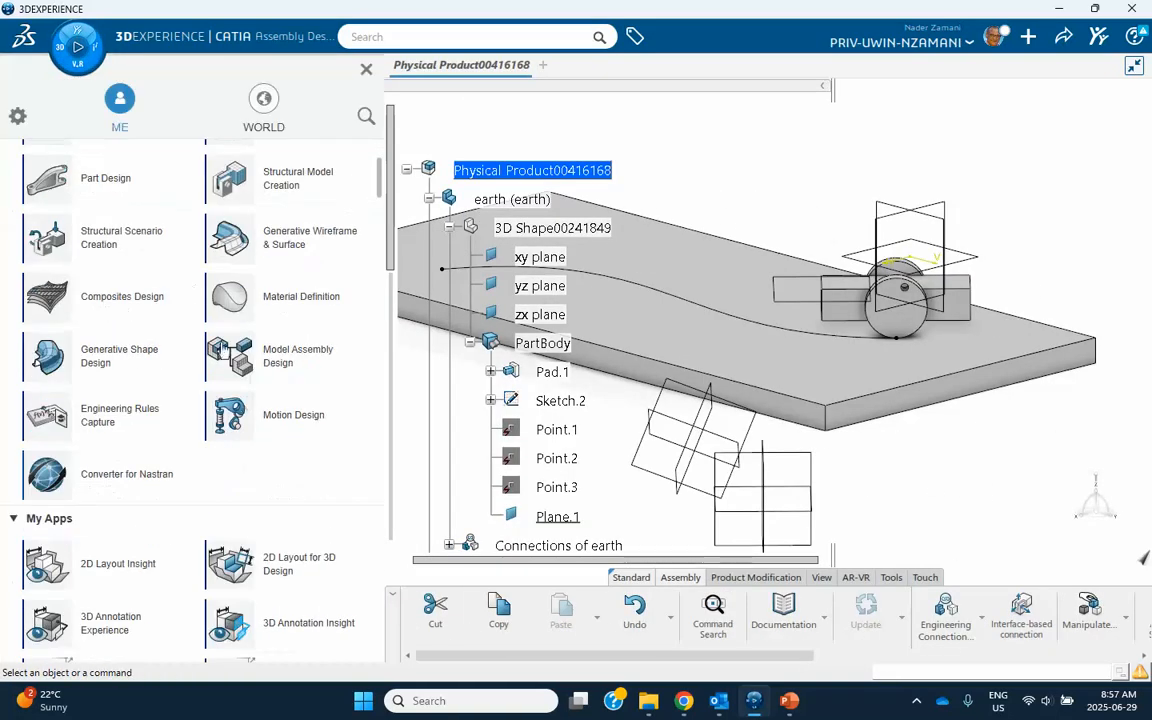
pyautogui.click(287, 420)
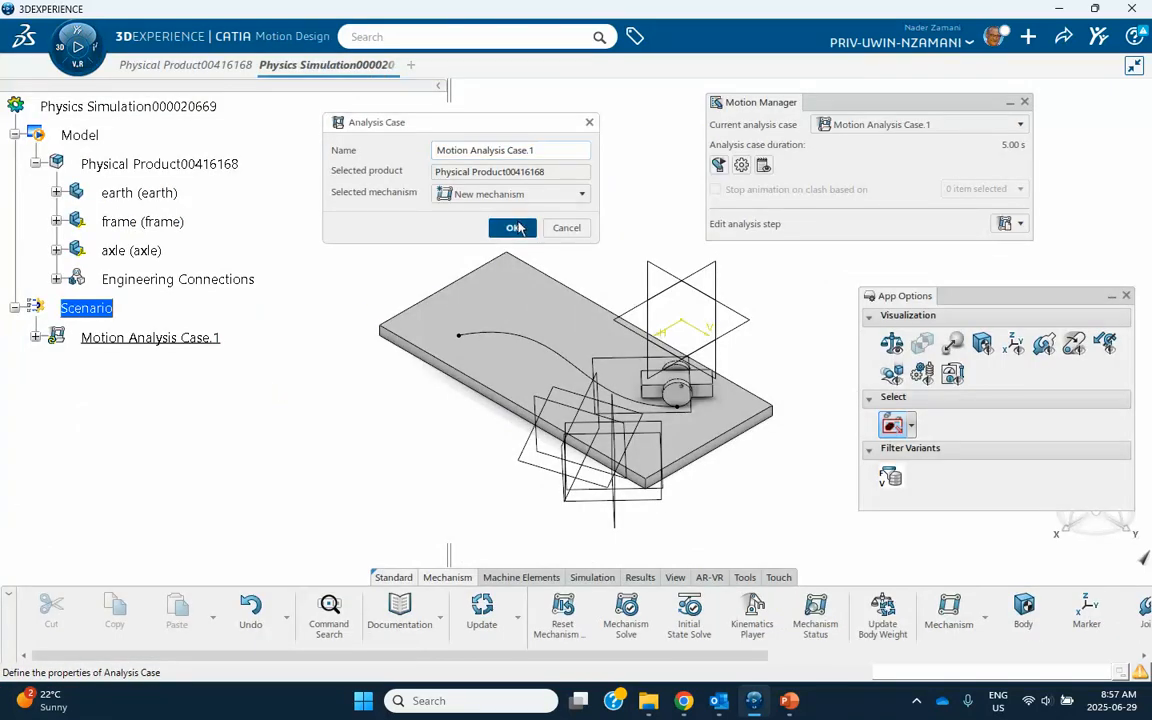
# Expand the motion analysis case's steps and change its dynamic step to a Kinematic Step with a 5 s duration.
pyautogui.scroll(-3, 129, 332)
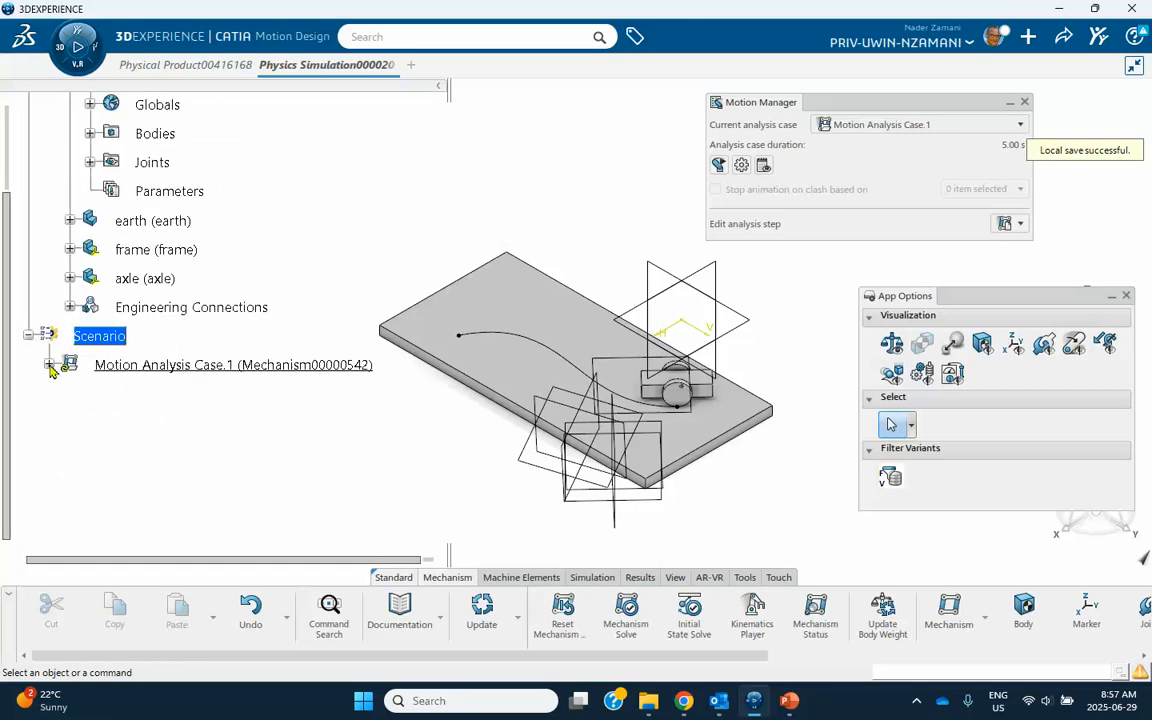
pyautogui.click(49, 365)
pyautogui.click(70, 393)
pyautogui.click(190, 424)
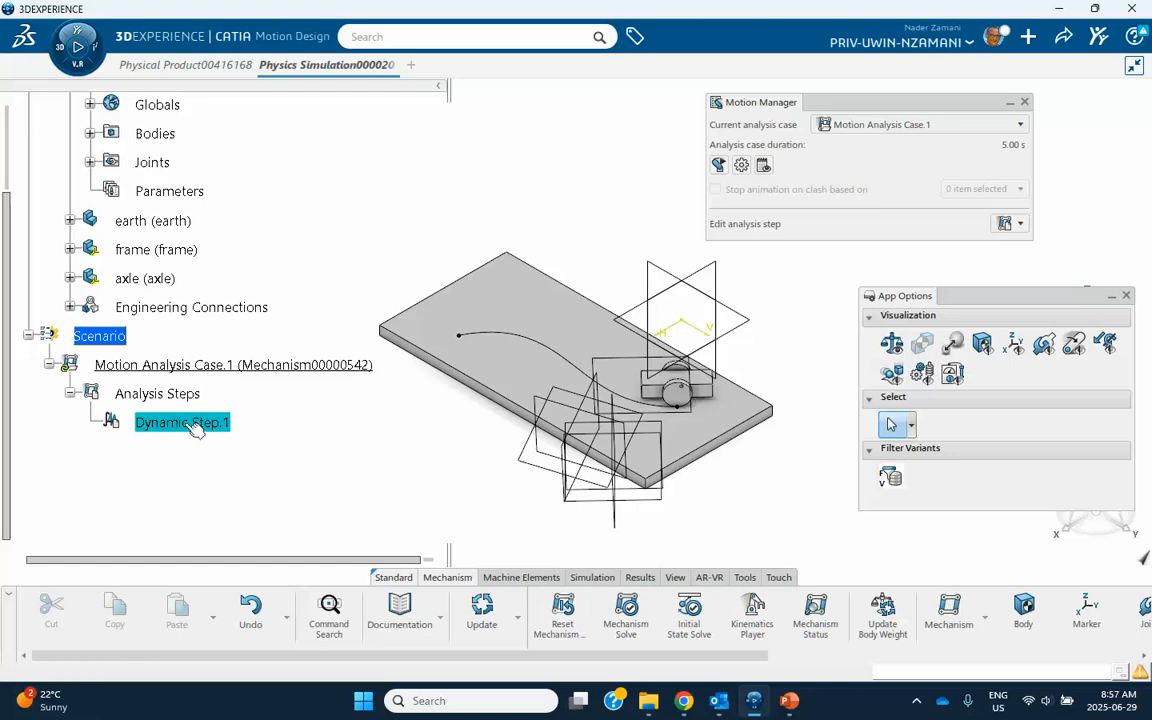
pyautogui.doubleClick(196, 426)
pyautogui.click(452, 145)
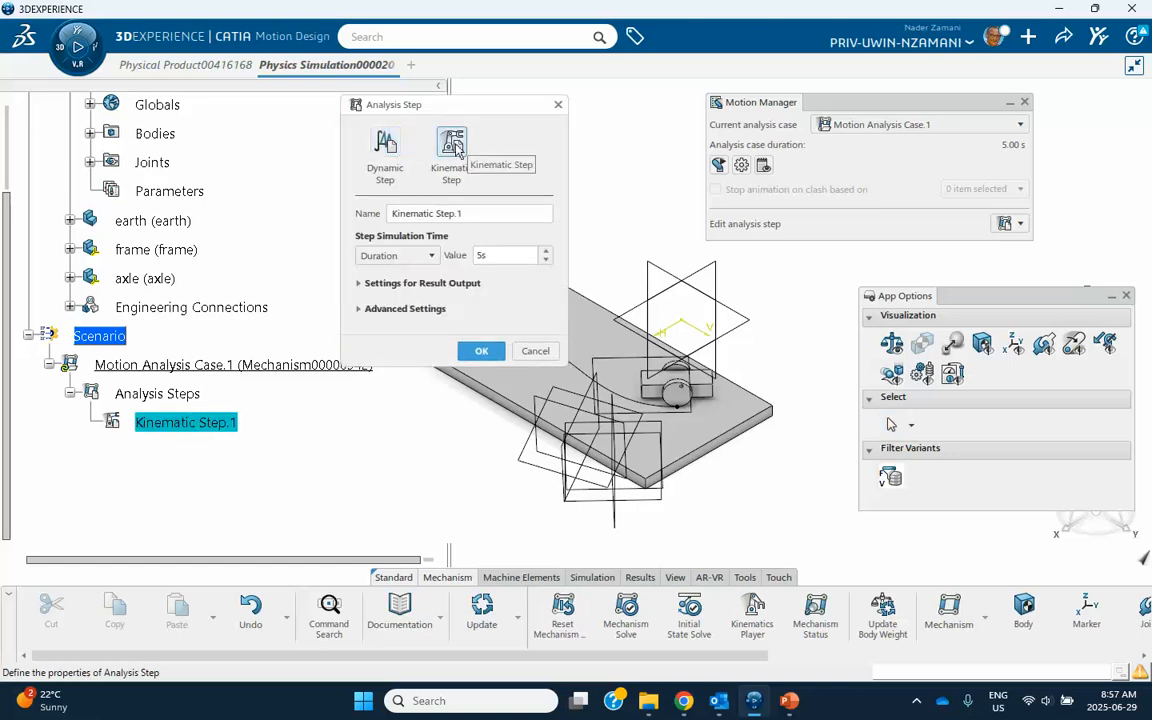
pyautogui.click(481, 325)
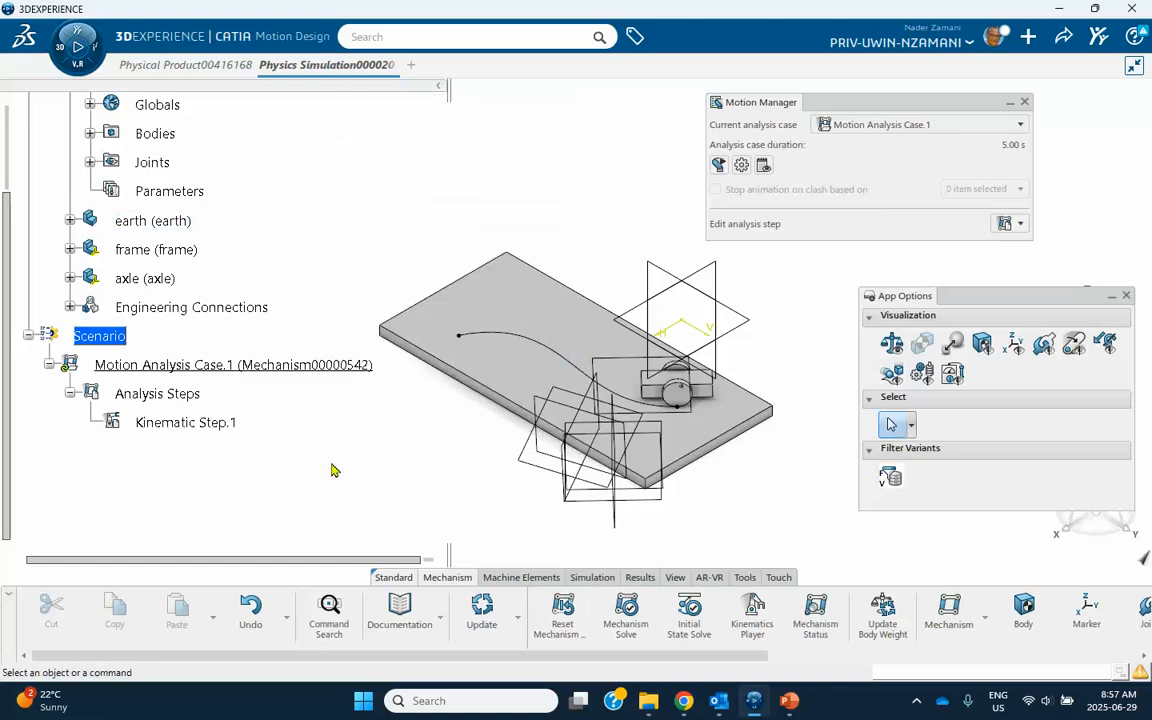
# Expand the mechanism's Joints to check the joints derived from the engineering connections.
pyautogui.scroll(3, 199, 420)
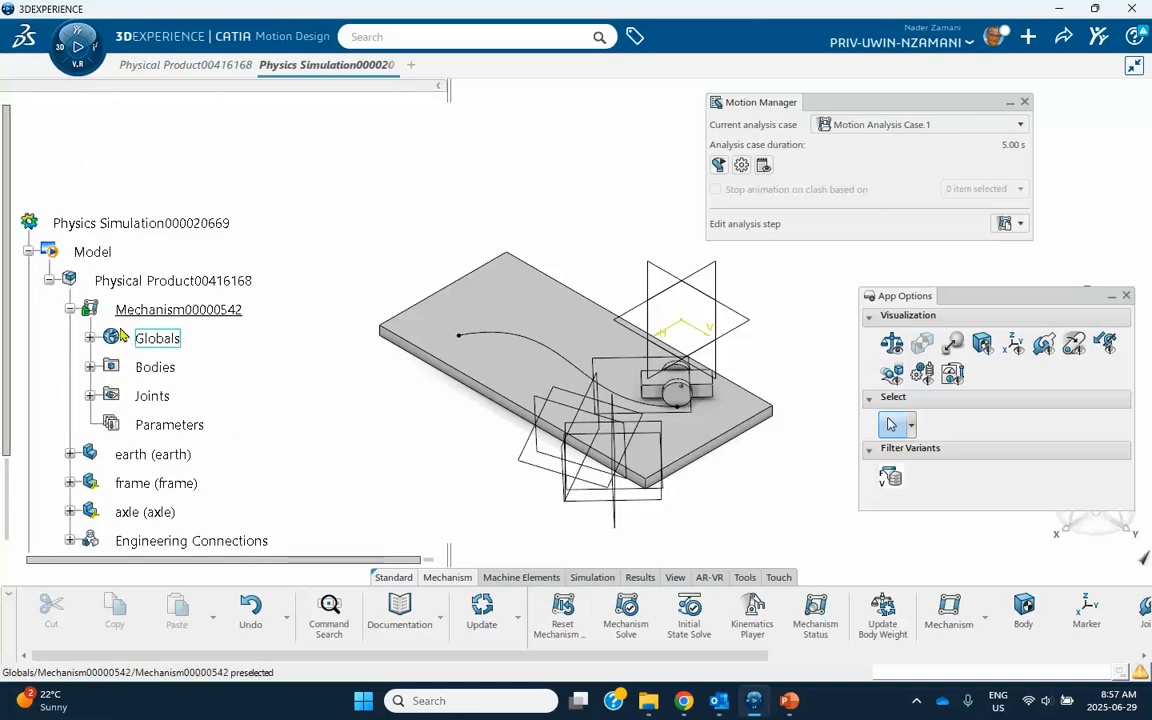
pyautogui.click(91, 396)
pyautogui.scroll(-2, 215, 372)
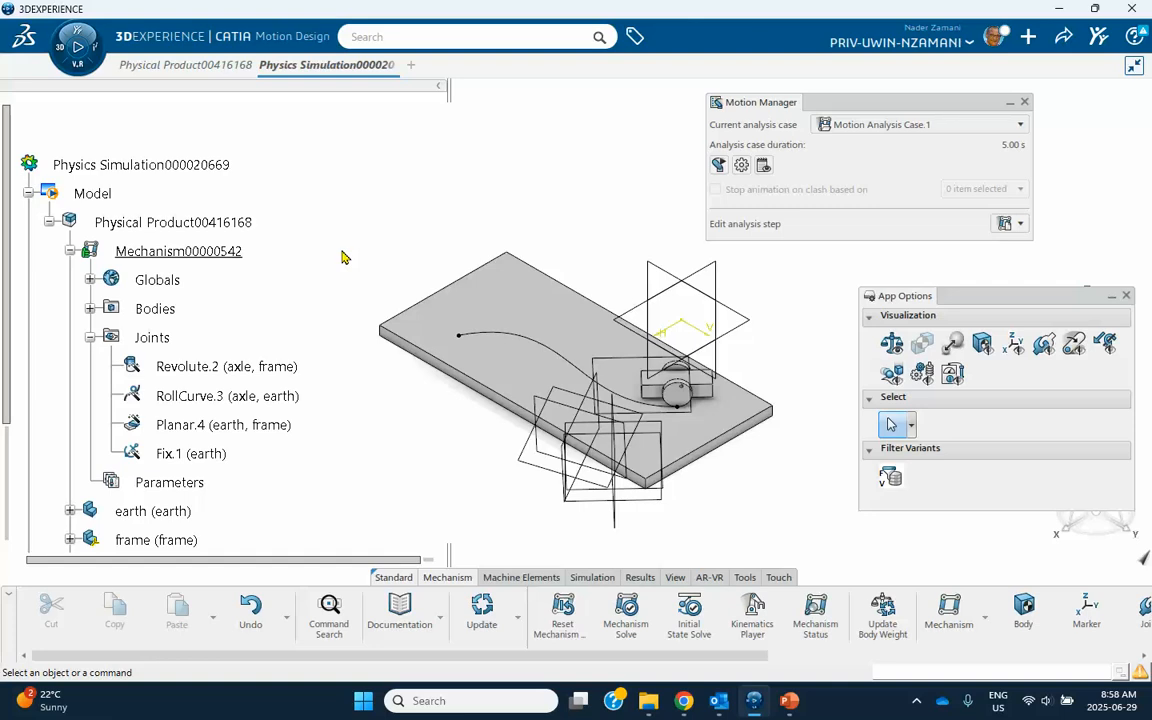
pyautogui.scroll(-3, 200, 345)
pyautogui.scroll(-2, 200, 345)
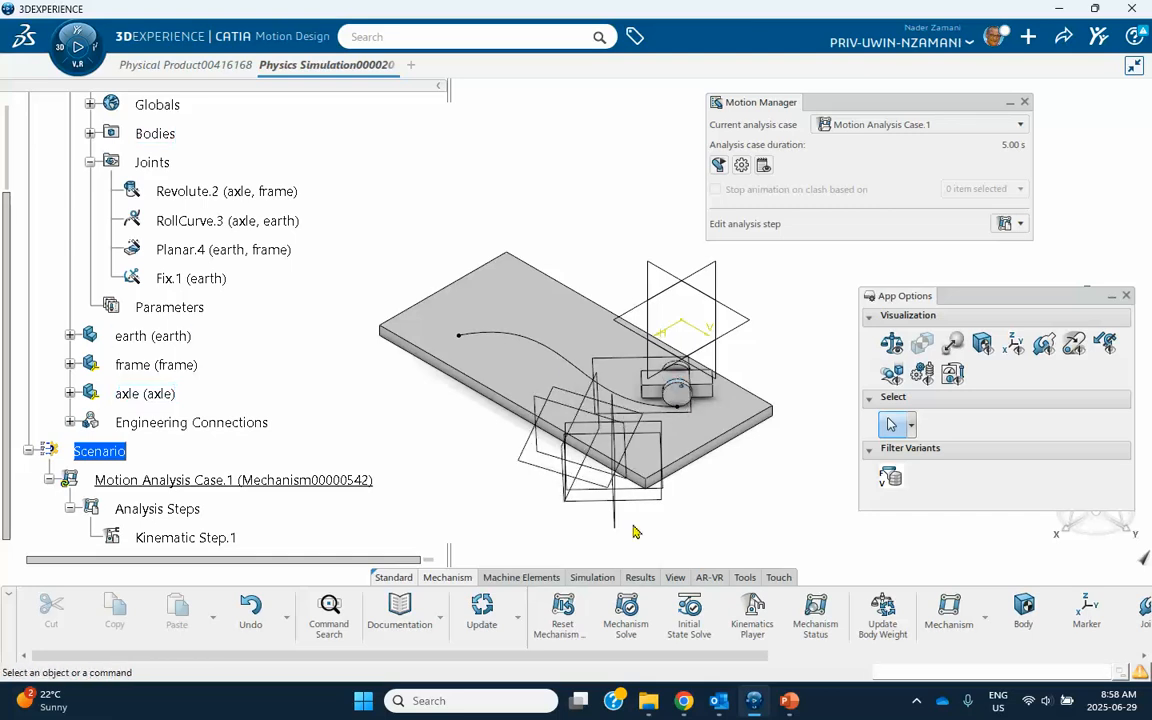
# Try the mechanism's motion in the Kinematics Player through the Revolute rotation, Roll Curve and Planar translation controls, and discard the changes.
pyautogui.moveTo(496, 406); pyautogui.dragTo(447, 309, button='middle')
pyautogui.click(452, 378)
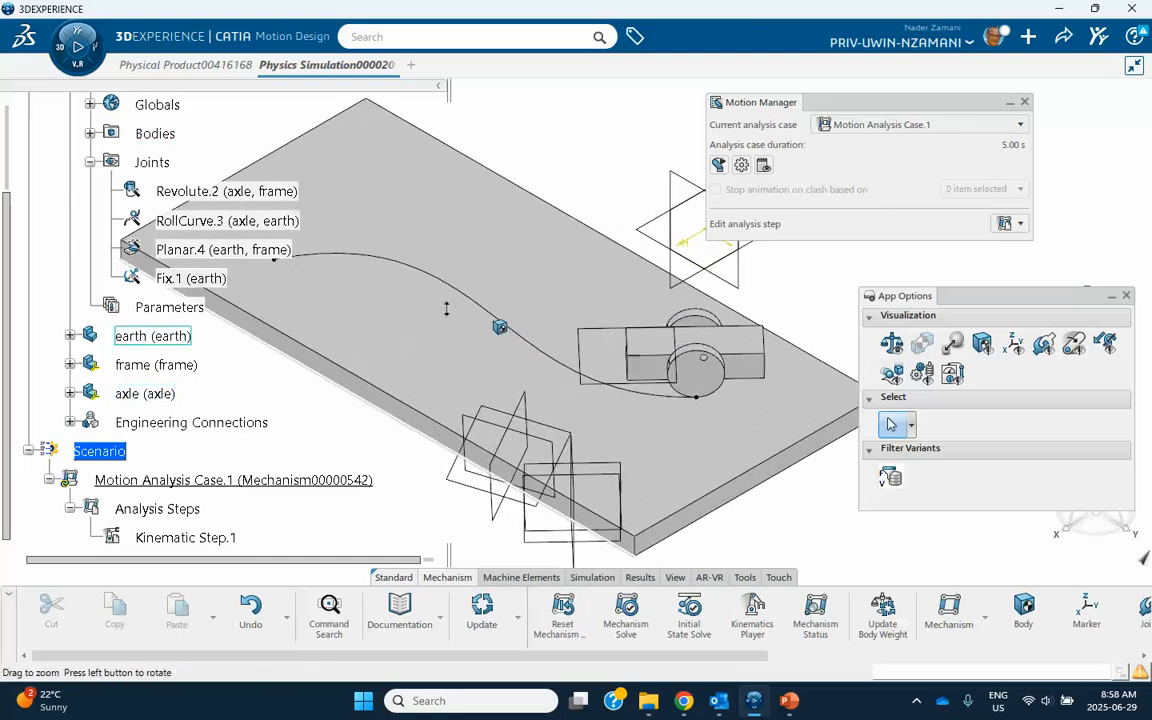
pyautogui.click(753, 610)
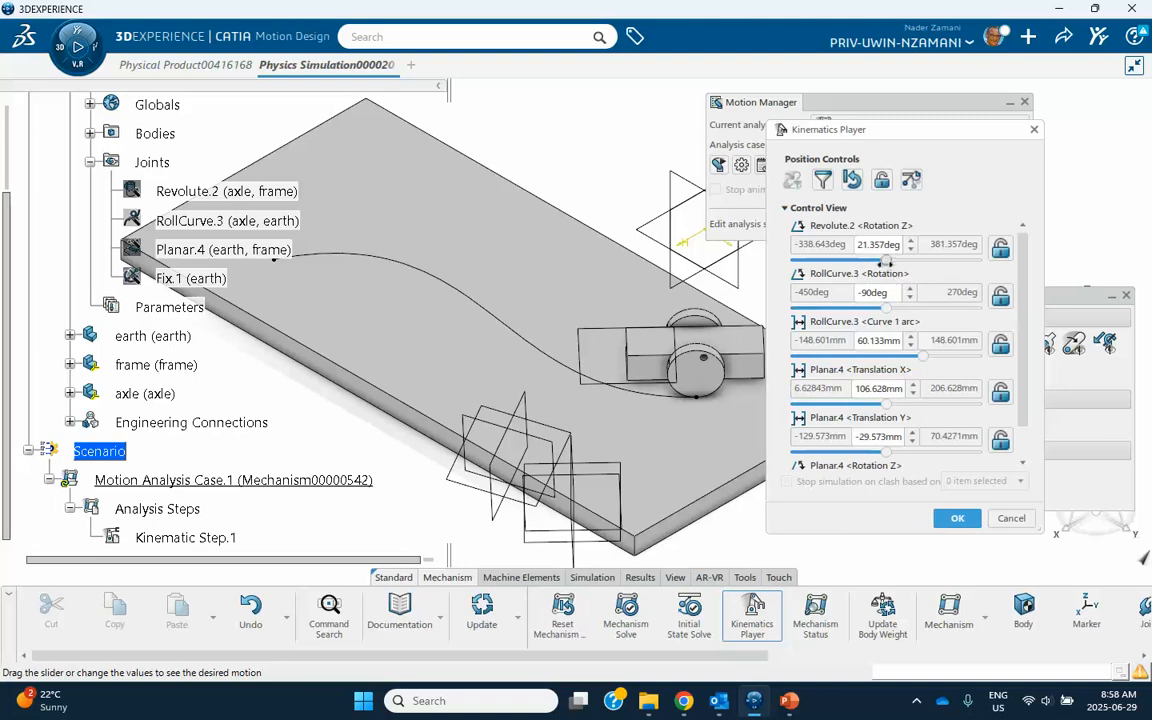
pyautogui.moveTo(886, 260)
pyautogui.mouseDown()
pyautogui.moveTo(790, 261)
pyautogui.moveTo(876, 261)
pyautogui.mouseUp()
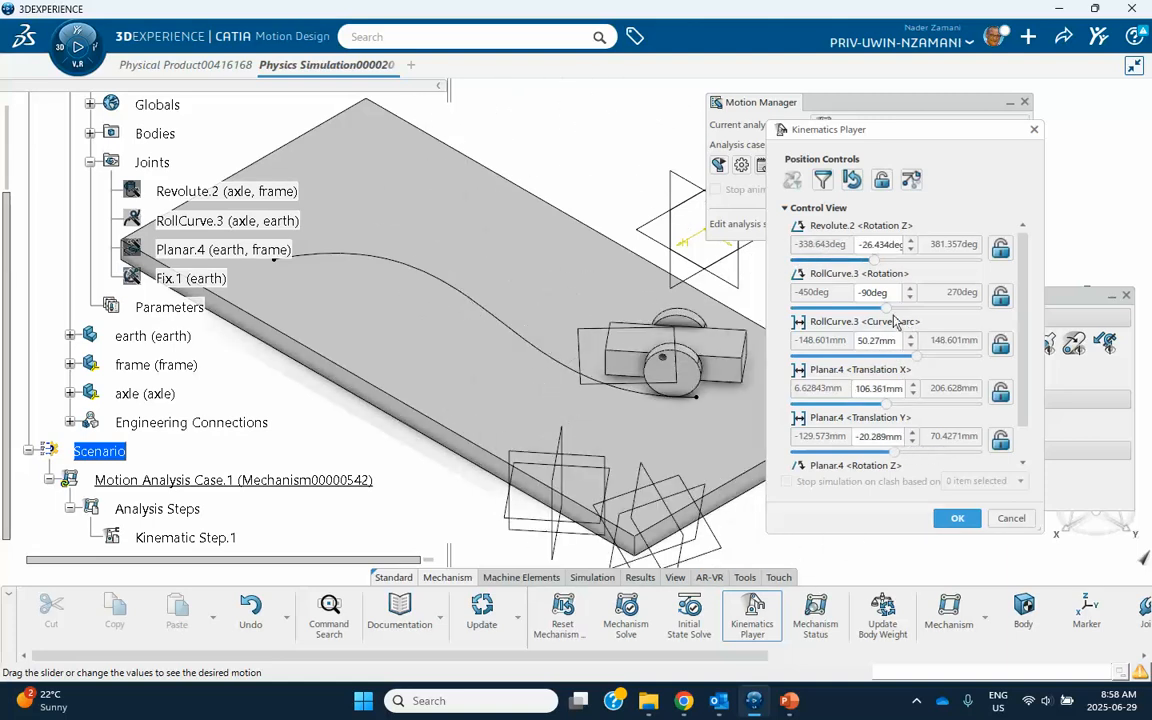
pyautogui.moveTo(887, 308)
pyautogui.mouseDown()
pyautogui.moveTo(903, 308)
pyautogui.moveTo(862, 308)
pyautogui.moveTo(897, 309)
pyautogui.mouseUp()
pyautogui.moveTo(912, 357)
pyautogui.mouseDown()
pyautogui.moveTo(820, 356)
pyautogui.moveTo(887, 354)
pyautogui.mouseUp()
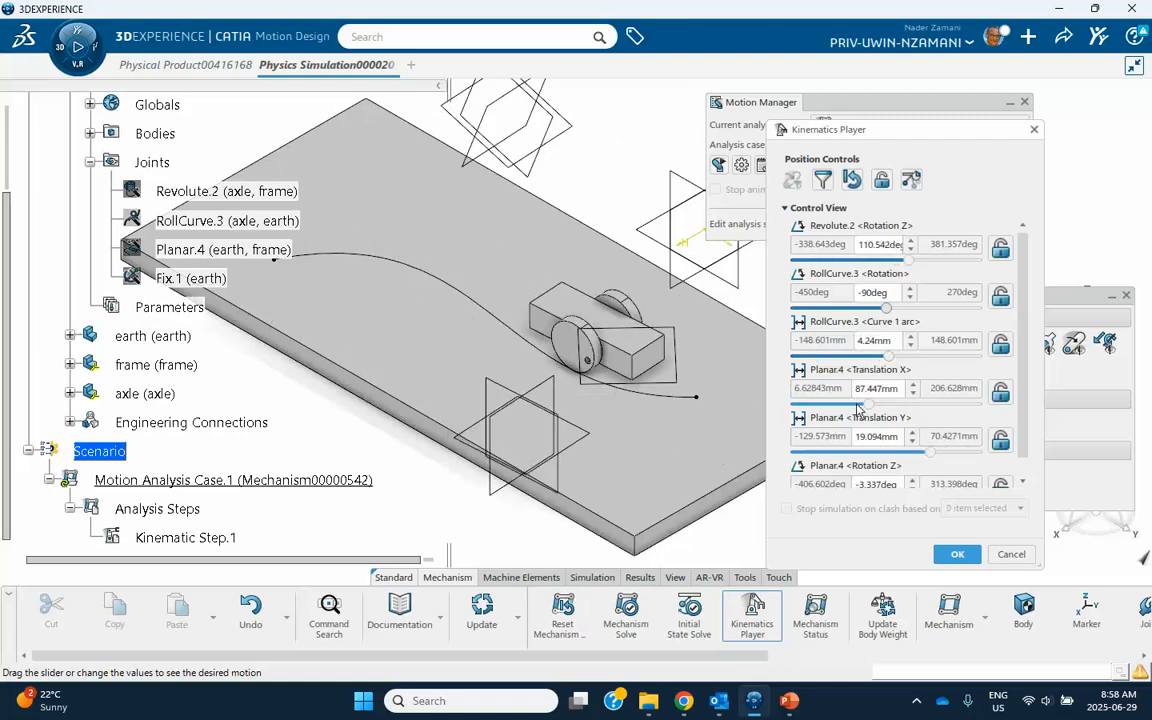
pyautogui.moveTo(887, 309)
pyautogui.mouseDown()
pyautogui.moveTo(850, 307)
pyautogui.moveTo(915, 305)
pyautogui.mouseUp()
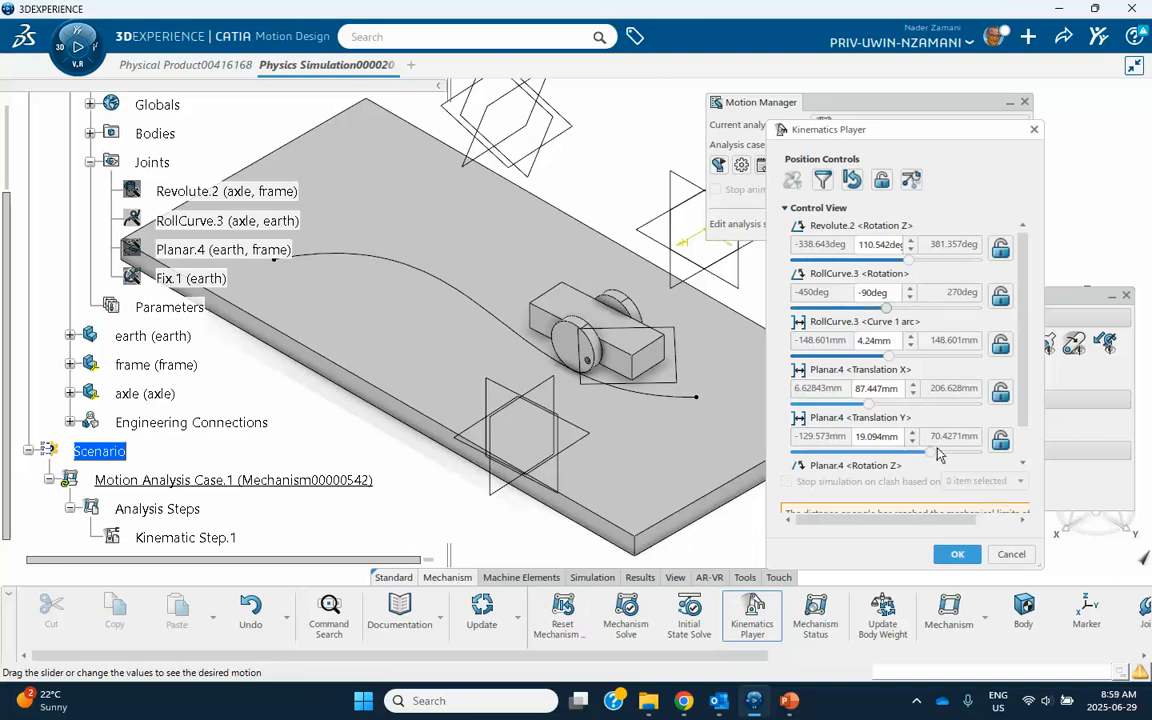
pyautogui.moveTo(932, 452); pyautogui.dragTo(947, 451)
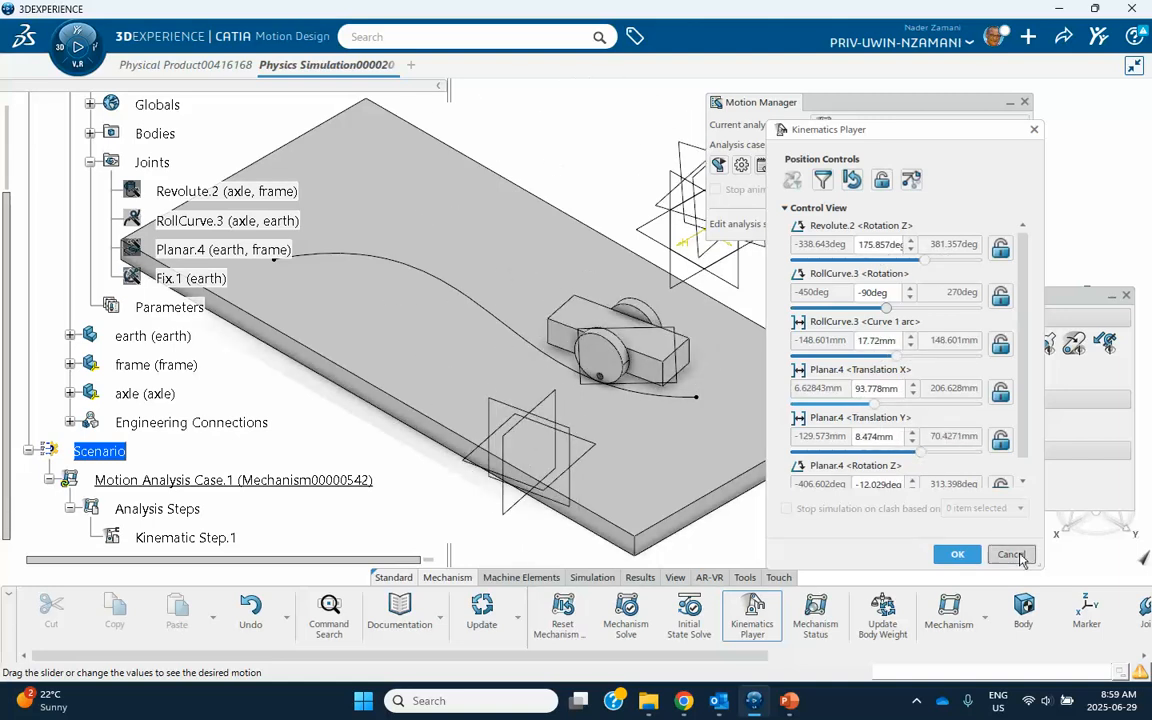
pyautogui.click(1013, 554)
# Add a motion driver to the Revolute joint's Rotation Z with a constant angular velocity function of 1 rad/s.
pyautogui.moveTo(501, 327); pyautogui.dragTo(398, 428, button='middle')
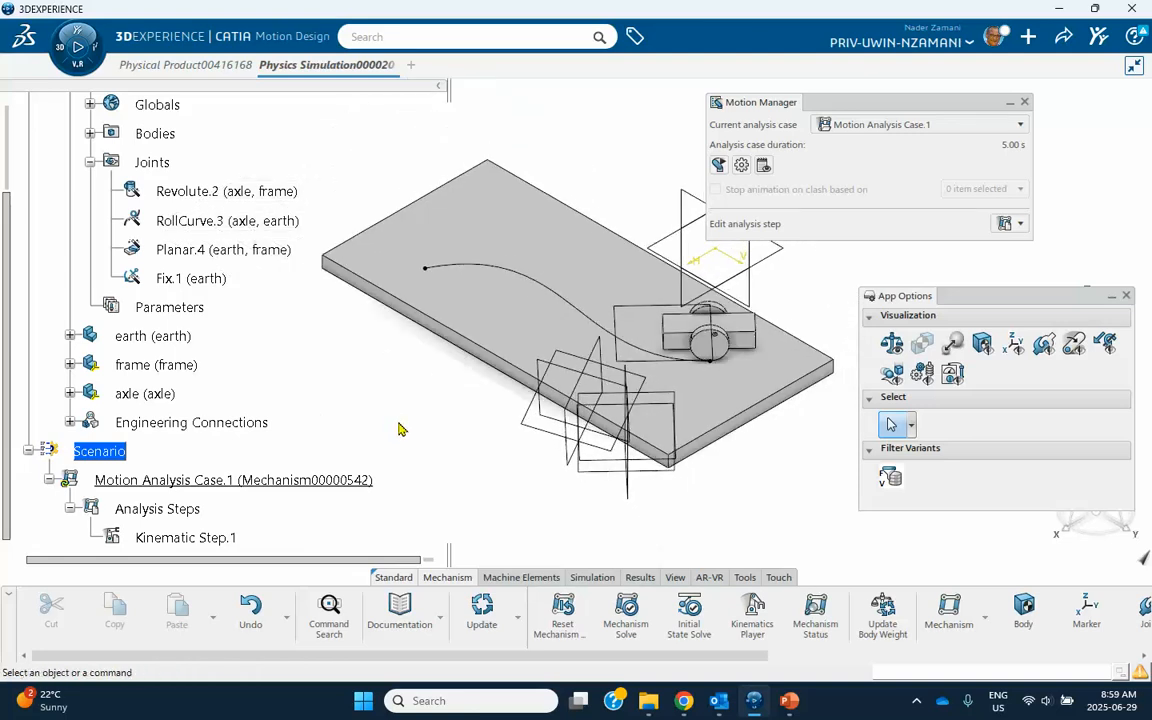
pyautogui.scroll(-6, 780, 610)
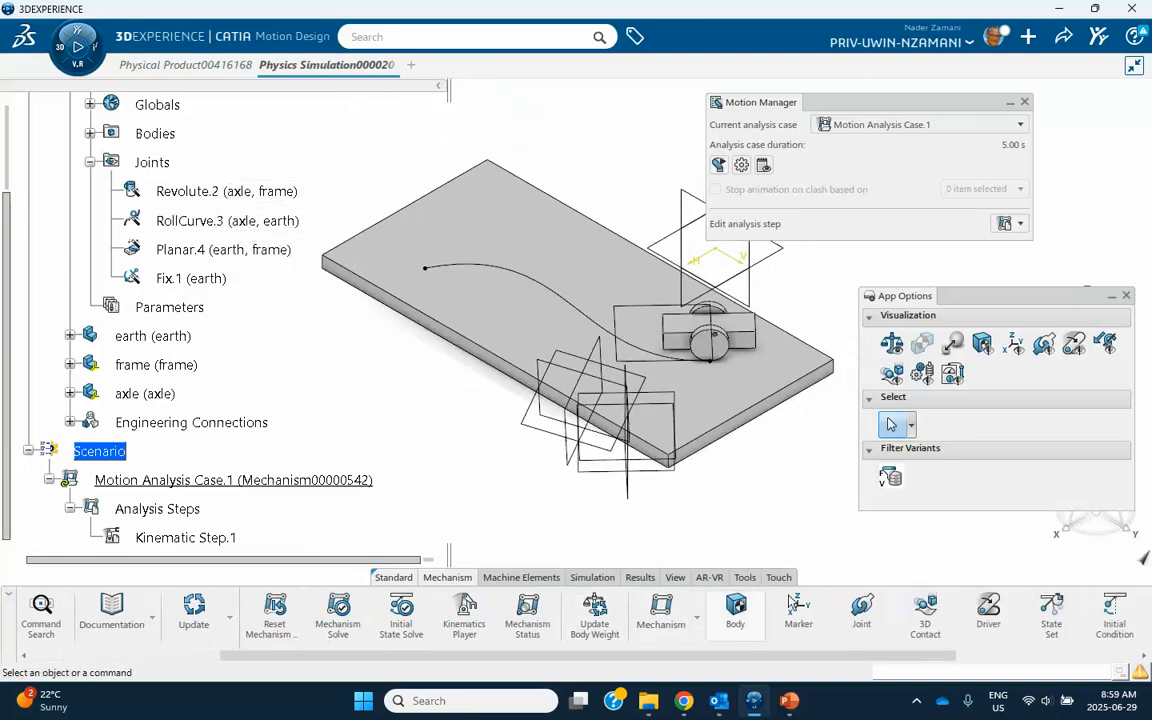
pyautogui.click(844, 610)
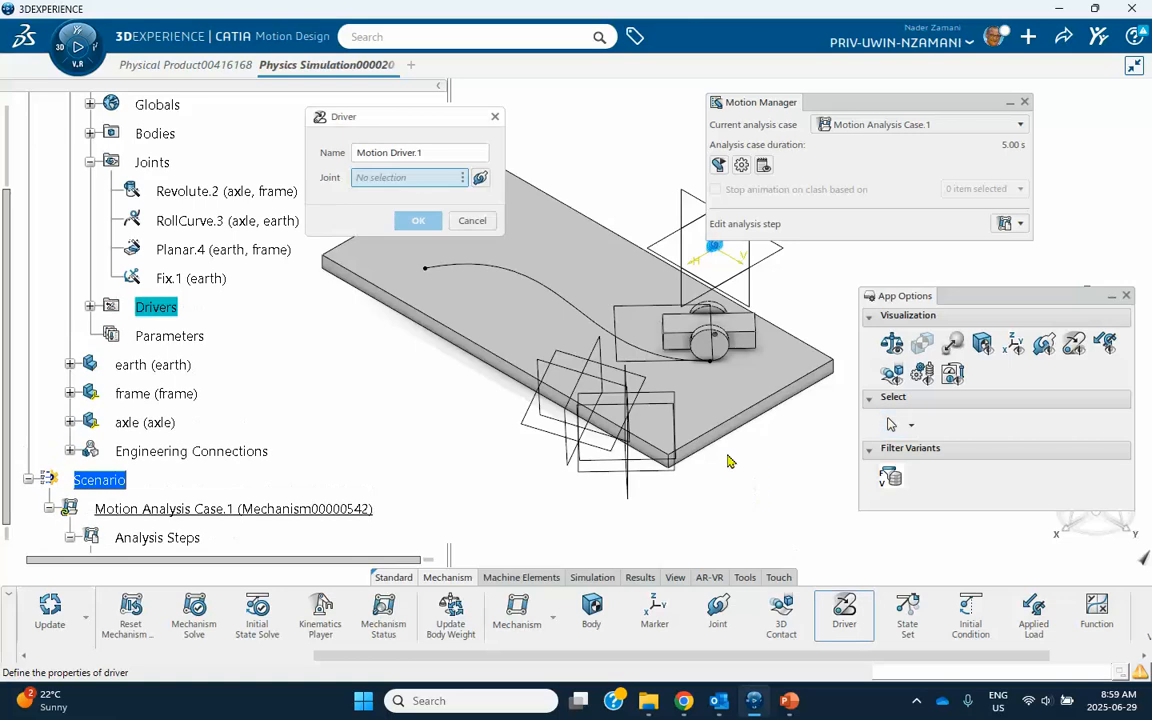
pyautogui.click(184, 192)
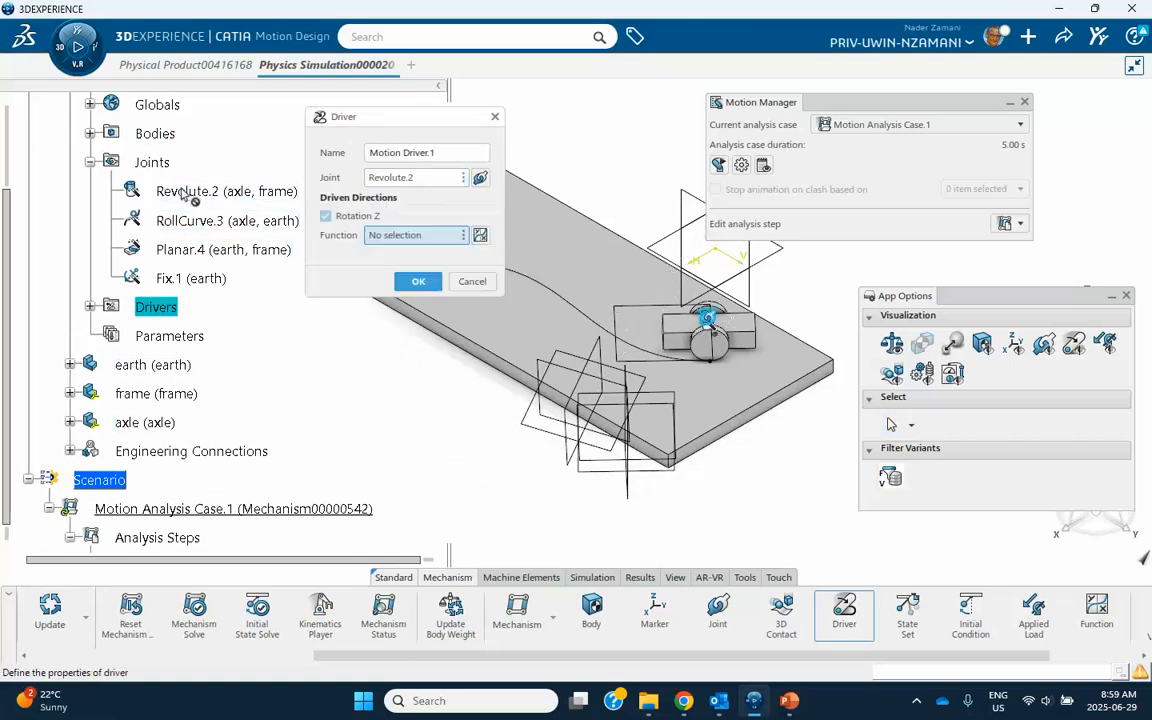
pyautogui.click(480, 235)
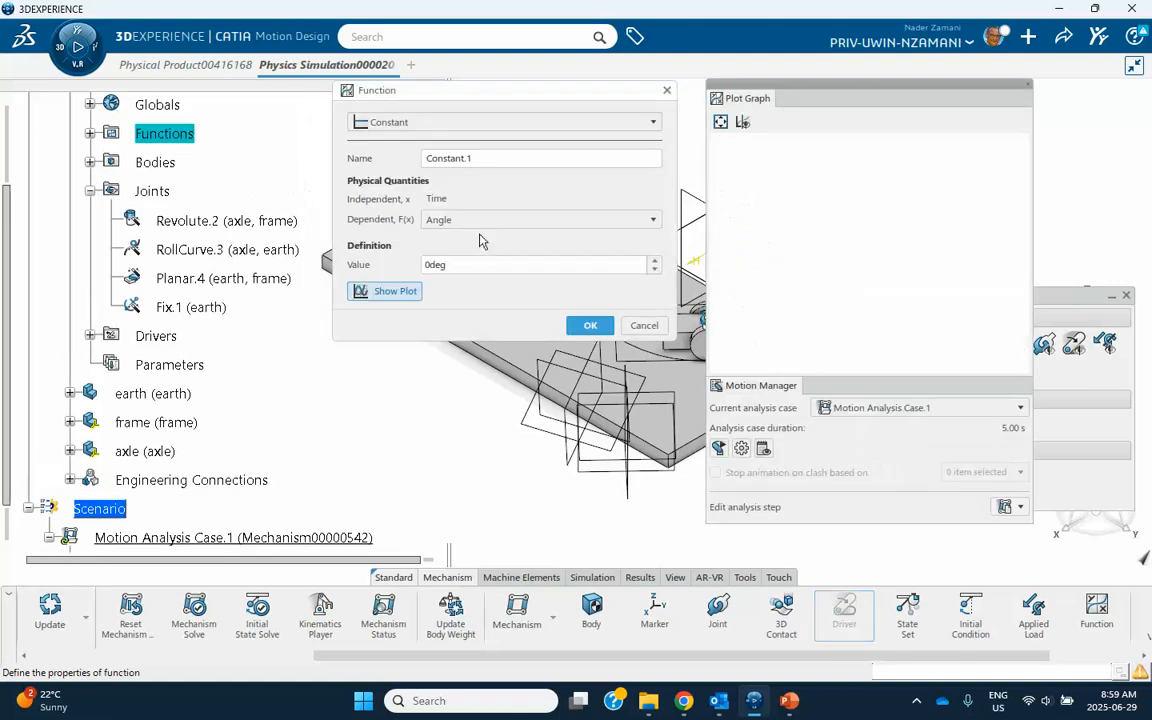
pyautogui.click(440, 219)
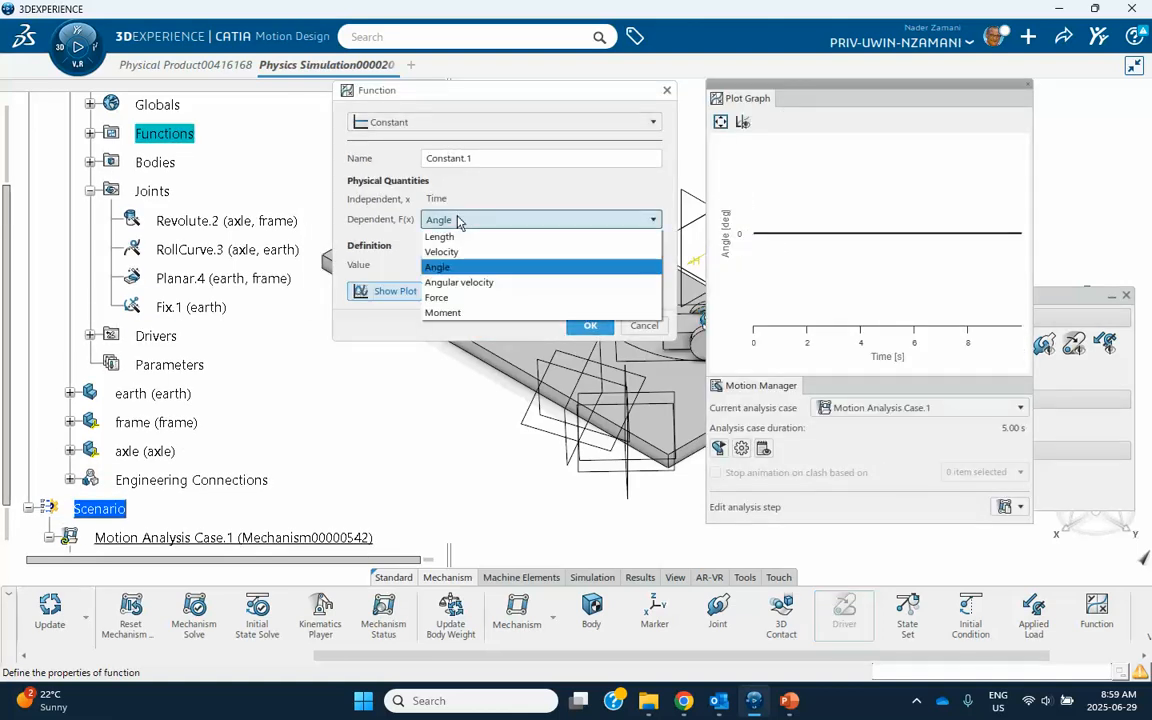
pyautogui.click(455, 283)
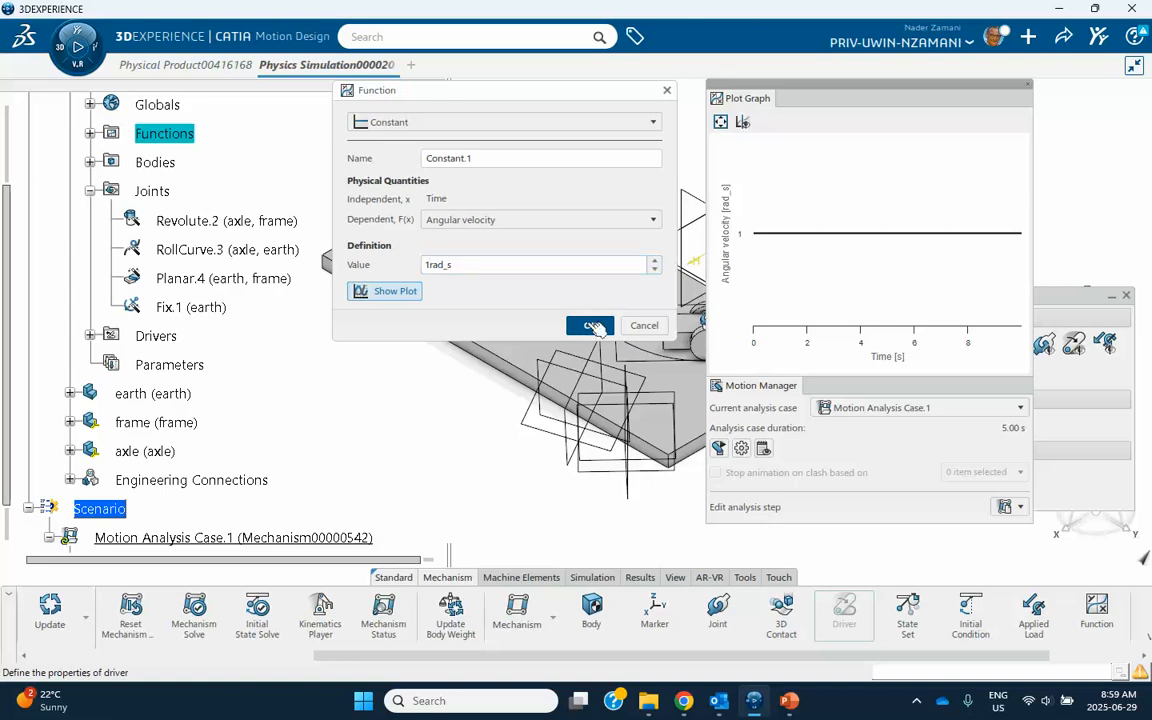
pyautogui.click(590, 327)
pyautogui.click(416, 303)
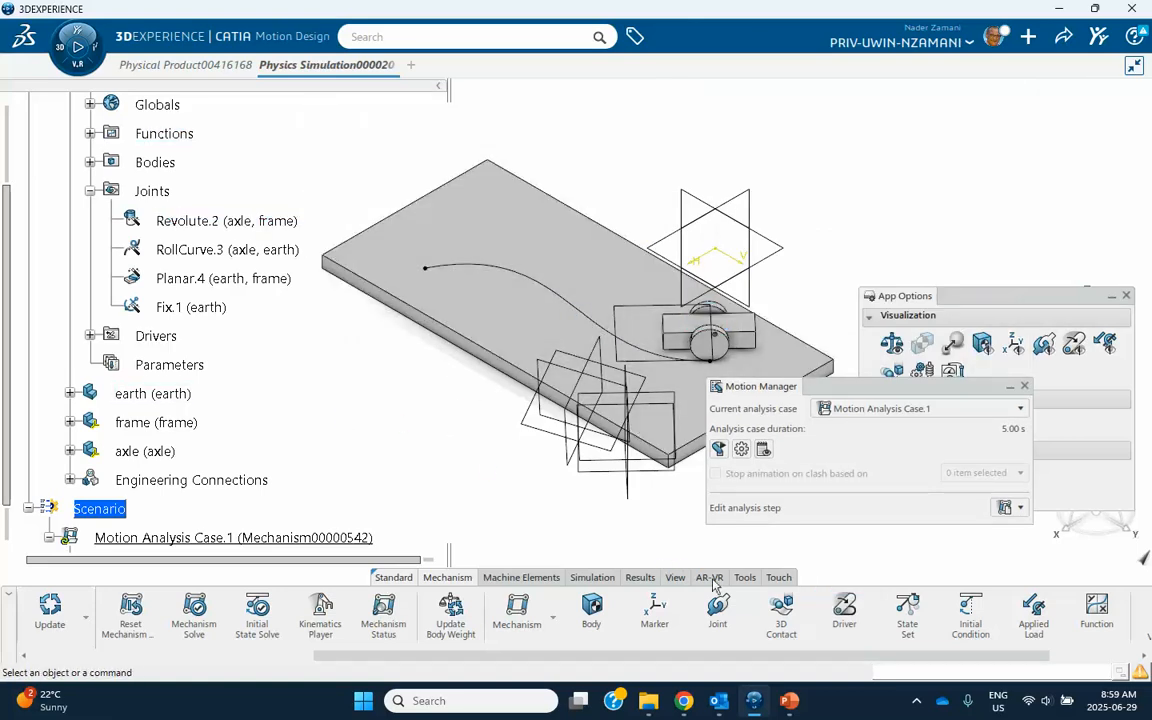
# Run the motion analysis case and close the computation report.
pyautogui.click(594, 578)
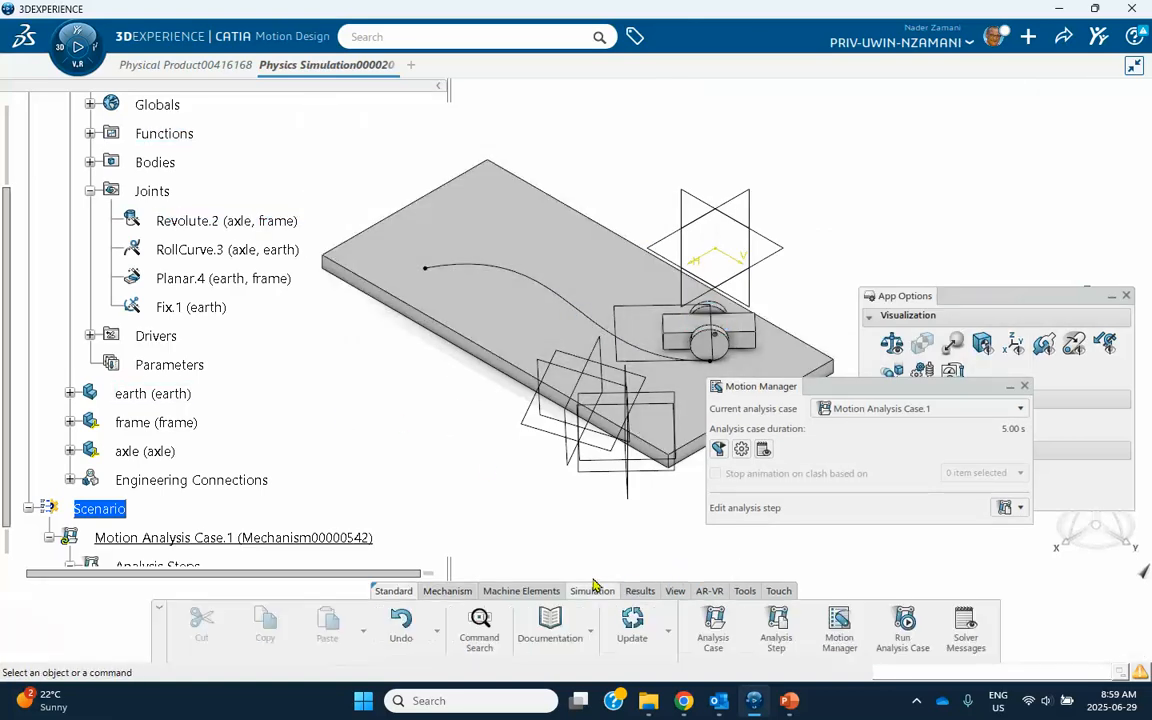
pyautogui.click(903, 628)
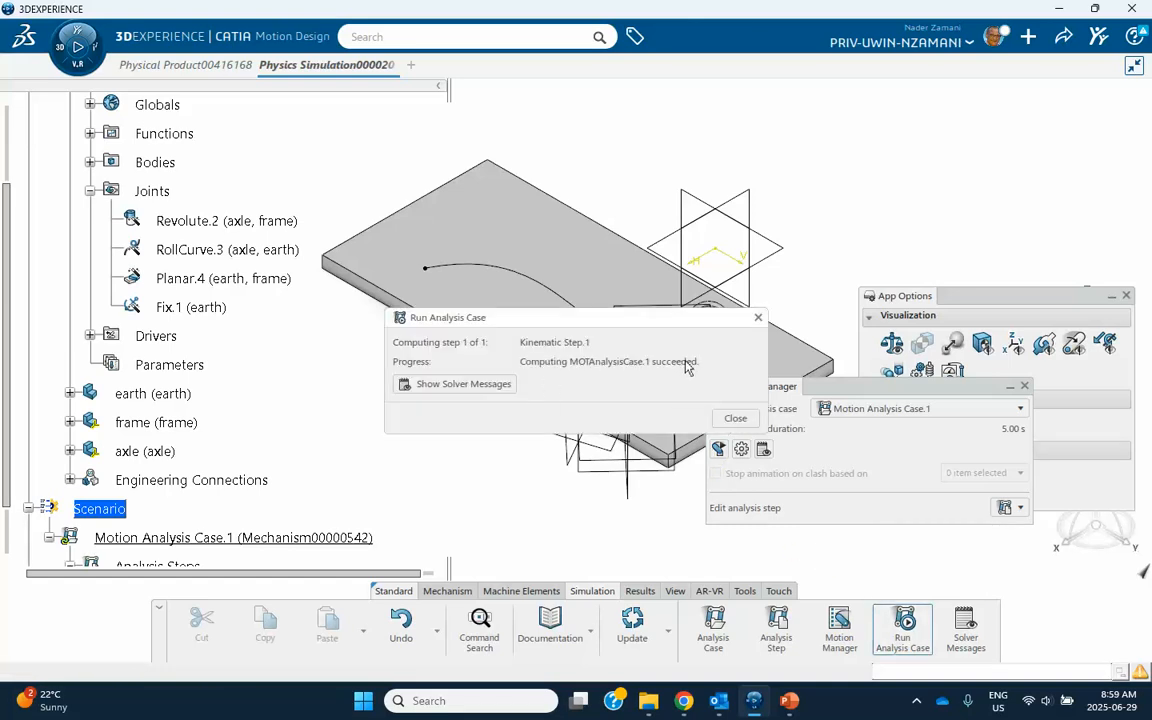
pyautogui.click(758, 319)
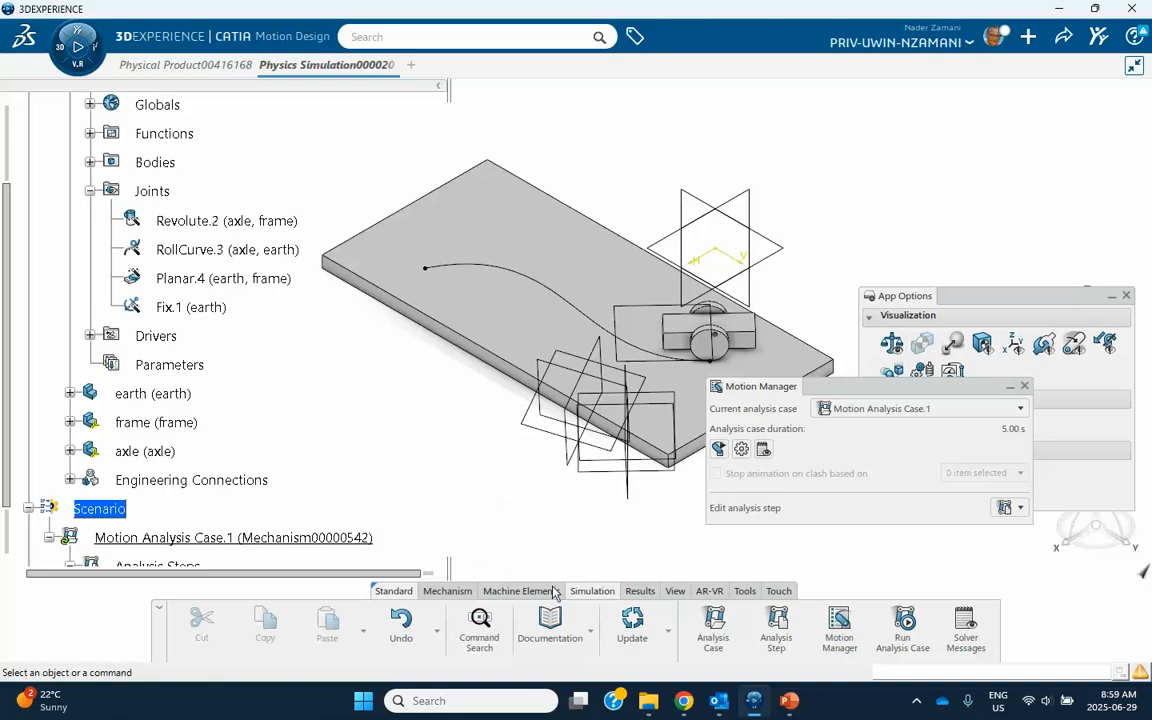
# Expand the results of the motion analysis case and select the Kinematic Step result.
pyautogui.scroll(-4, 170, 439)
pyautogui.click(29, 333)
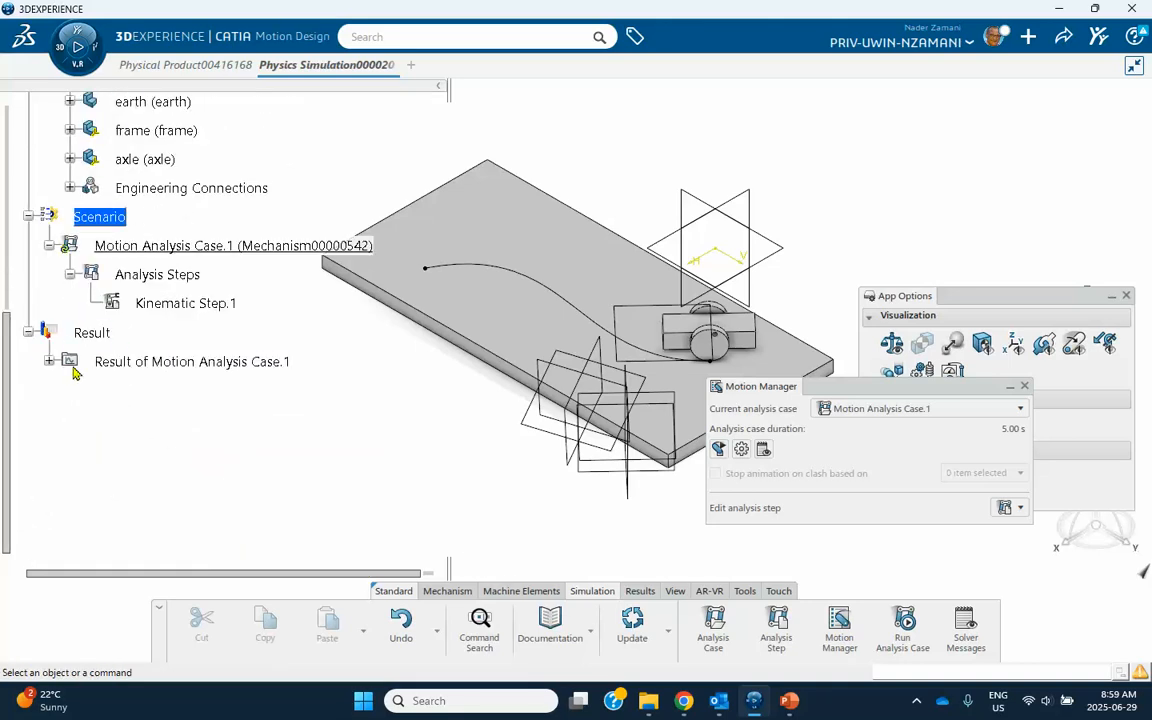
pyautogui.click(49, 361)
pyautogui.click(69, 390)
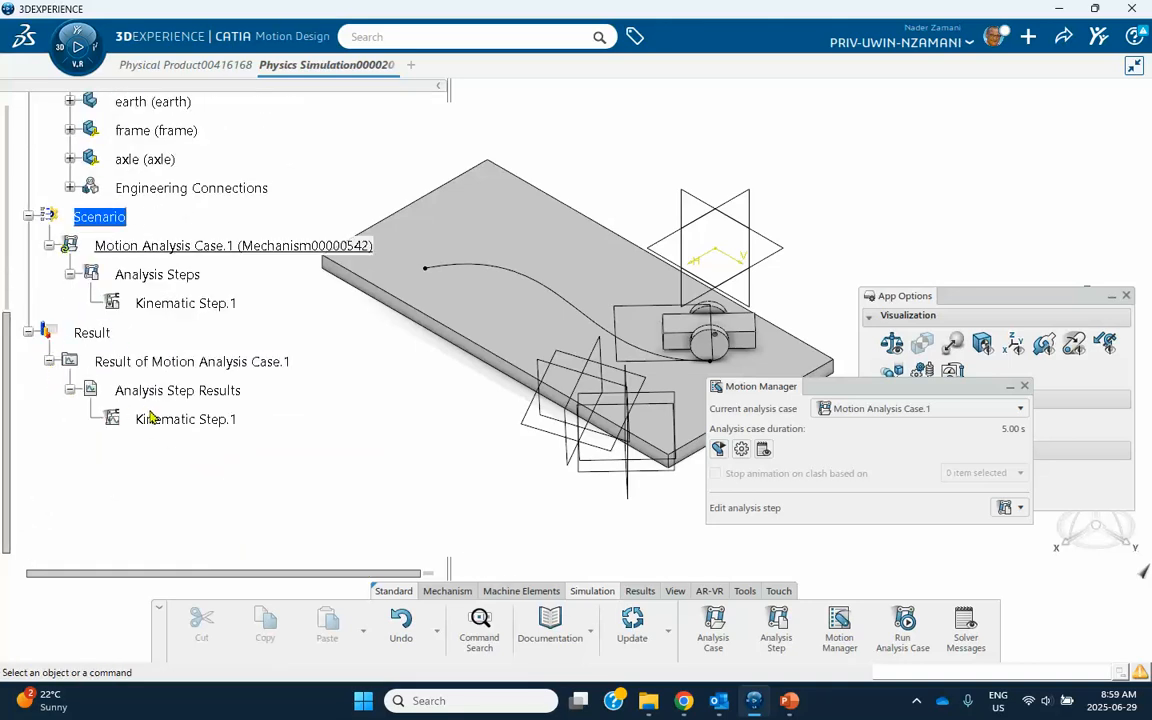
pyautogui.click(172, 419)
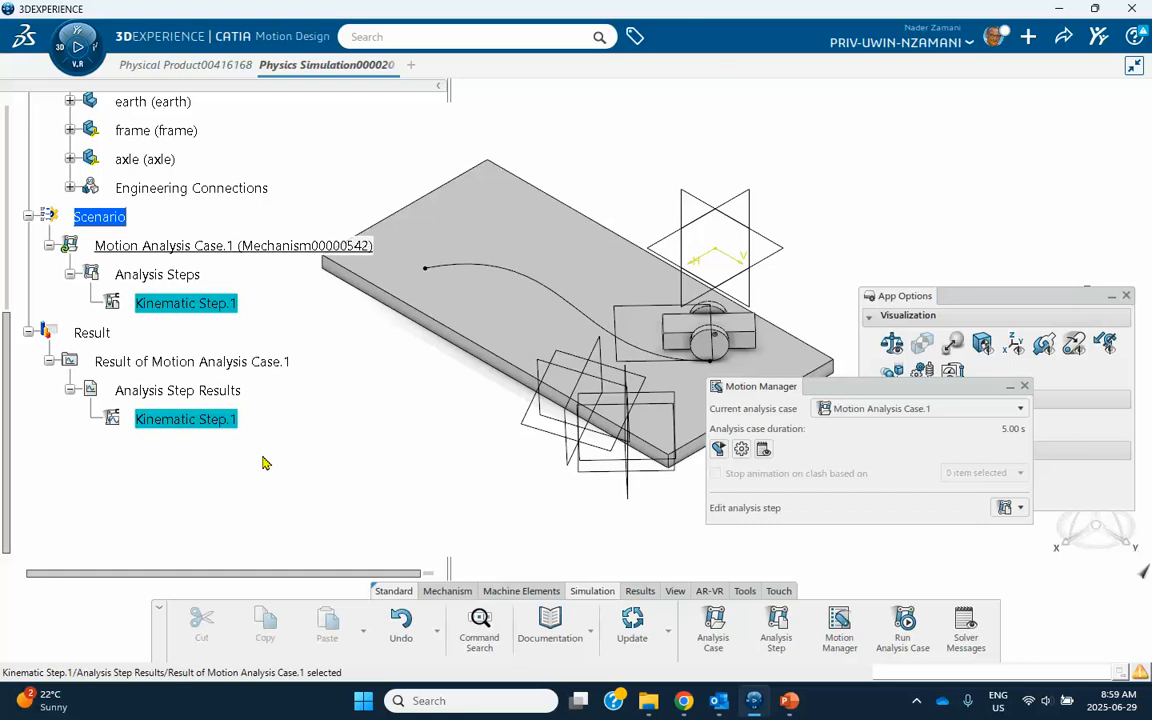
# Play the kinematic step's animation forward to examine how the axle and frame move relative to the curve.
pyautogui.moveTo(327, 422); pyautogui.dragTo(341, 362, button='middle')
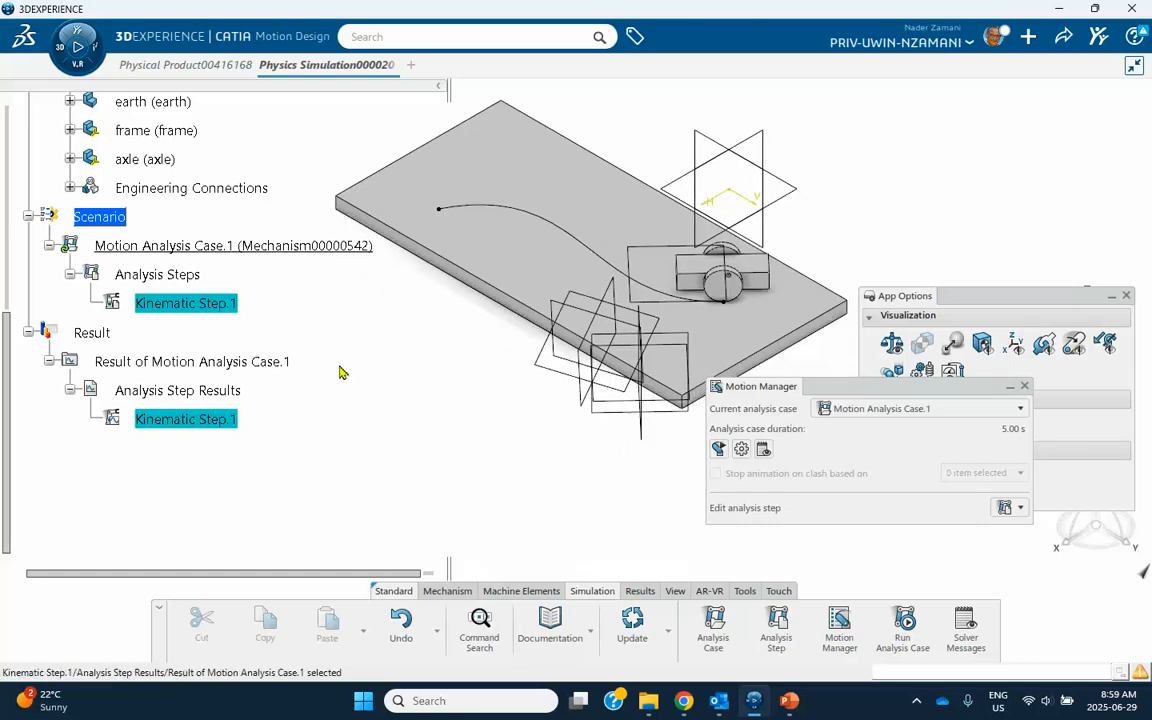
pyautogui.moveTo(838, 393); pyautogui.dragTo(874, 416)
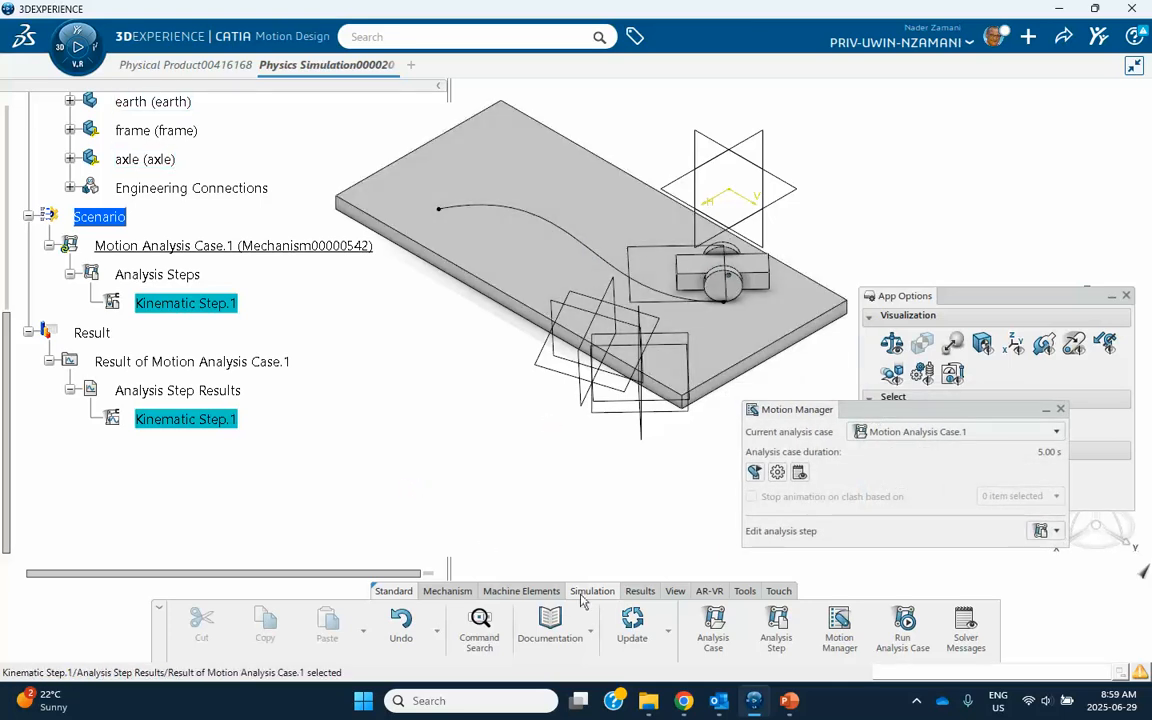
pyautogui.click(639, 591)
pyautogui.click(741, 625)
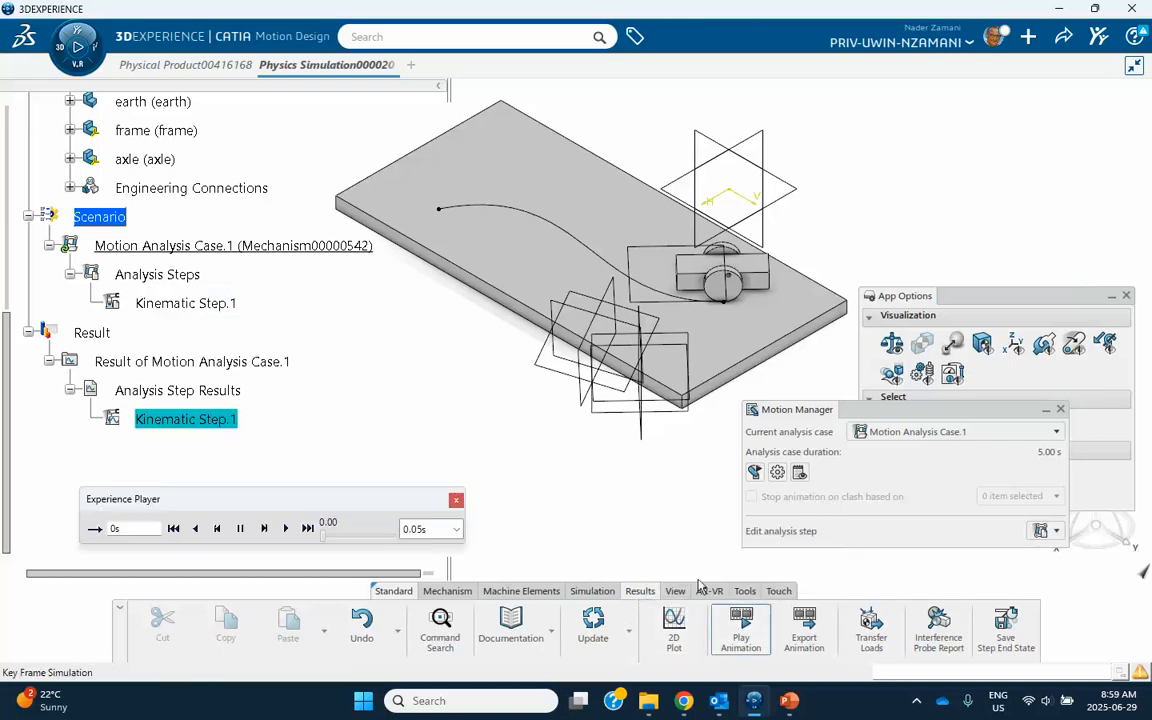
pyautogui.click(286, 529)
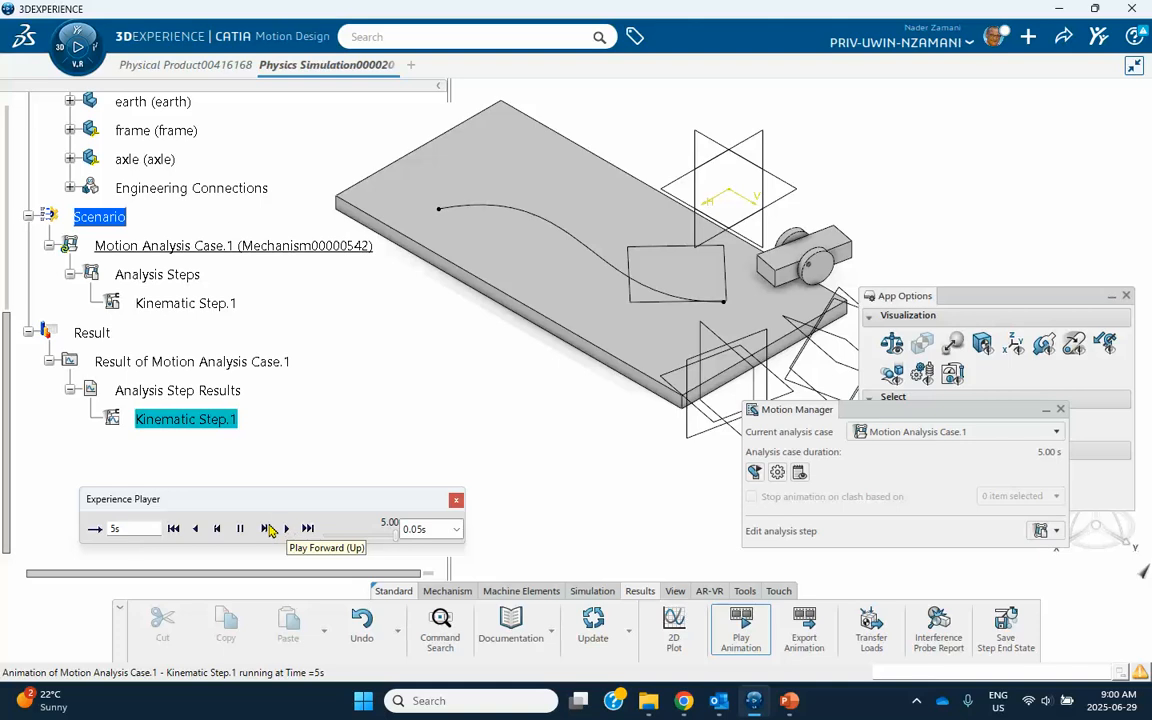
# Close the animation player and change the motion driver's constant angular velocity function to -1 rad/s.
pyautogui.click(456, 502)
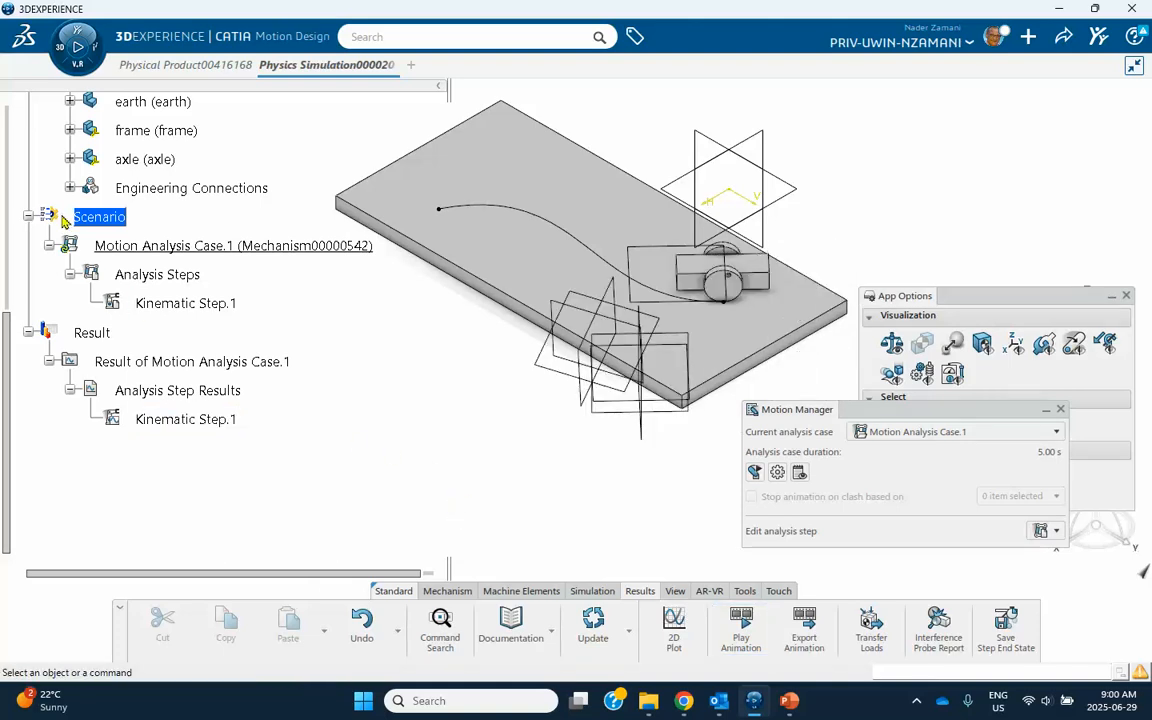
pyautogui.scroll(2, 130, 282)
pyautogui.scroll(2, 130, 282)
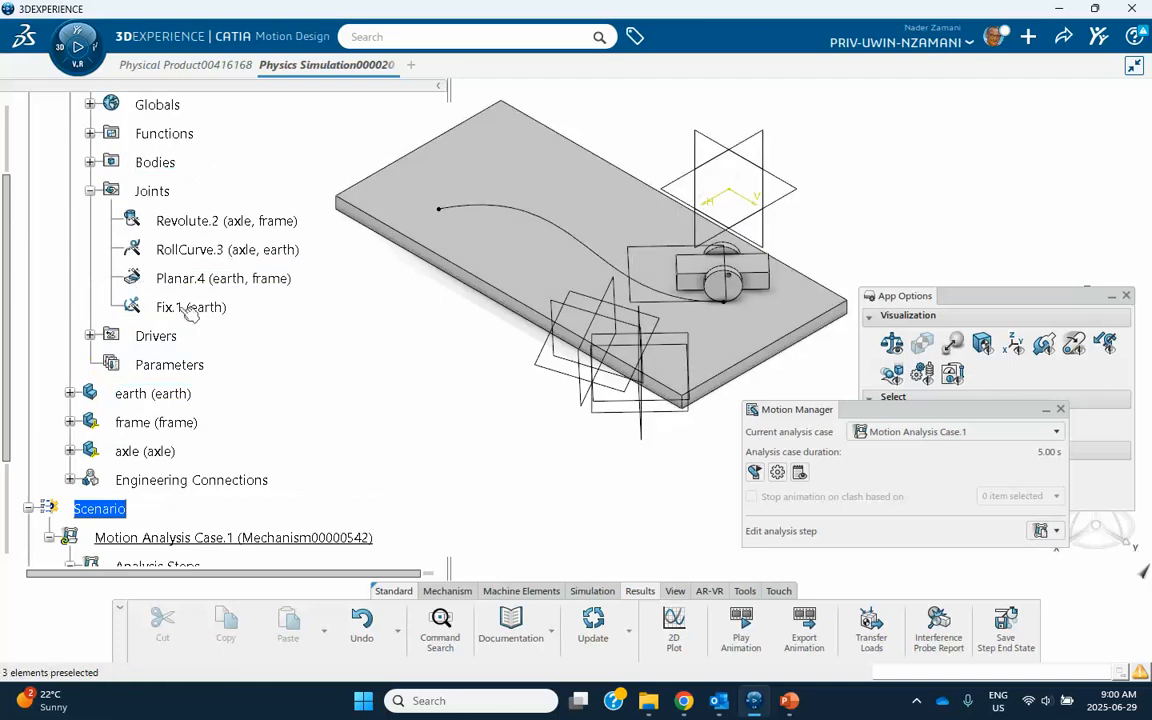
pyautogui.click(90, 336)
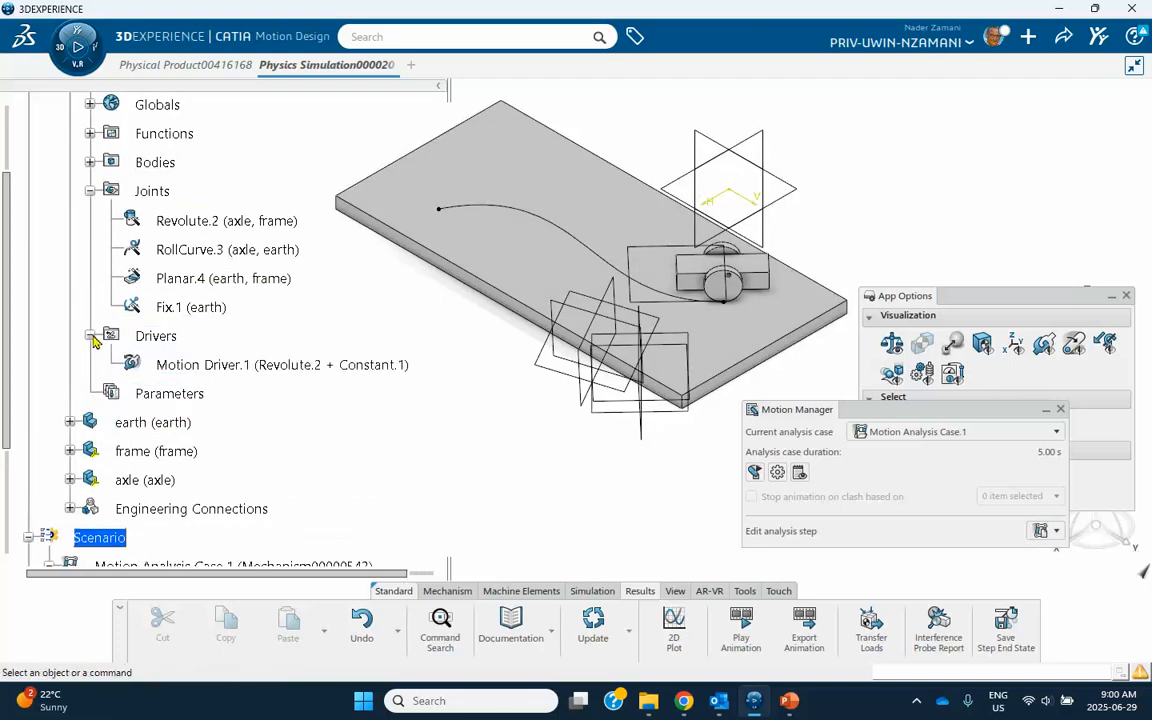
pyautogui.doubleClick(232, 364)
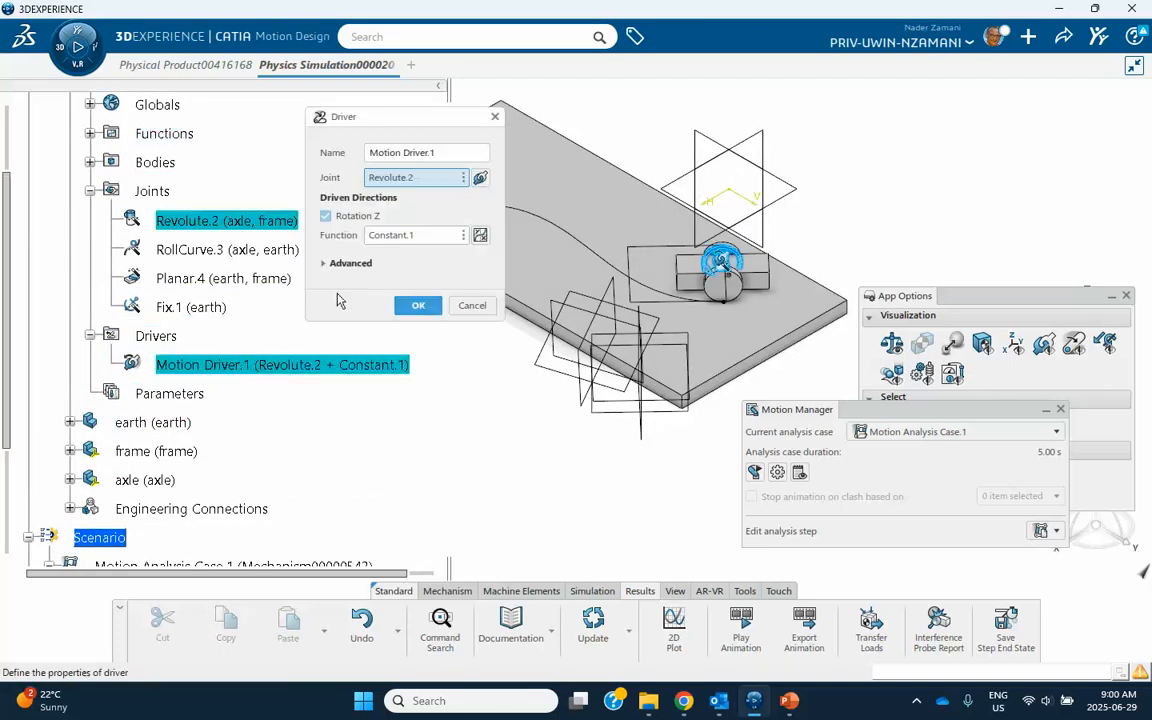
pyautogui.click(480, 234)
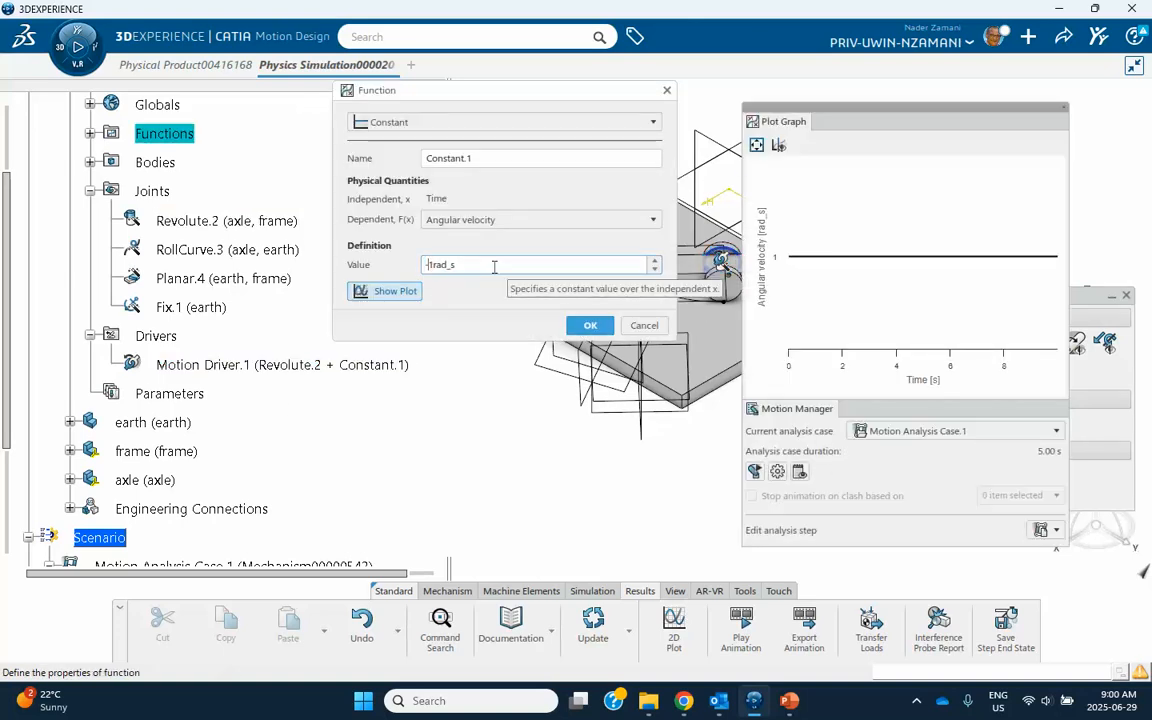
pyautogui.click(585, 326)
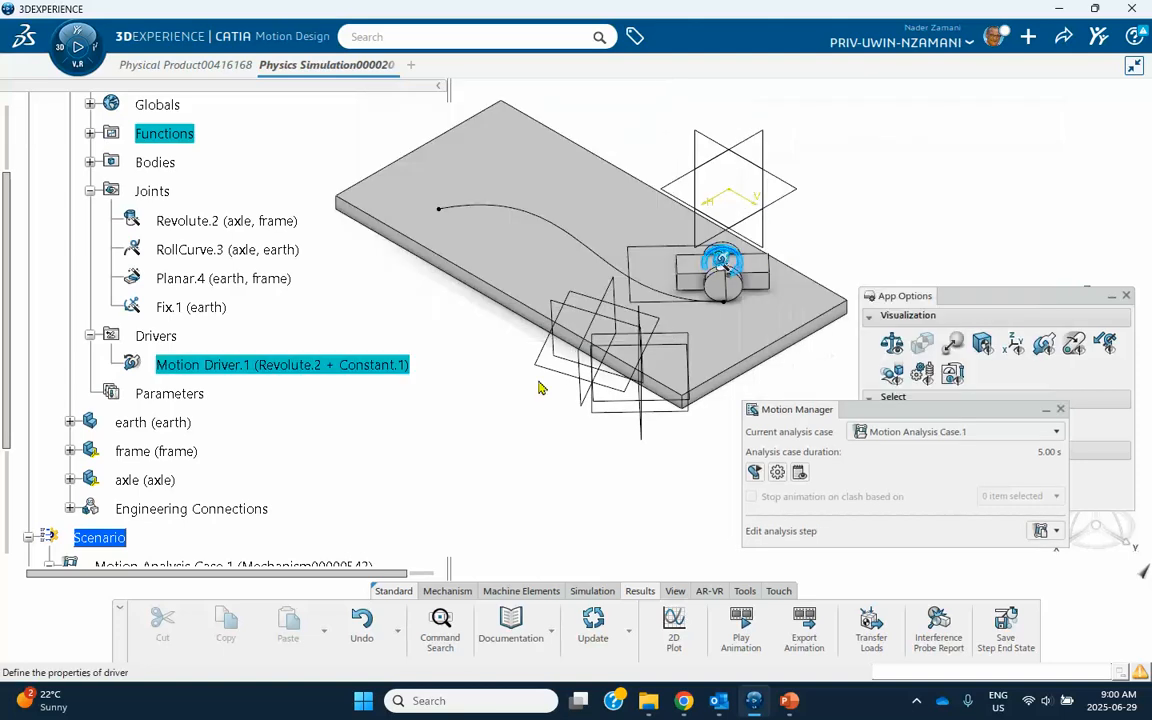
pyautogui.click(383, 278)
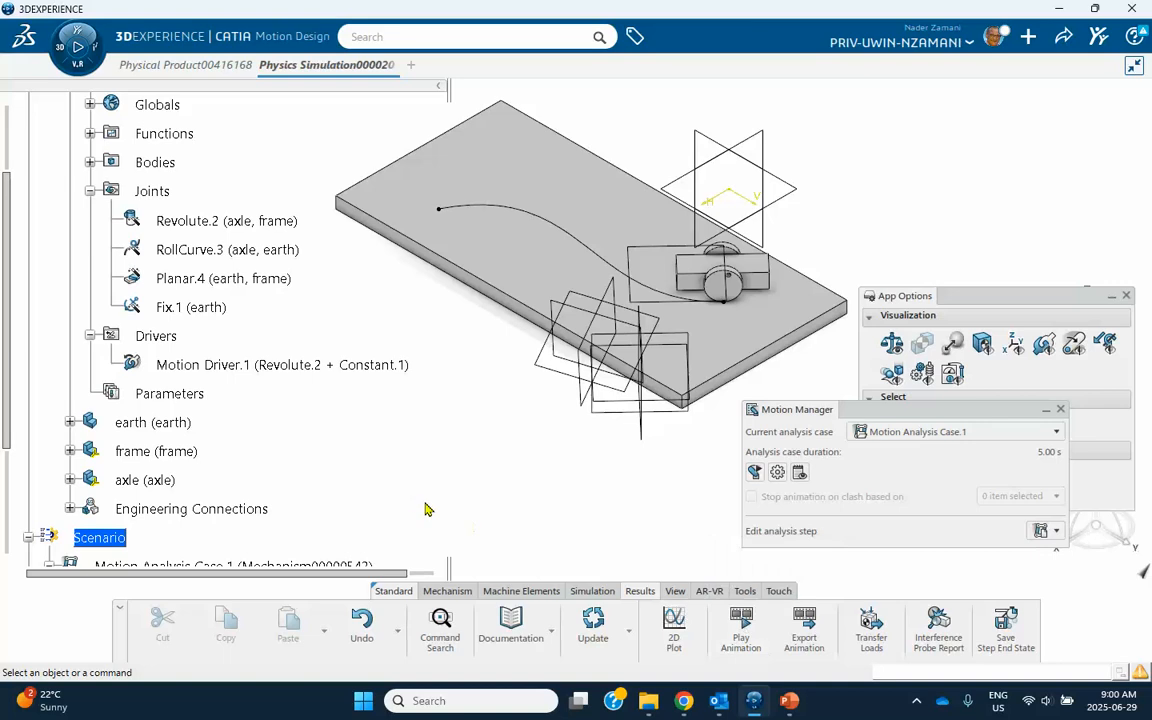
# Set the kinematic step's duration to 8 s and rerun the motion analysis case, closing the computation report.
pyautogui.scroll(-3, 415, 475)
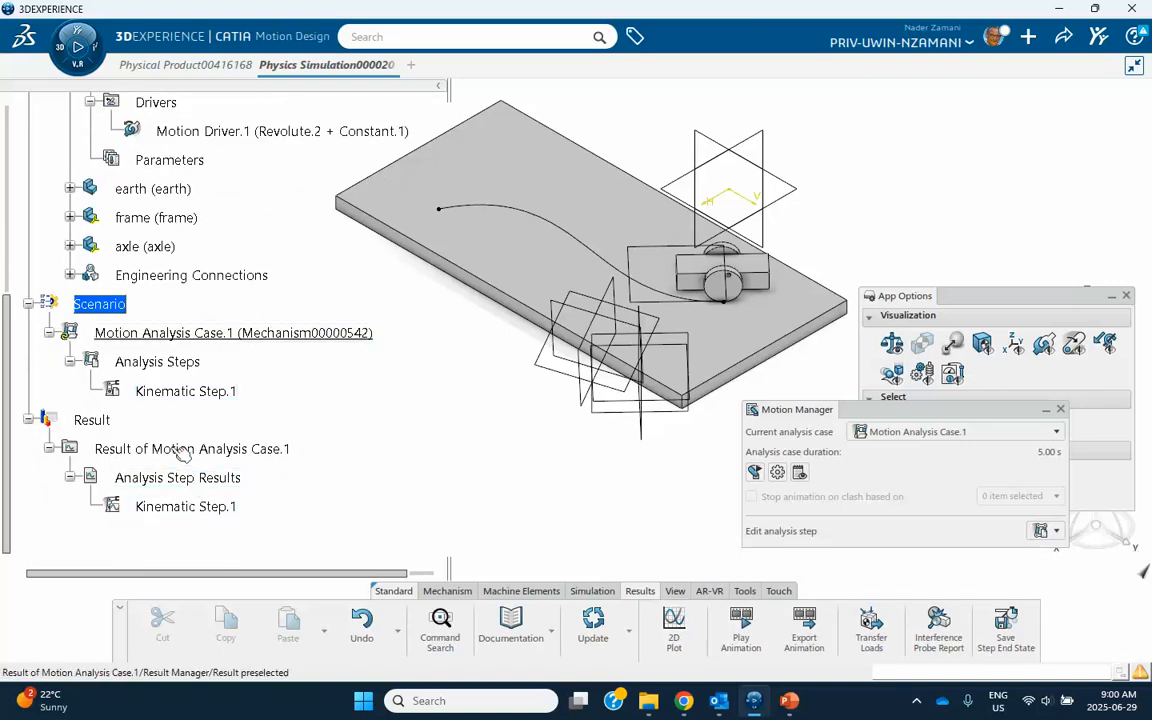
pyautogui.doubleClick(176, 391)
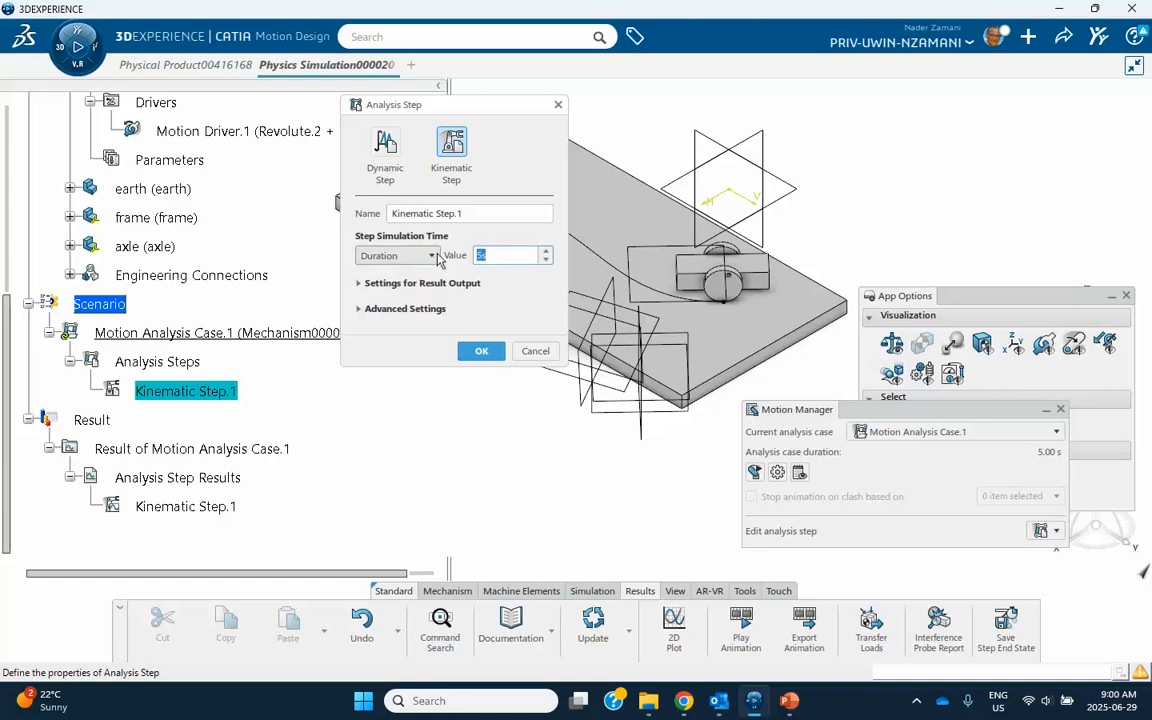
pyautogui.write('8')
pyautogui.click(481, 351)
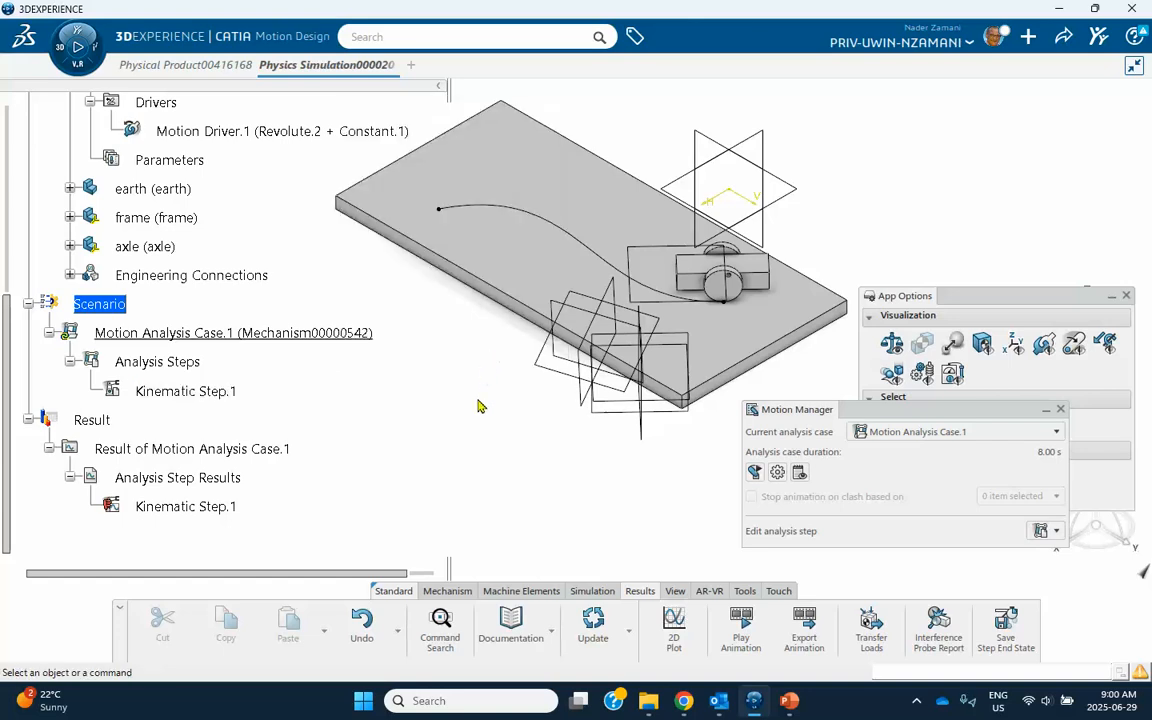
pyautogui.click(592, 591)
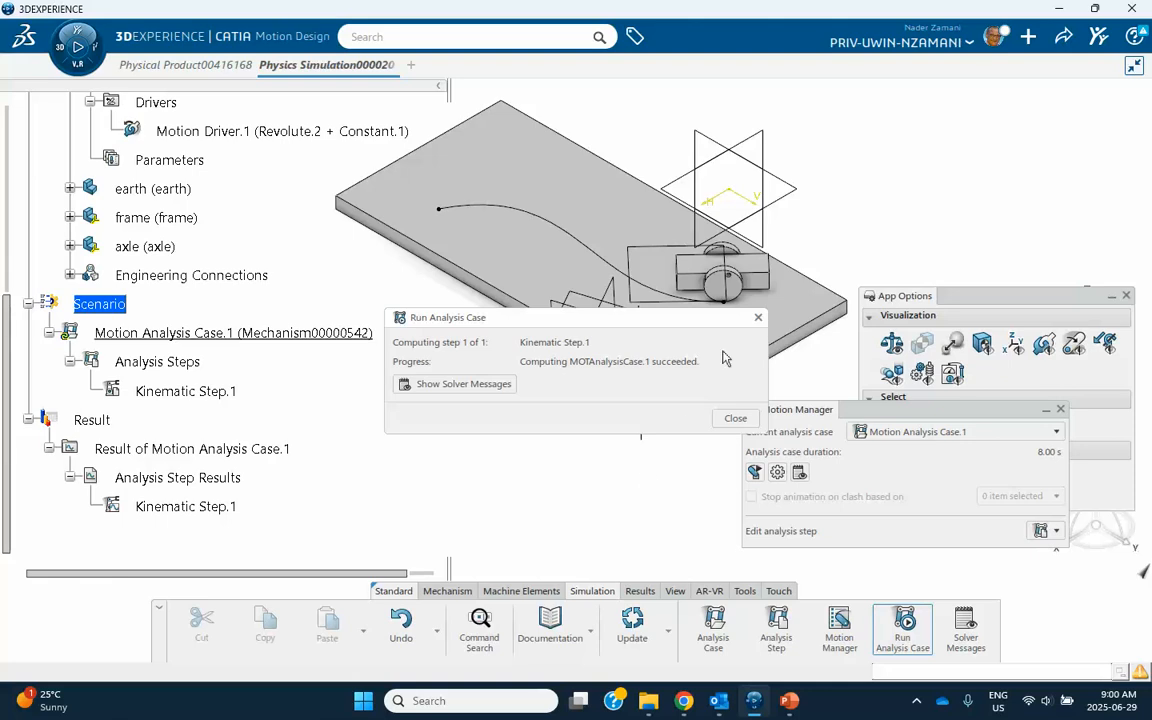
pyautogui.click(758, 318)
# Play the recomputed Kinematic Step result's animation once forward and again in loop mode to examine how the axle and frame follow the curve.
pyautogui.scroll(-1, 180, 450)
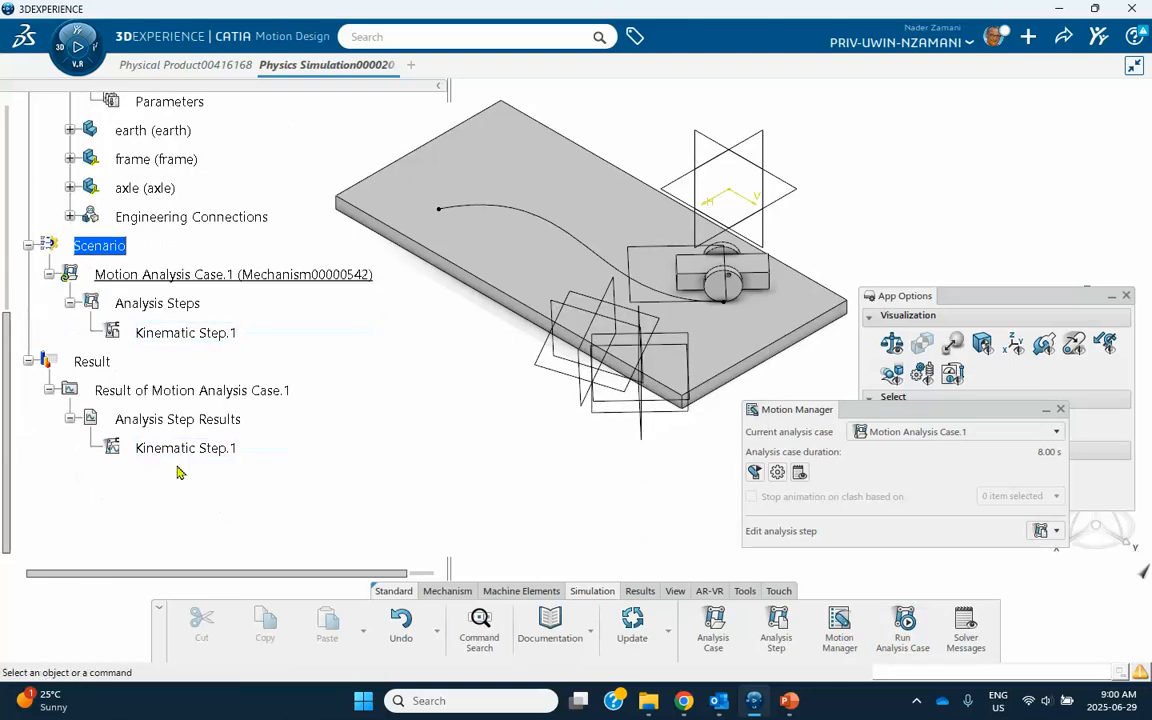
pyautogui.click(180, 447)
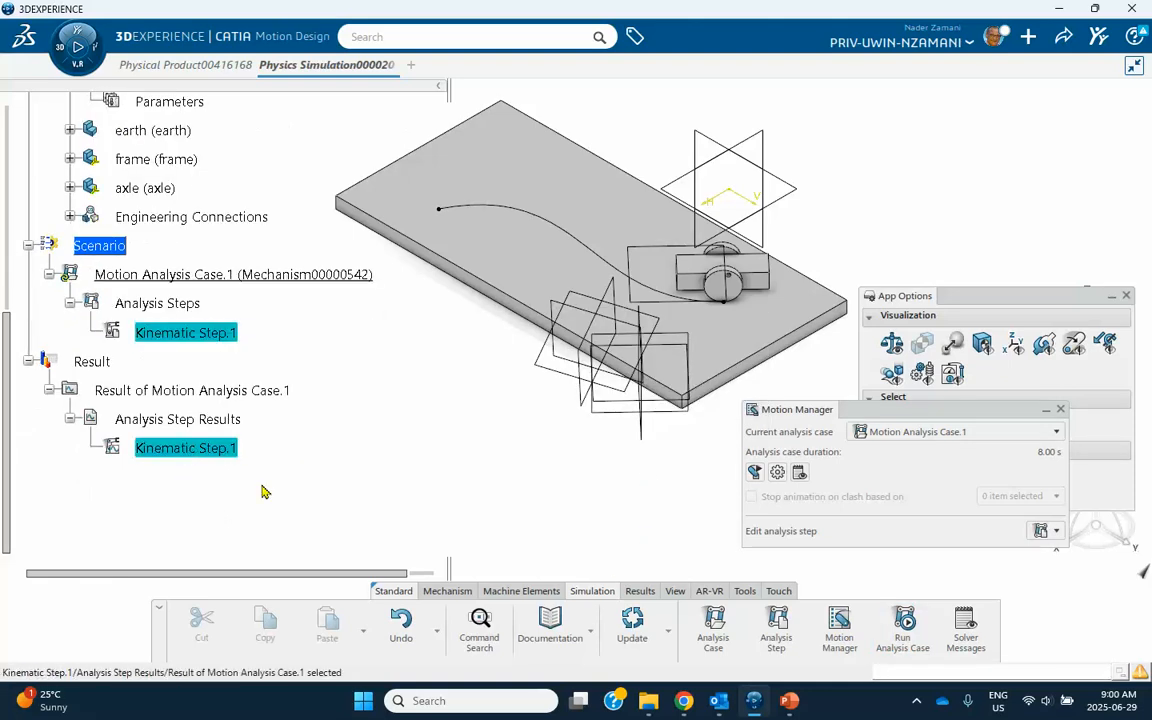
pyautogui.click(640, 591)
pyautogui.click(741, 627)
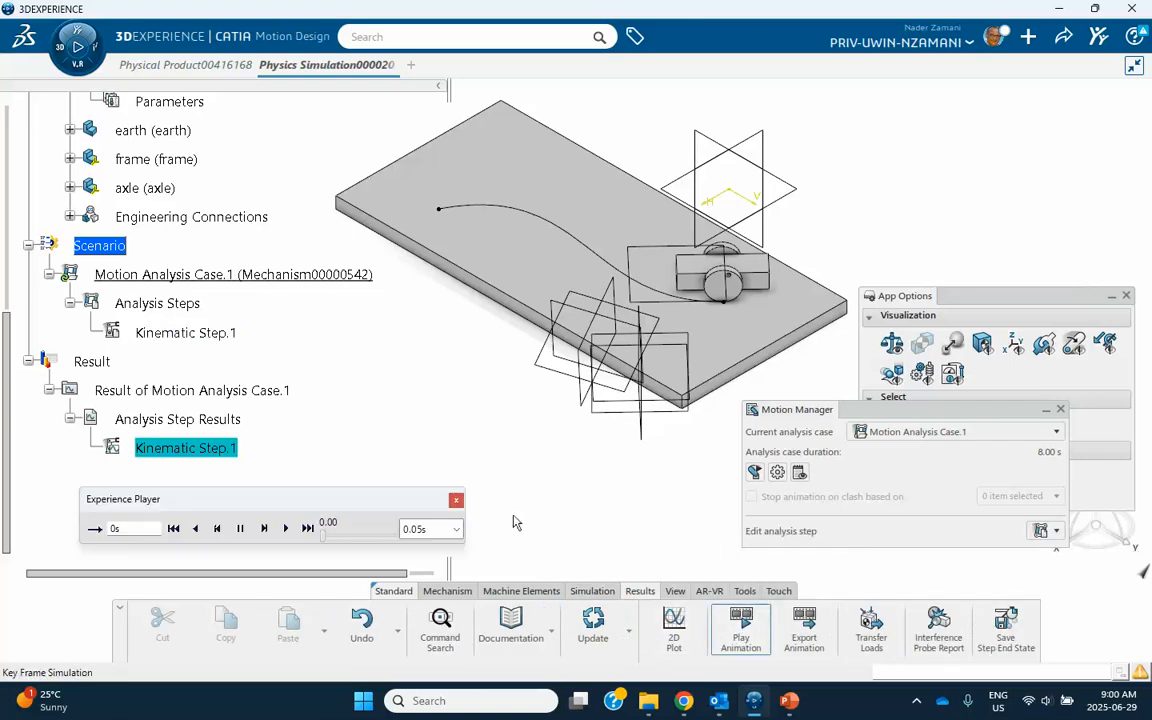
pyautogui.click(285, 528)
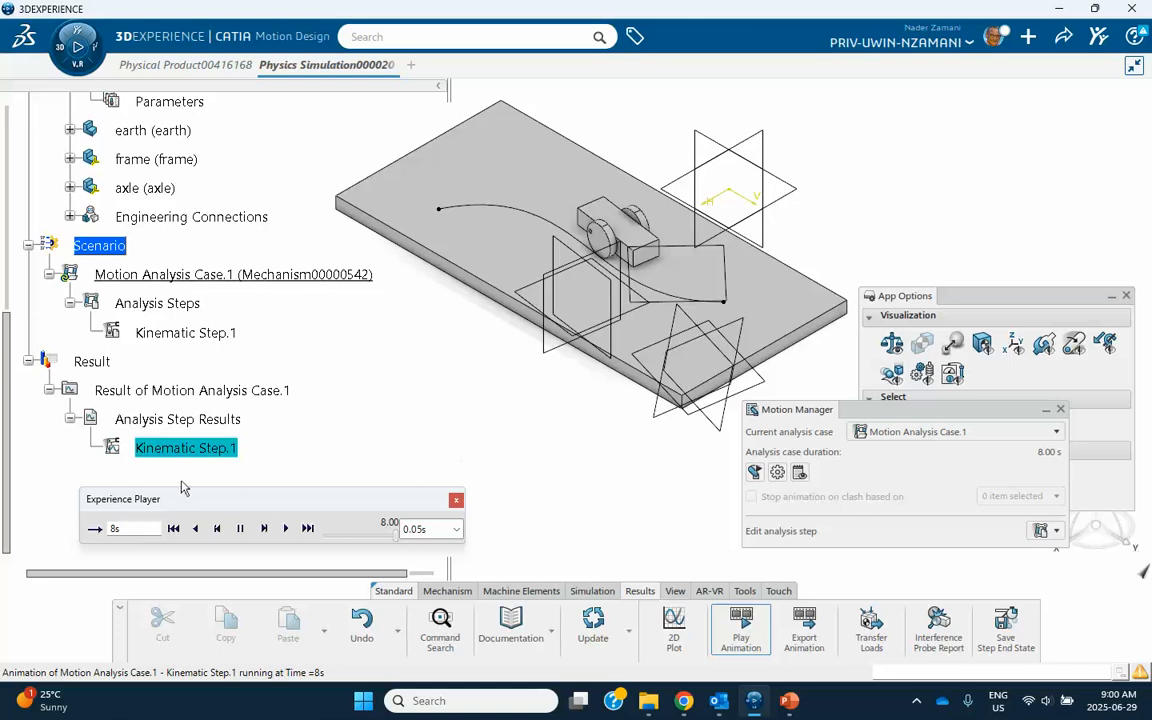
pyautogui.click(95, 530)
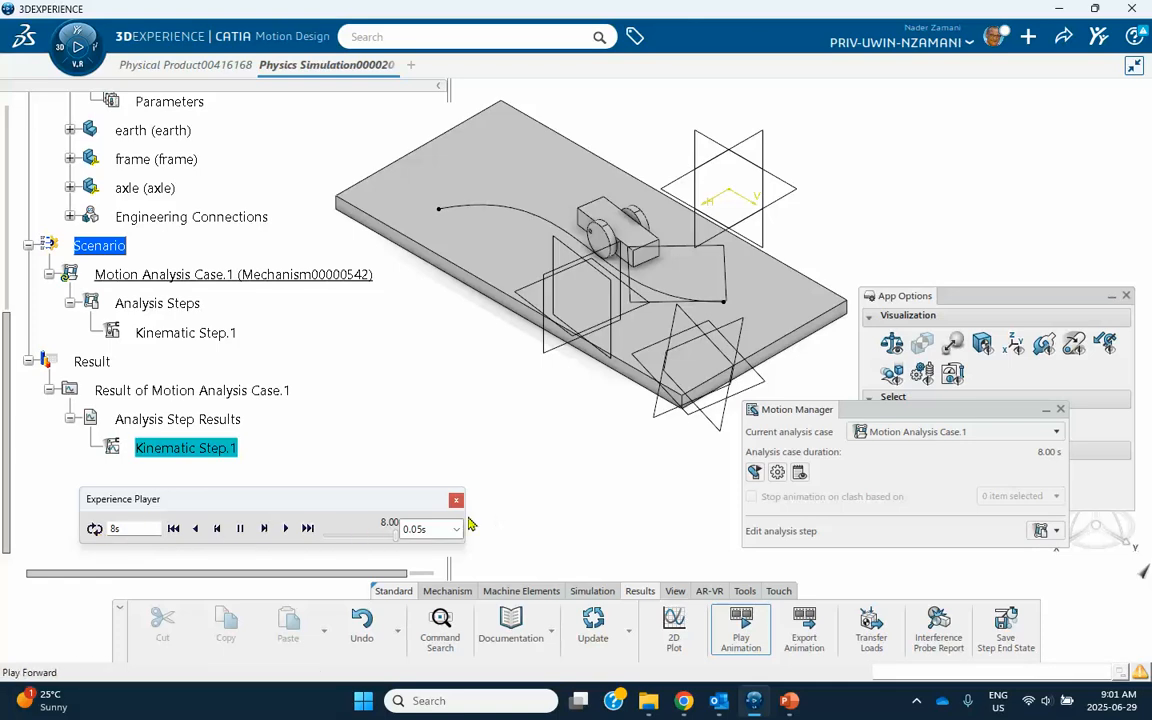
pyautogui.click(281, 529)
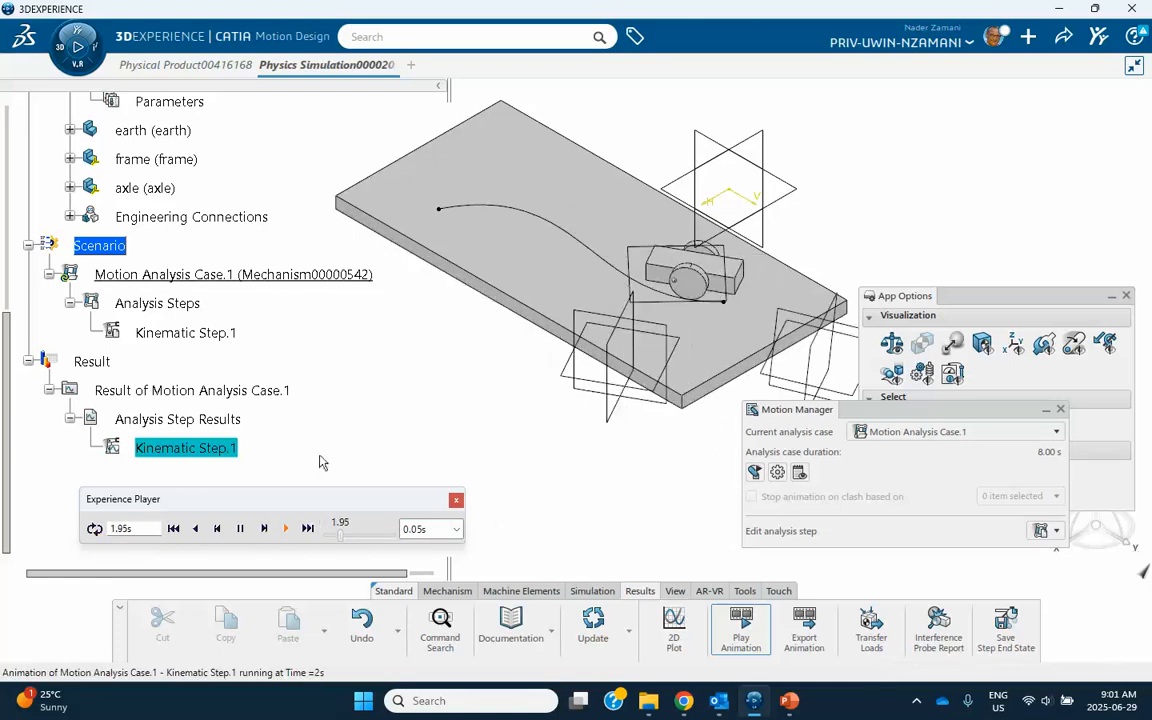